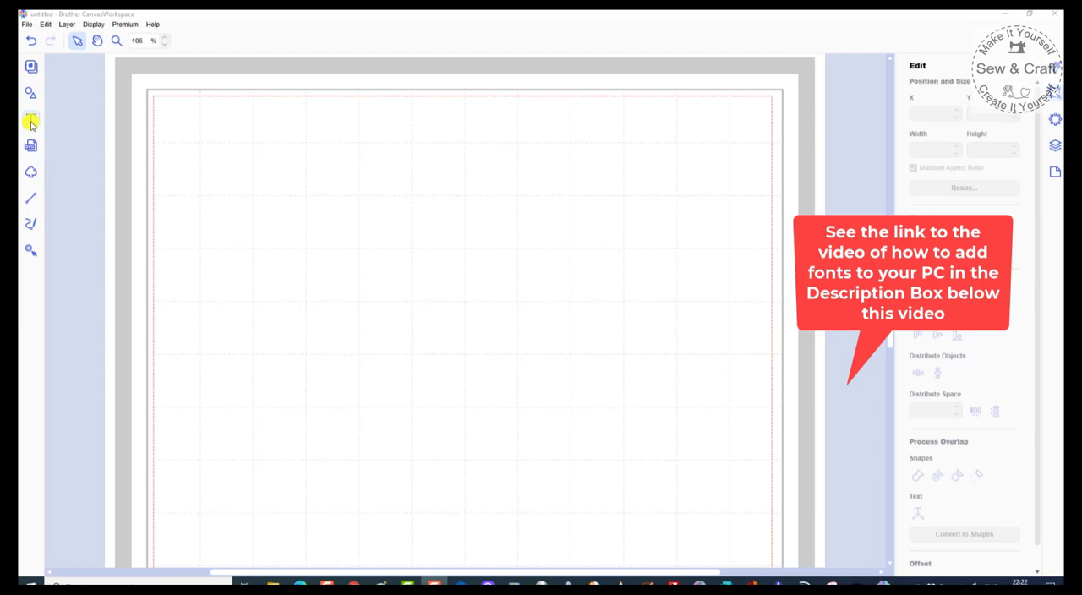
Step: Start a new text object and choose Arial from the font list
click(31, 122)
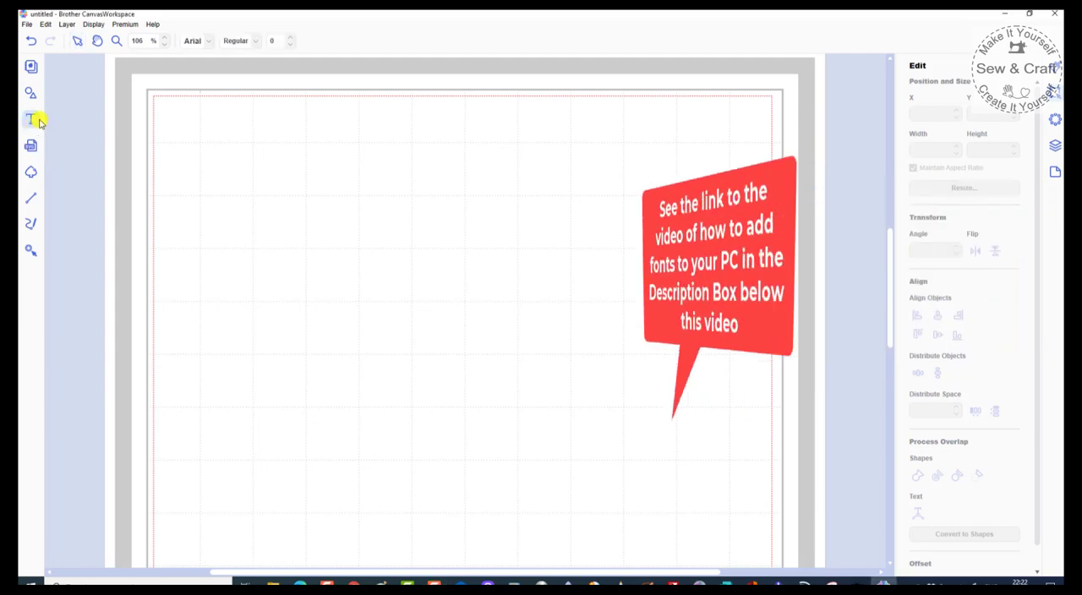
click(209, 42)
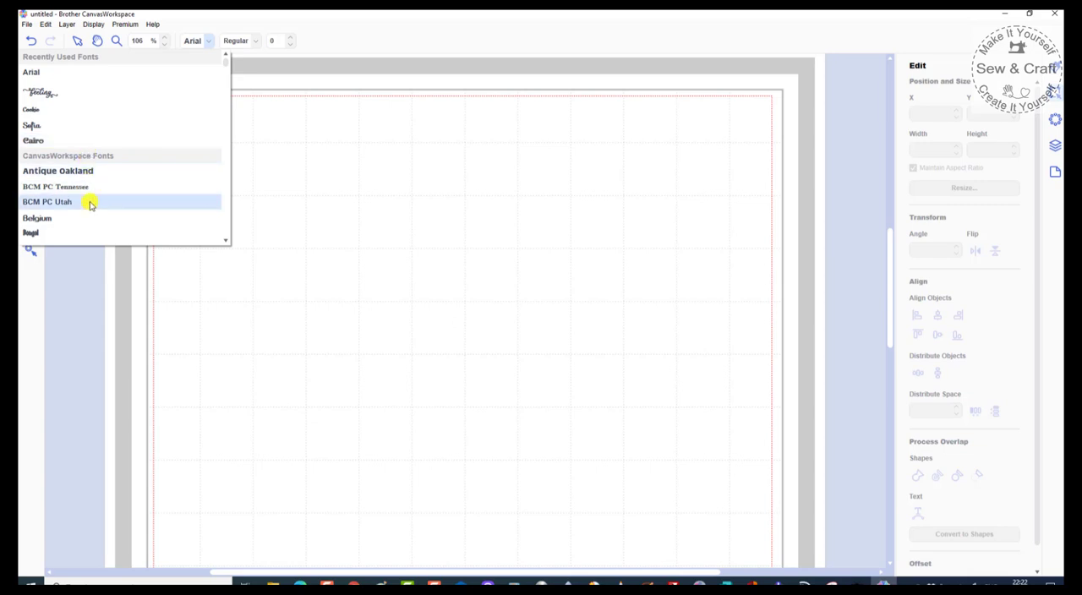
scroll(91, 201, down, 4)
scroll(93, 203, down, 8)
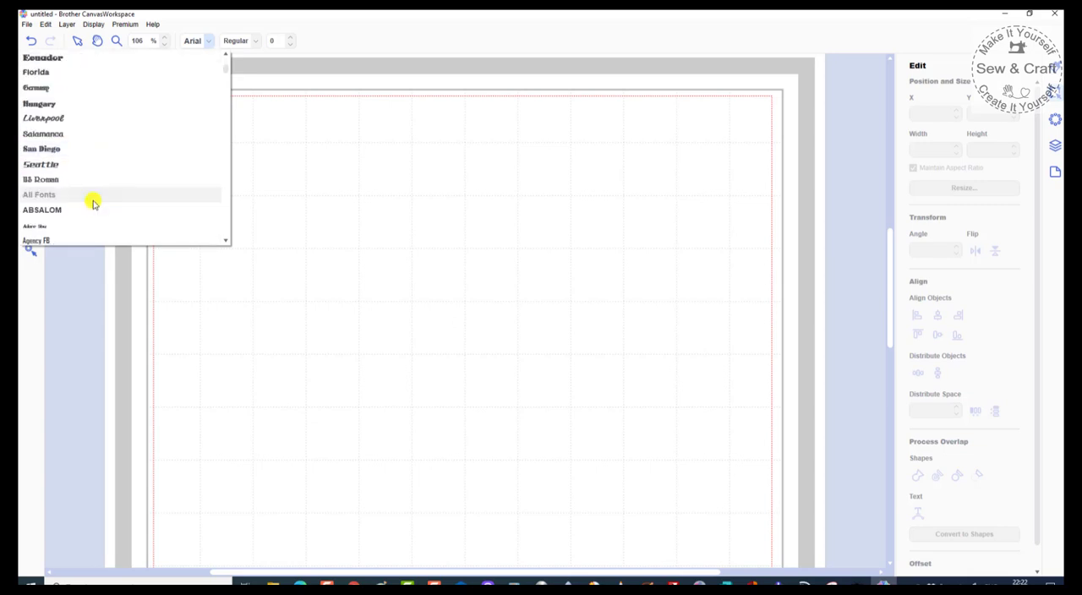
scroll(93, 203, down, 7)
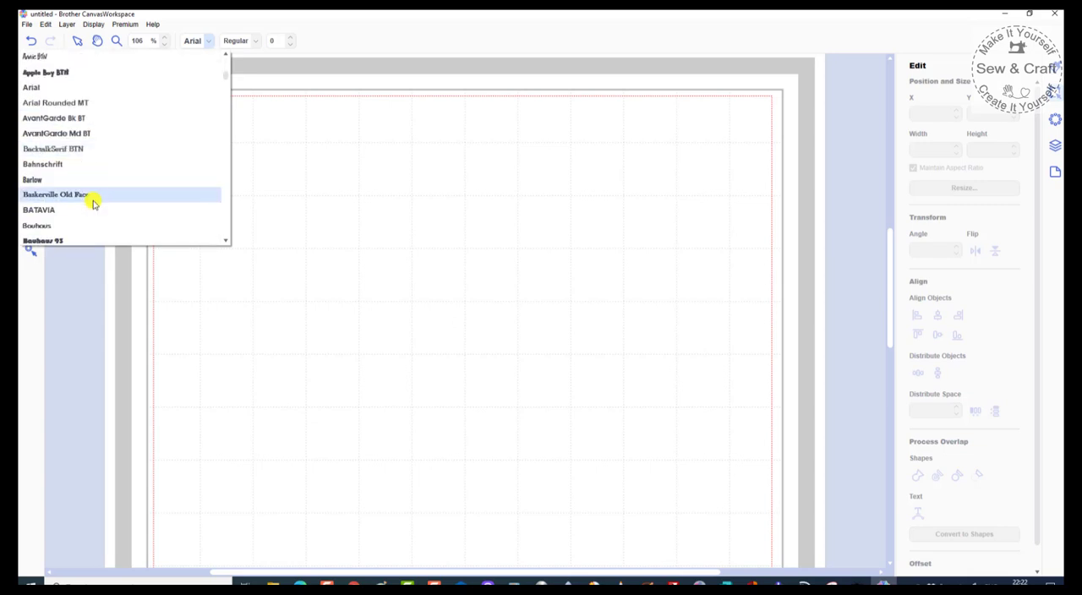
scroll(93, 203, down, 3)
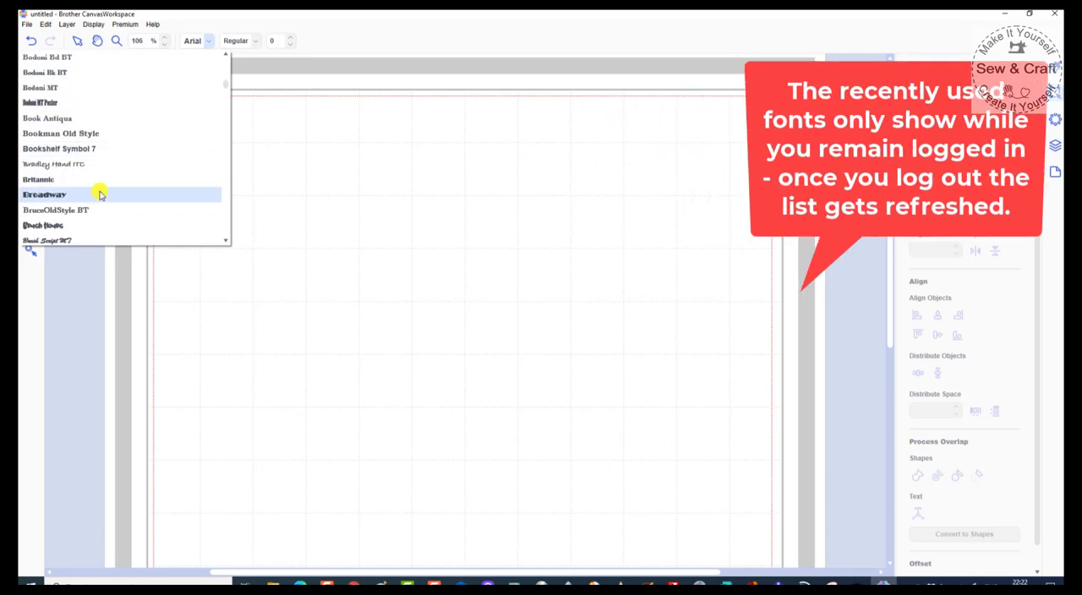
scroll(99, 194, up, 12)
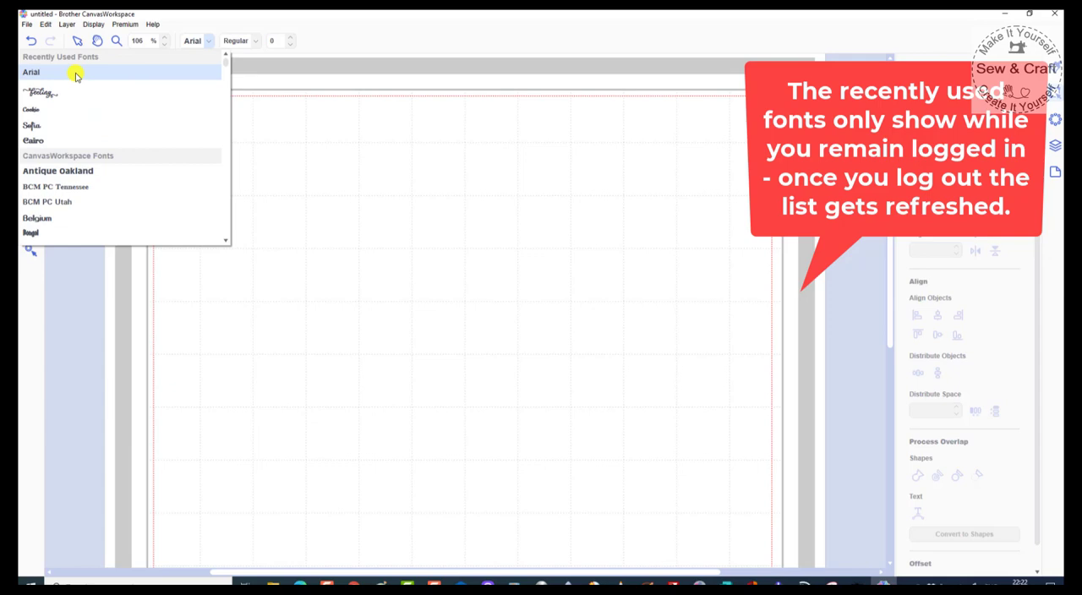
click(76, 76)
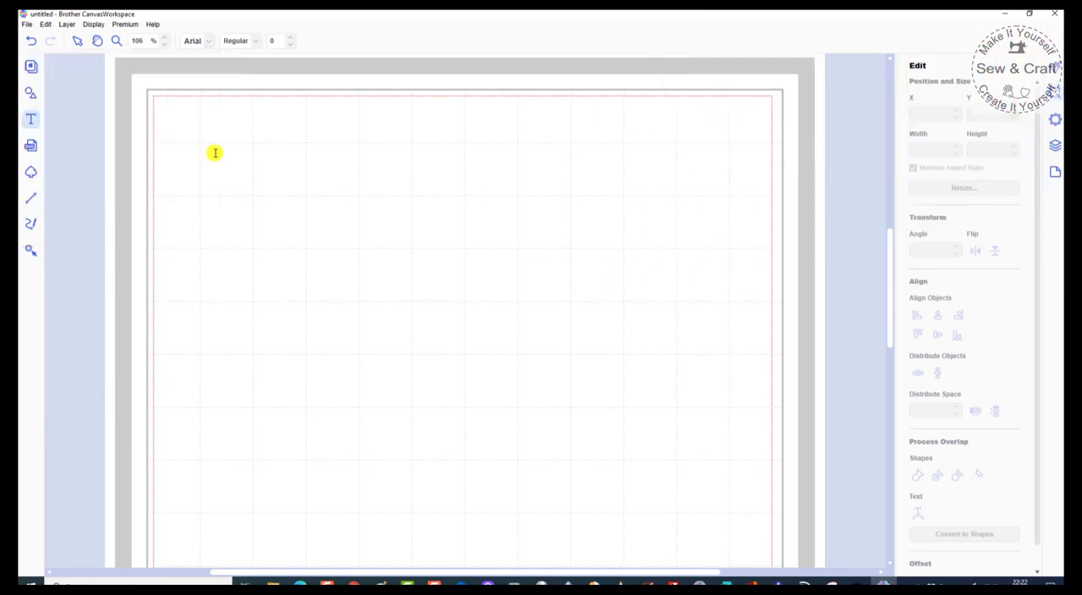
Step: Place the text HAPPY SUNSHINE in the artboard's upper half and enlarge it to about 275 mm wide by 30 mm tall
click(296, 241)
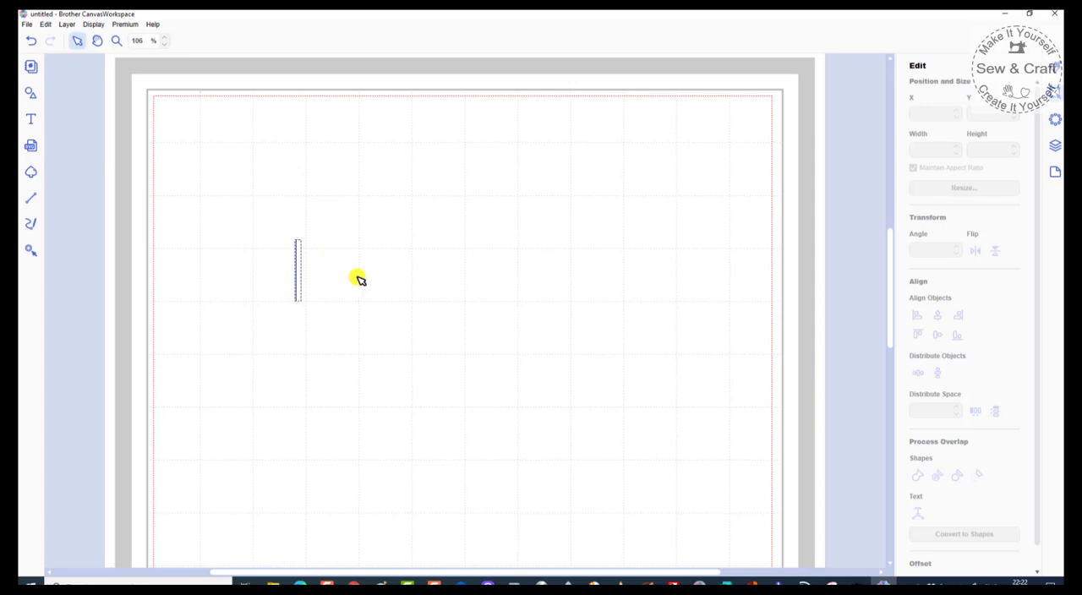
text(HAPPY)
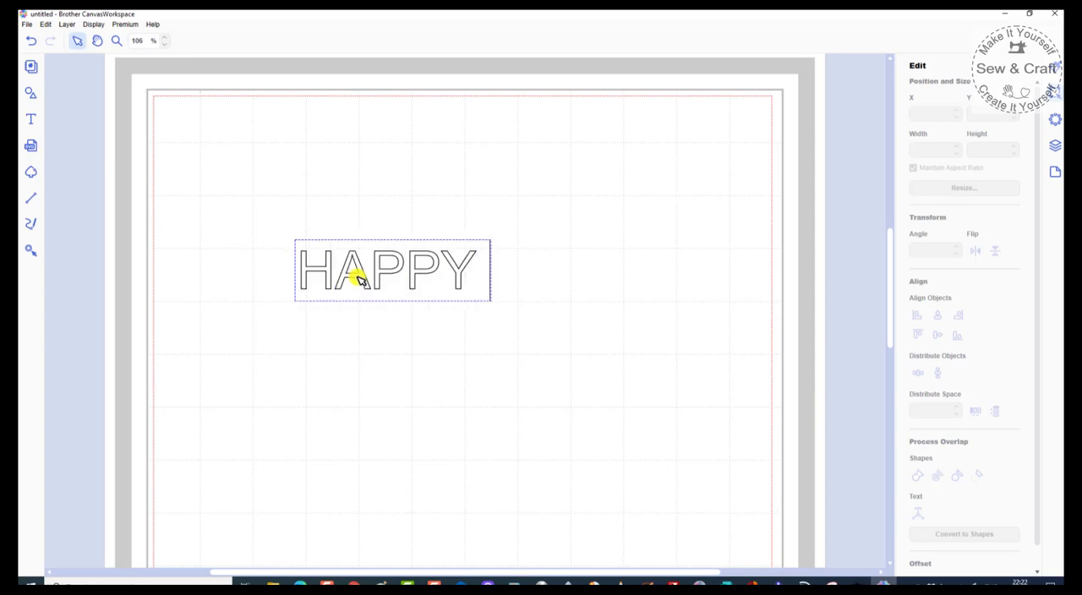
text( SUNSHINE)
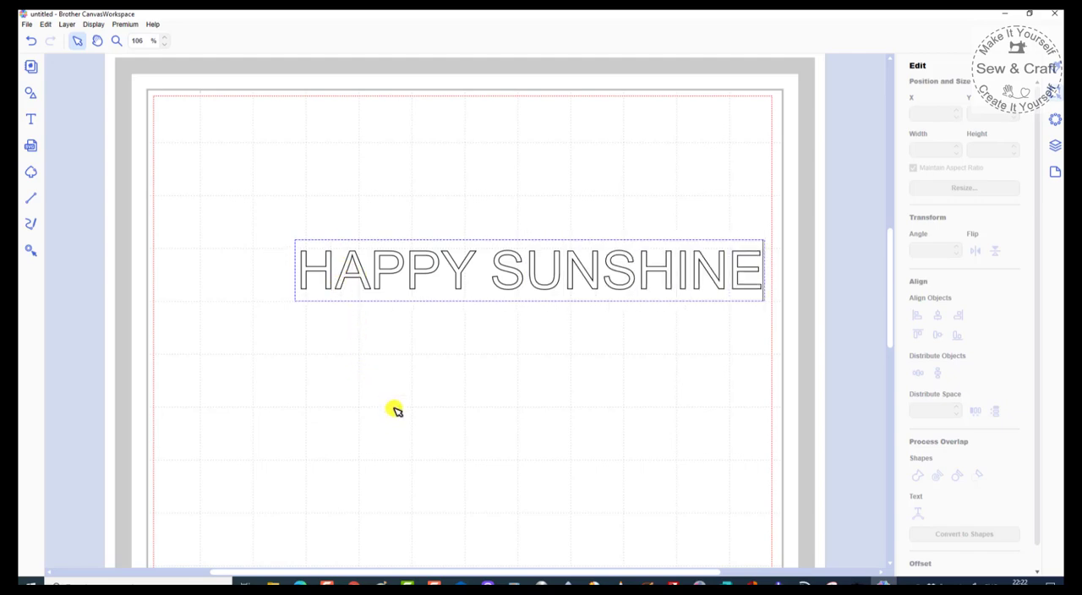
click(404, 375)
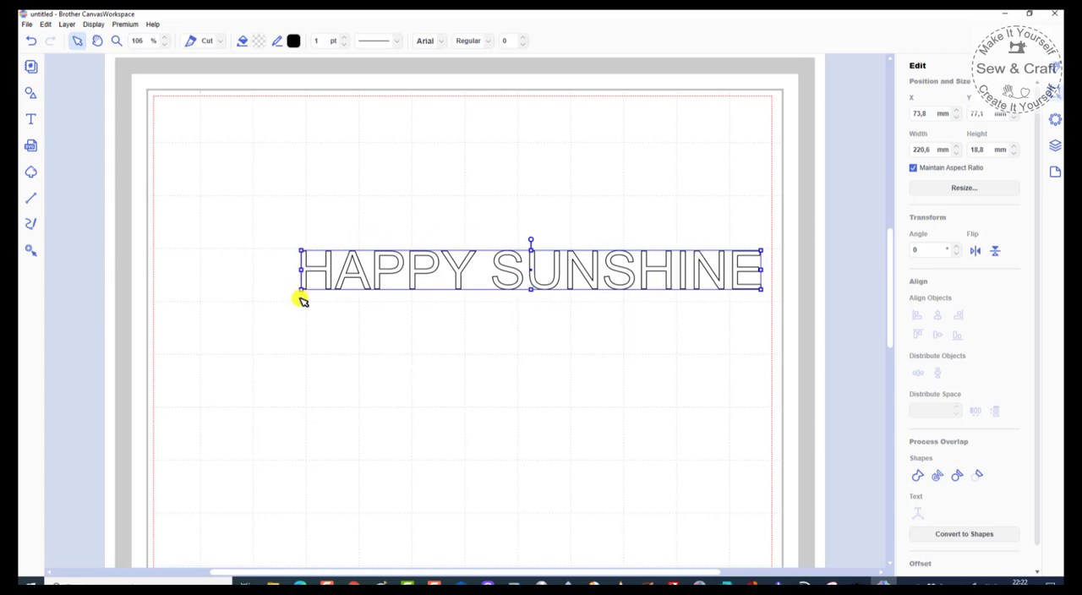
drag(300, 251, 188, 187)
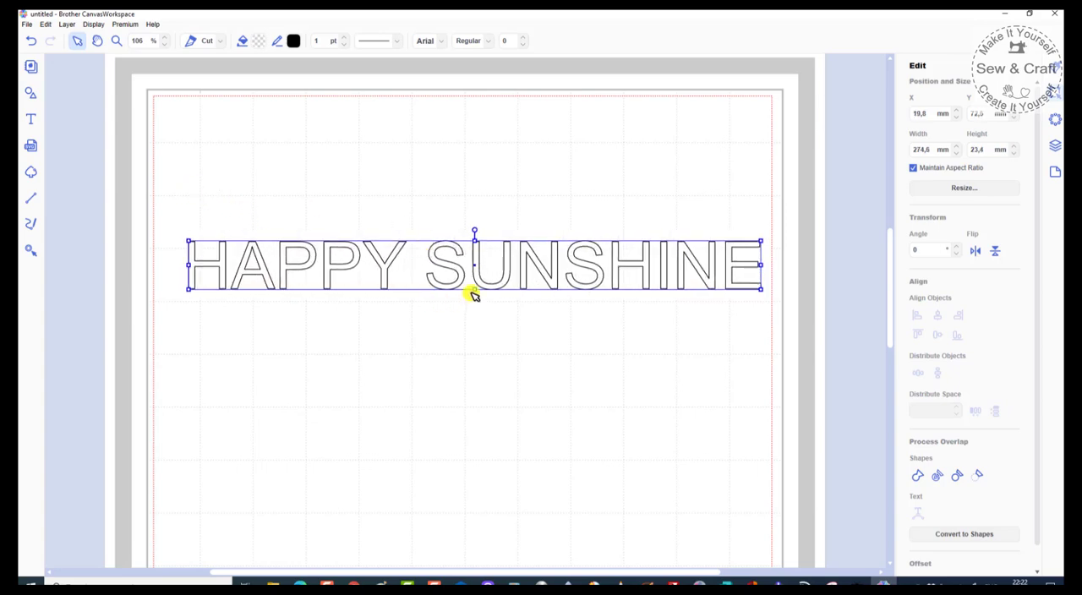
mouse_move(474, 290)
mouse_down()
mouse_move(466, 349)
mouse_move(468, 287)
mouse_move(466, 304)
mouse_up()
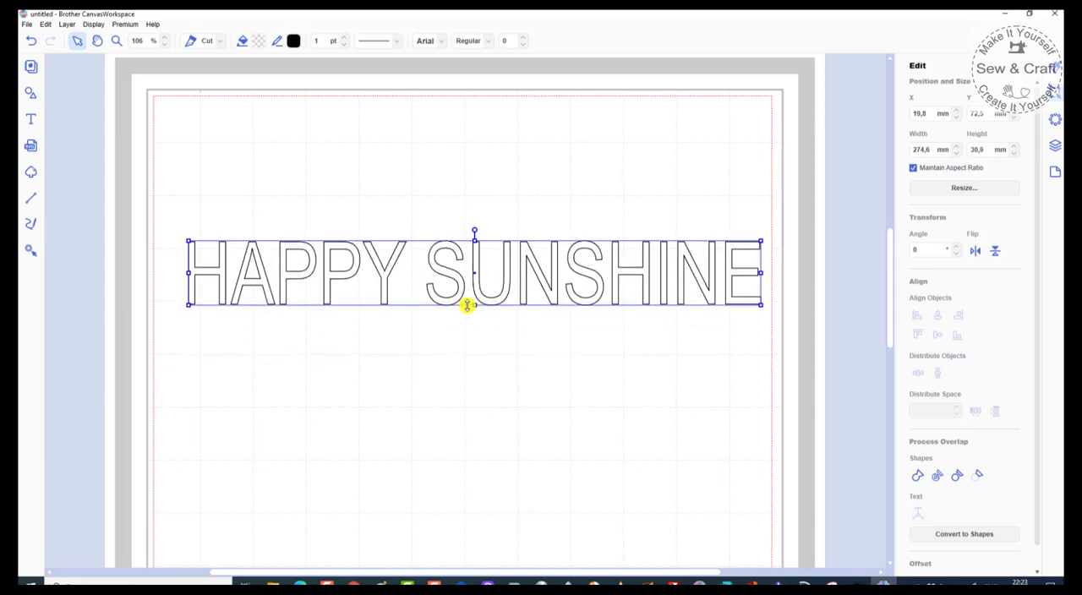
Step: Try widening the text to about 281 mm and rotating it to 359°, and undo both changes
mouse_move(189, 271)
mouse_down()
mouse_move(155, 271)
mouse_move(268, 271)
mouse_move(176, 272)
mouse_up()
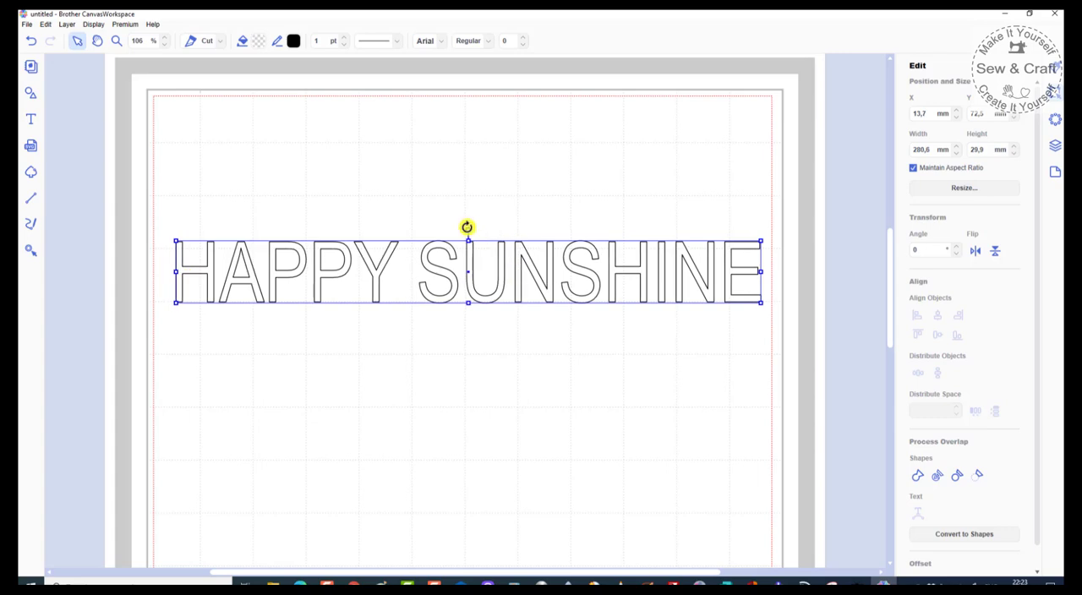
mouse_move(471, 228)
mouse_down()
mouse_move(485, 232)
mouse_move(465, 229)
mouse_up()
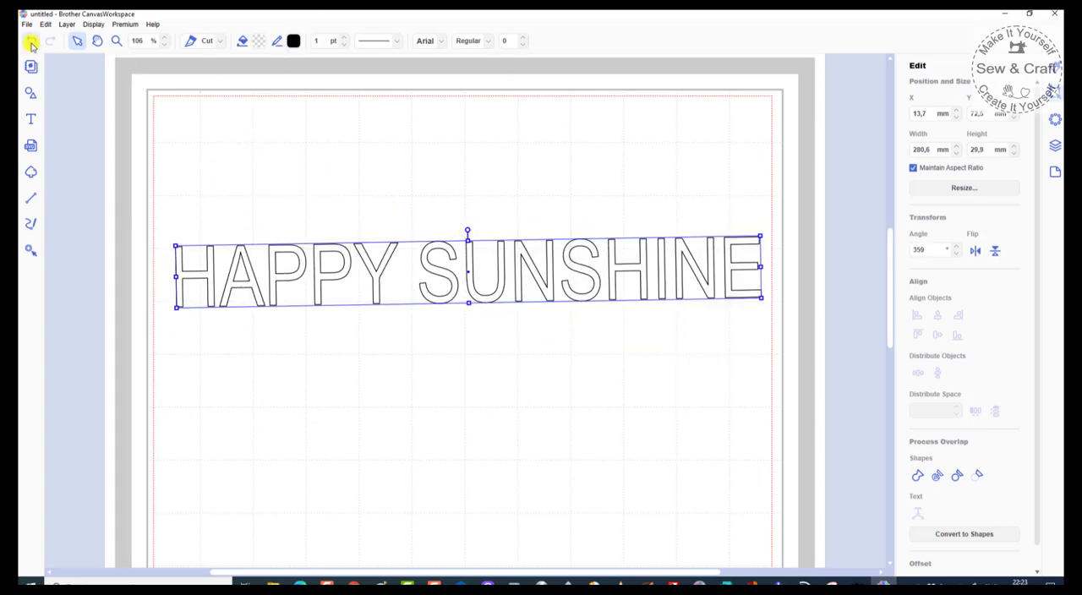
click(30, 45)
click(31, 42)
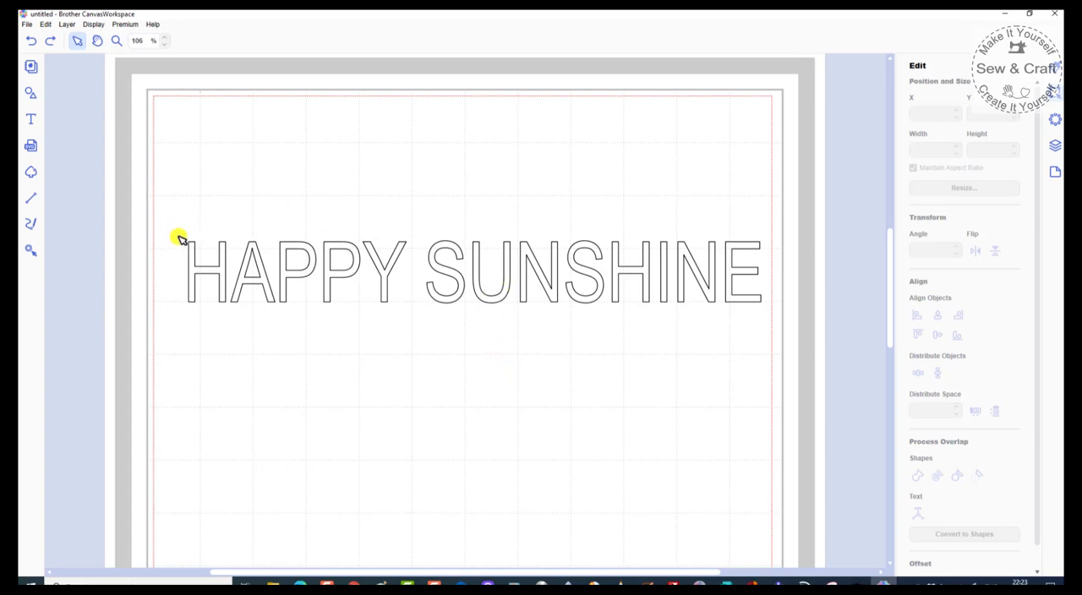
Step: Divide the HAPPY SUNSHINE text into individual letter shapes and clear the selection
click(192, 272)
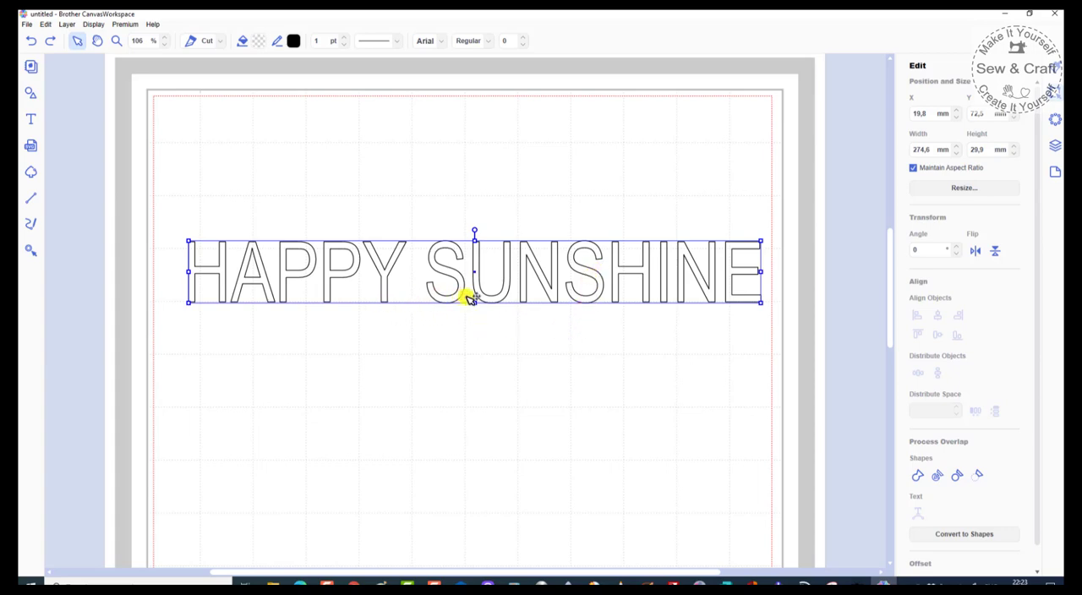
click(464, 338)
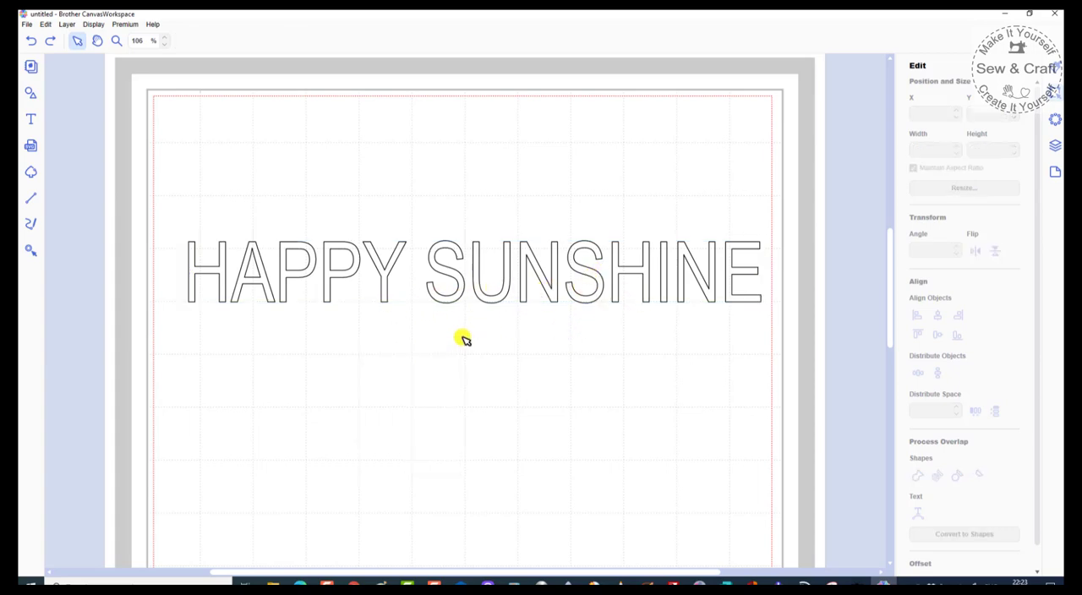
right_click(463, 338)
click(464, 298)
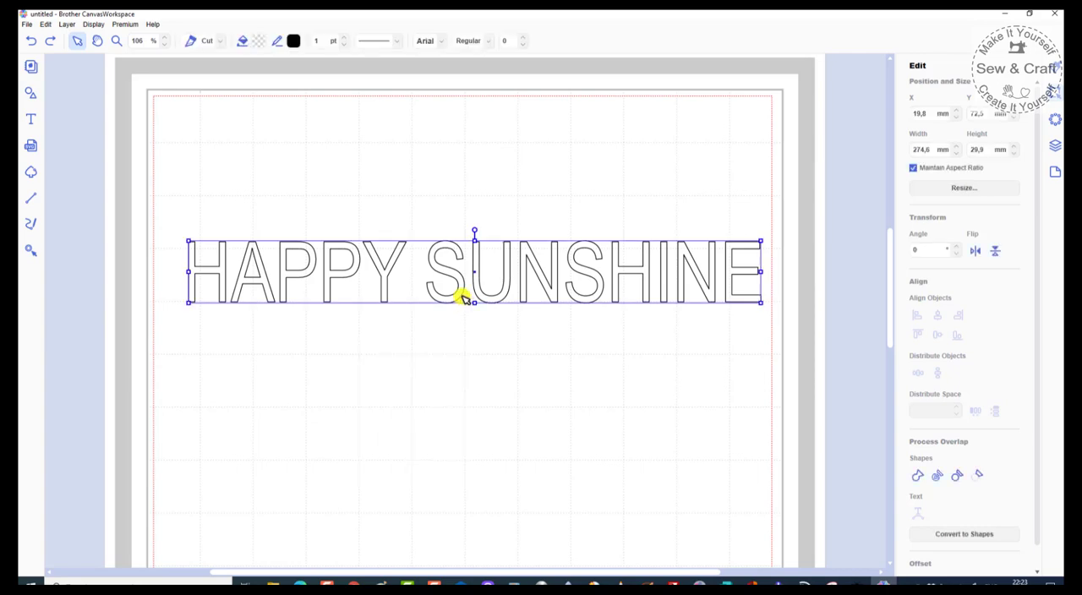
right_click(463, 297)
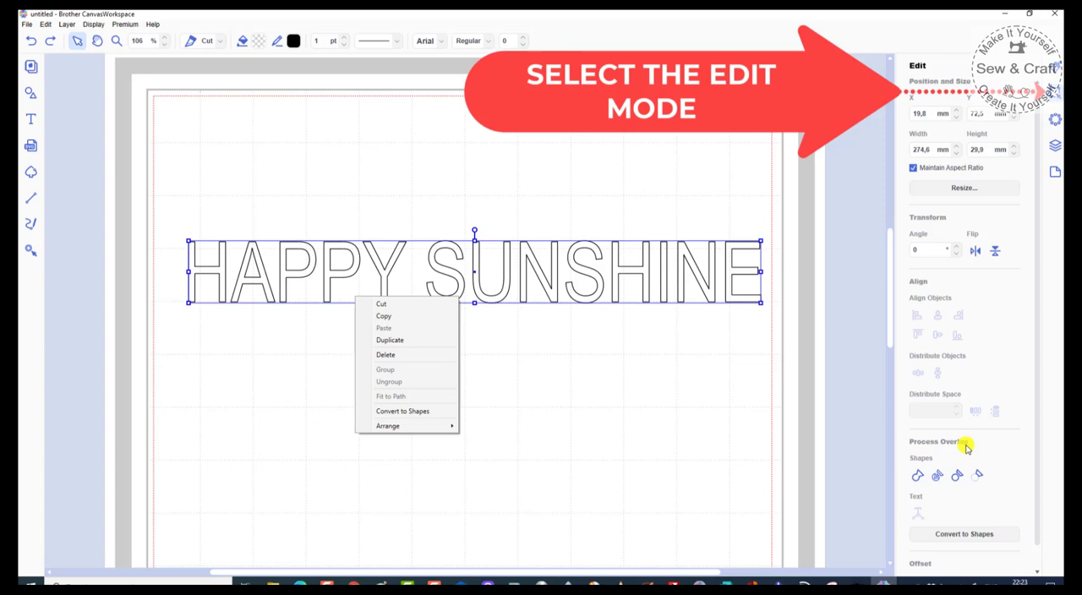
click(938, 479)
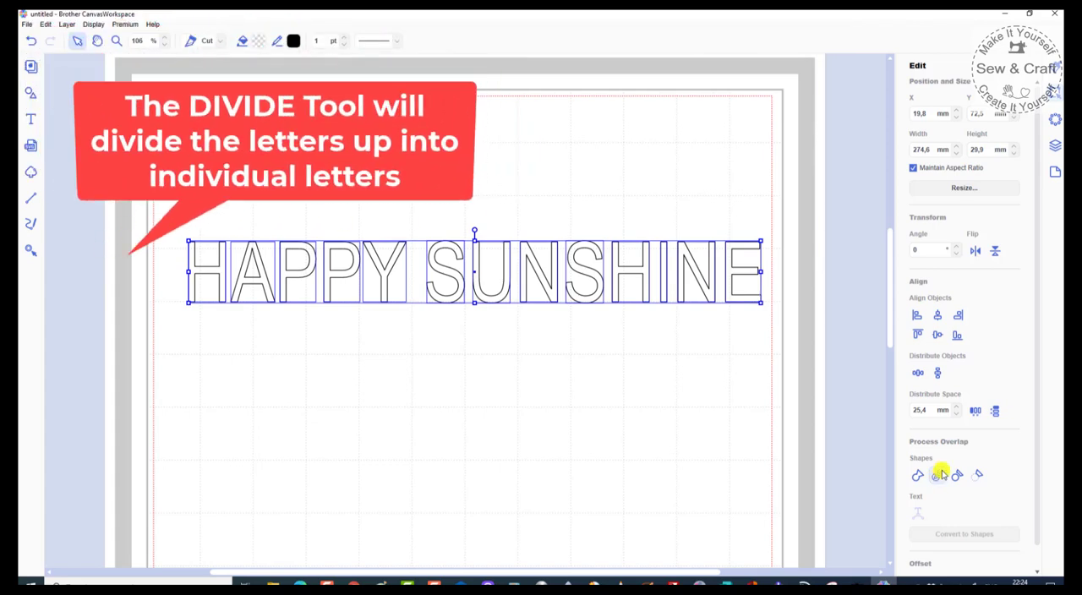
click(561, 368)
Step: Check each letter of the word HAPPY by selecting it separately, and deselect everything
click(223, 281)
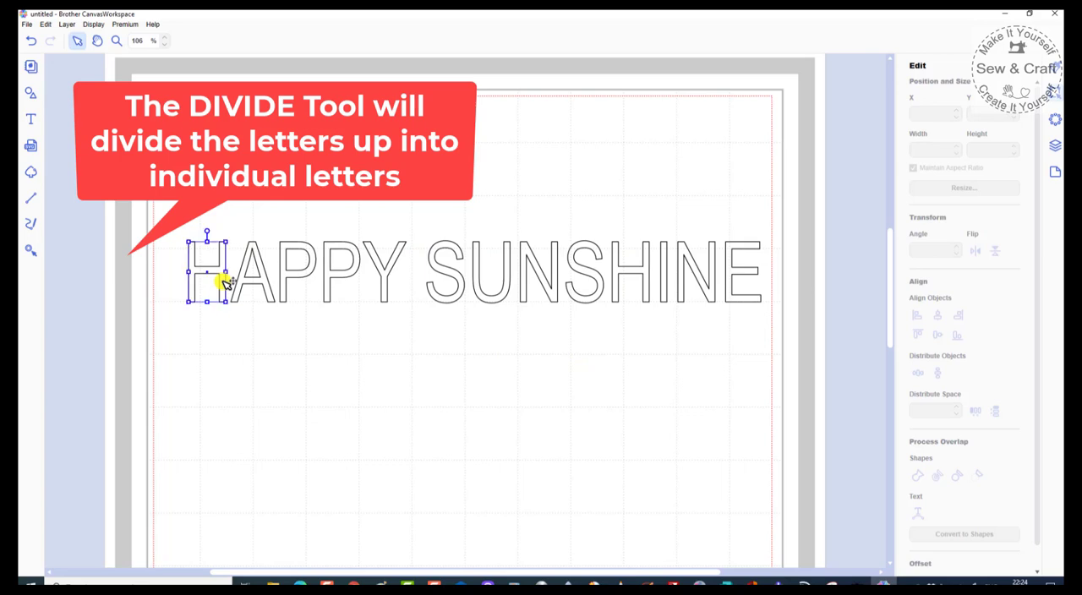
click(267, 286)
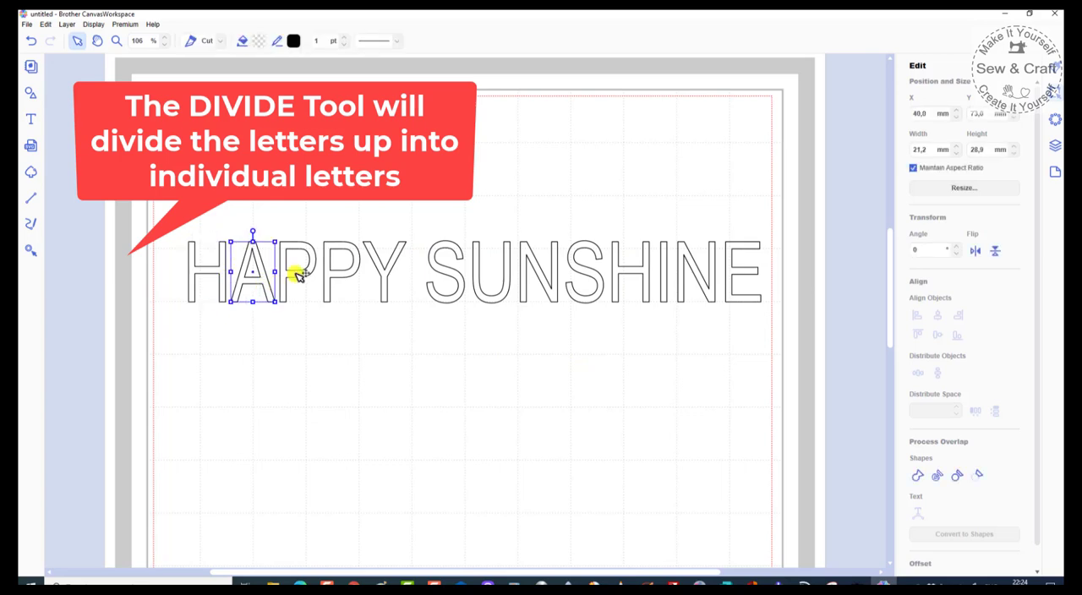
click(296, 276)
click(342, 280)
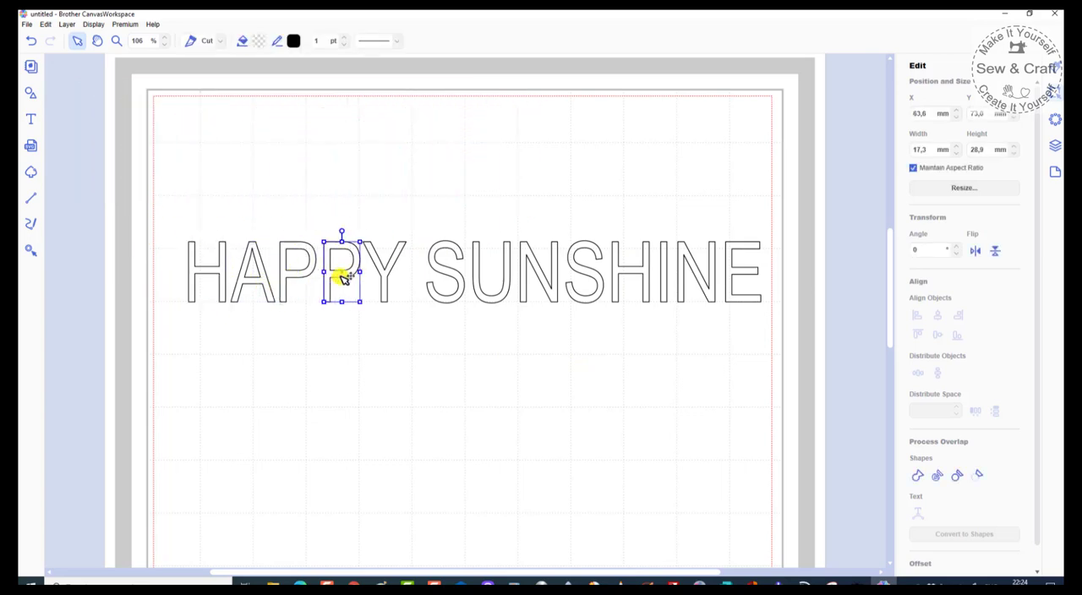
click(386, 283)
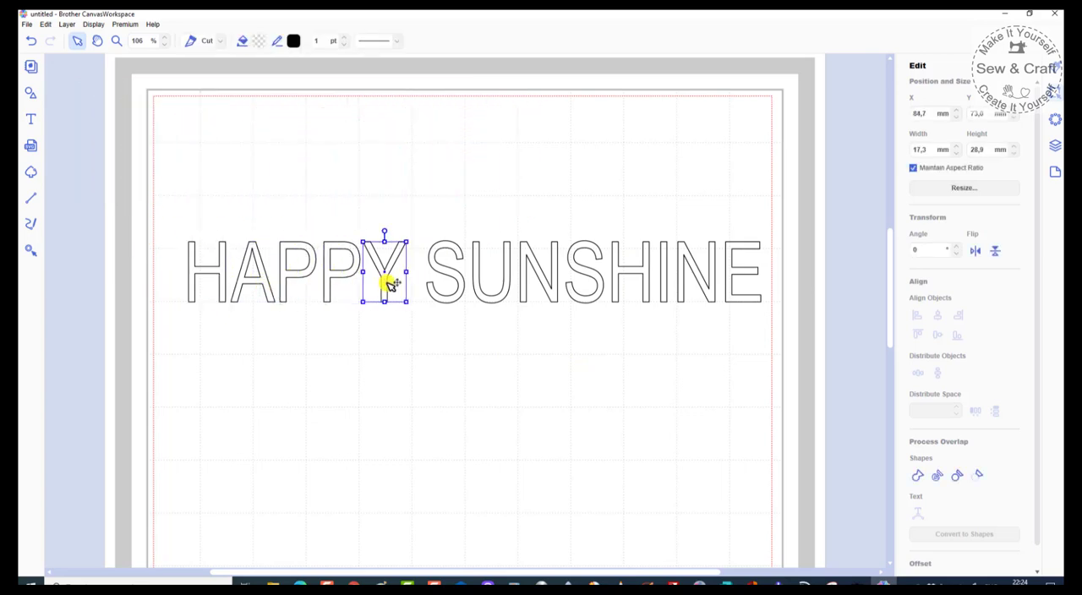
click(388, 424)
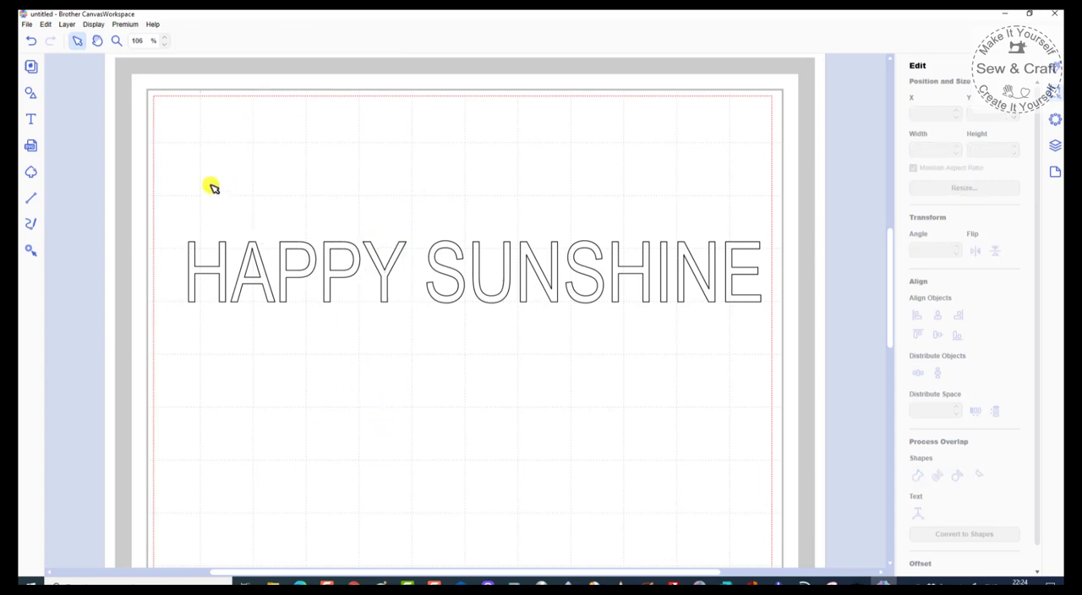
Step: Move H, both Ps and Y of HAPPY to about X 24, 59, 76 and 89 mm, overlapping the neighbouring letters
click(207, 269)
drag(207, 269, 215, 271)
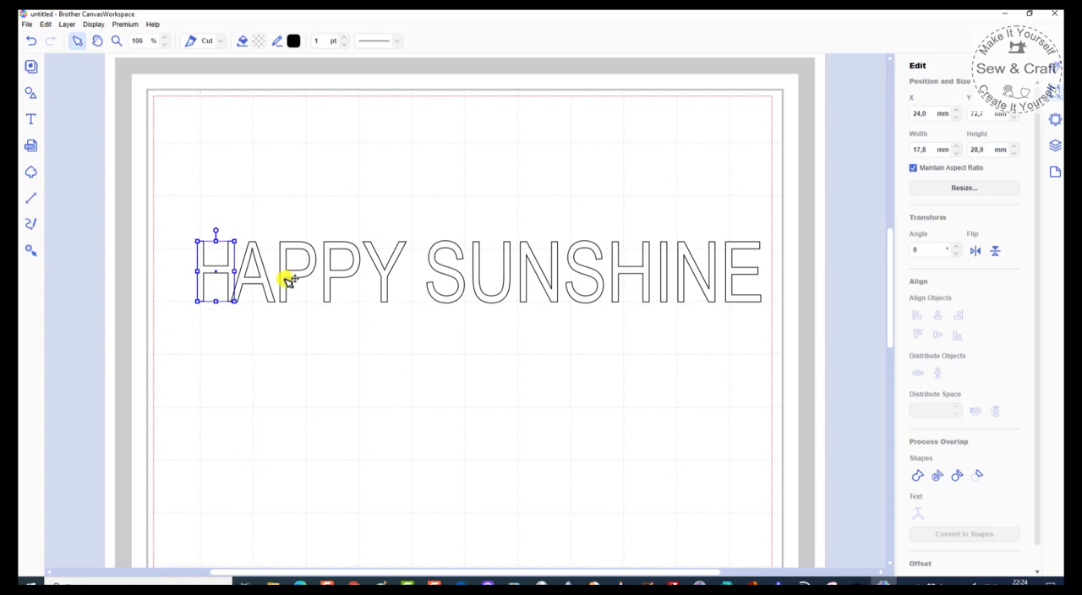
mouse_move(286, 276)
mouse_down()
mouse_move(268, 272)
mouse_move(279, 281)
mouse_up()
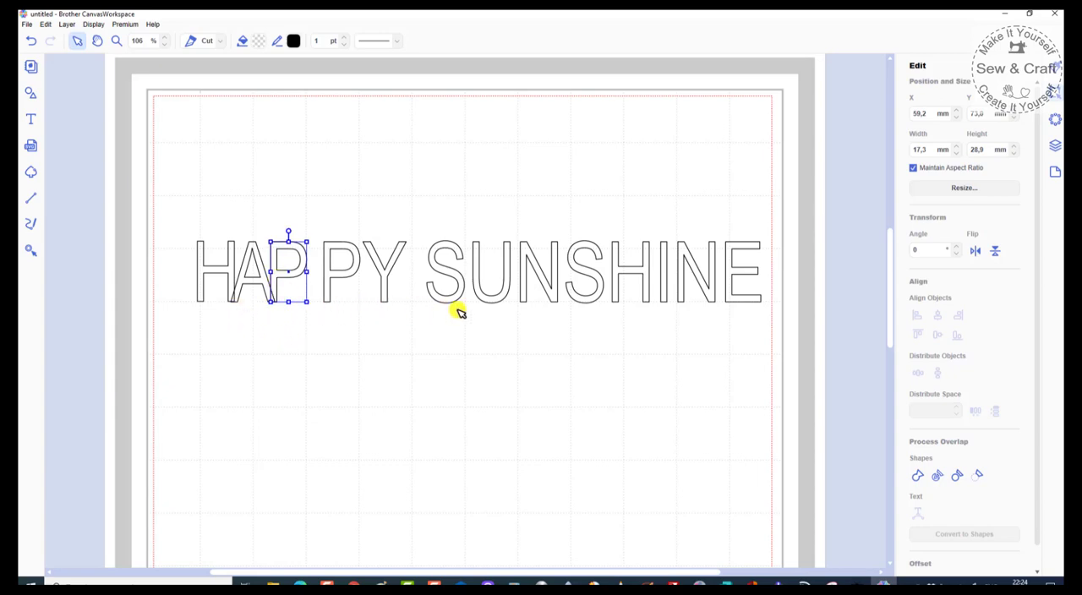
click(334, 278)
drag(333, 278, 313, 279)
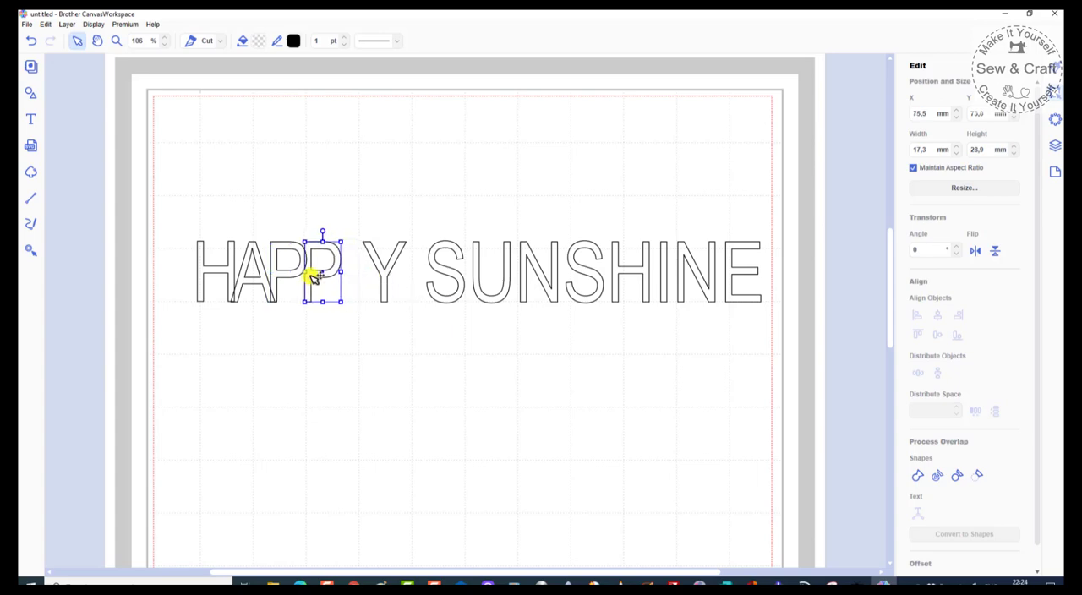
click(384, 278)
drag(385, 277, 360, 280)
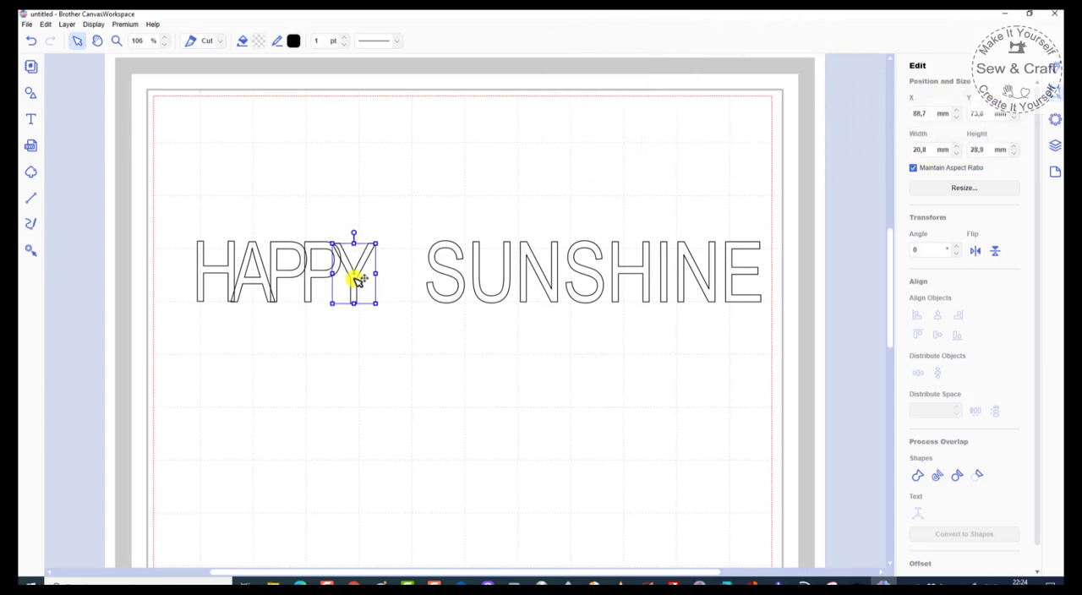
click(372, 330)
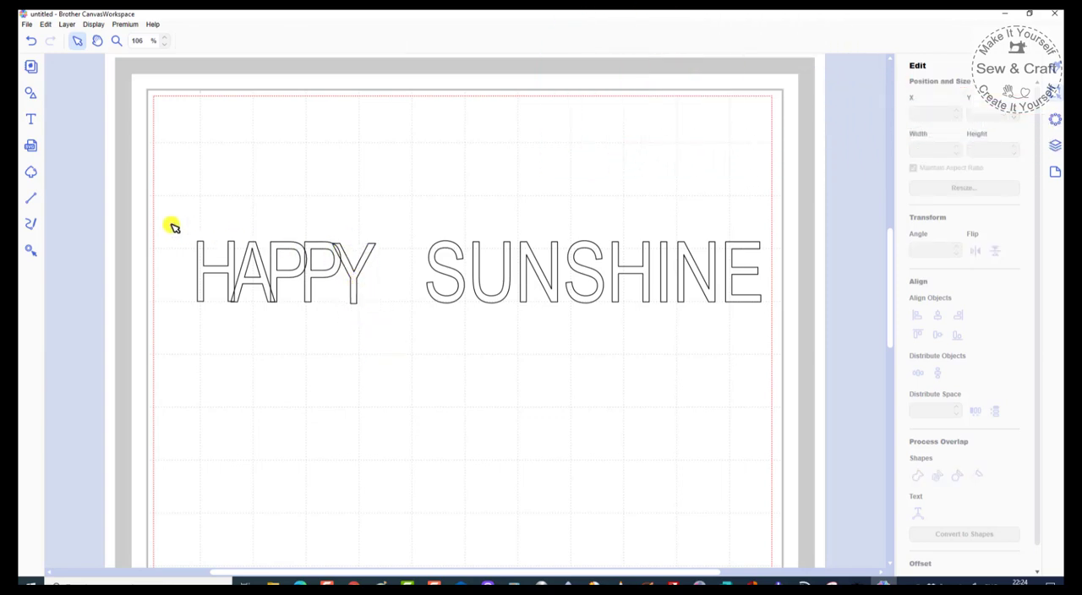
Step: Select all the overlapping letters of HAPPY and group them
drag(172, 224, 401, 319)
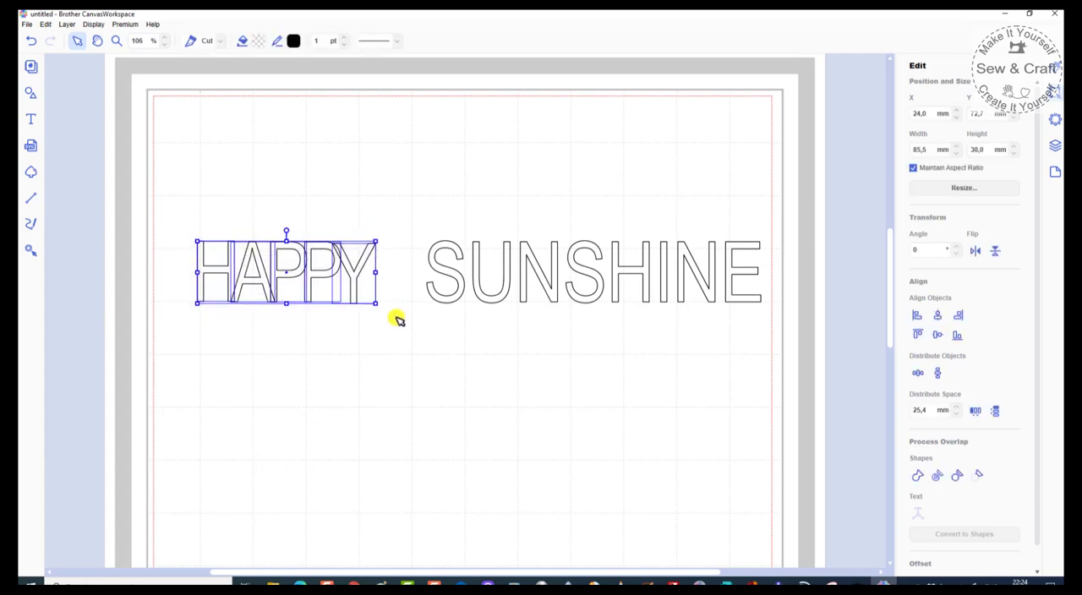
right_click(336, 330)
drag(170, 219, 351, 295)
right_click(350, 295)
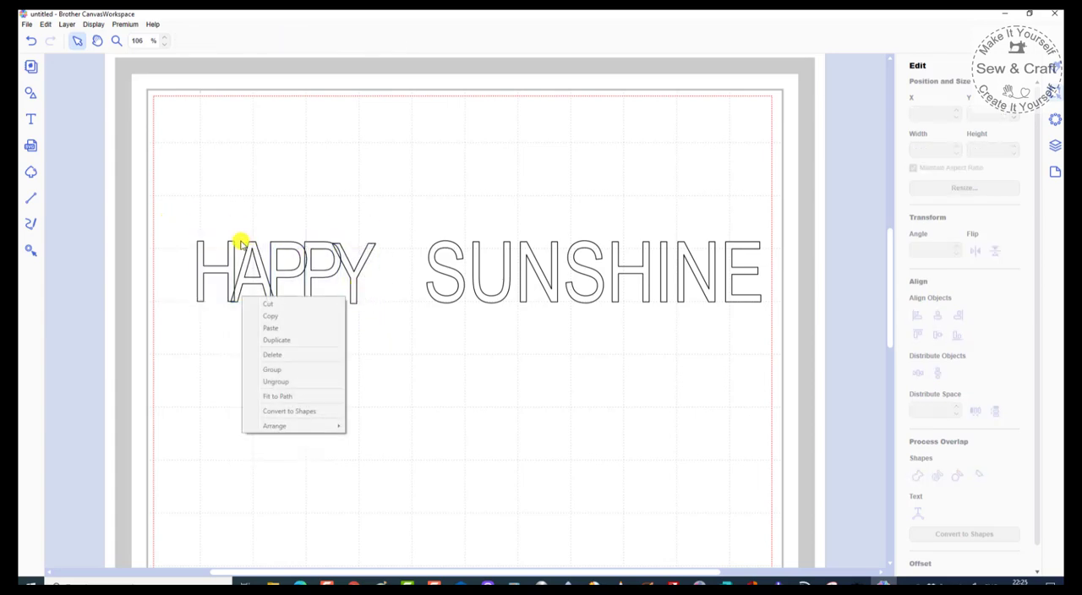
drag(177, 231, 374, 316)
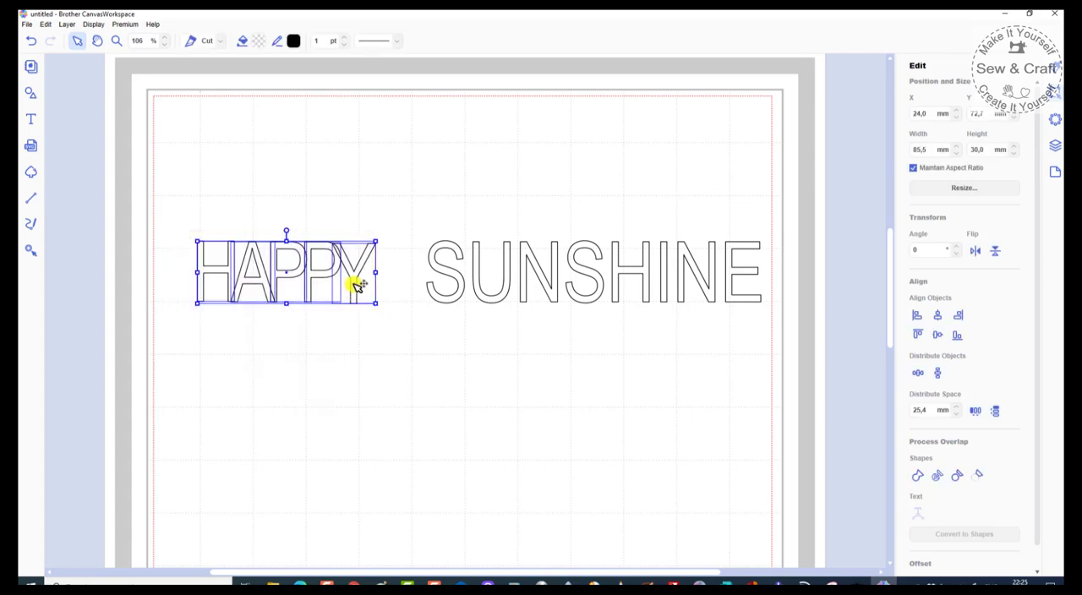
right_click(354, 284)
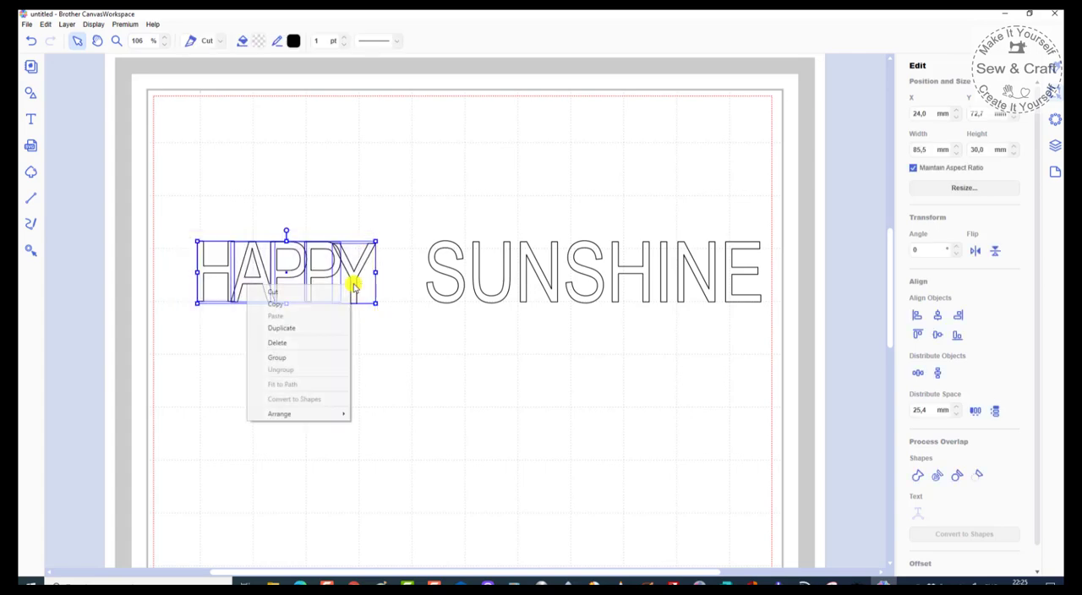
click(282, 359)
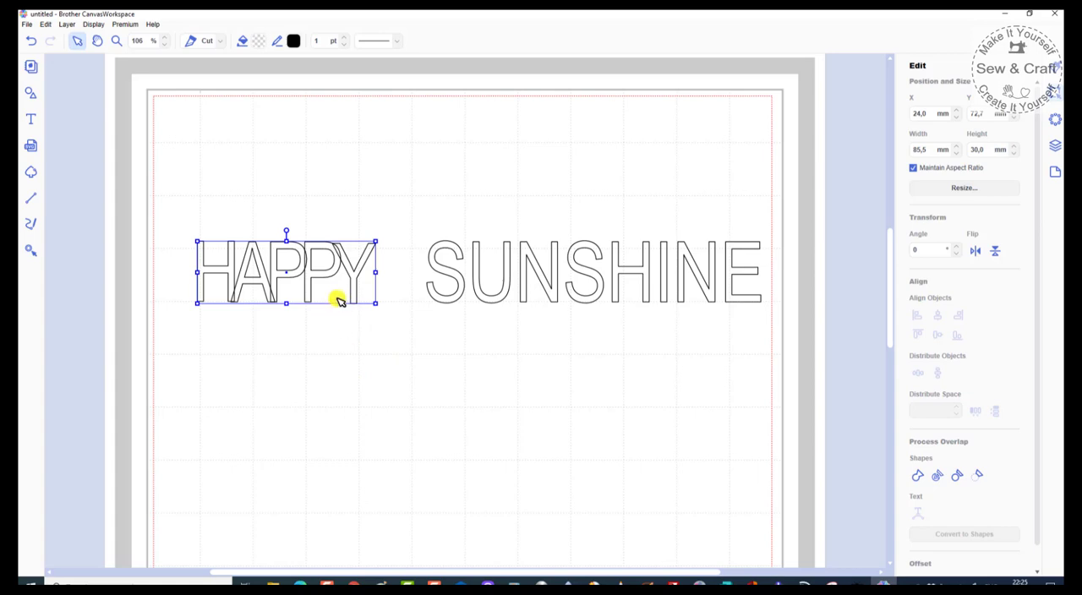
Step: Move the grouped HAPPY below SUNSHINE, enlarge it to about 157 mm wide and 55 mm high, and deselect it
drag(316, 283, 489, 429)
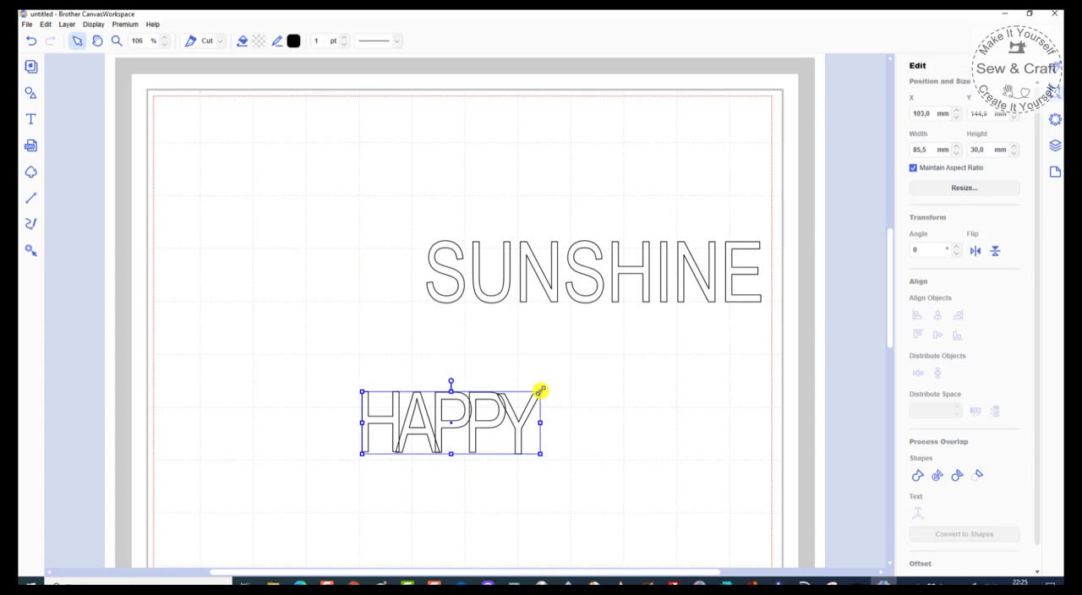
drag(541, 391, 689, 340)
drag(597, 402, 532, 398)
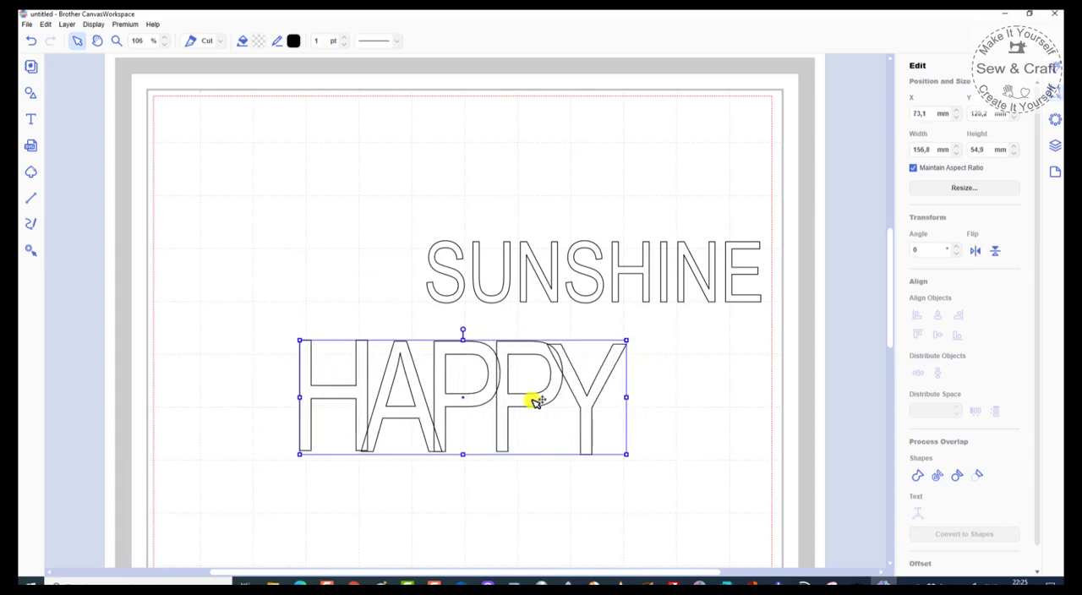
click(424, 495)
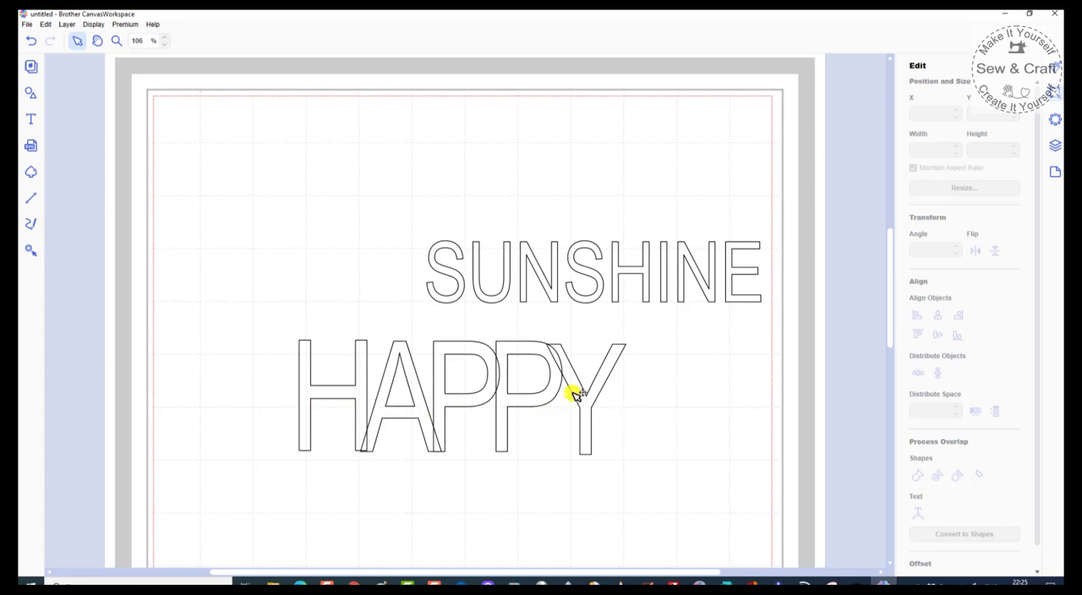
Step: Weld the grouped letters of HAPPY together and enlarge the word to about 173 by 61 mm
click(367, 358)
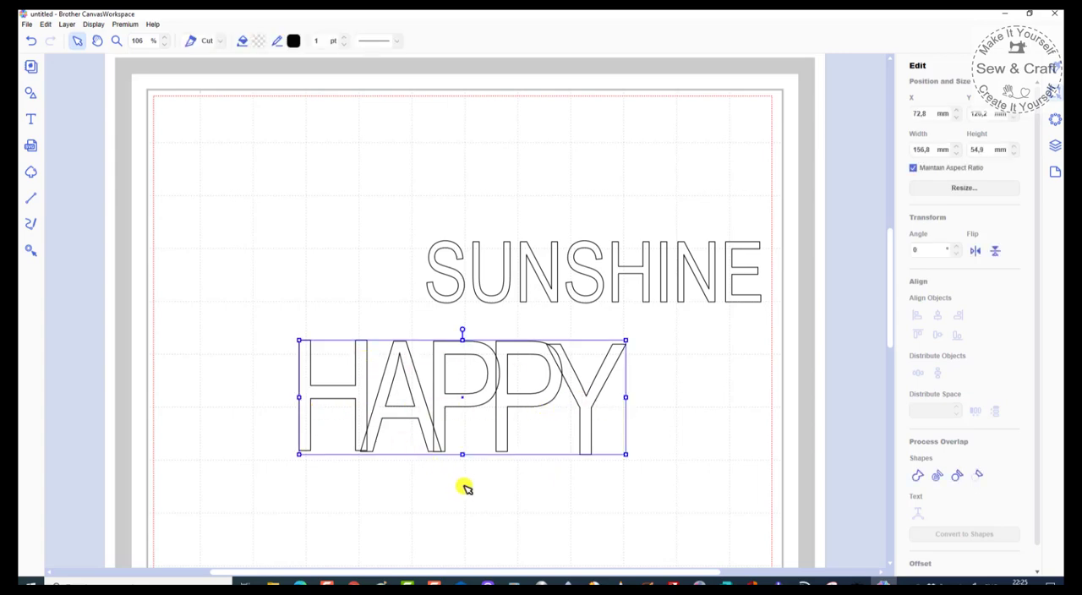
click(916, 479)
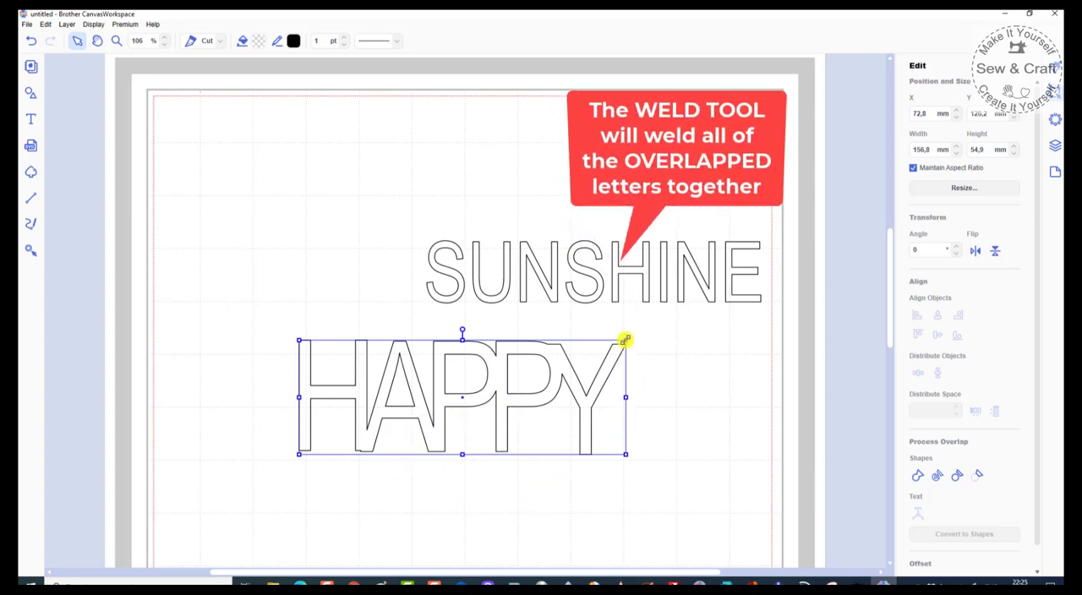
drag(627, 339, 660, 329)
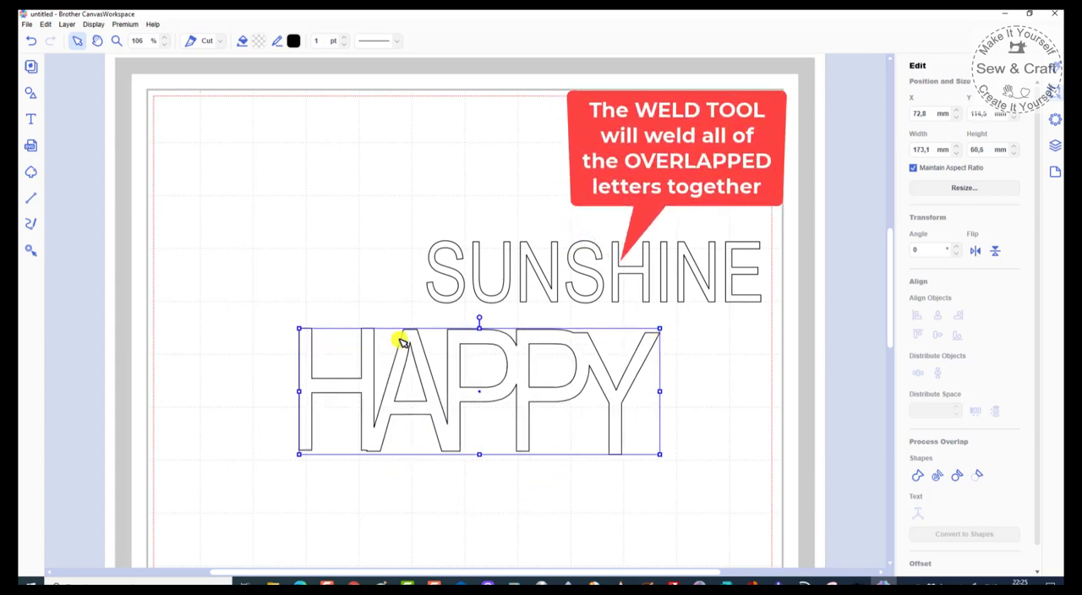
click(500, 531)
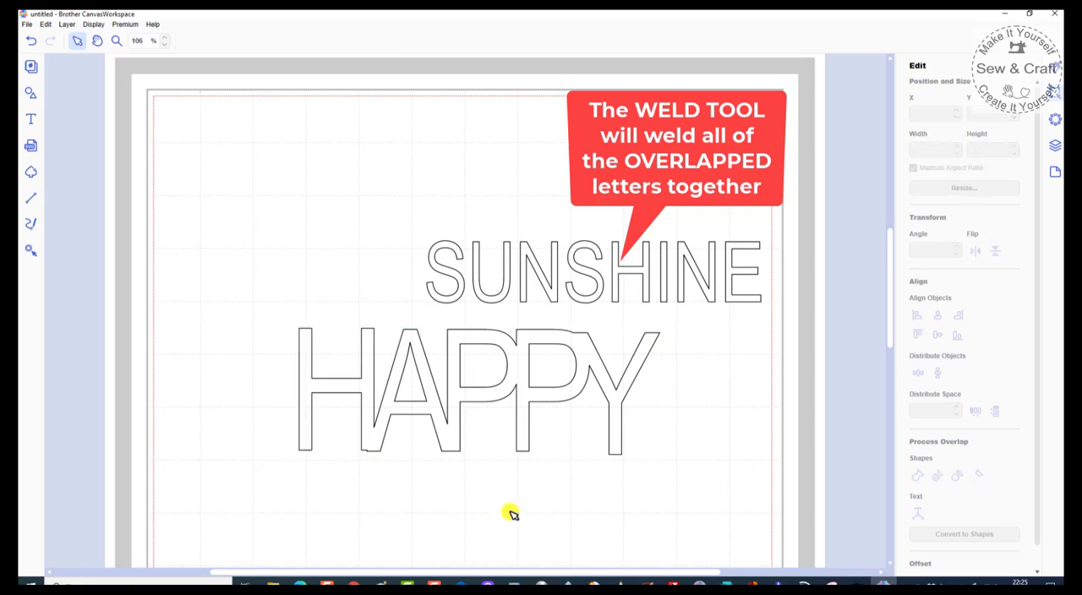
Step: Move the welded HAPPY to the upper part of the mat and the SUNSHINE letters below it, leaving space between the words
drag(517, 397, 430, 175)
drag(409, 242, 782, 337)
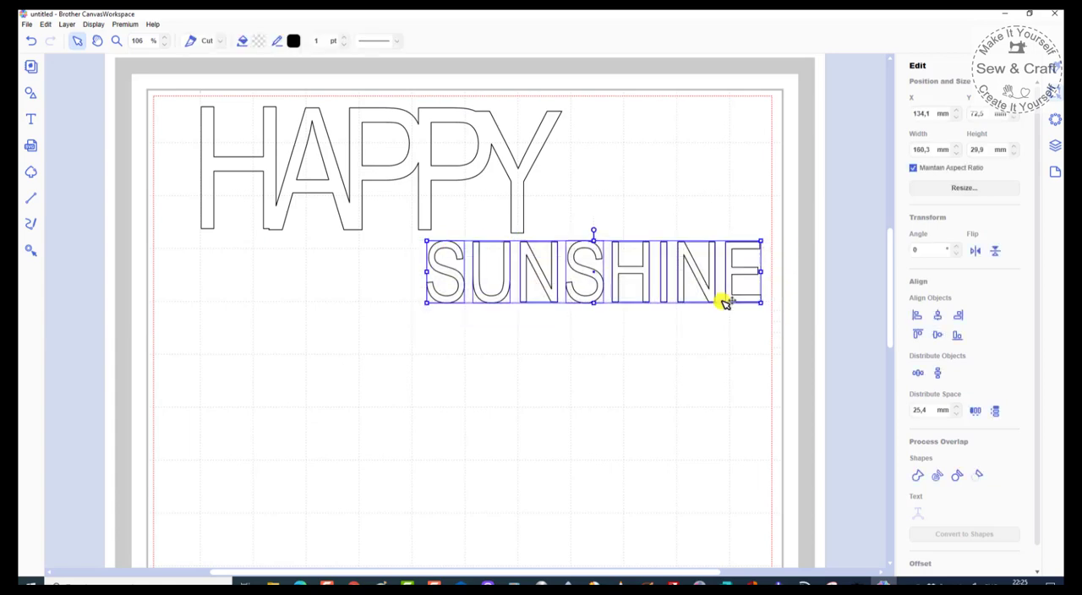
drag(688, 290, 541, 449)
scroll(597, 288, down, 1)
scroll(597, 289, down, 1)
click(349, 427)
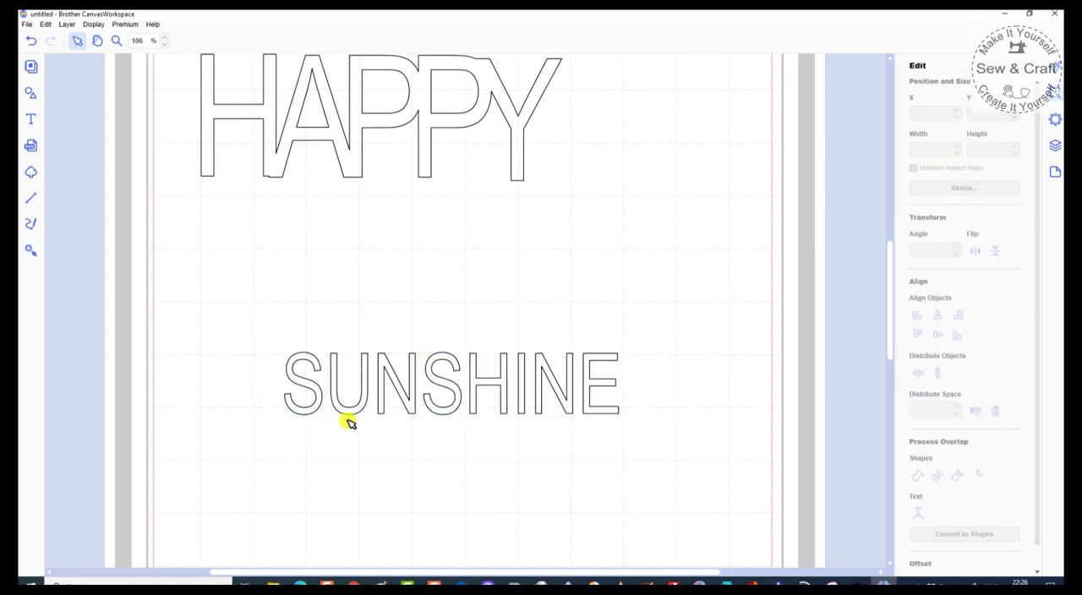
Step: Stagger U, the first N, the second S and H of SUNSHINE, placing U, N and H at about X 81, 96 and 128 mm
click(350, 414)
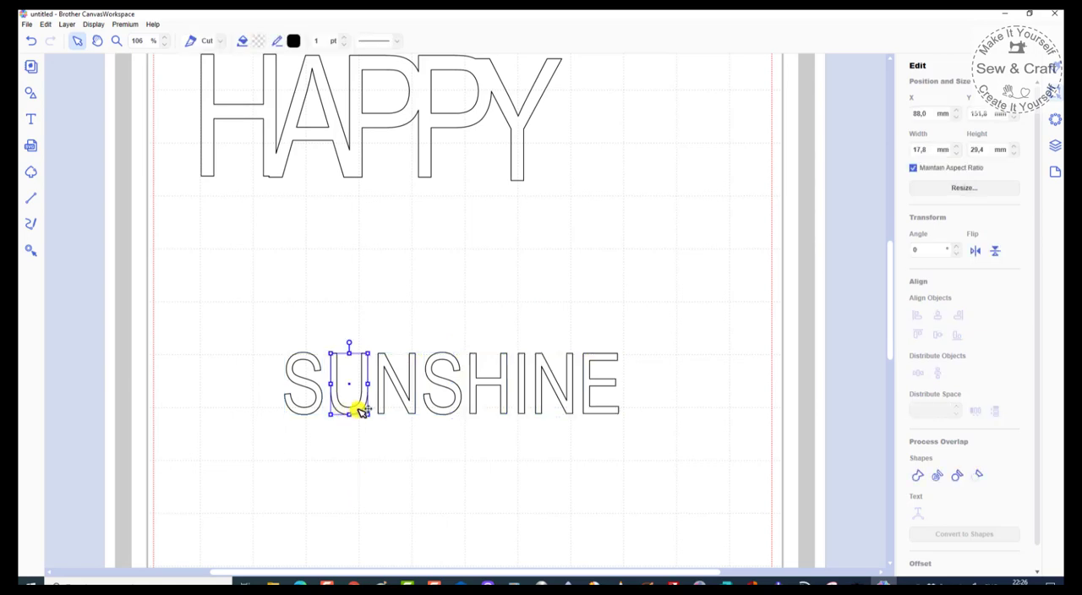
drag(360, 410, 346, 385)
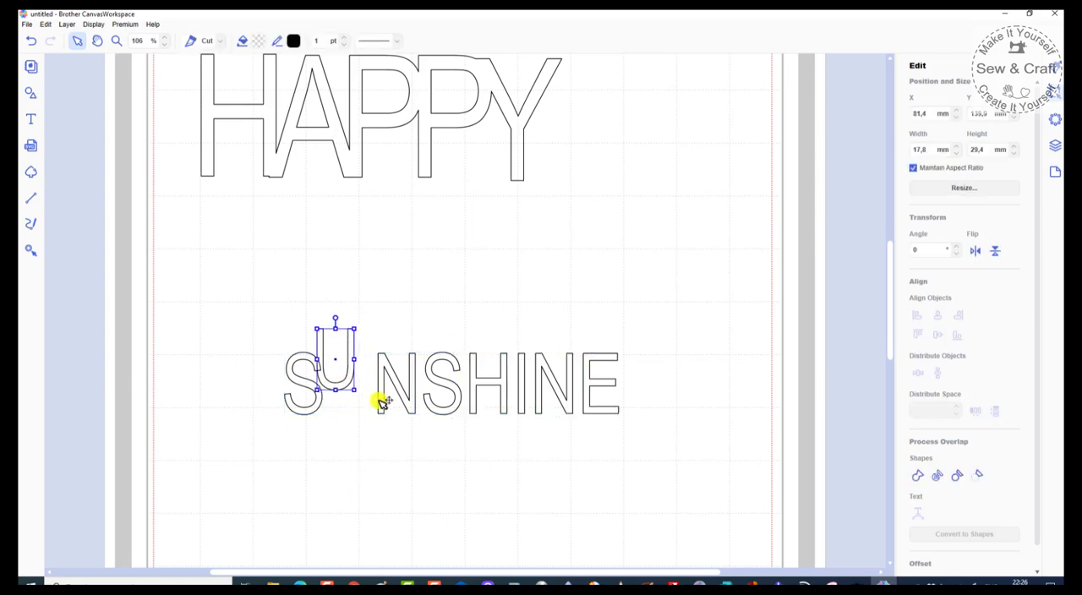
click(381, 403)
drag(385, 407, 354, 432)
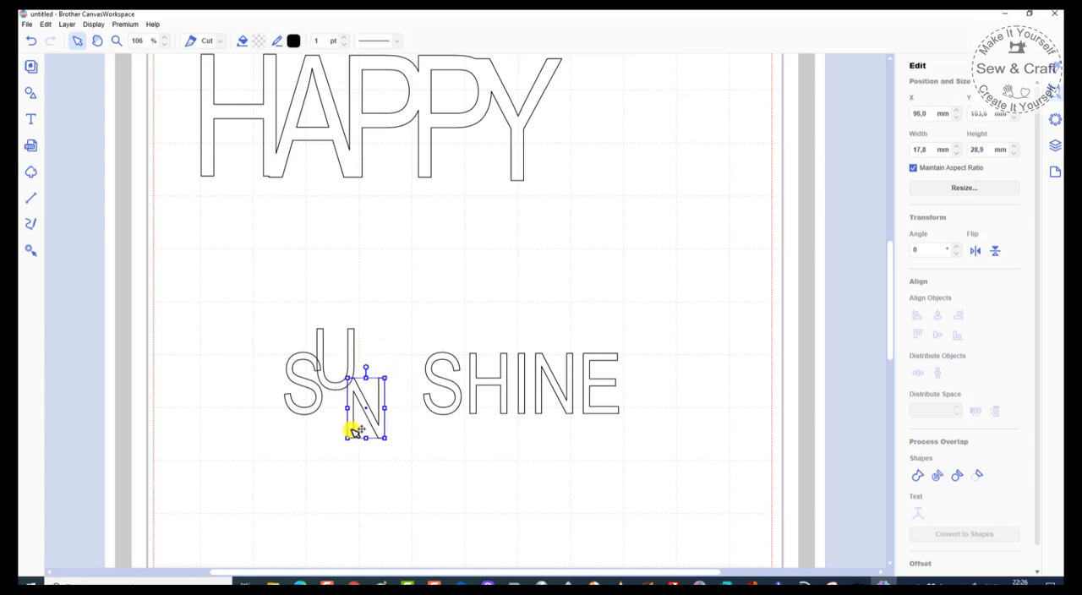
drag(454, 391, 409, 373)
click(474, 393)
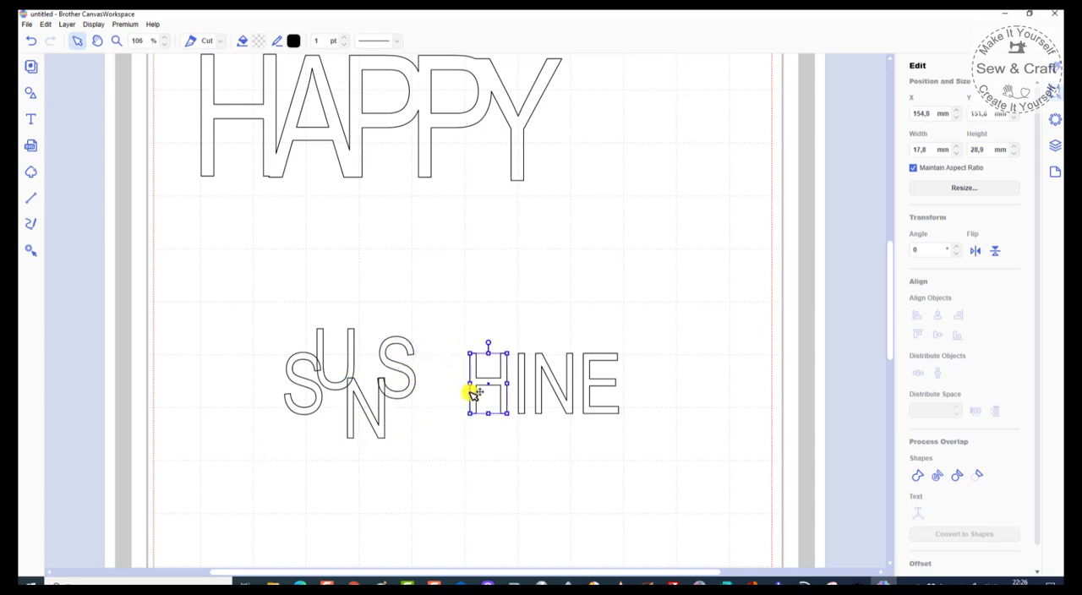
drag(476, 397, 419, 429)
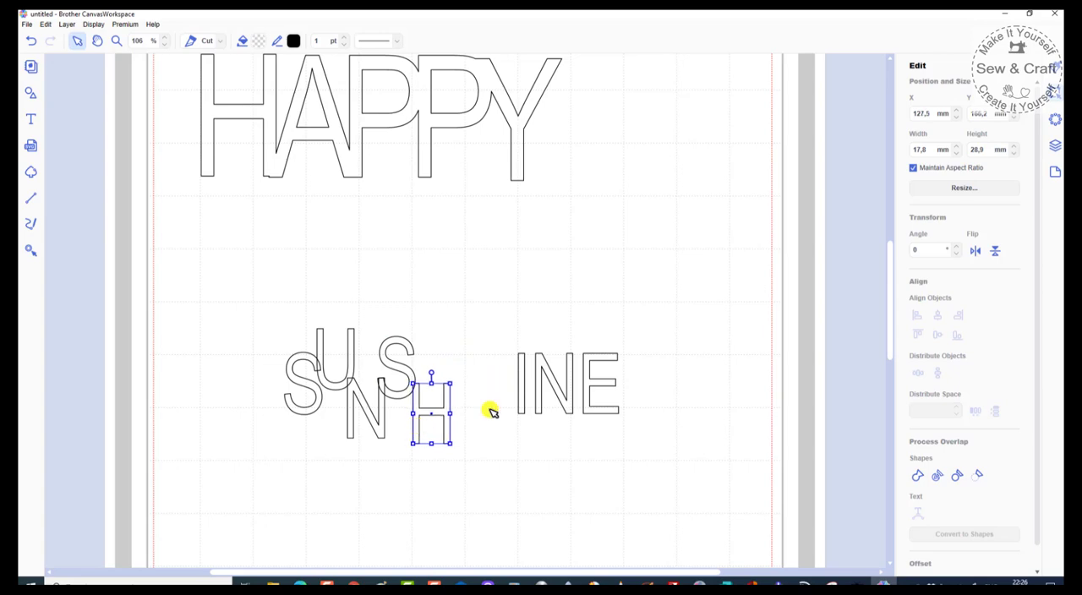
Step: Stagger the last letters I, N and E of SUNSHINE against their neighbours, placing E at about X 163 mm
drag(524, 397, 454, 376)
drag(541, 397, 458, 434)
drag(587, 397, 491, 381)
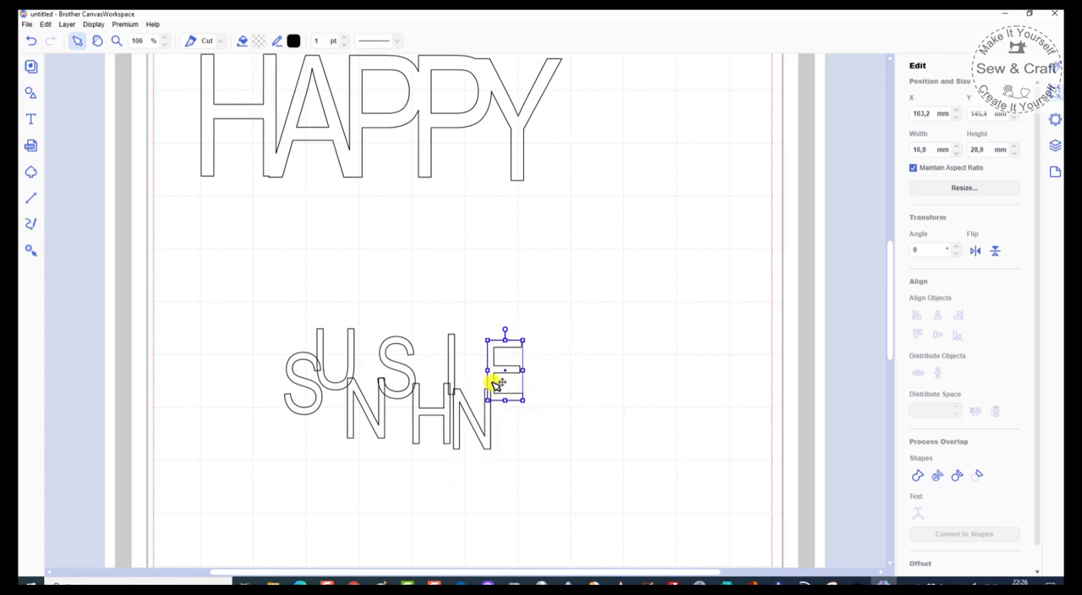
Step: Select all the staggered letters of SUNSHINE and weld them into one shape
click(290, 332)
drag(213, 304, 596, 509)
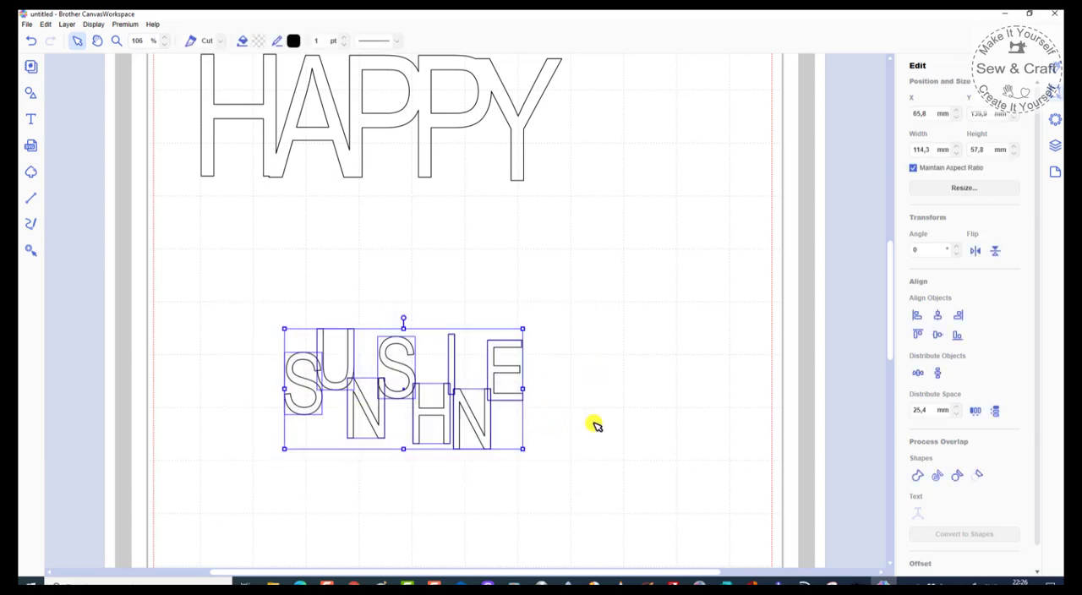
click(919, 477)
click(412, 427)
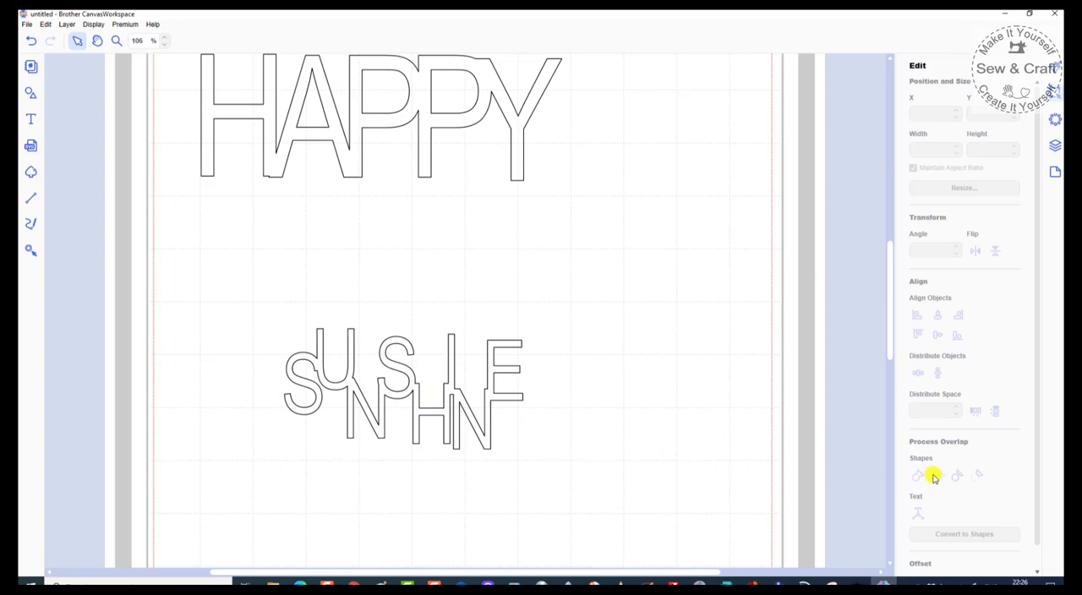
click(512, 370)
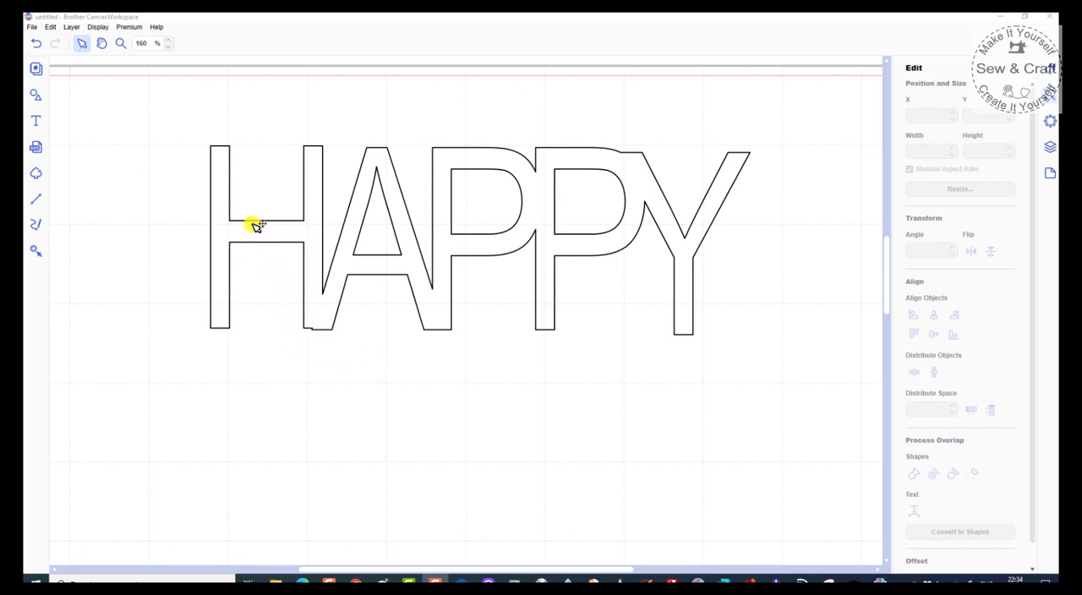
Step: Open the welded HAPPY outline for path editing around the bottom joint of H and A
scroll(255, 223, up, 2)
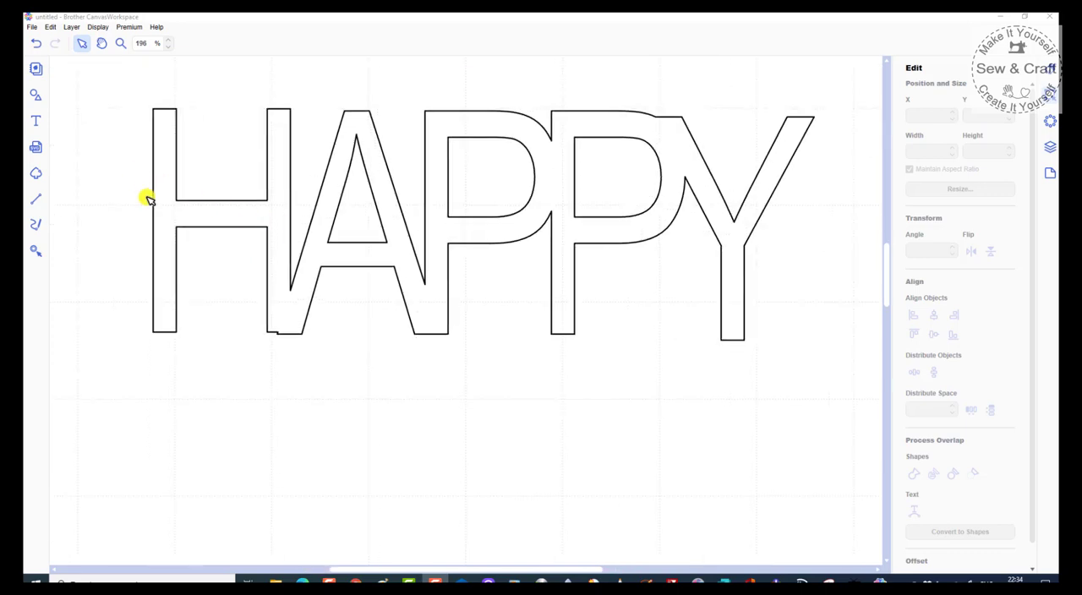
scroll(149, 200, up, 2)
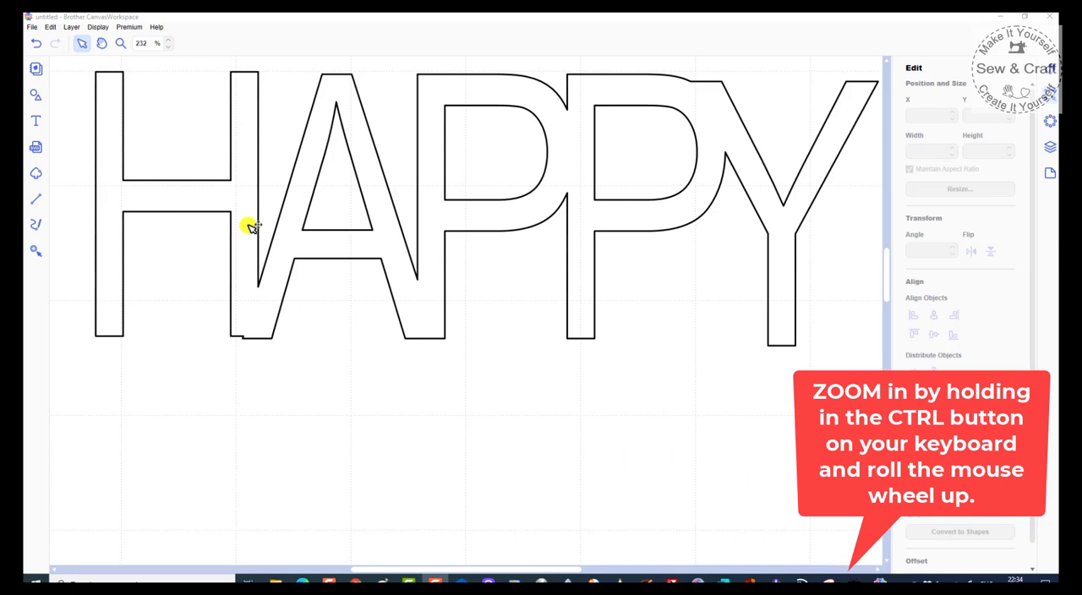
scroll(247, 233, up, 1)
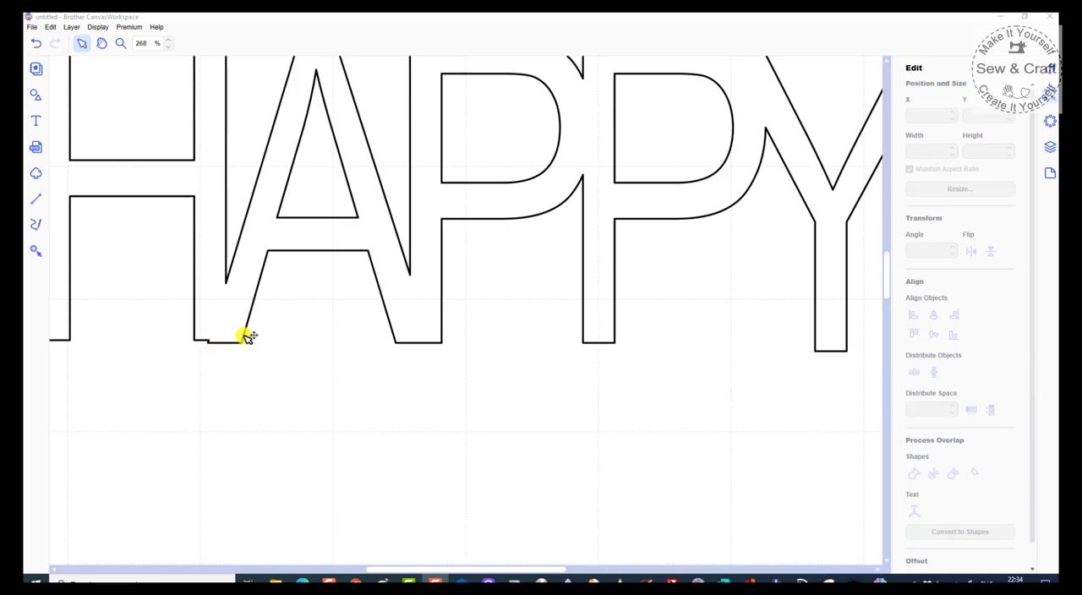
click(282, 253)
click(281, 253)
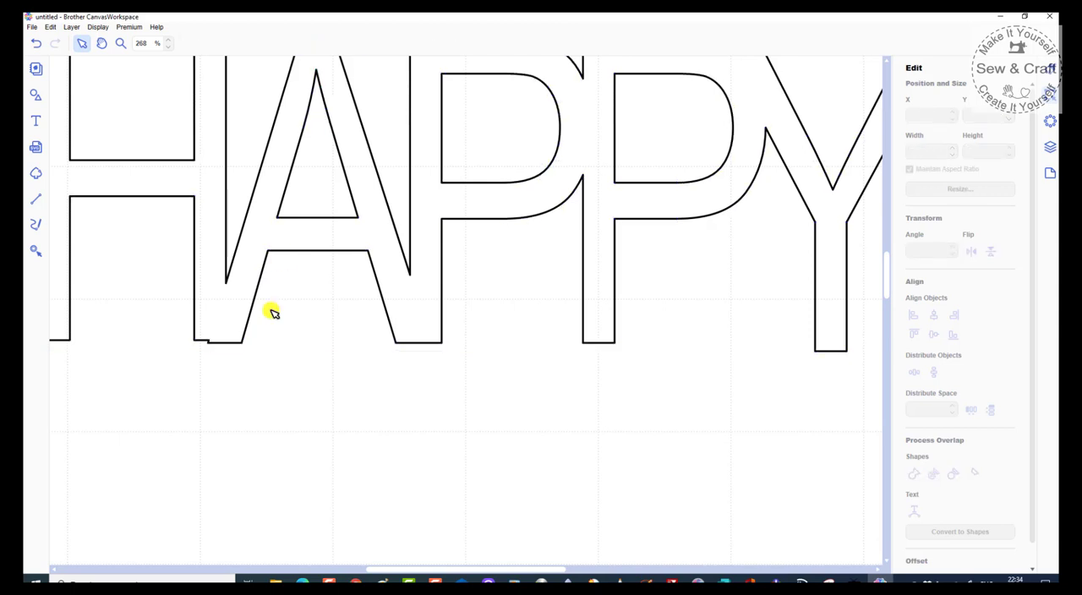
click(284, 252)
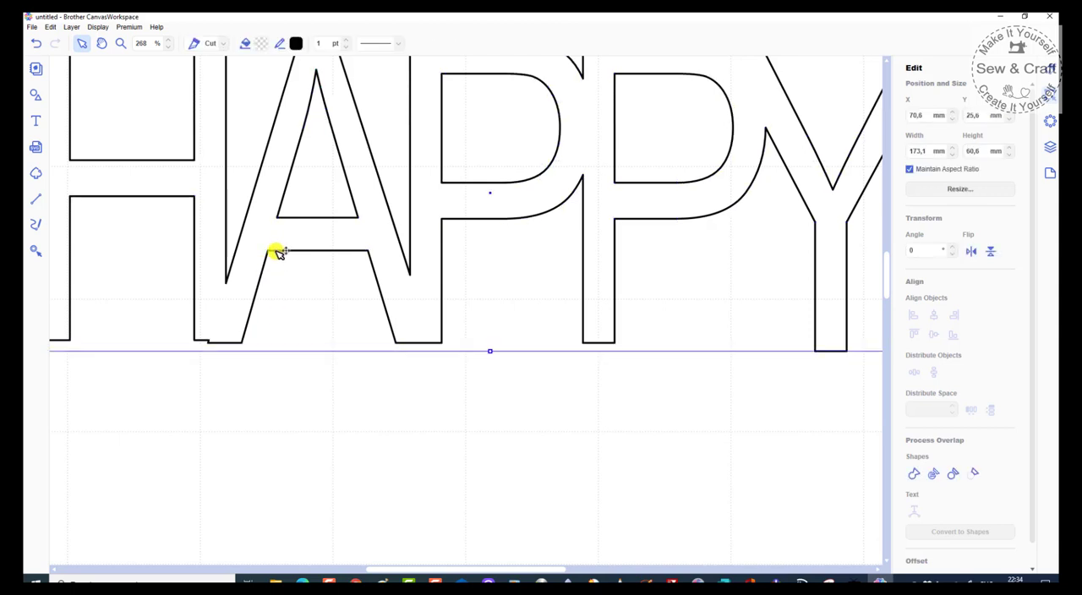
double_click(279, 252)
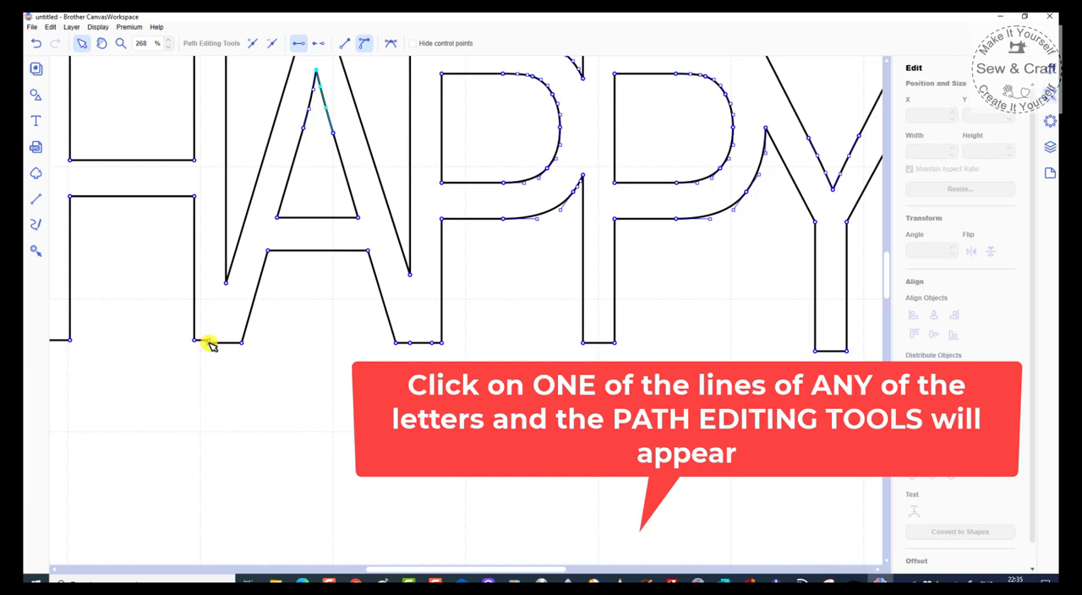
Step: Level the small step in the bottom edge where H and A join by adjusting its nodes
click(208, 343)
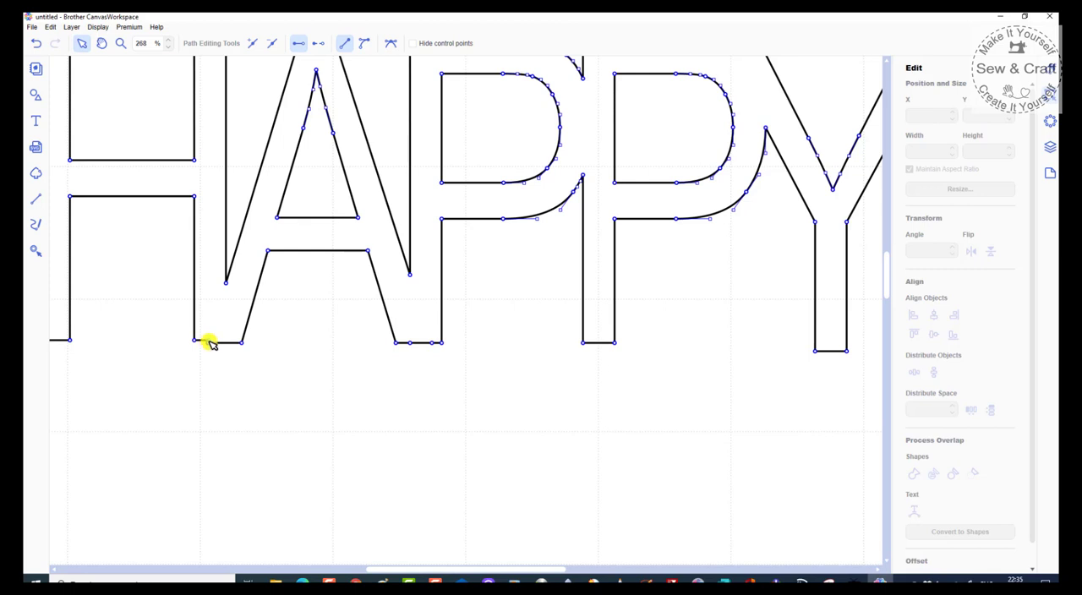
click(210, 349)
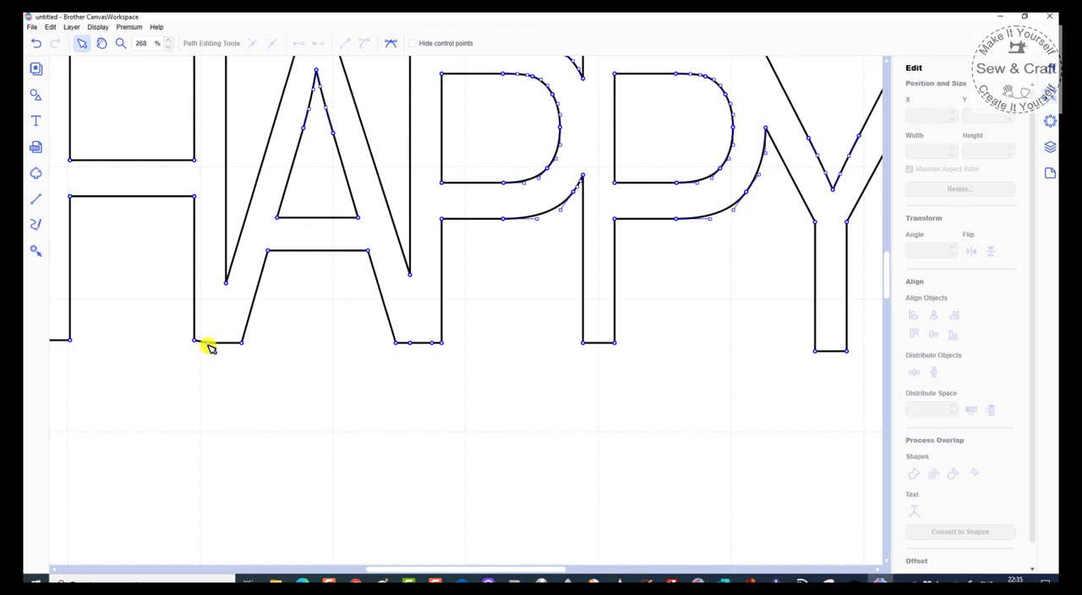
click(216, 343)
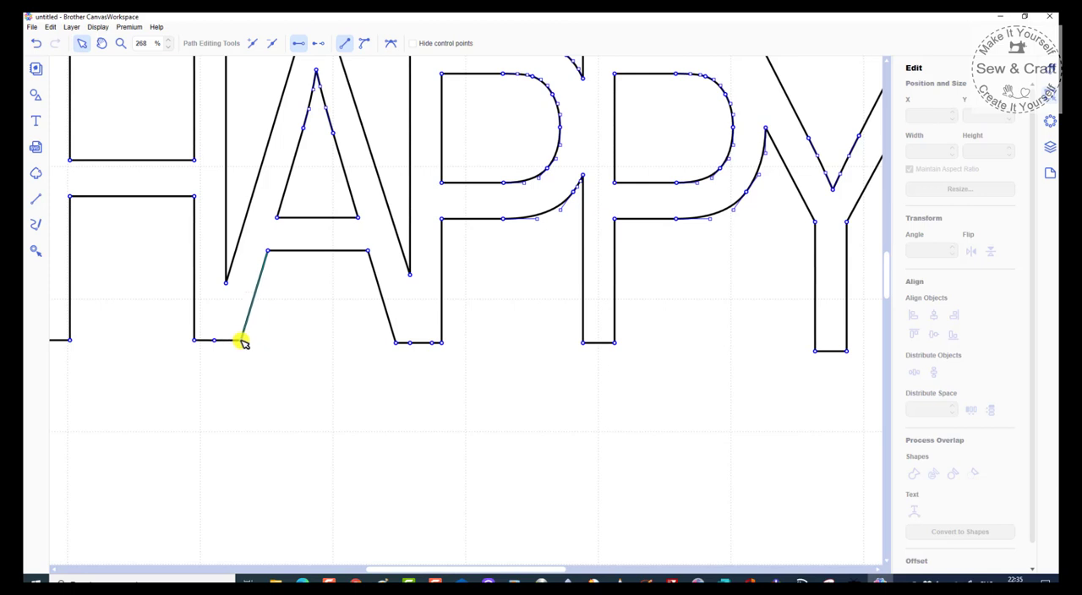
Step: Convert the A's inner left slanted edge and the adjoining segment of its left foot to curves
click(344, 44)
click(364, 43)
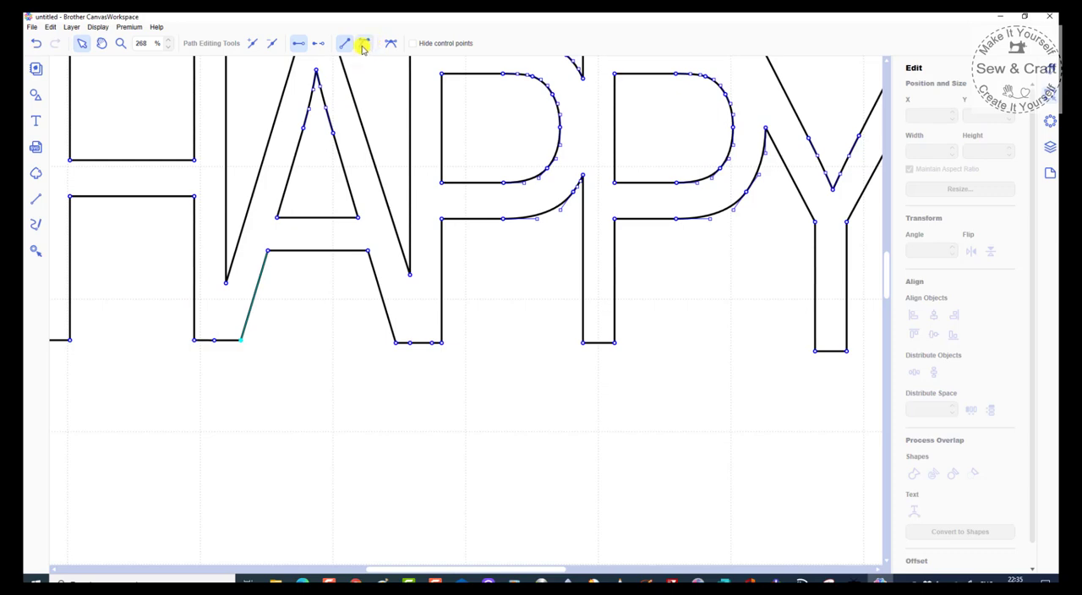
click(215, 342)
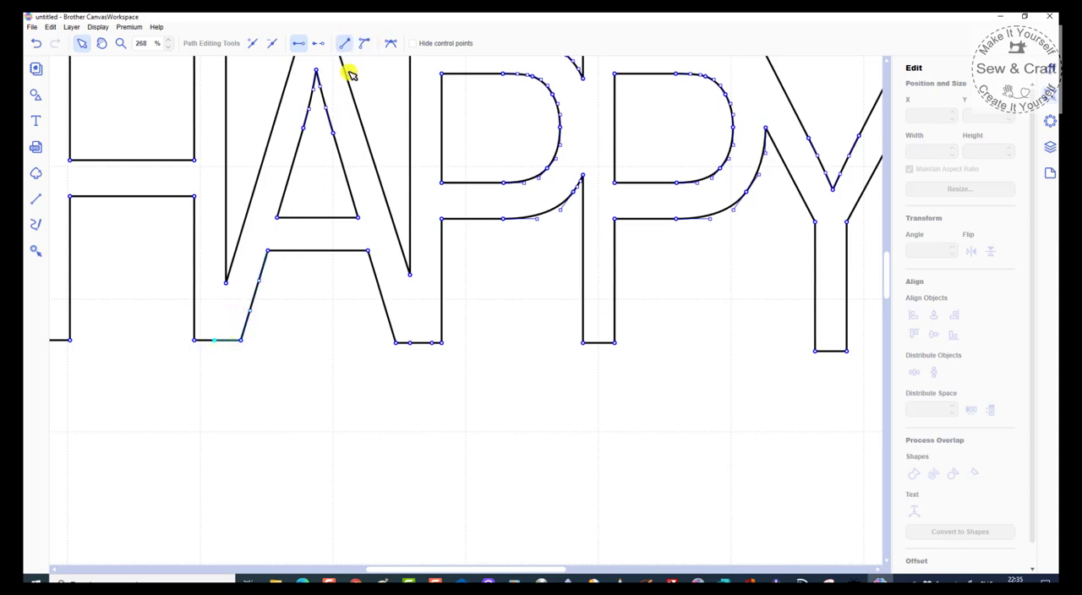
click(364, 43)
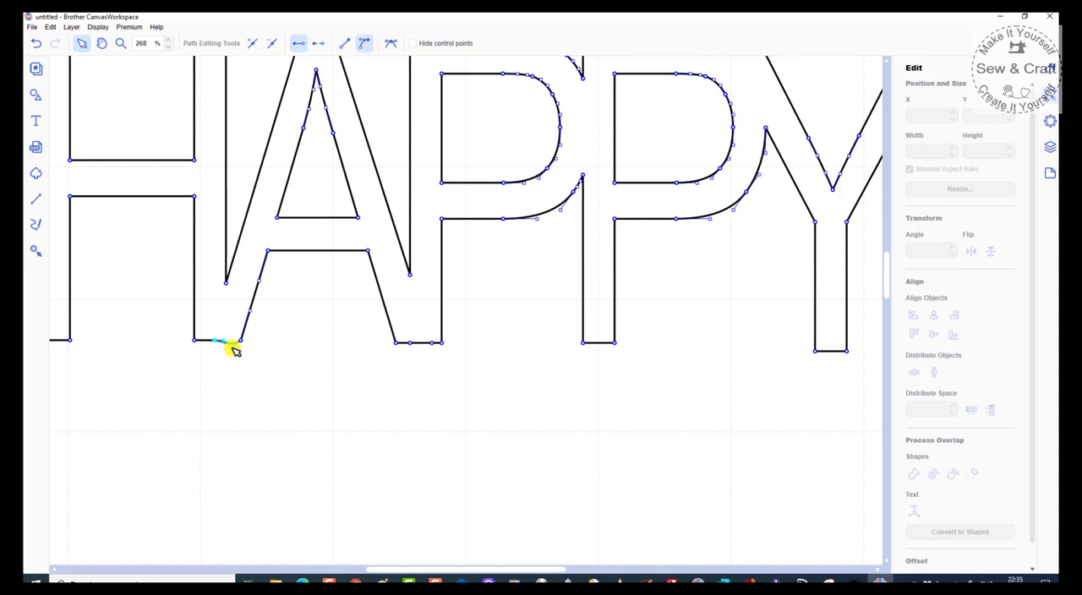
Step: Straighten the remaining dip in the bottom edge between the H and the A's left foot
mouse_move(233, 353)
mouse_down()
mouse_move(233, 312)
mouse_move(224, 392)
mouse_move(227, 346)
mouse_up()
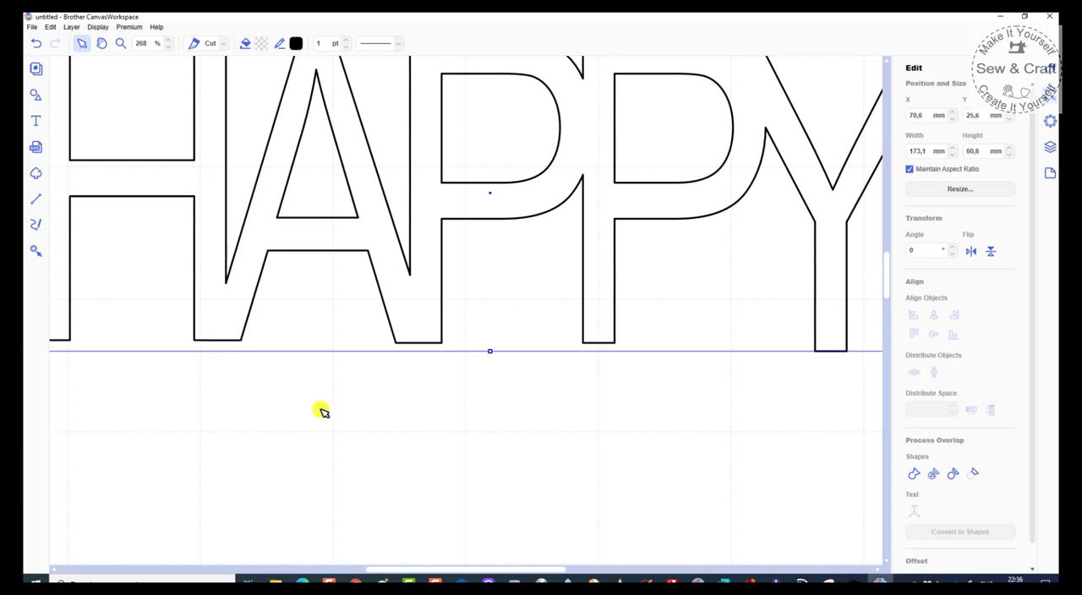
double_click(249, 310)
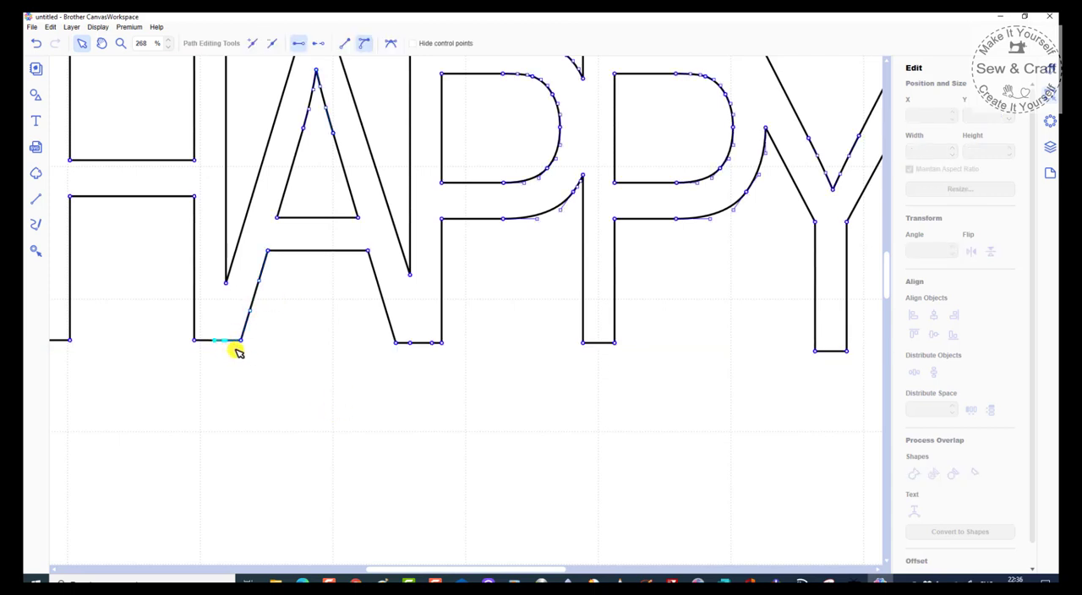
click(233, 342)
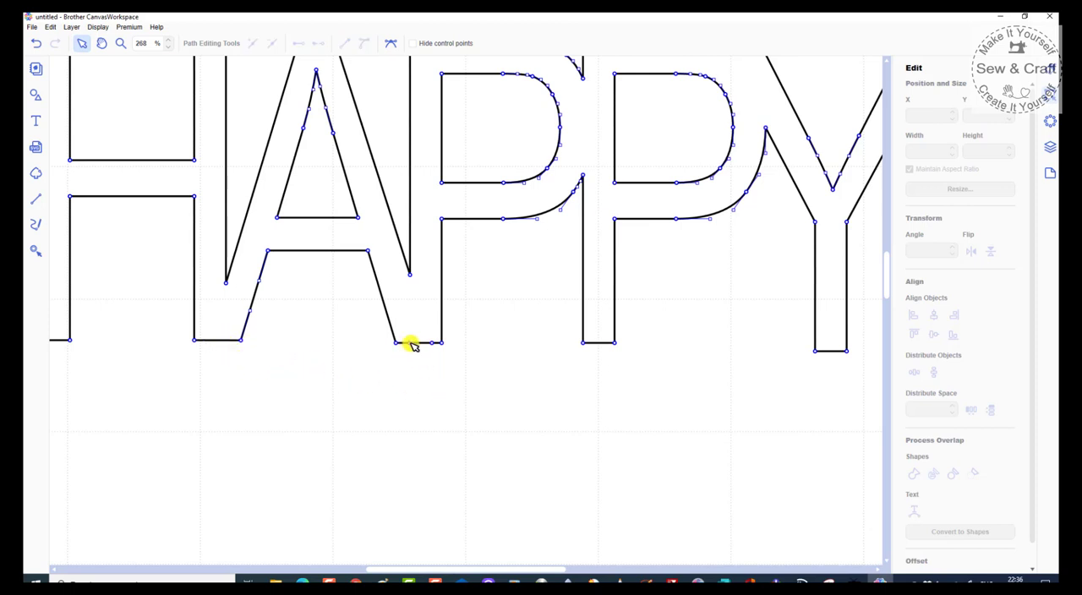
Step: Delete the extra nodes on the bottom edge where the A's right foot joins the first P
click(423, 344)
key(Delete)
click(433, 344)
key(Delete)
scroll(623, 419, down, 4)
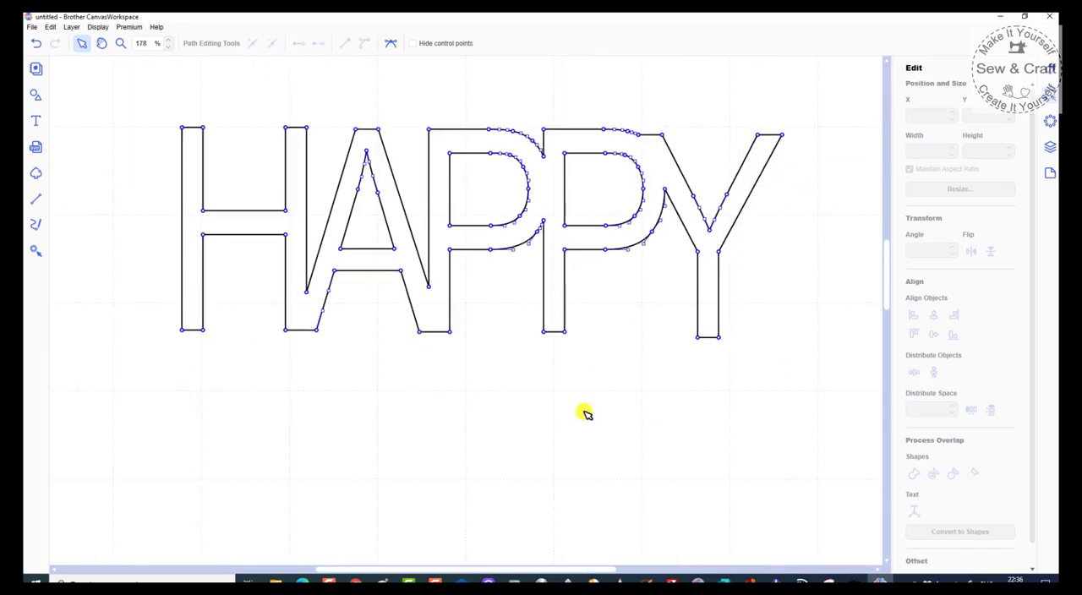
scroll(577, 402, down, 1)
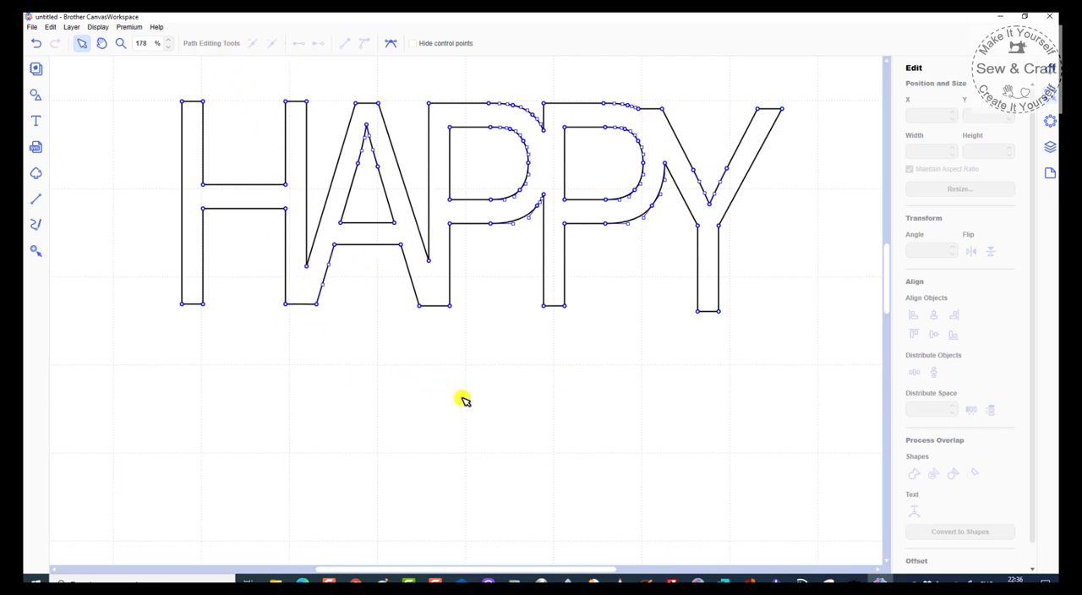
Step: Add the text HELLO in the Sofia font in the empty area below HAPPY
click(35, 122)
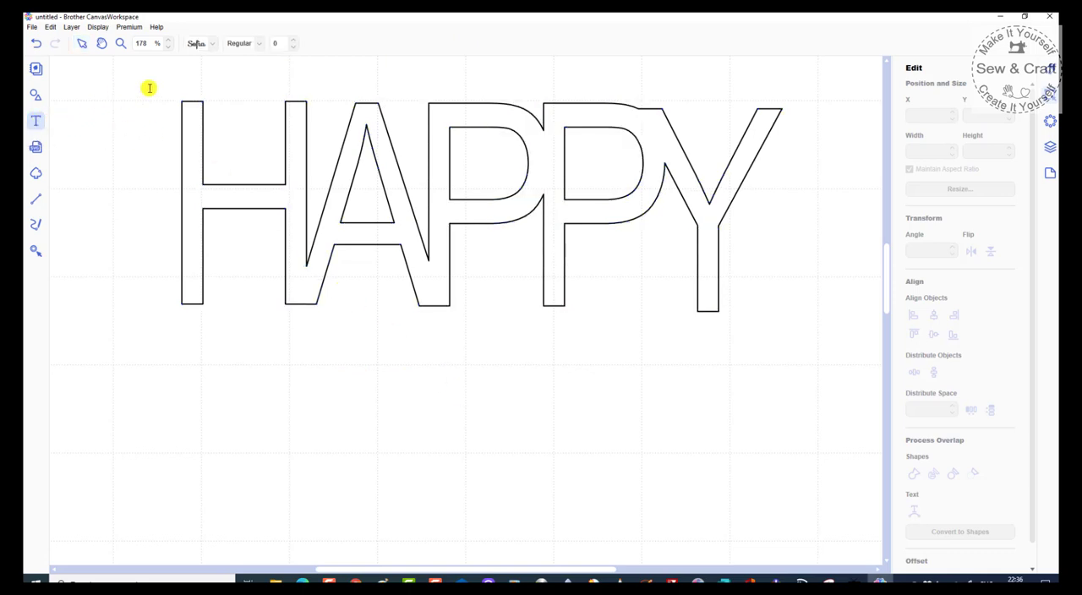
click(214, 45)
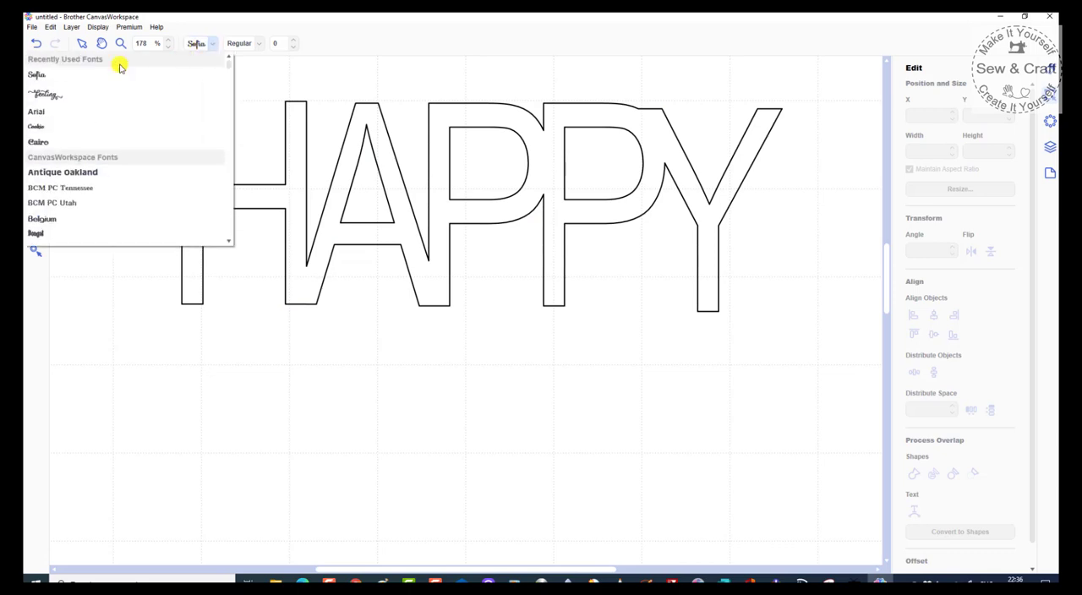
click(53, 76)
scroll(304, 415, down, 2)
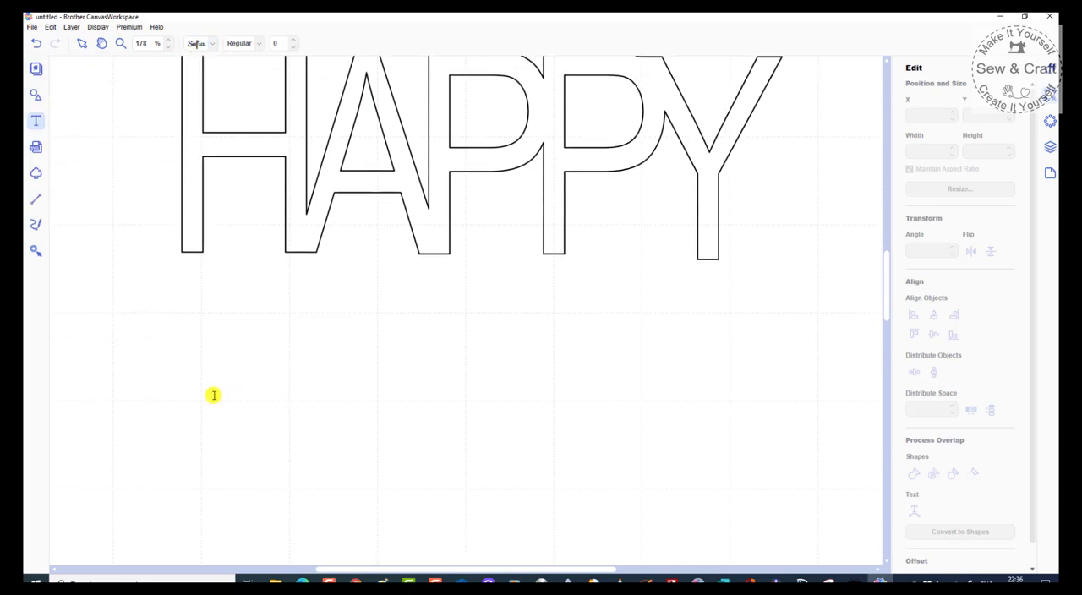
click(200, 437)
scroll(211, 448, down, 1)
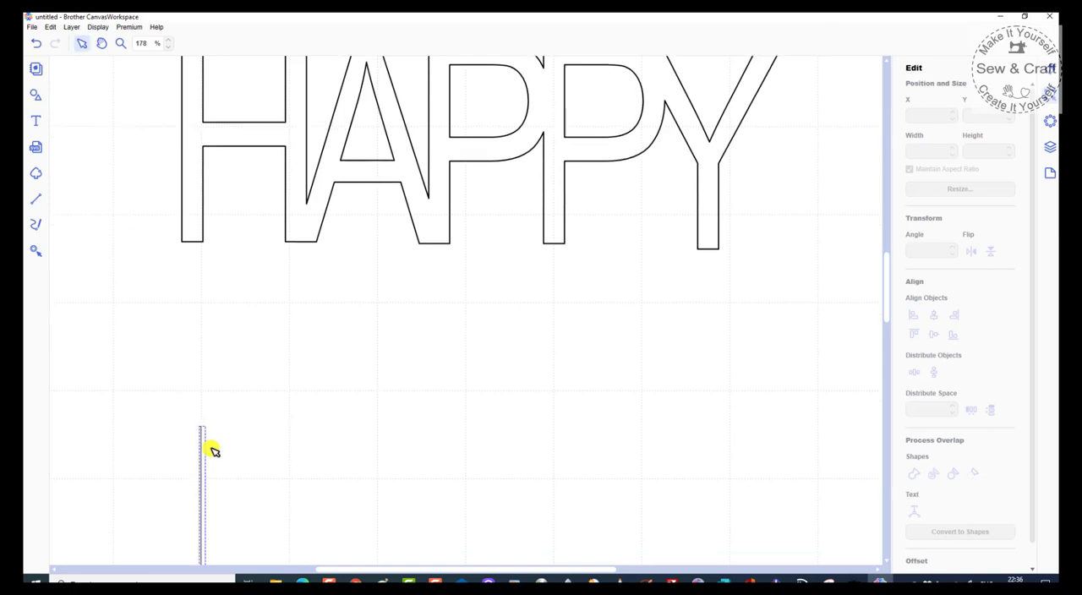
scroll(268, 403, down, 2)
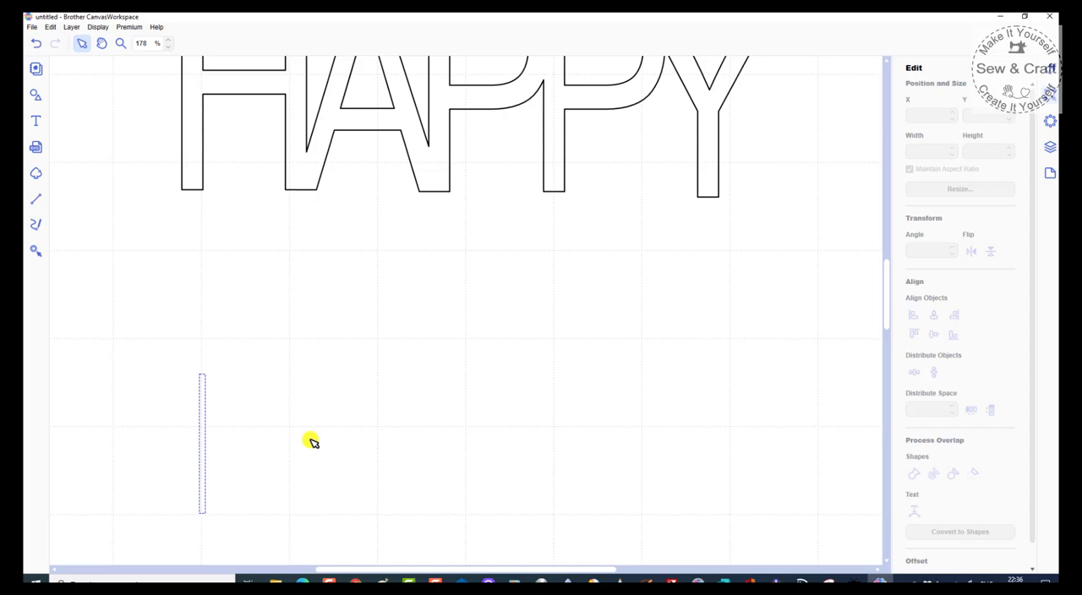
text(H)
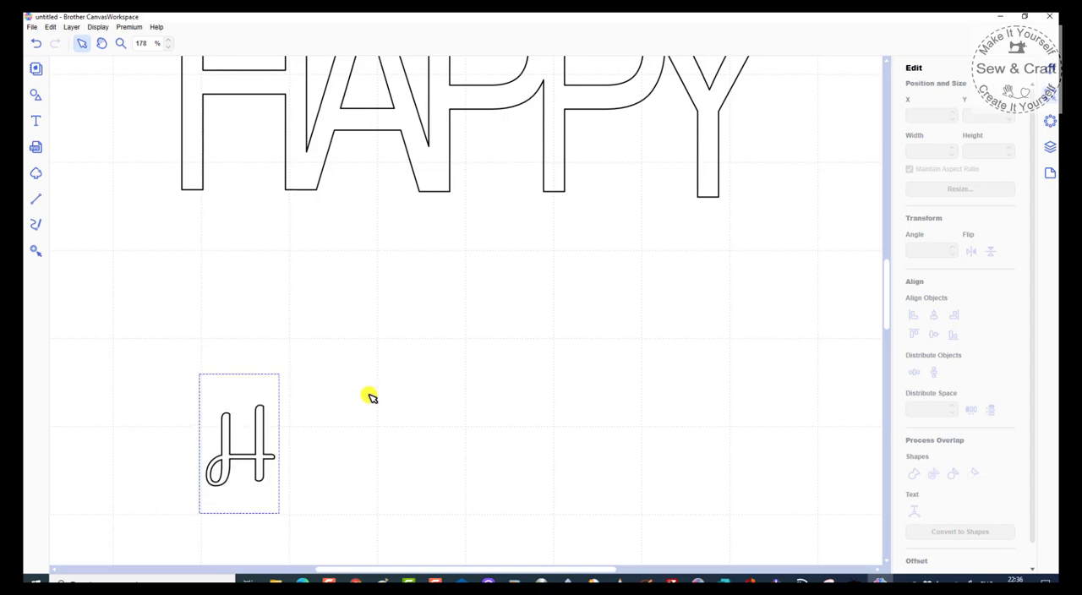
text(ELLO)
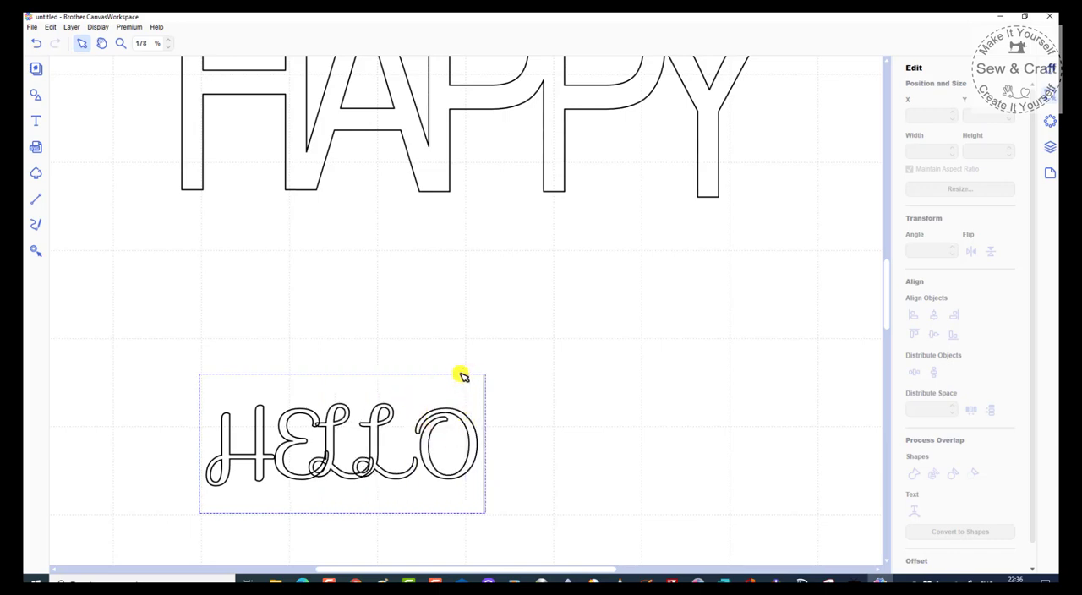
click(529, 458)
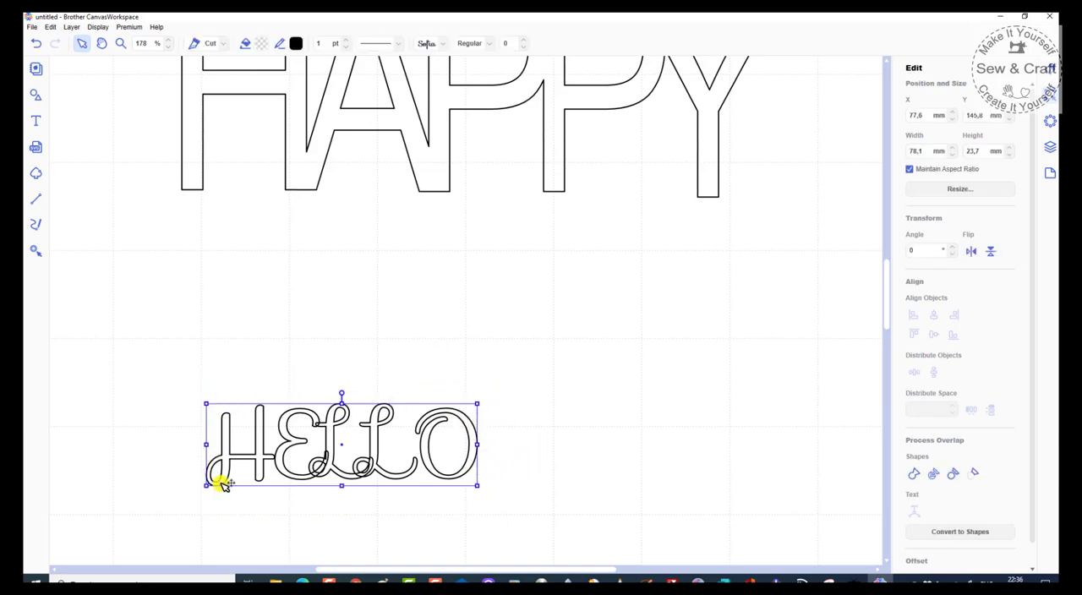
Step: Enlarge the HELLO text proportionally to about 179.5 by 54.5 mm
drag(479, 404, 772, 288)
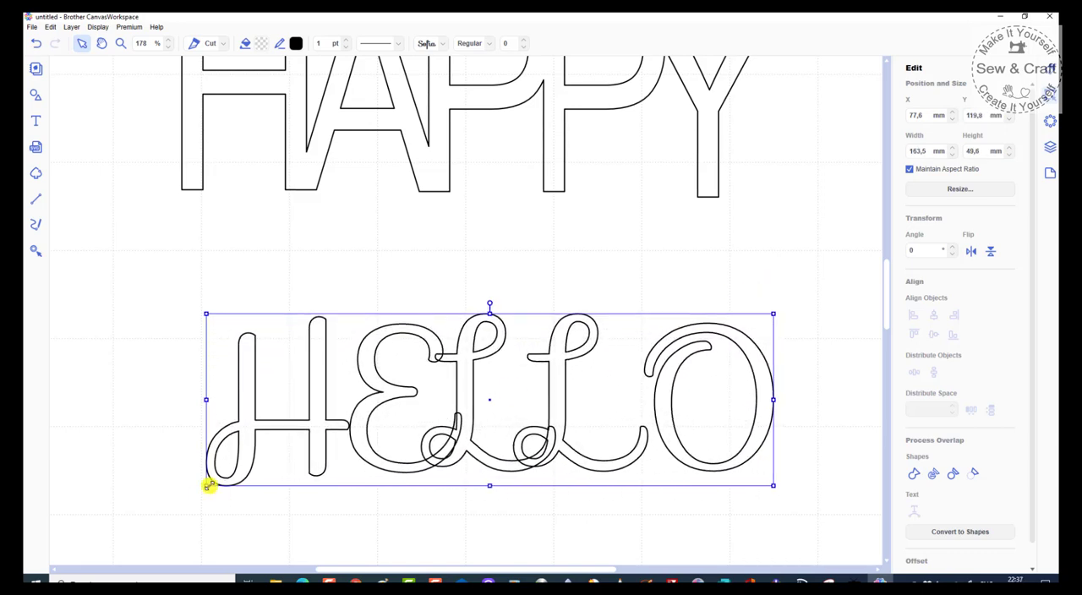
drag(205, 486, 150, 503)
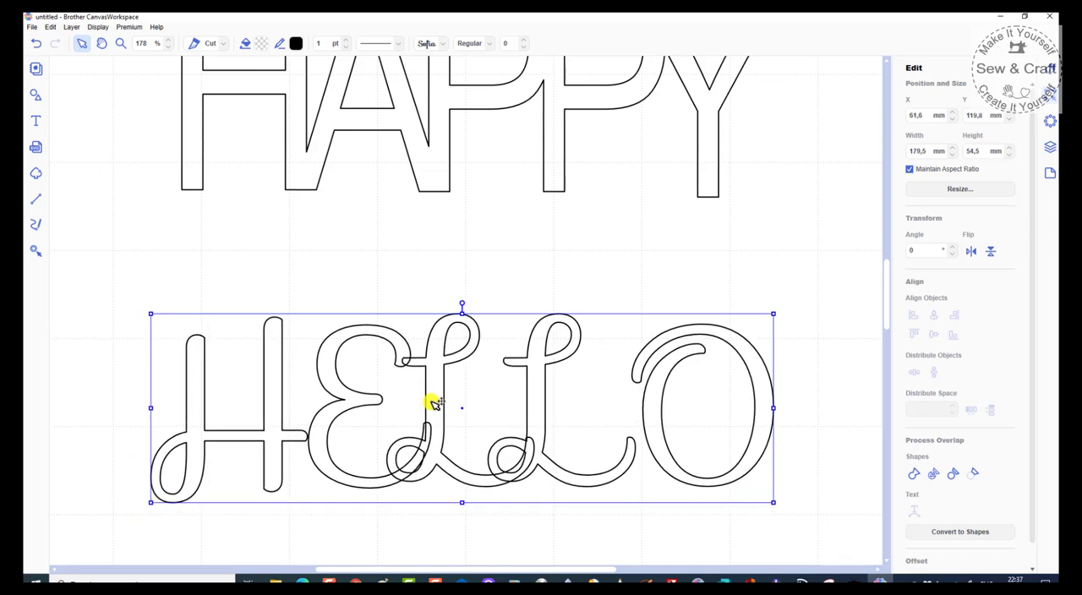
scroll(541, 262, down, 1)
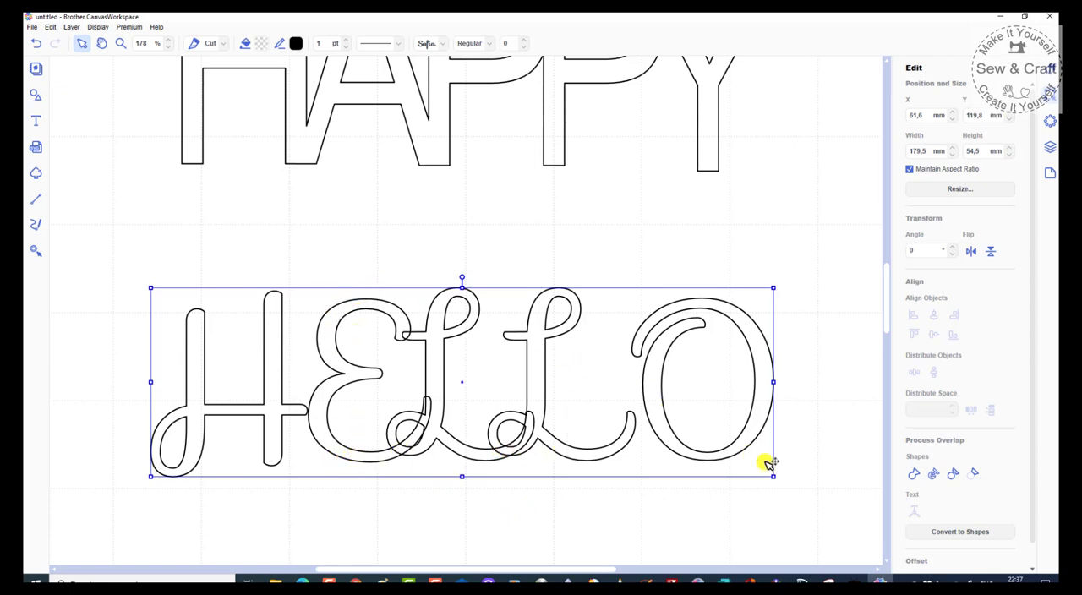
Step: Weld the overlapping letters of HELLO and split the result into separate H, ELL and O shapes
click(914, 475)
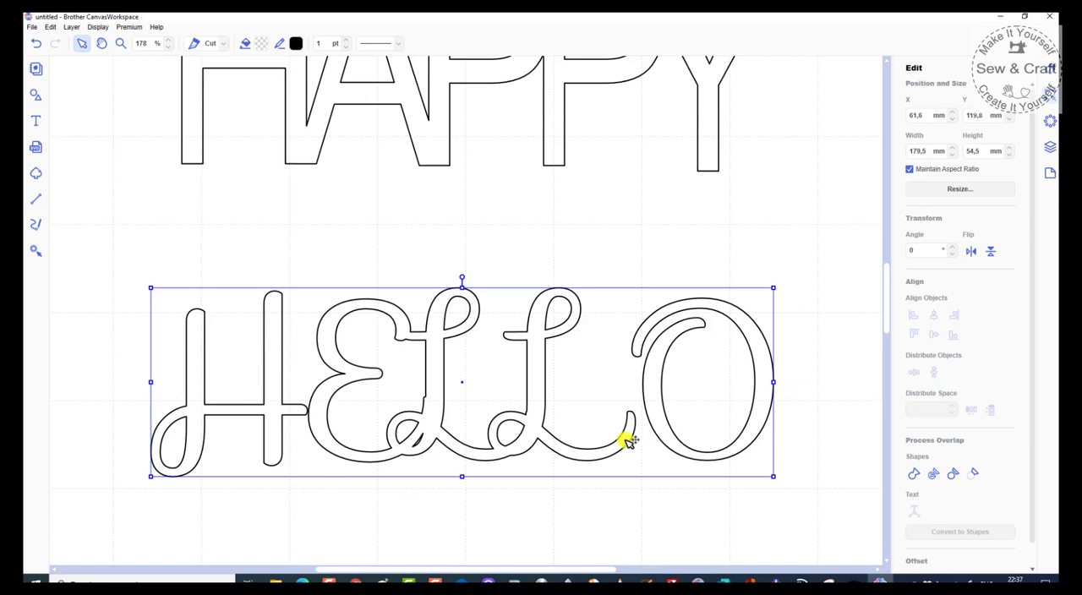
click(936, 476)
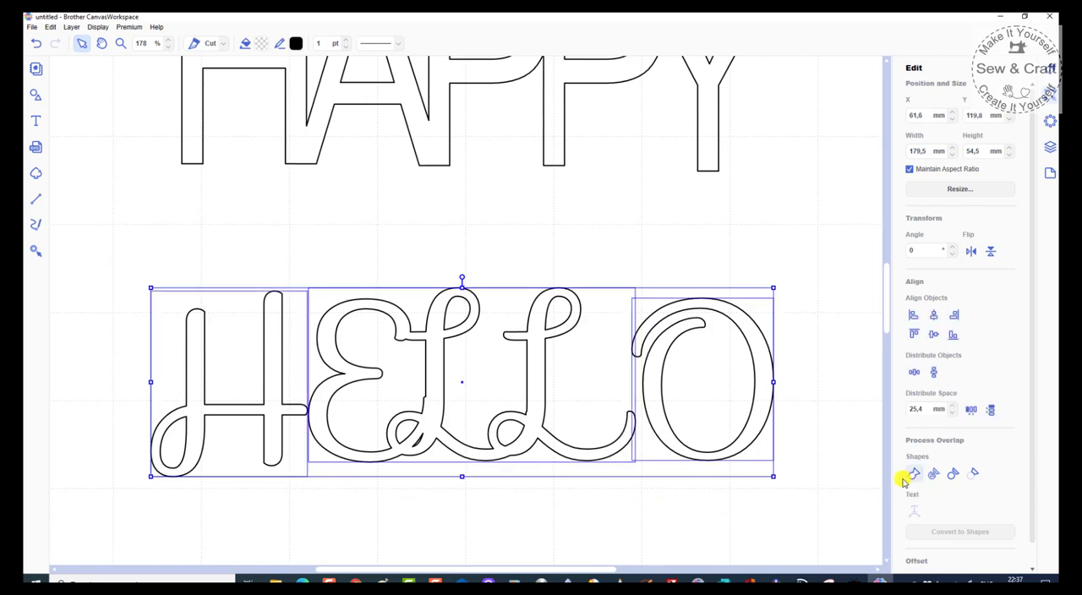
click(752, 510)
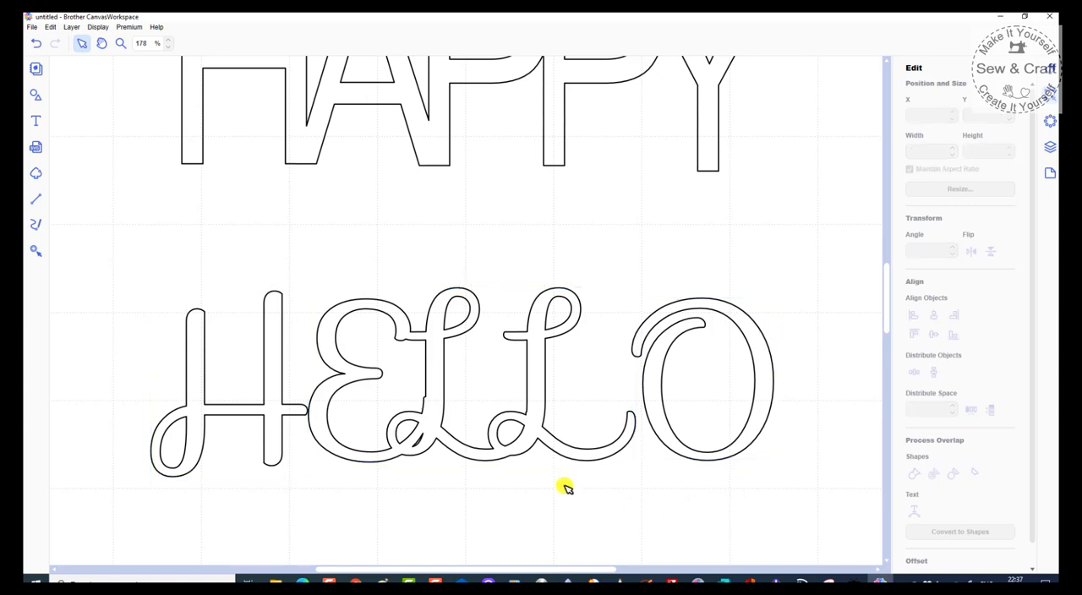
Step: Move the O to overlap the second L and the H to overlap the E, and weld all pieces of HELLO into one shape
click(667, 435)
drag(667, 435, 647, 432)
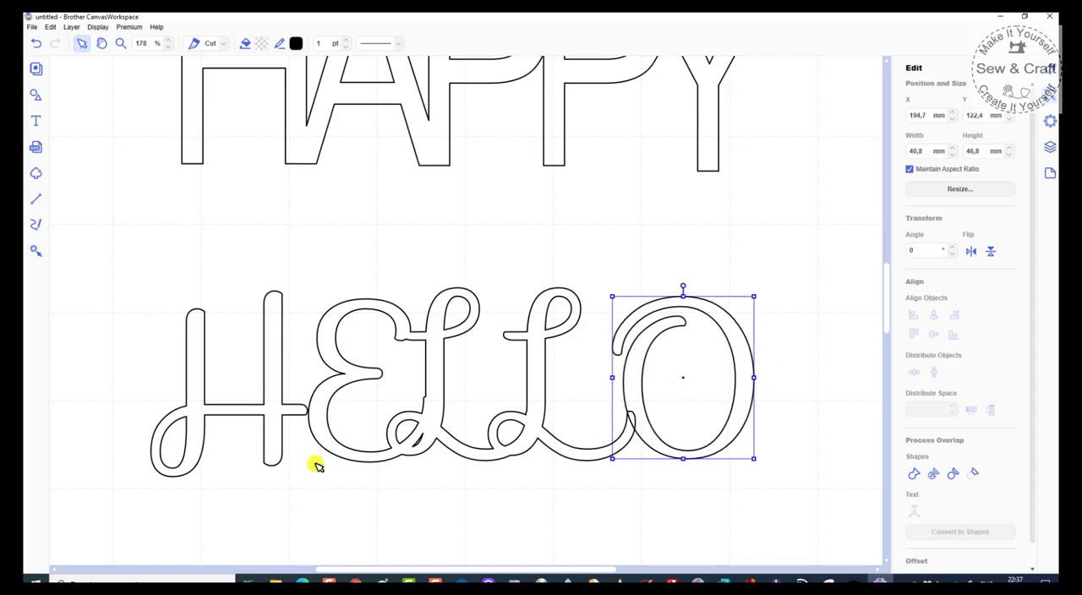
click(276, 414)
drag(276, 415, 287, 411)
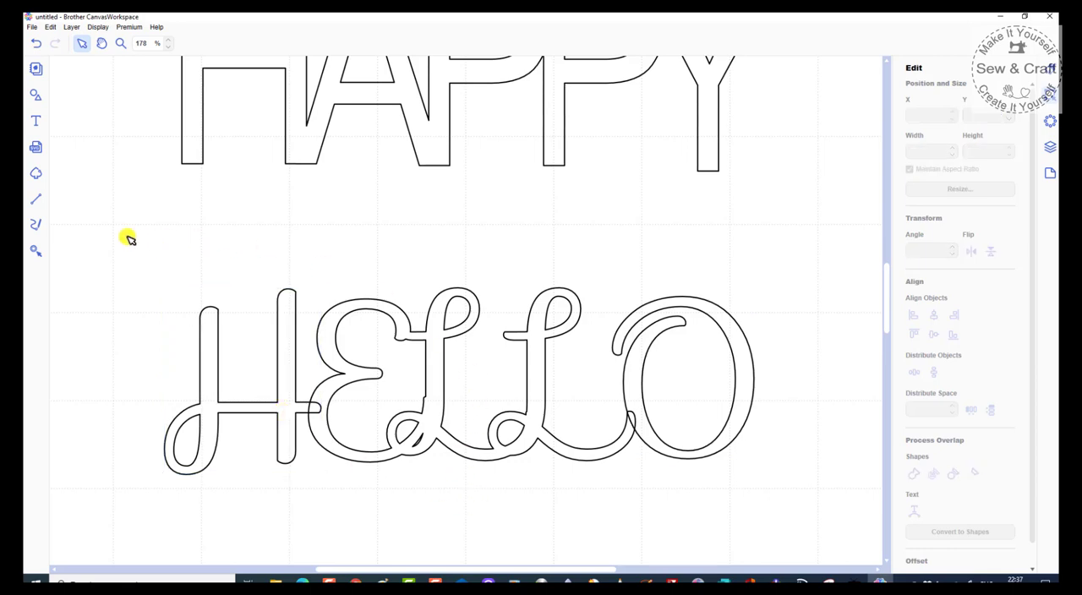
drag(128, 236, 781, 497)
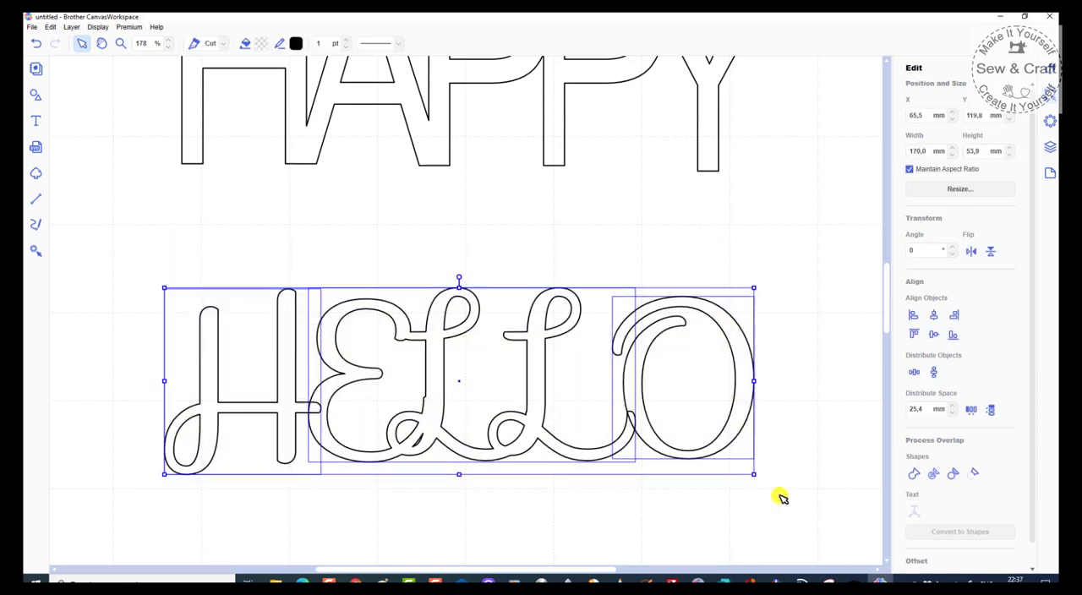
click(914, 475)
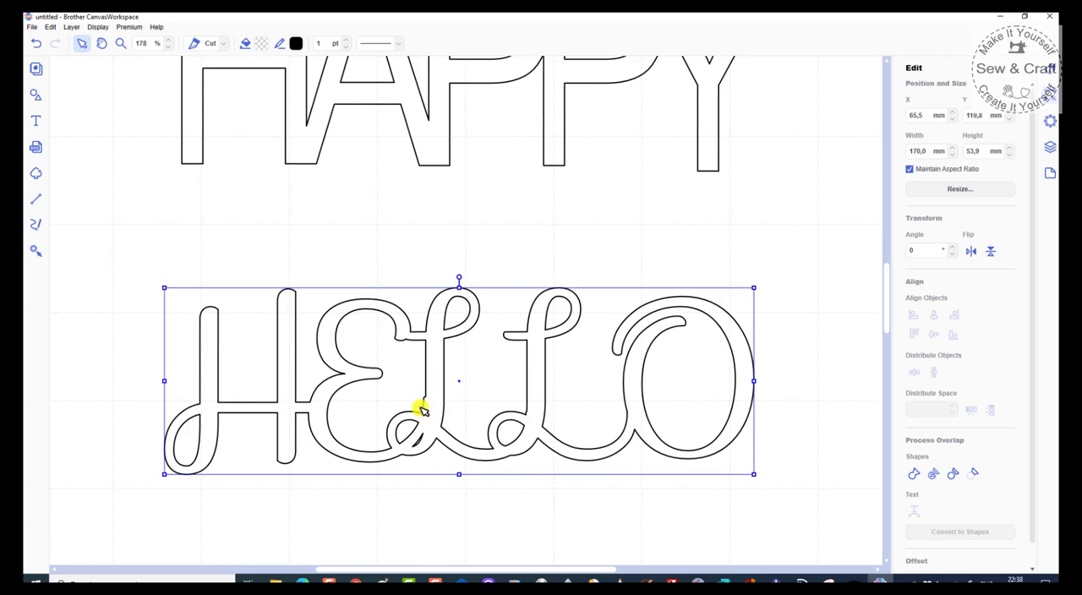
Step: Open the welded HELLO outline for path editing and delete the nodes forming the bump on the left edge of the first L's stem
scroll(381, 482, up, 2)
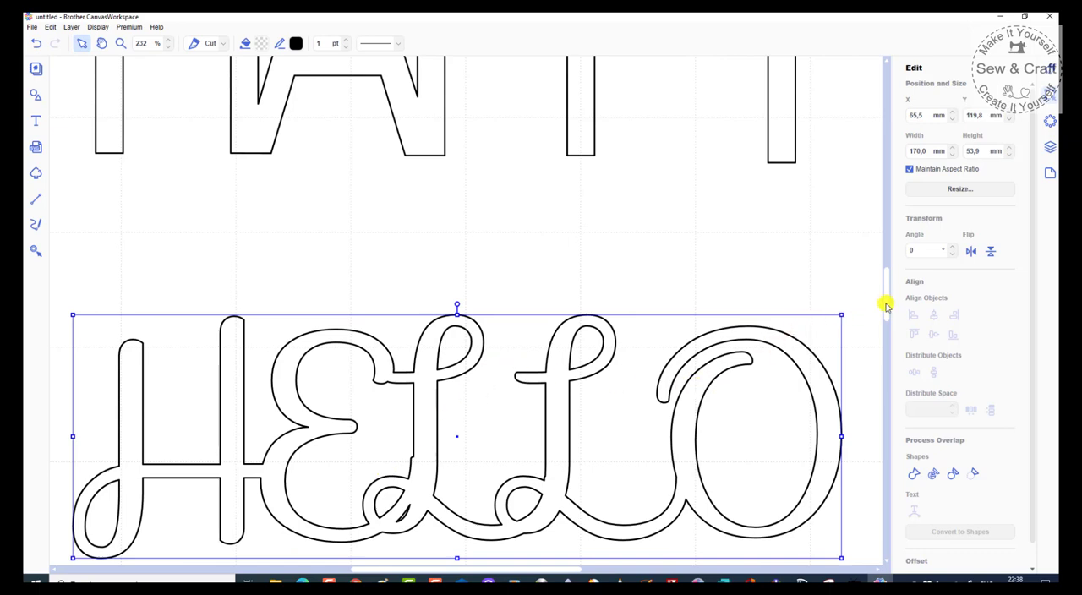
scroll(886, 306, down, 5)
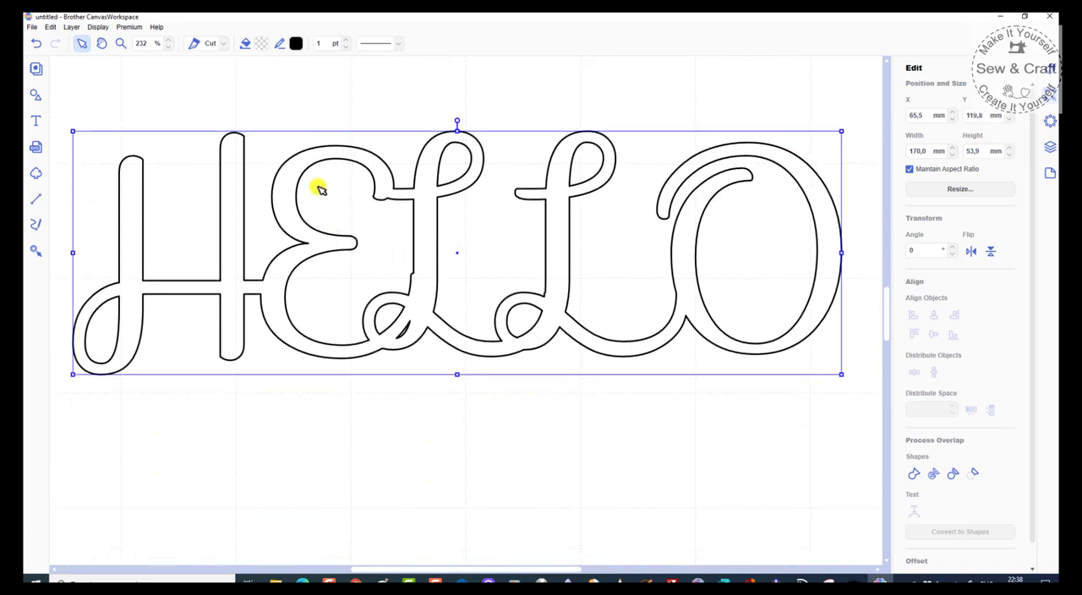
scroll(331, 244, up, 1)
scroll(375, 252, up, 1)
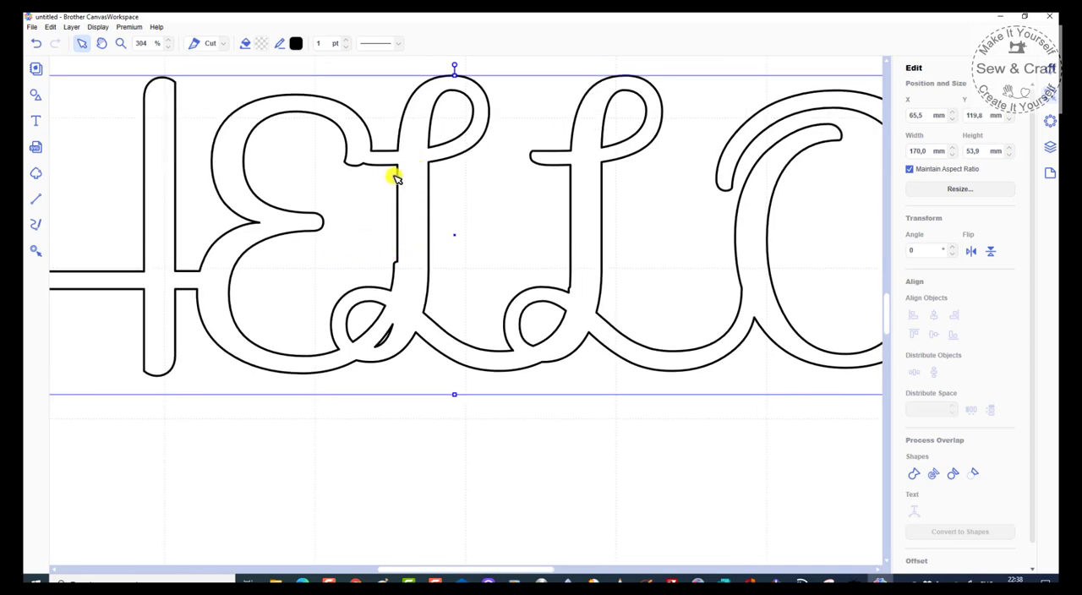
scroll(391, 254, up, 1)
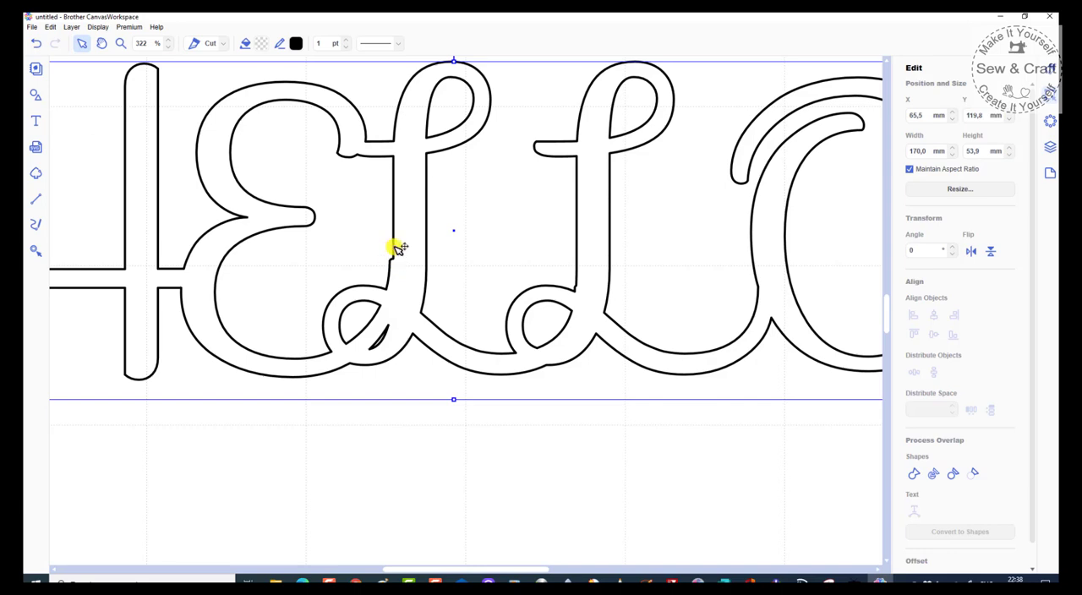
double_click(393, 253)
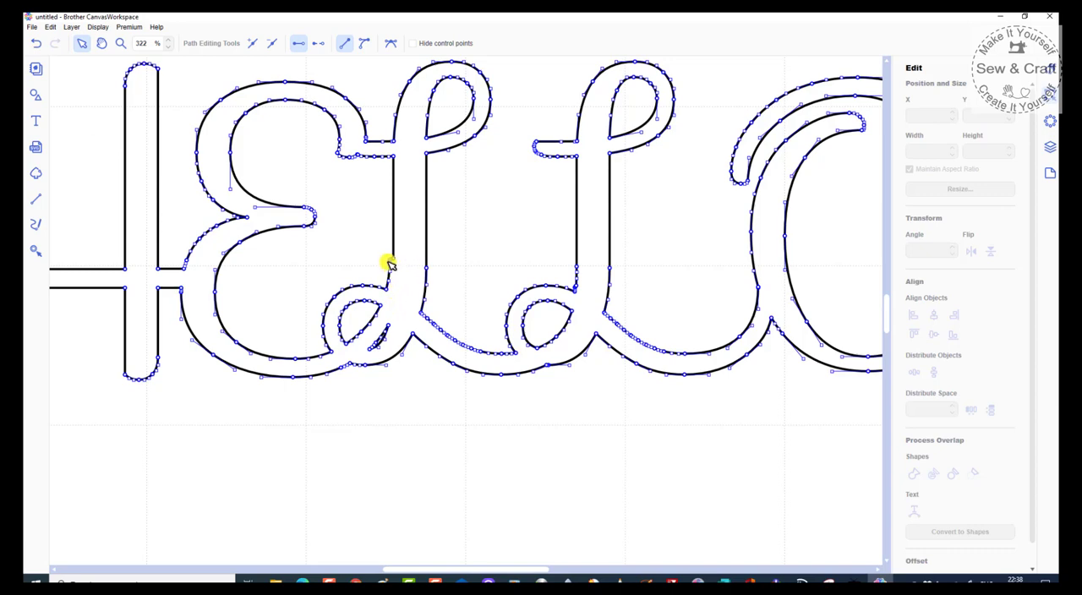
scroll(386, 262, up, 4)
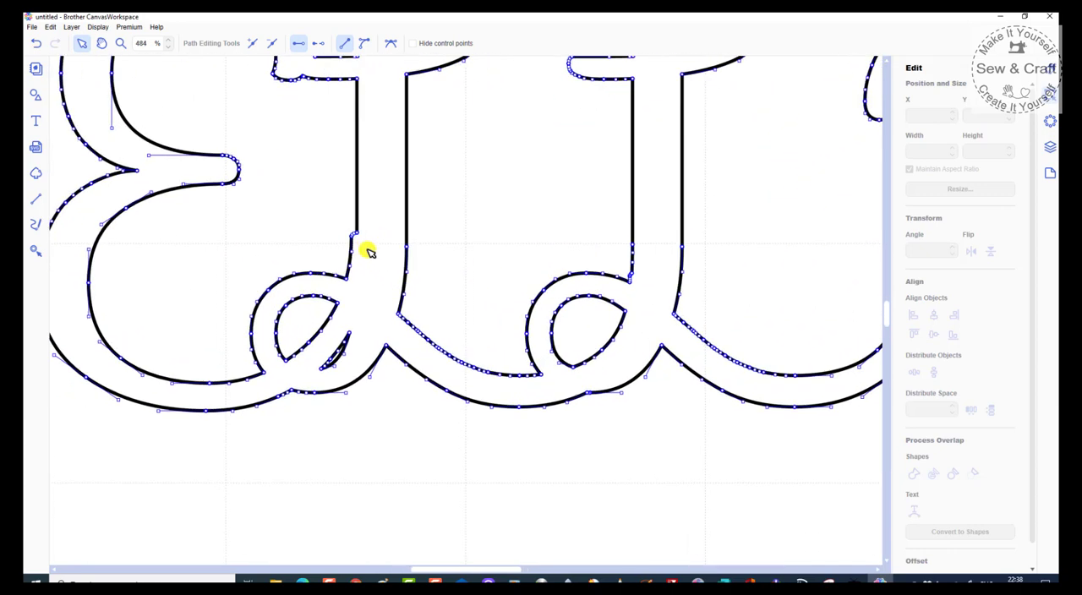
scroll(369, 252, up, 2)
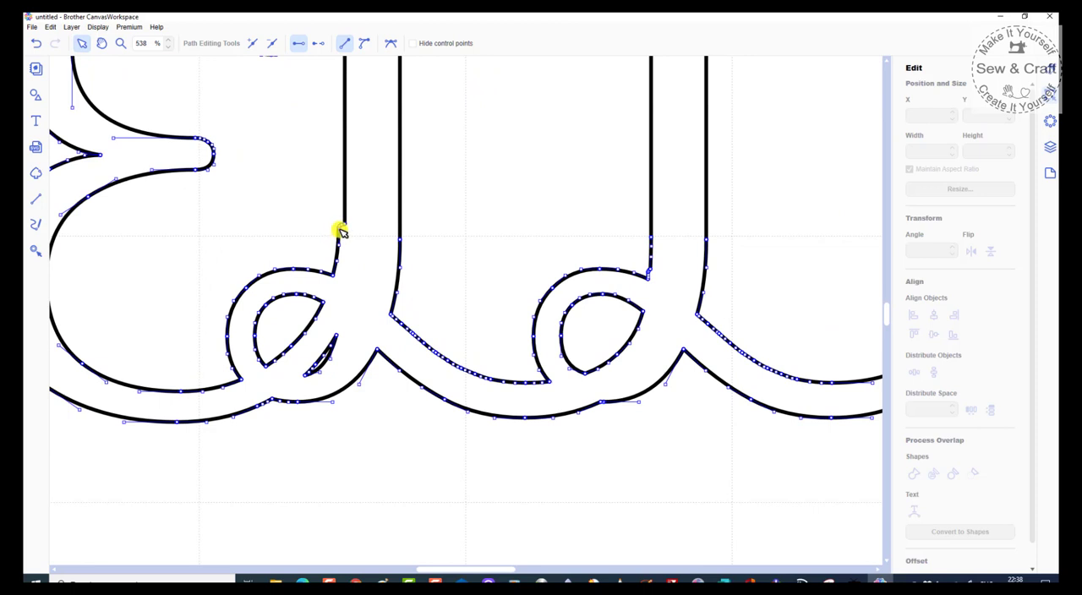
click(340, 231)
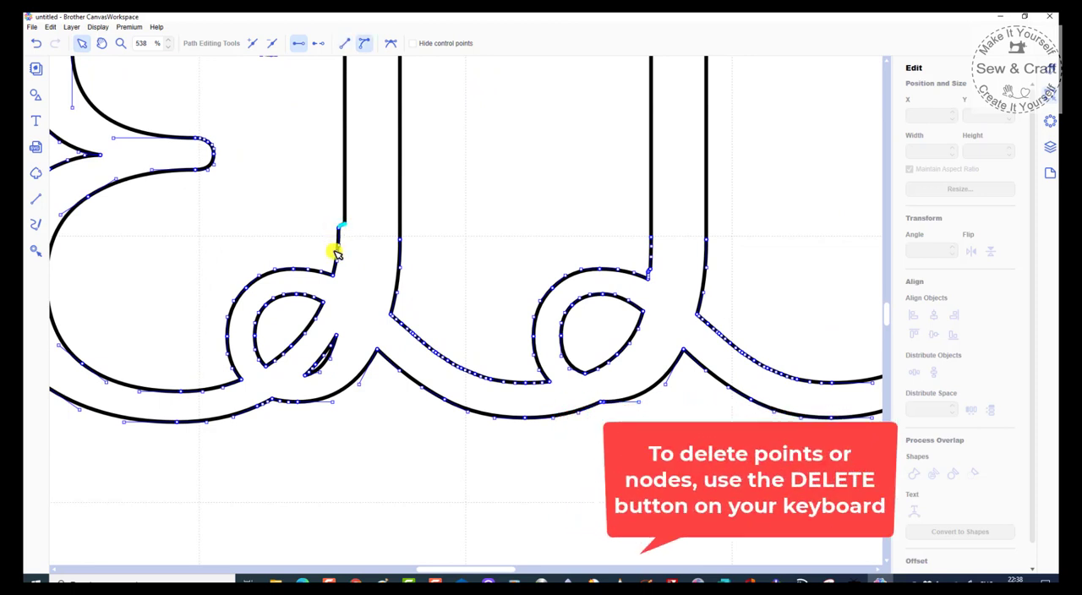
key(Delete)
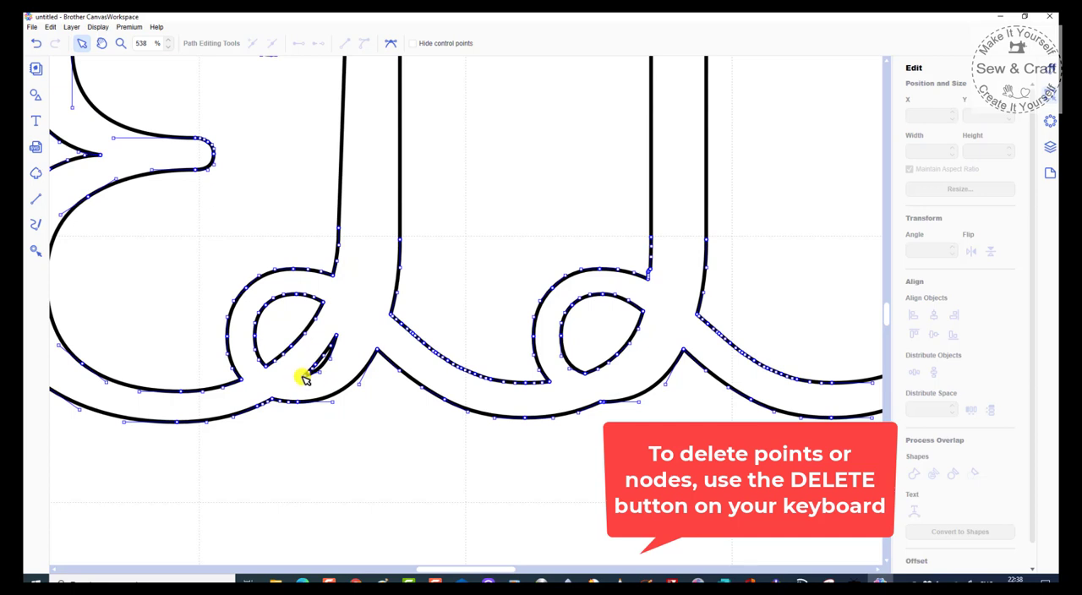
Step: Delete all nodes of the small leftover sliver beside the first L's bottom loop
click(335, 342)
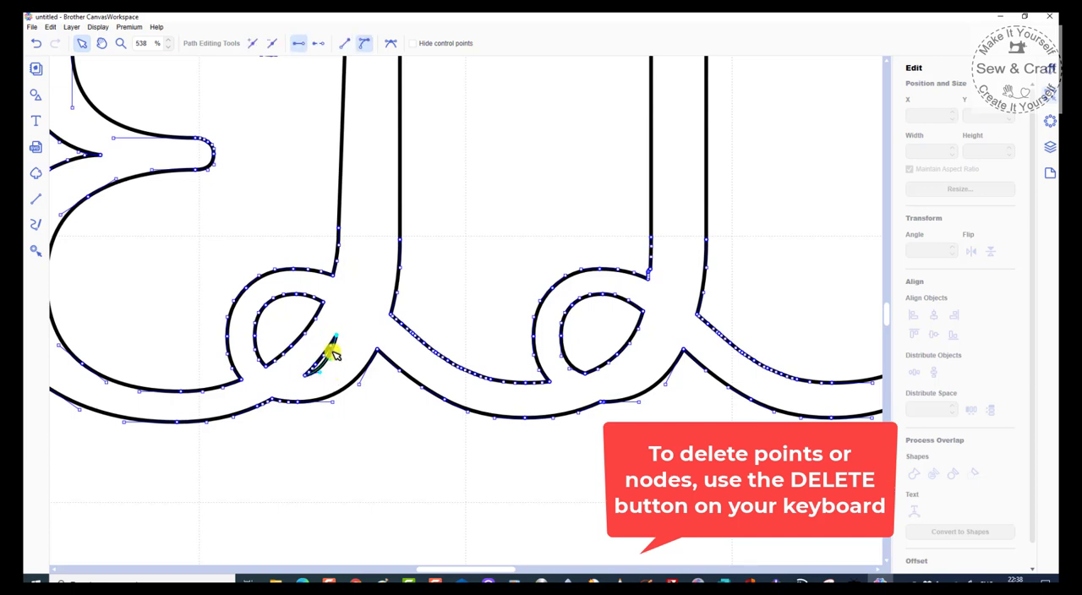
key(Delete)
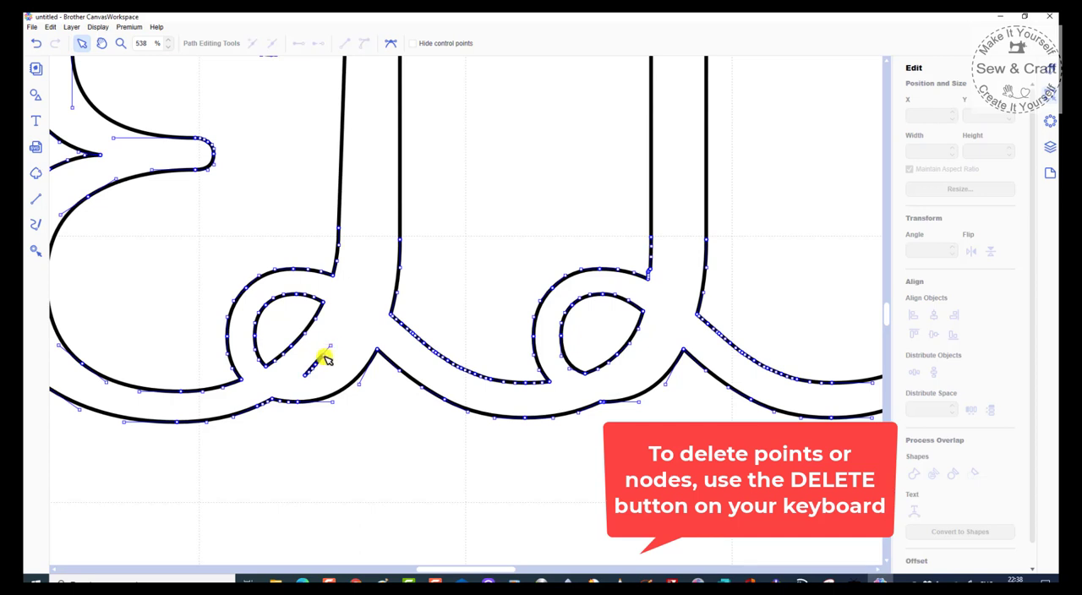
click(324, 357)
key(Delete)
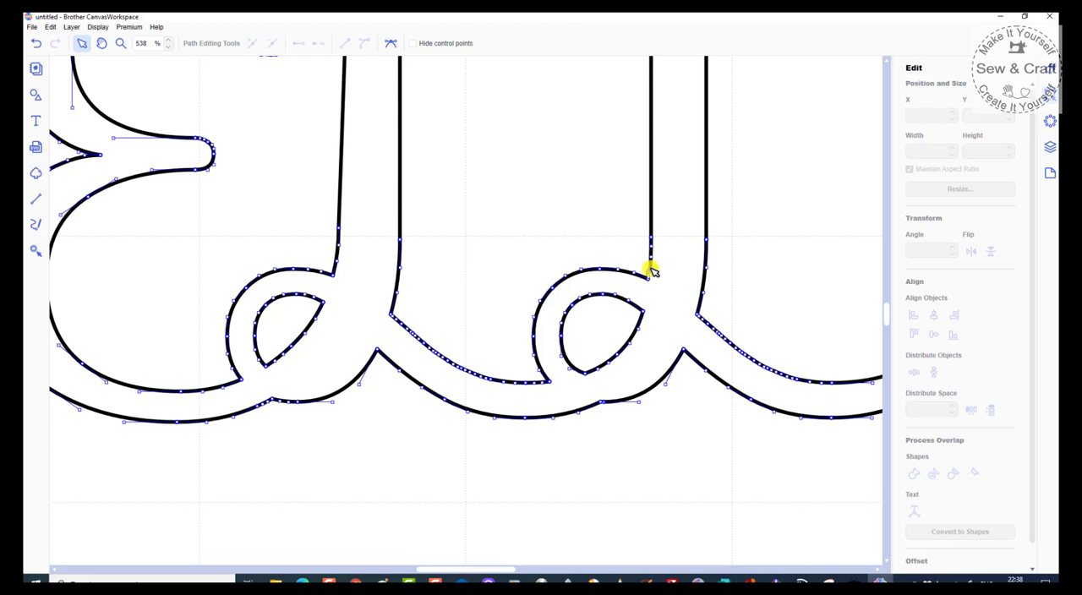
Step: Delete the extra nodes along the lower left edge of the second L's stem to straighten it, and leave path editing
click(649, 270)
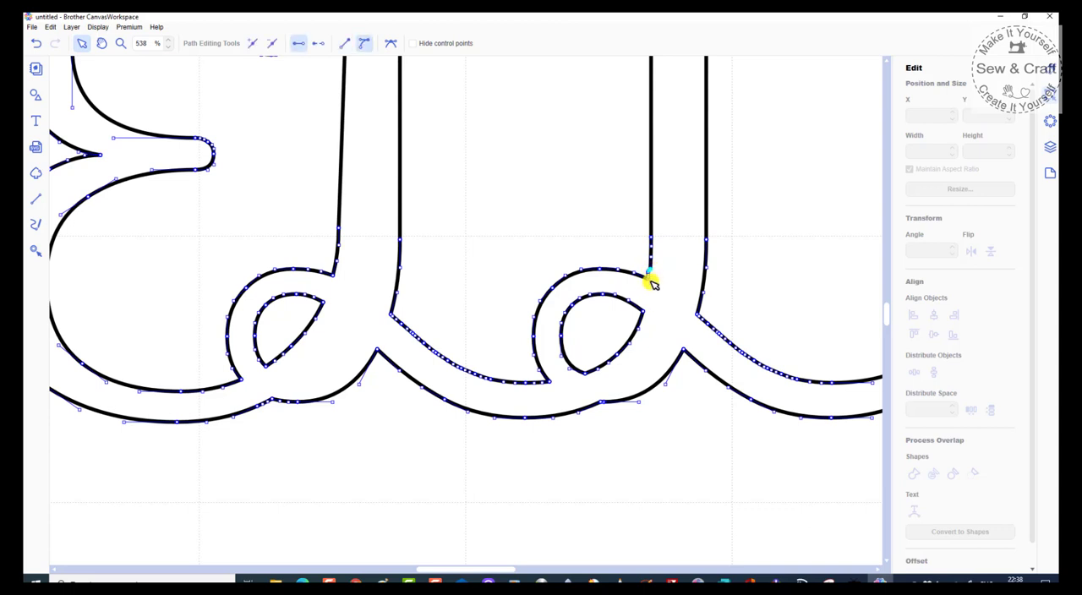
click(650, 274)
click(650, 272)
key(Delete)
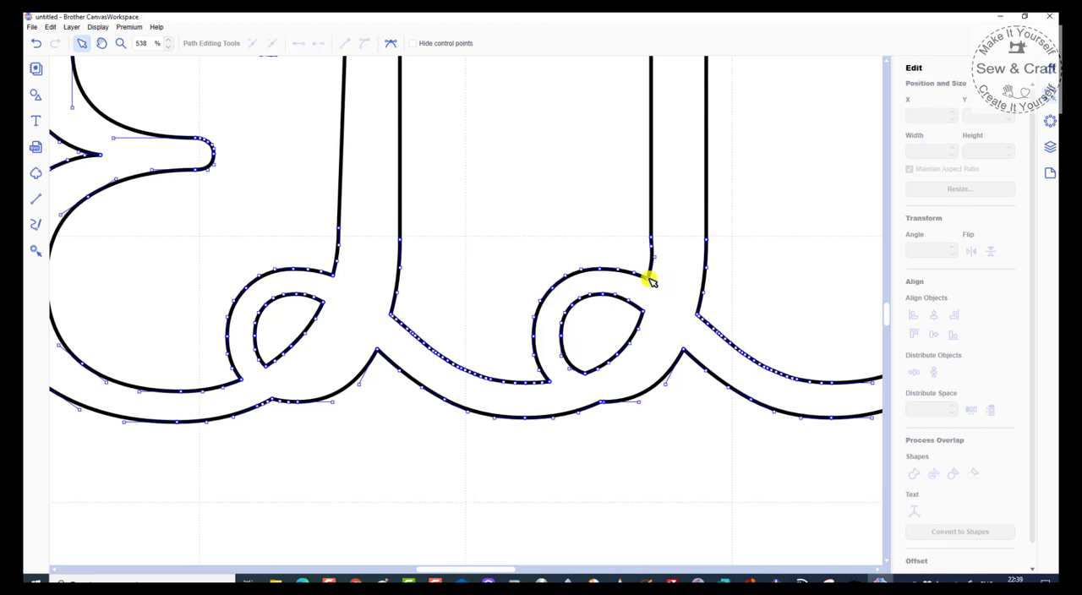
click(654, 247)
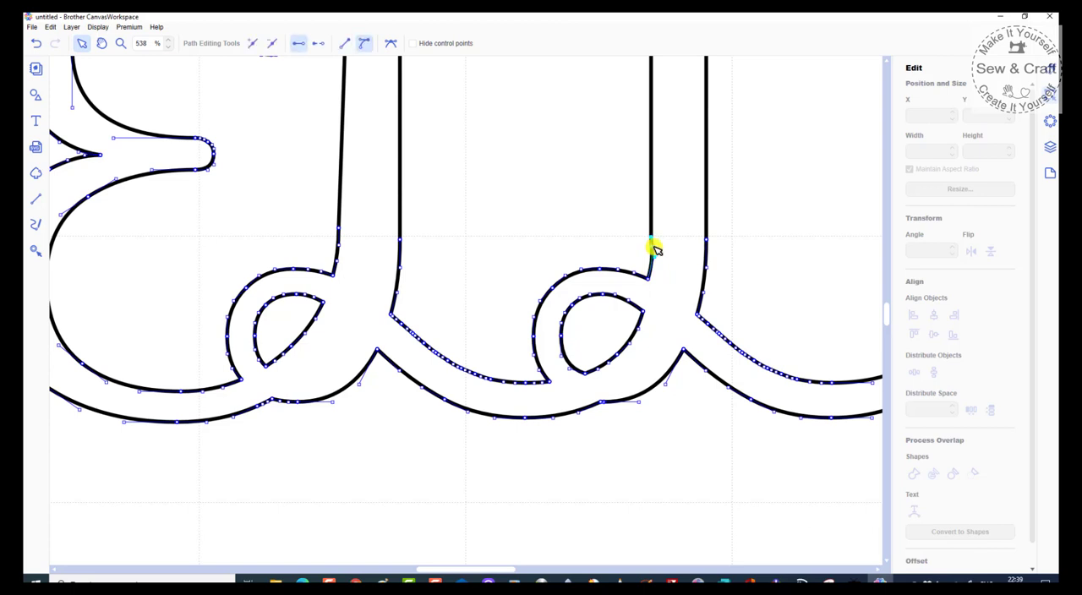
key(Delete)
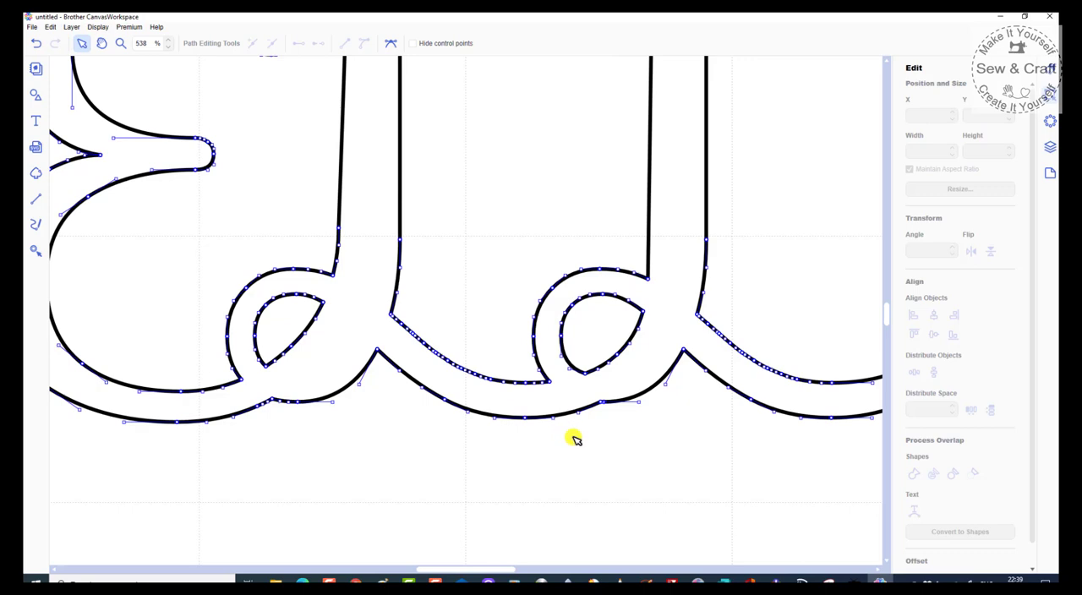
scroll(596, 448, down, 4)
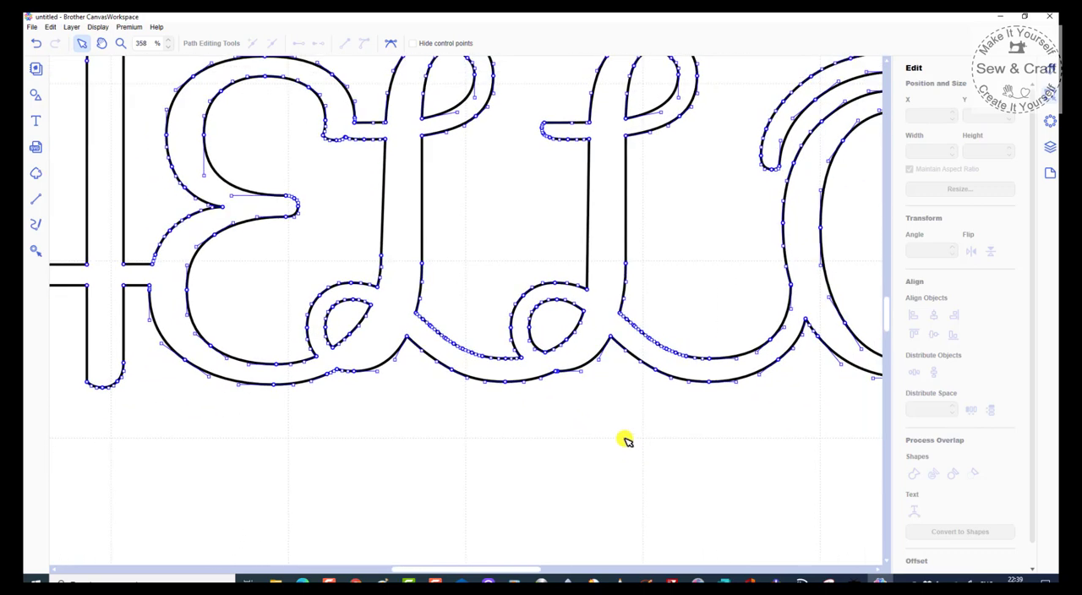
scroll(619, 419, down, 2)
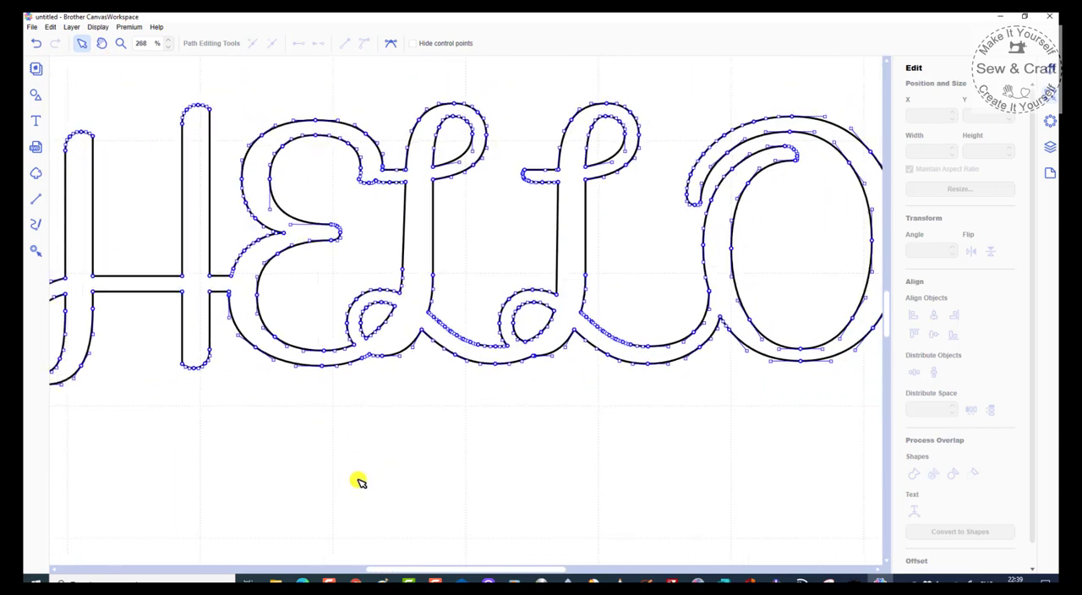
click(258, 313)
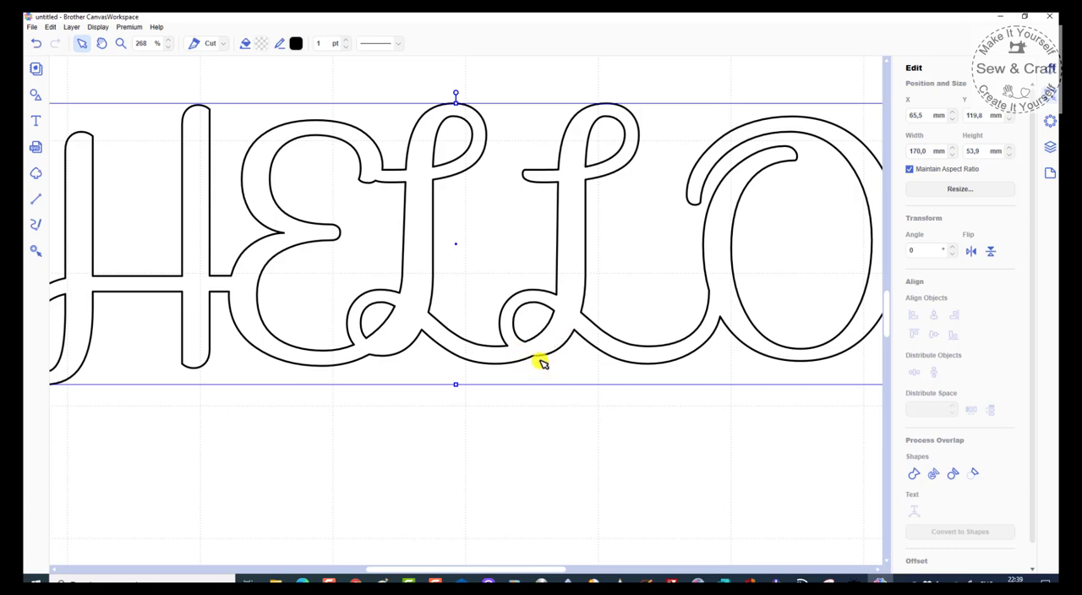
Step: Reopen the HELLO outline for path editing and reshape the kink under the second L's bottom loop into a smooth curve
scroll(541, 362, up, 4)
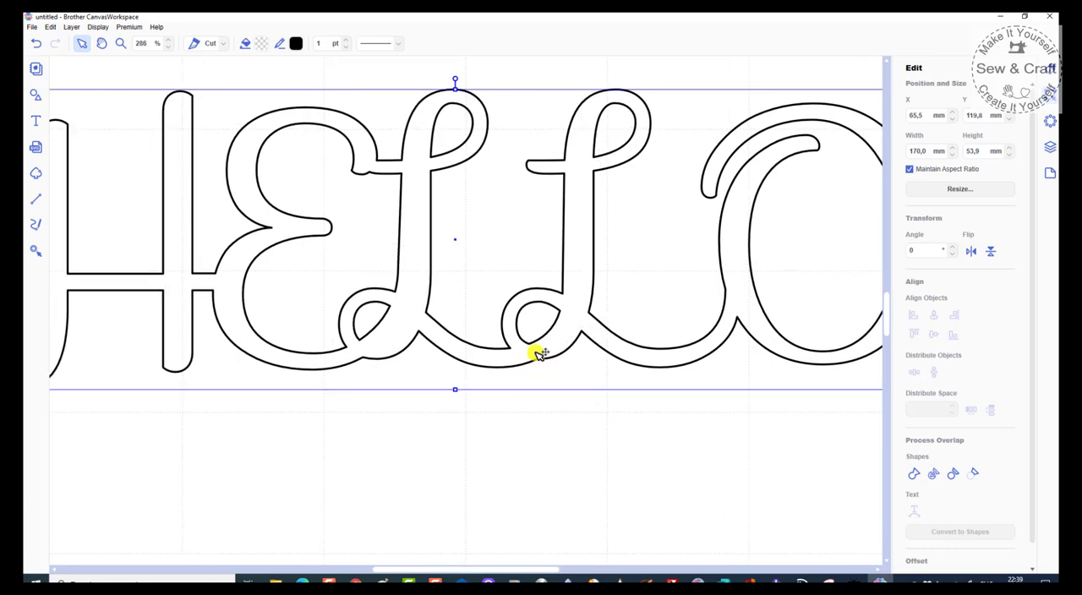
double_click(611, 382)
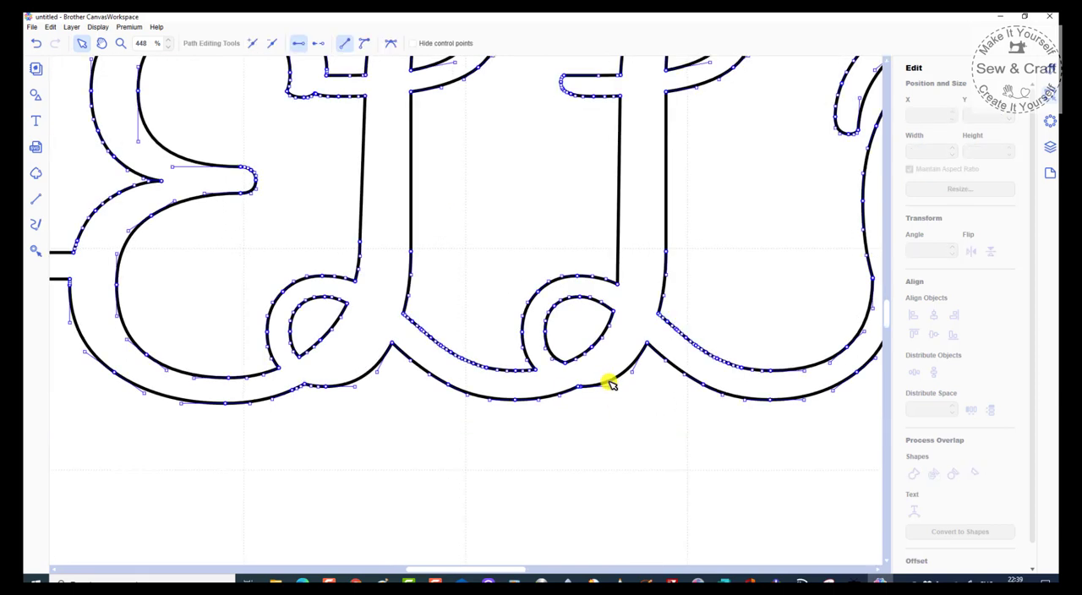
double_click(611, 382)
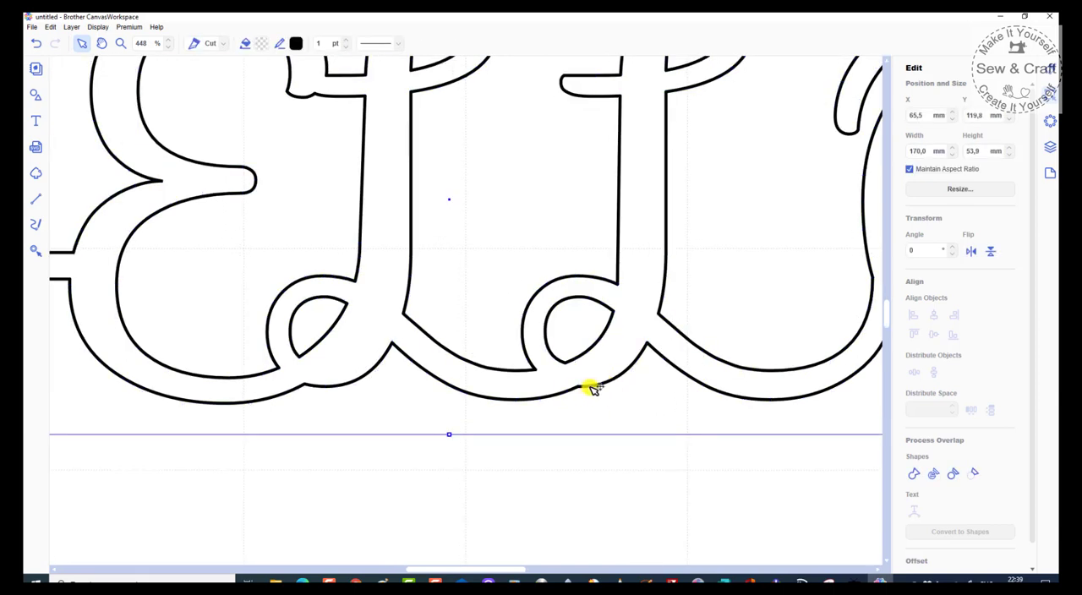
double_click(594, 388)
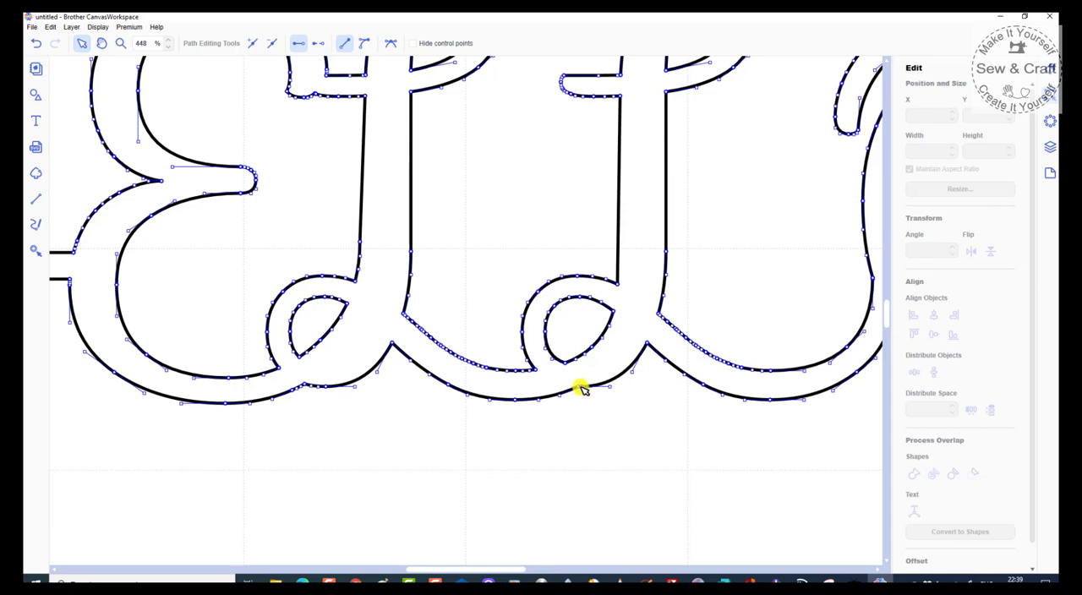
click(579, 388)
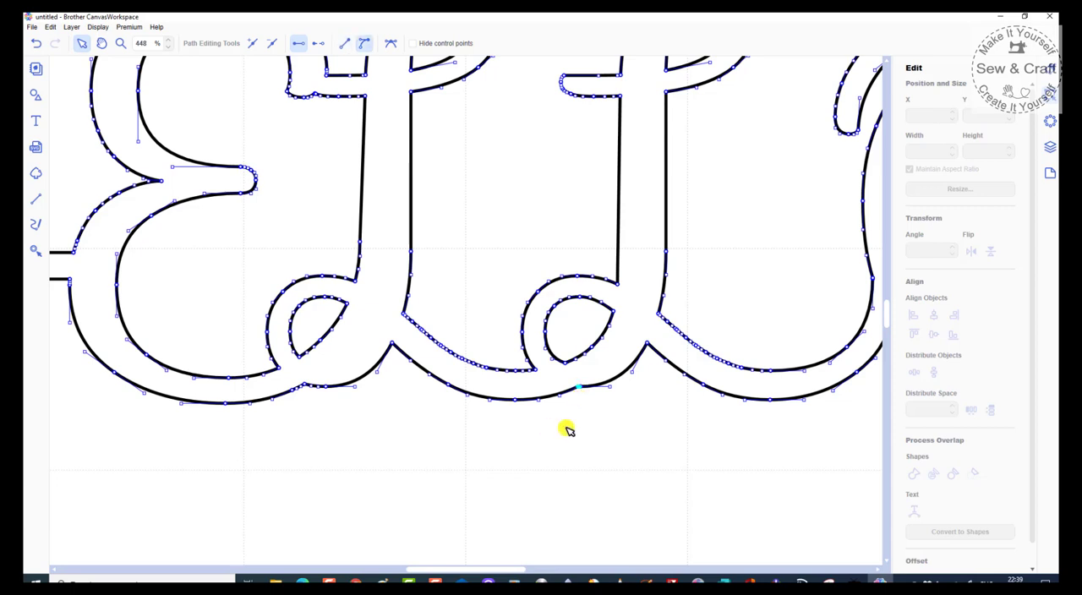
click(582, 396)
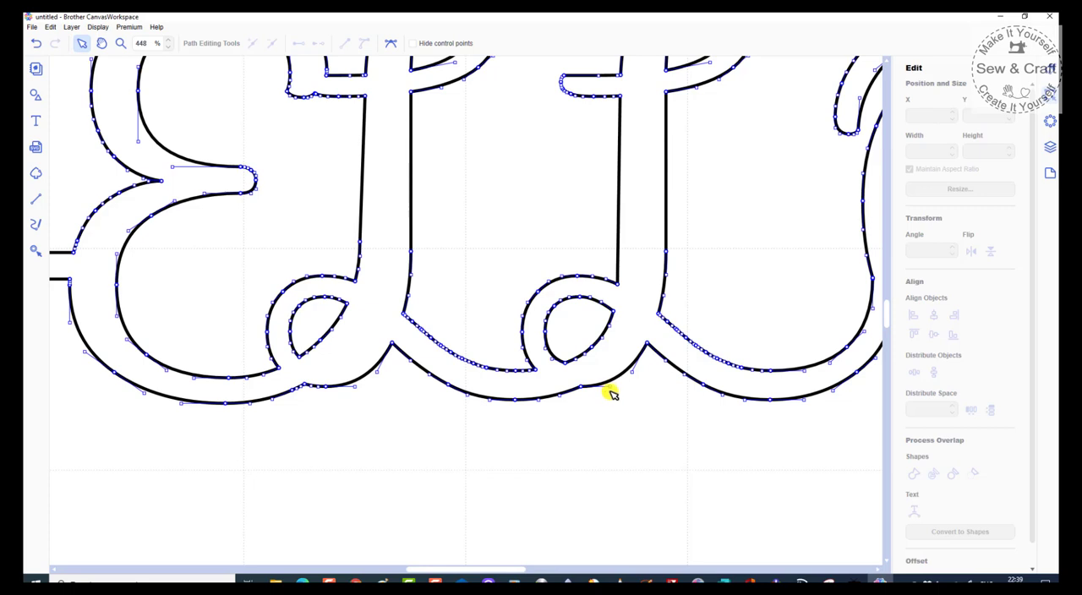
click(612, 381)
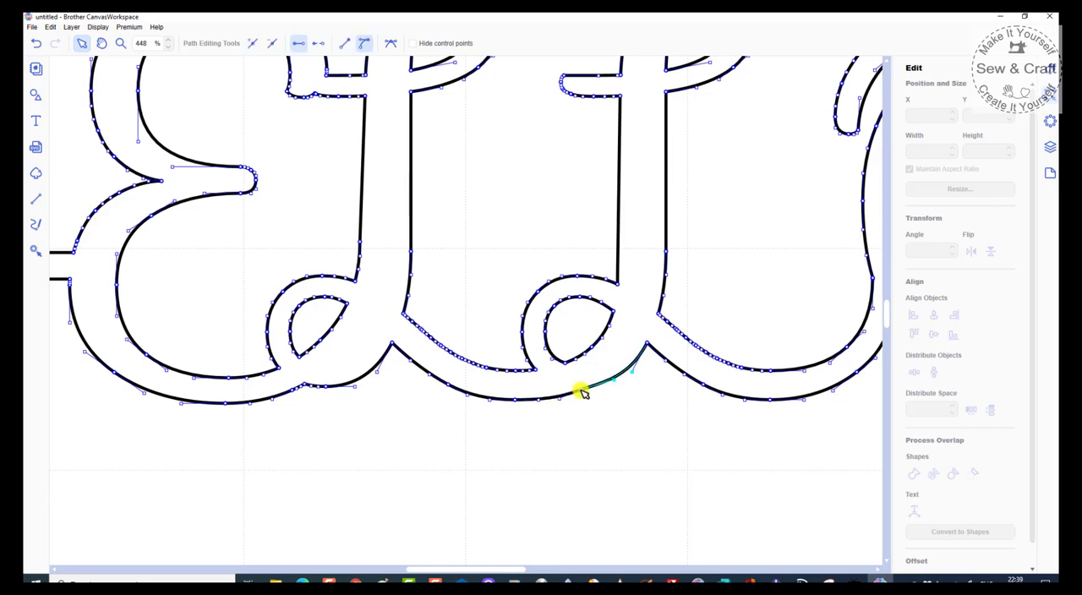
click(556, 399)
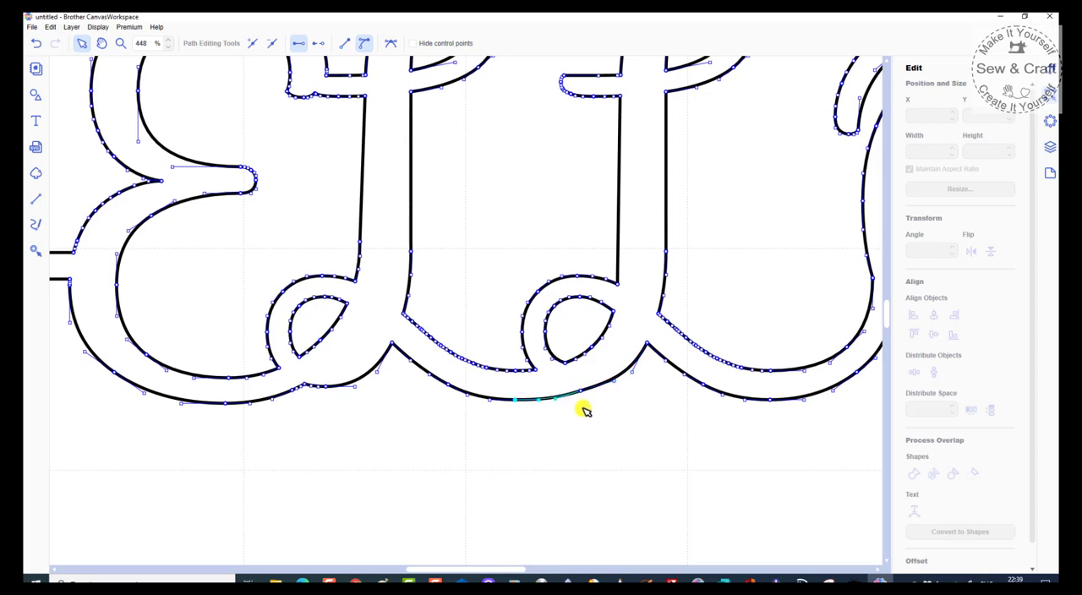
click(602, 427)
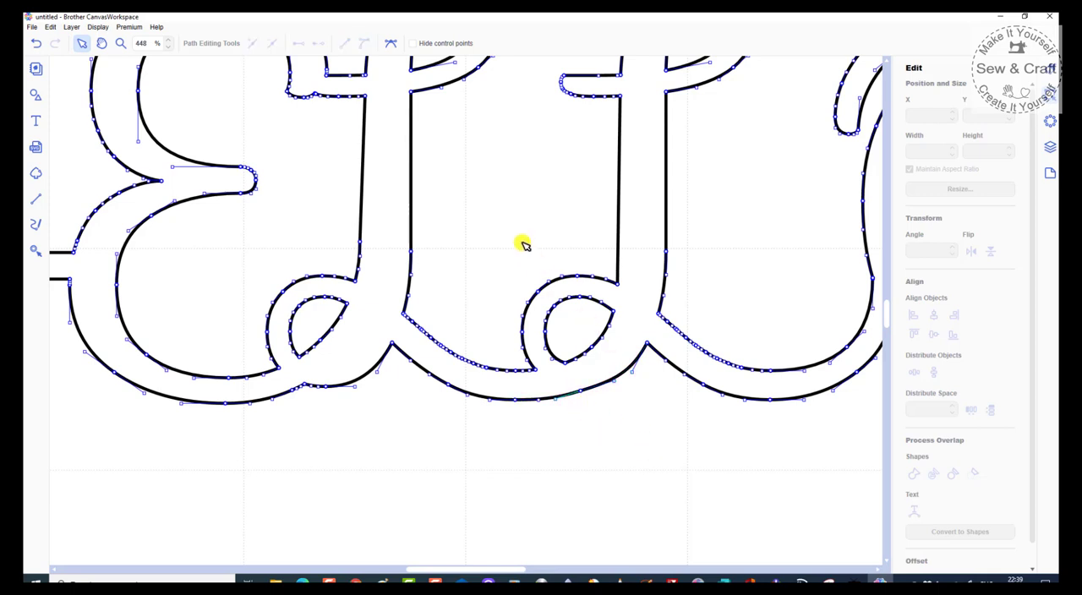
Step: Examine the whole welded HELLO outline with and without its path nodes shown for remaining uneven spots
scroll(310, 99, up, 1)
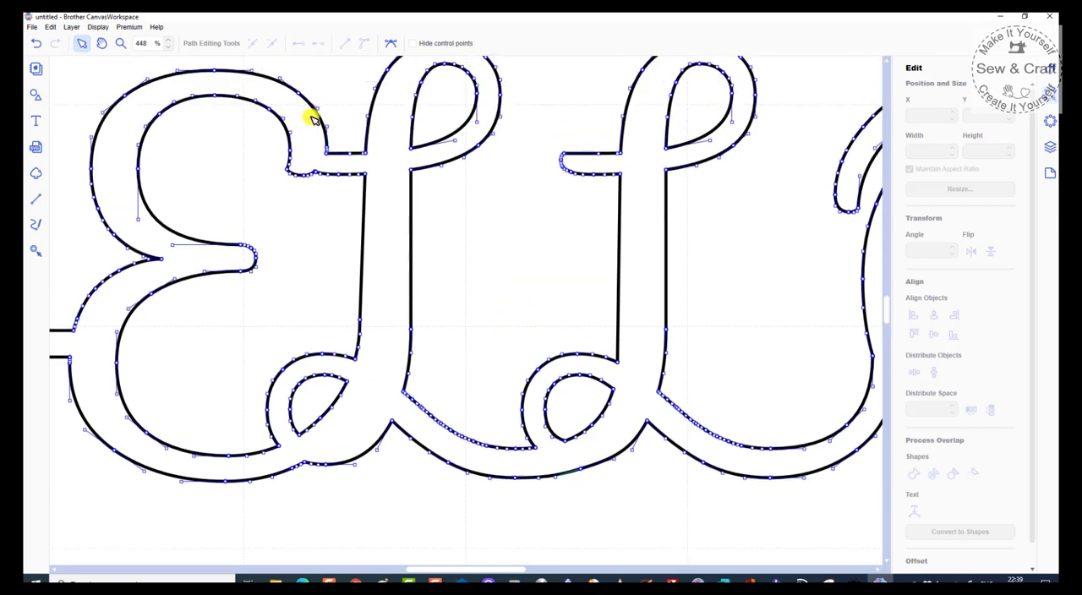
scroll(309, 173, up, 1)
scroll(317, 246, up, 1)
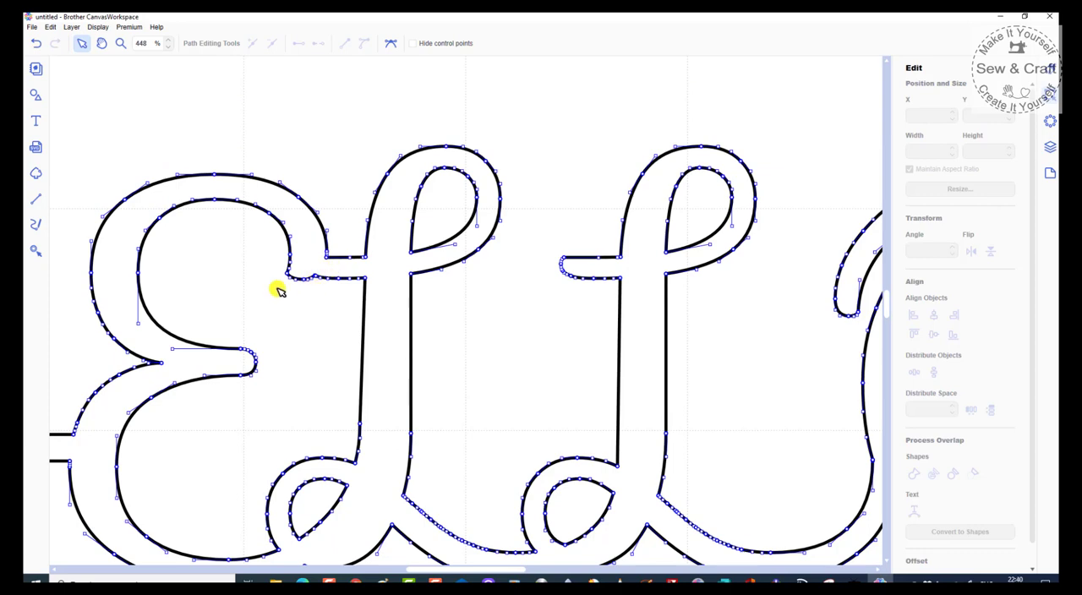
scroll(524, 315, down, 5)
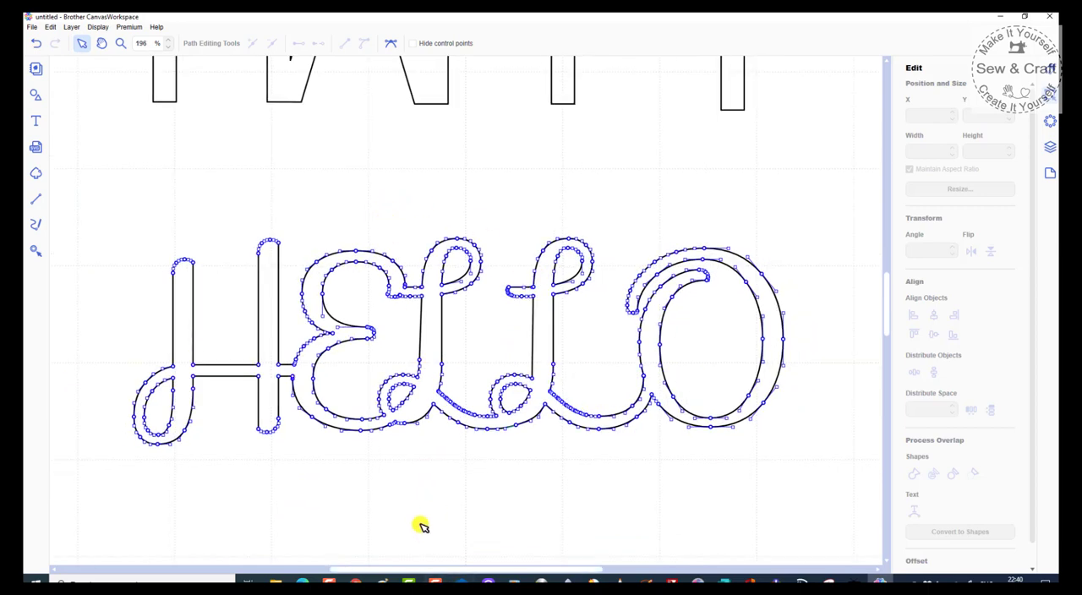
click(403, 489)
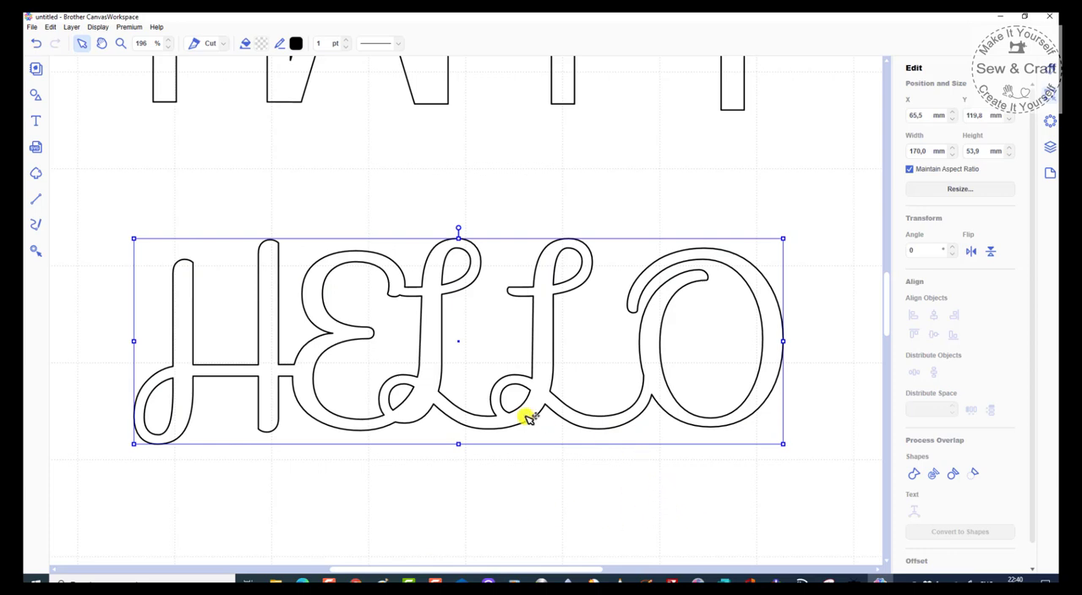
scroll(575, 325, down, 2)
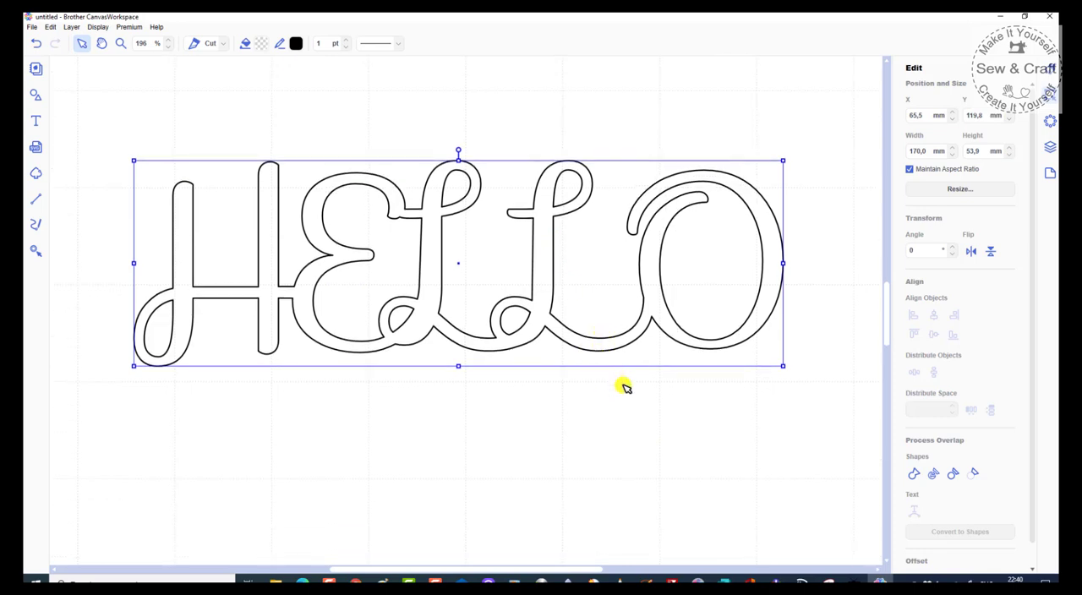
scroll(628, 391, up, 1)
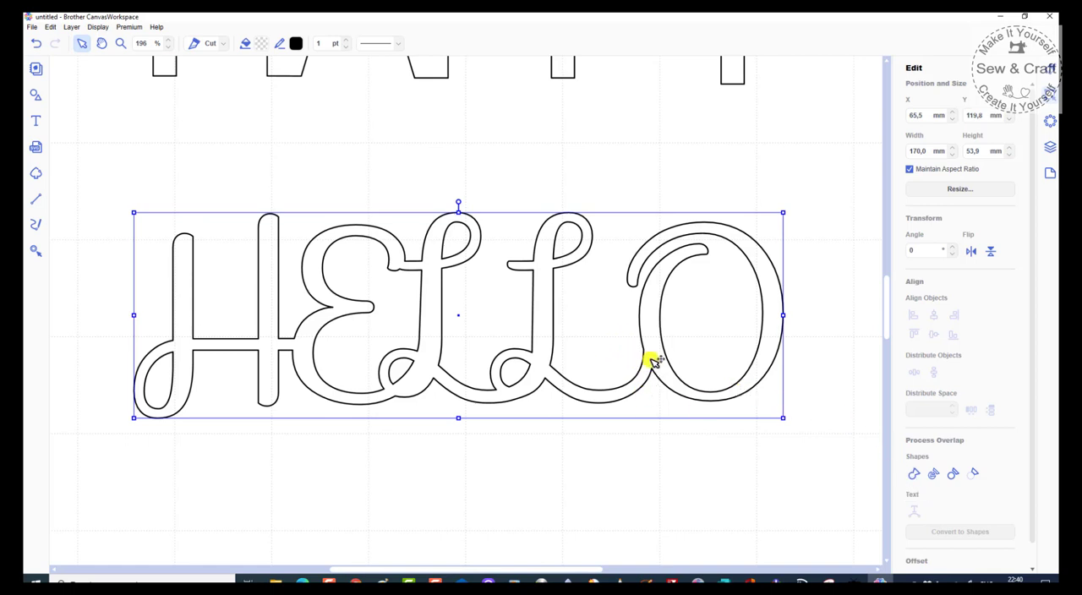
click(556, 338)
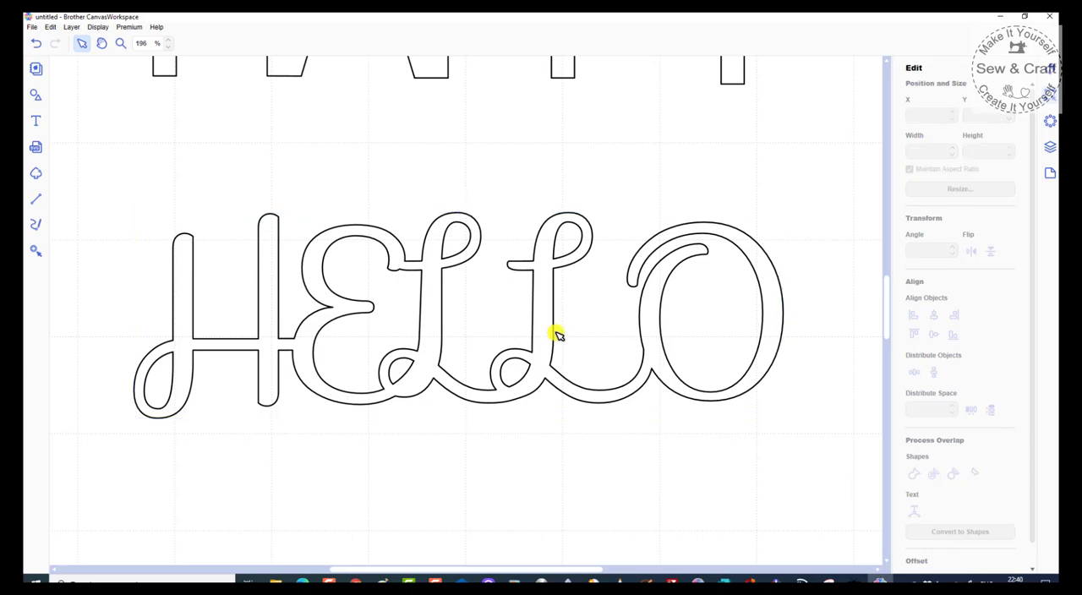
click(555, 313)
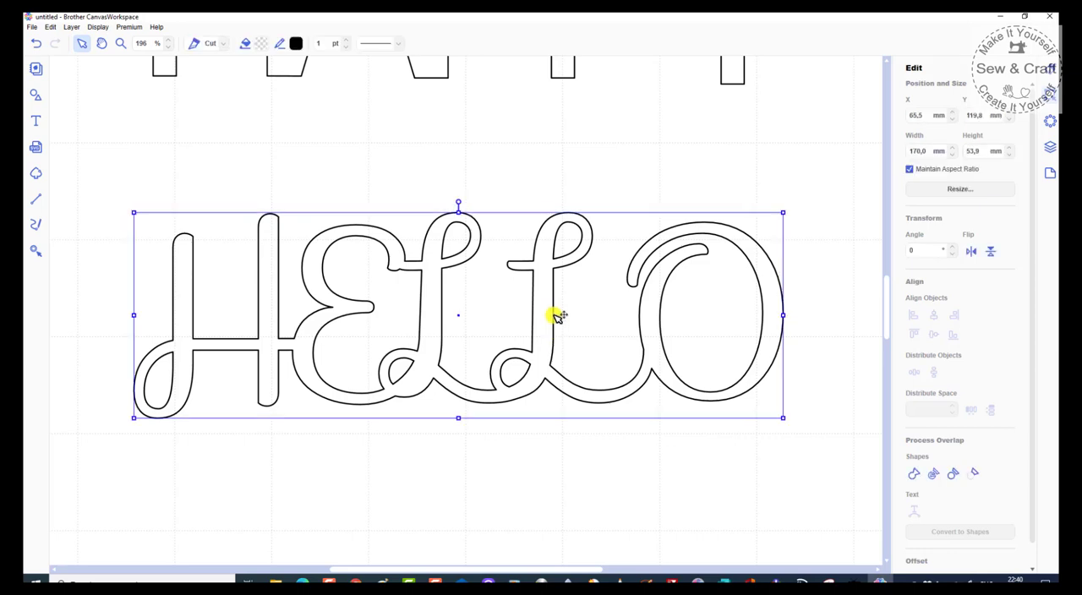
double_click(555, 312)
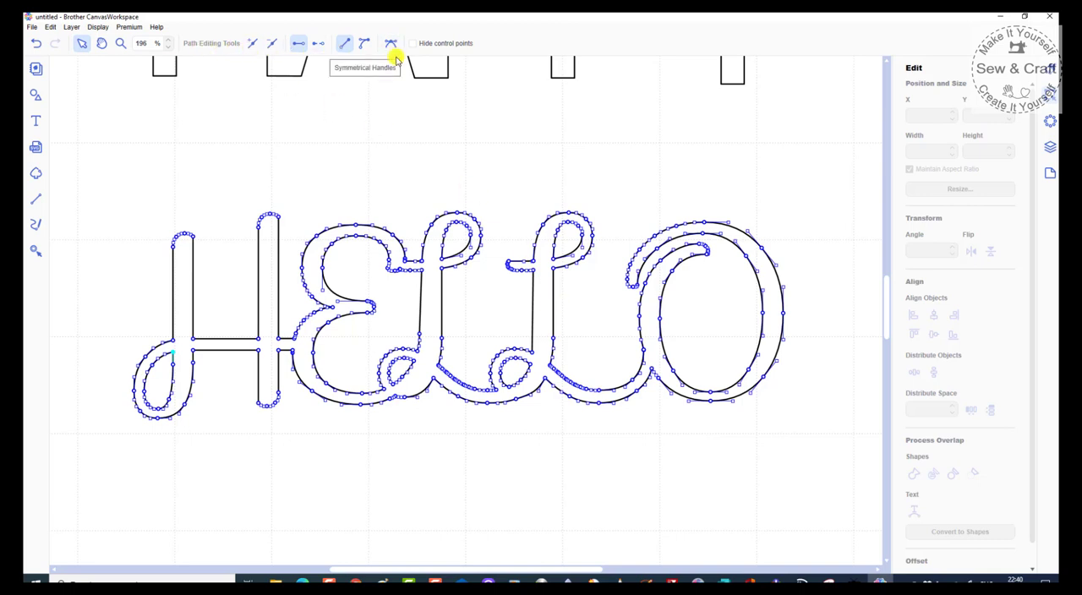
click(580, 462)
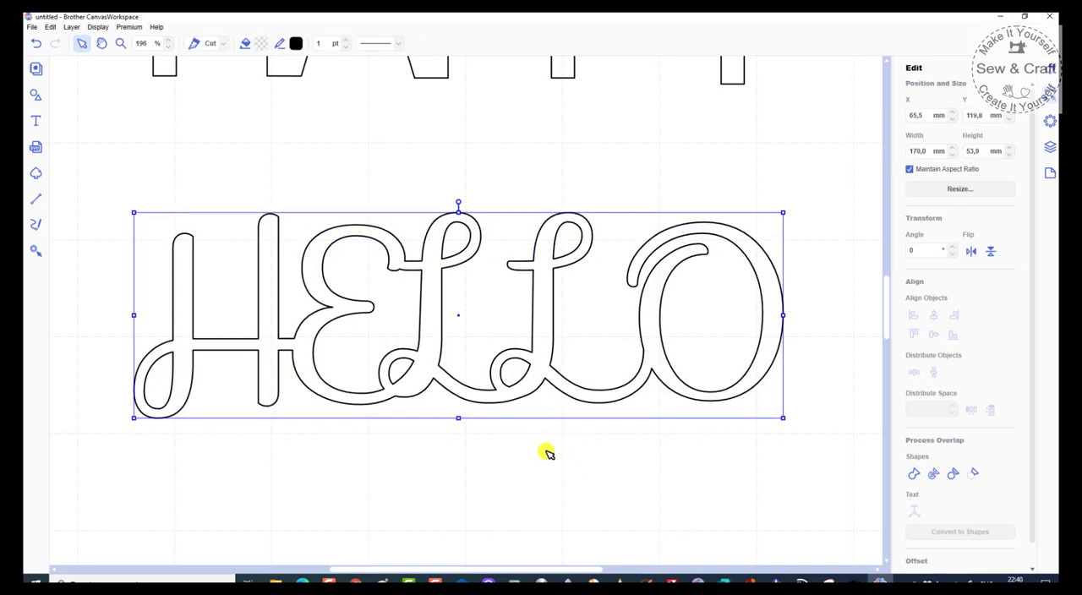
double_click(572, 382)
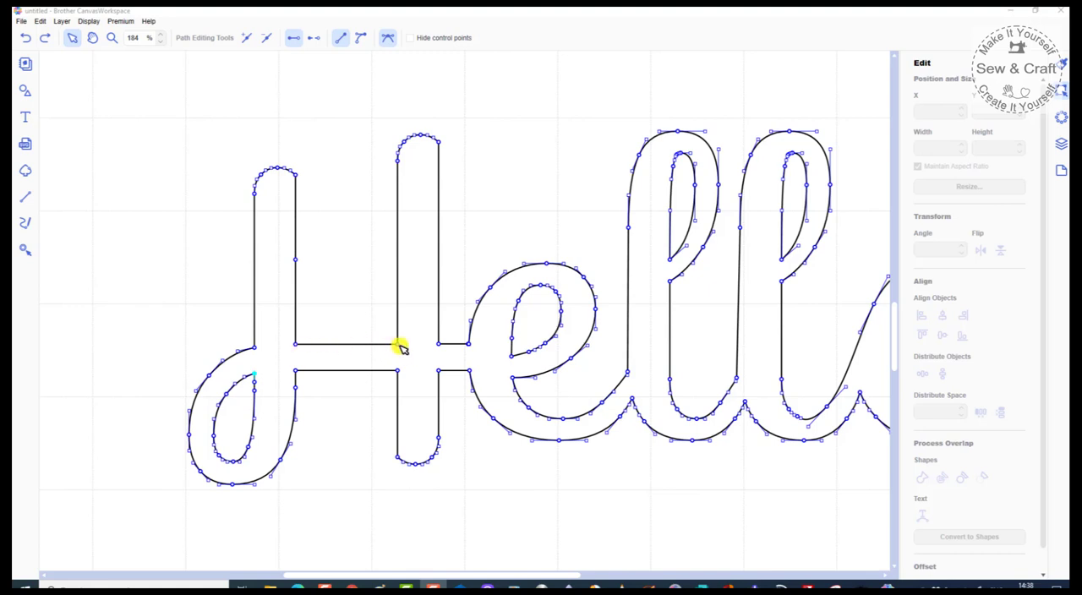
Step: Try opening the Hello outline along the upper crossbar edge between the H's stems, and undo the opening
click(395, 344)
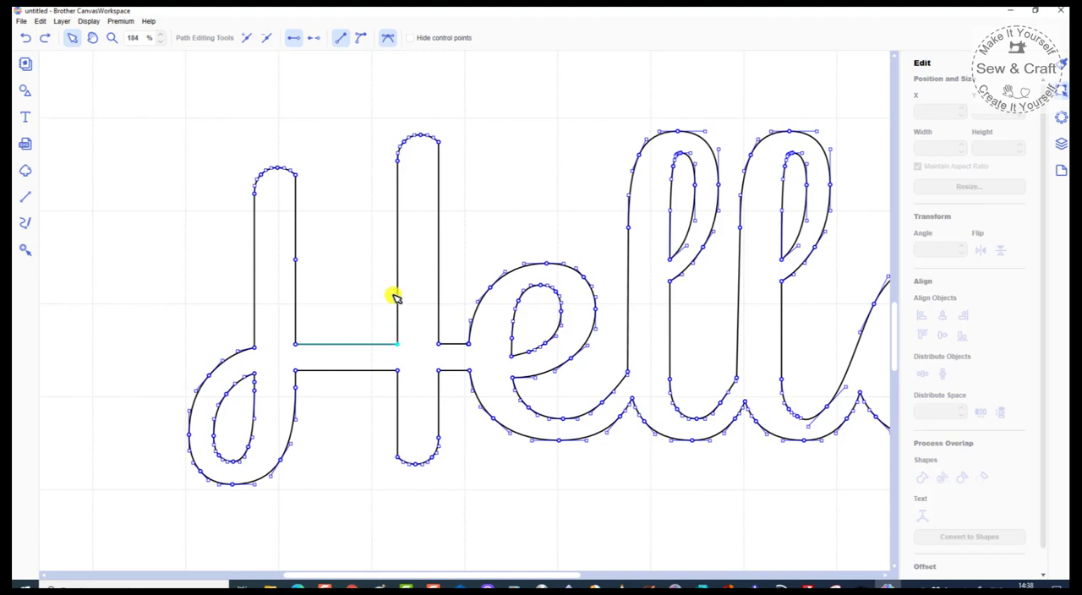
click(314, 40)
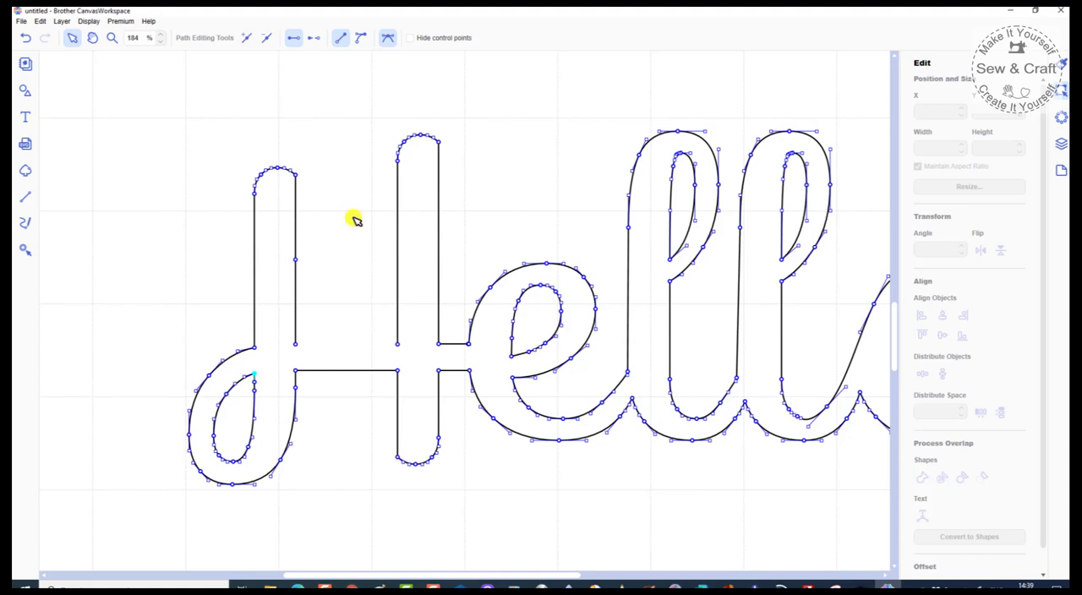
click(25, 39)
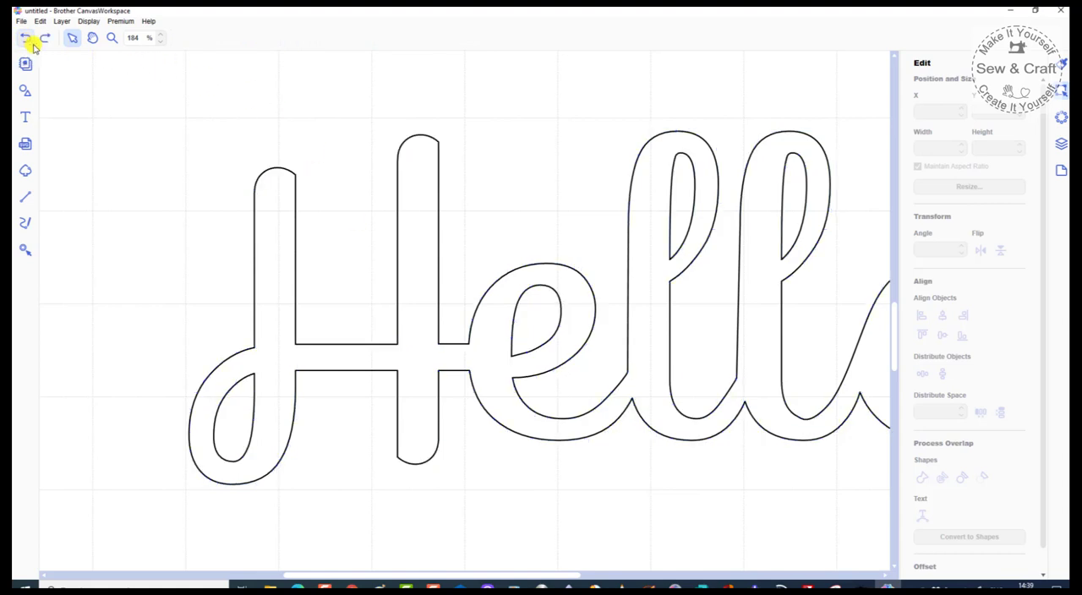
Step: Add a point midway along the upper crossbar edge between the H's stems and open the outline from it to the second stem
click(402, 333)
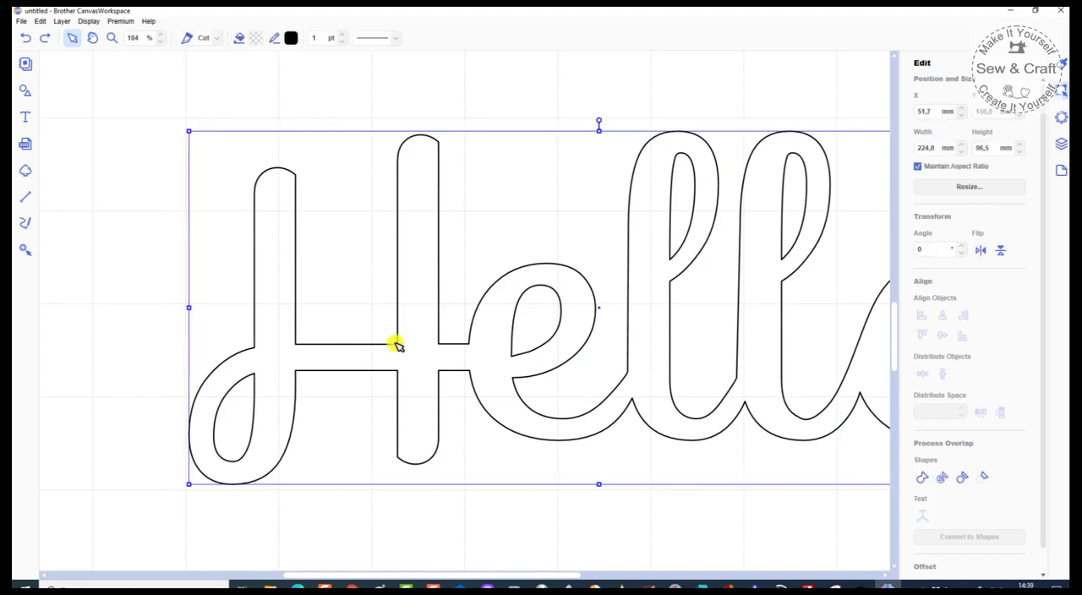
double_click(401, 345)
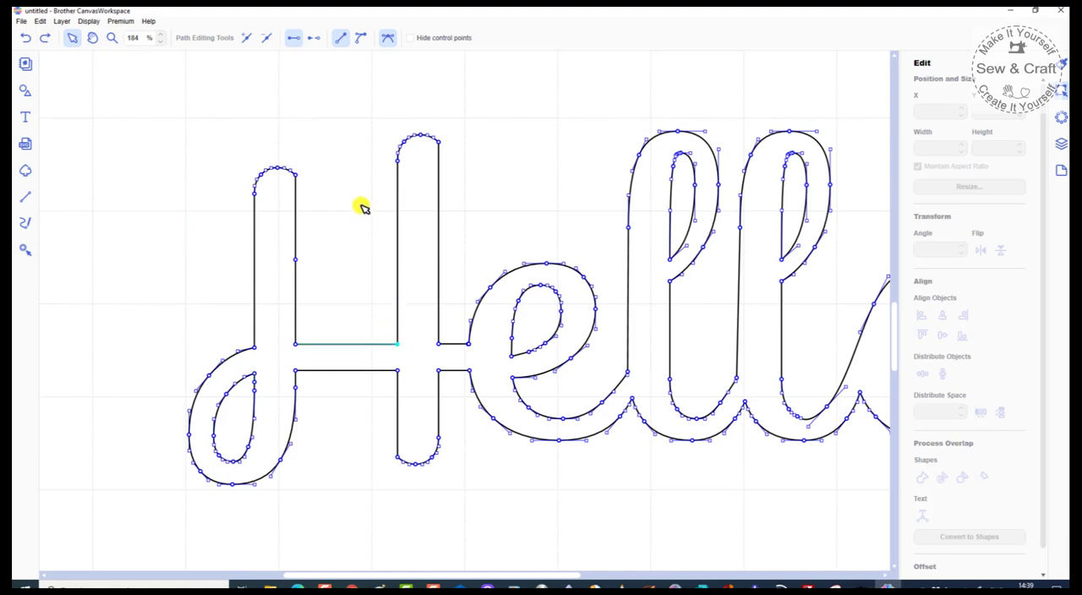
click(246, 41)
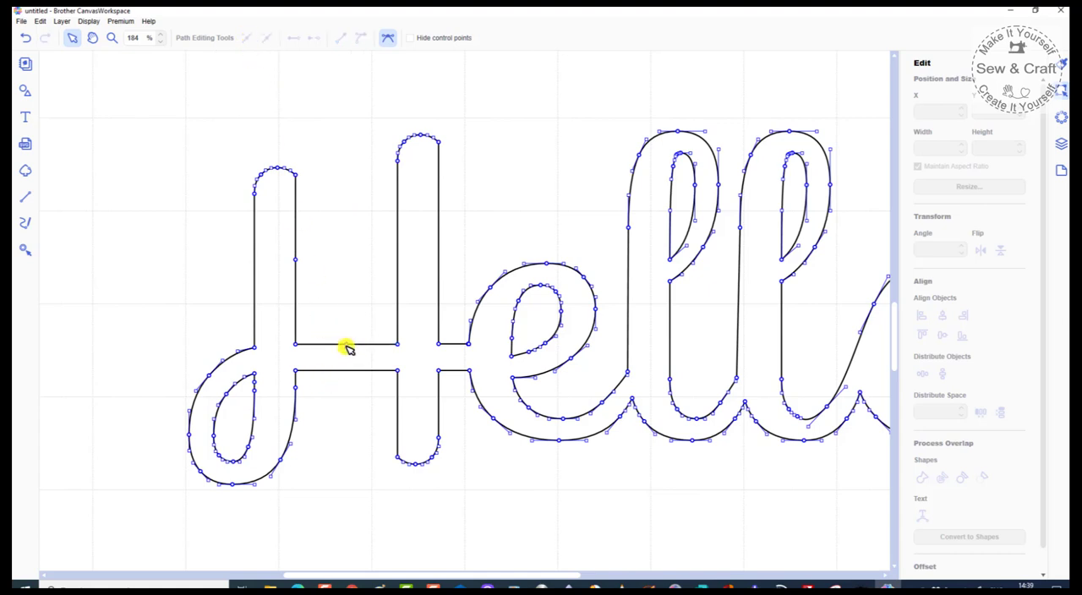
click(398, 345)
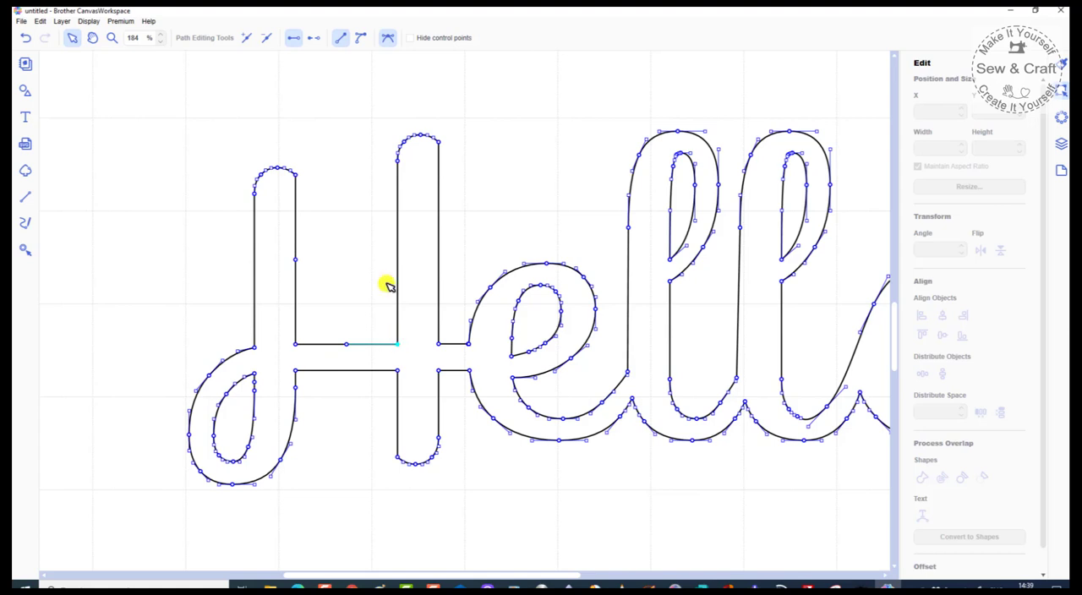
click(316, 41)
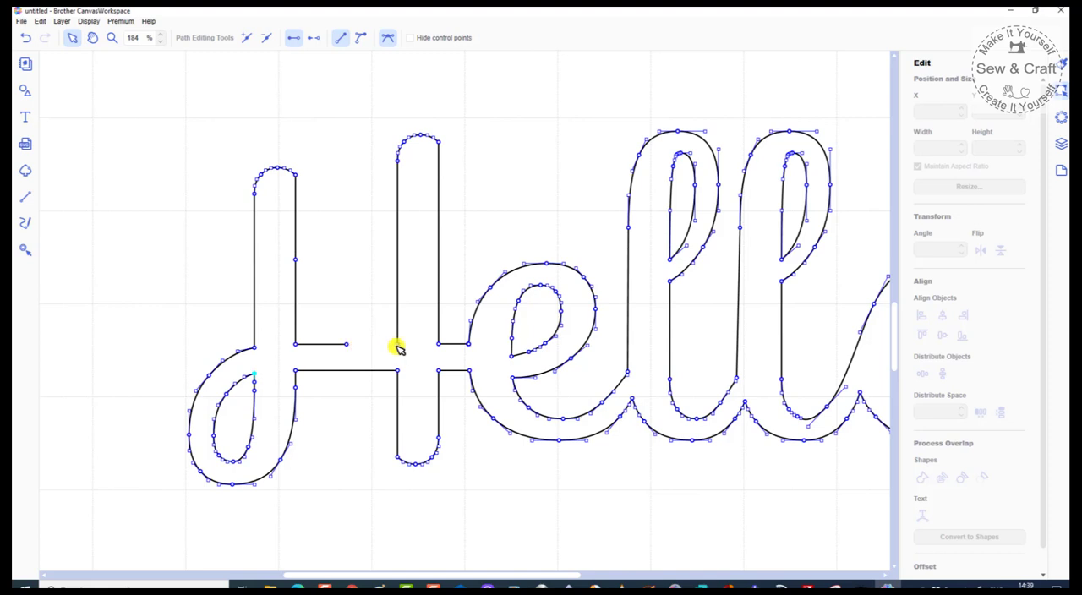
Step: Replace the partial opening with one across the whole upper crossbar edge between the H's stems, removing the added midpoint
click(30, 40)
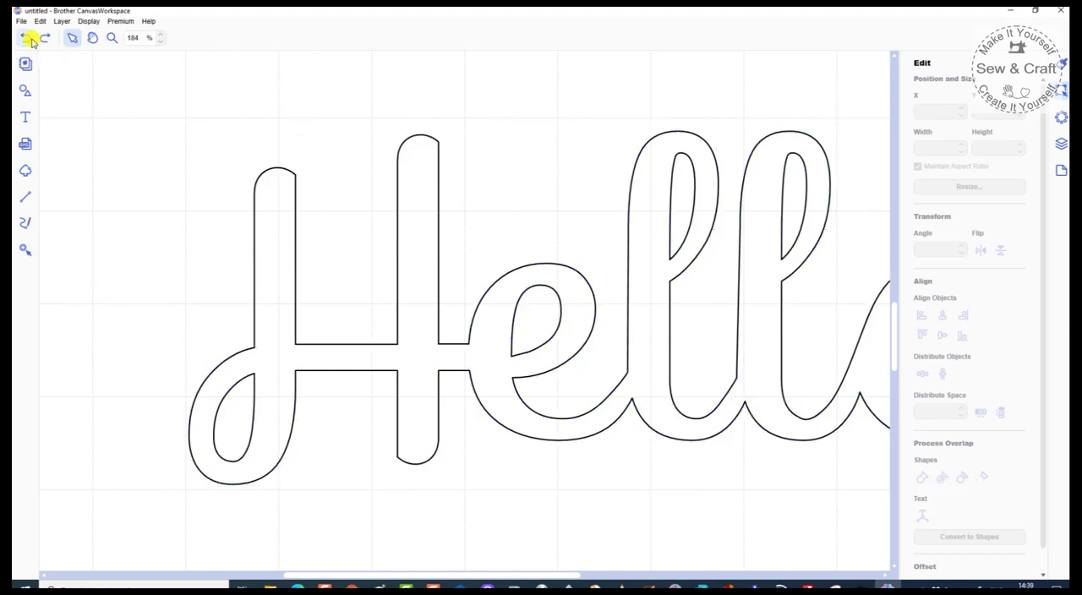
click(399, 331)
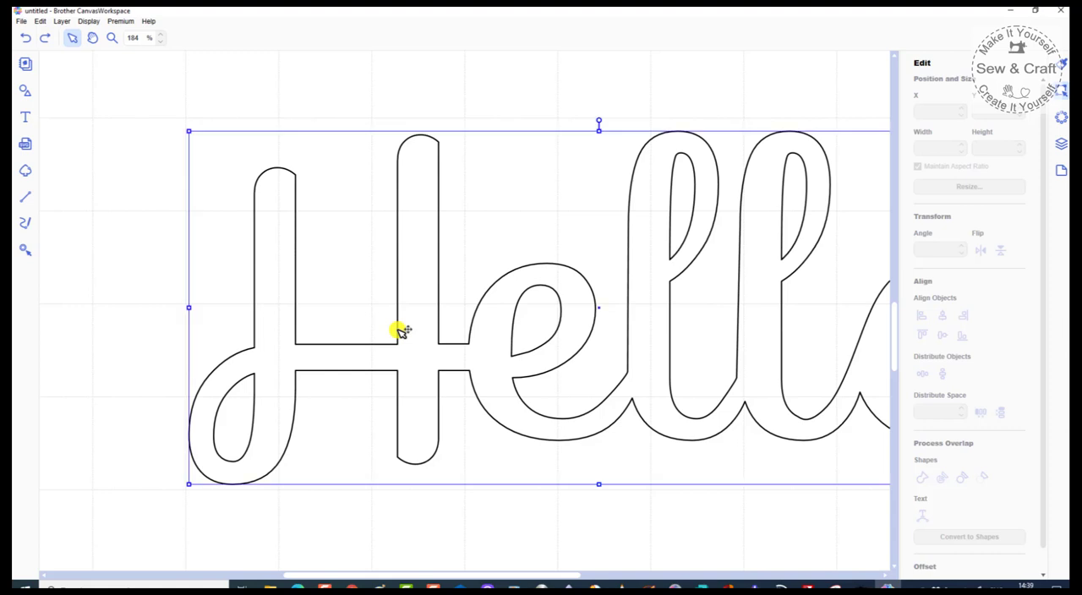
double_click(400, 341)
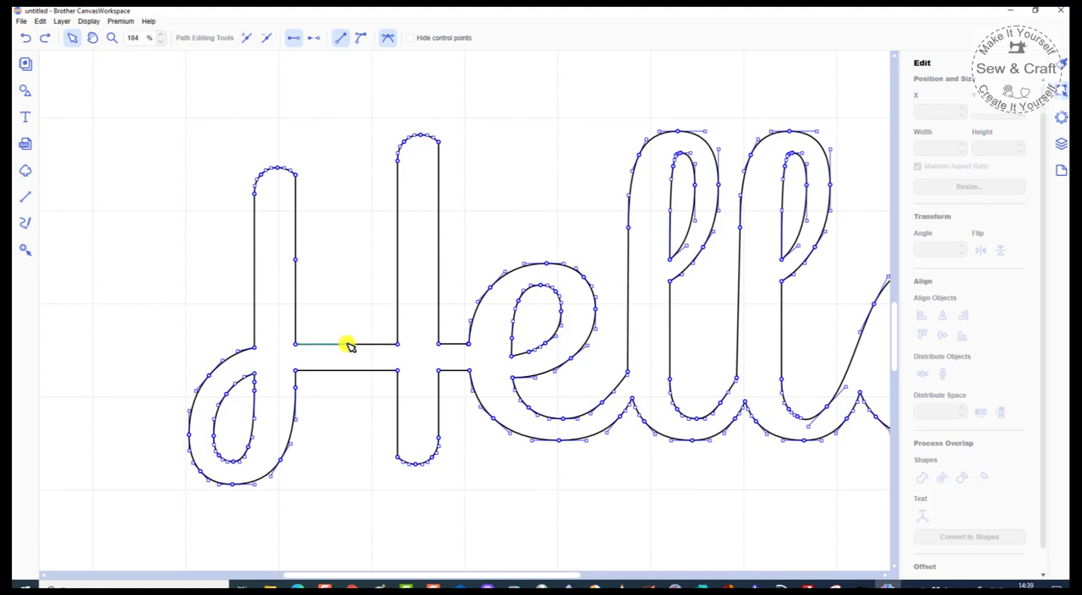
click(347, 344)
key(Delete)
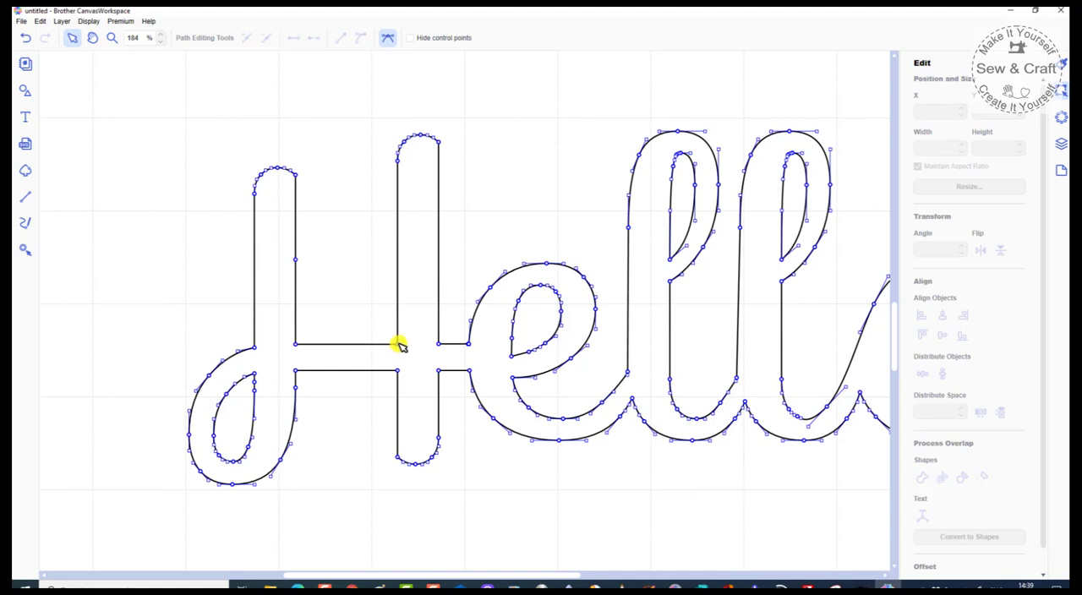
click(398, 344)
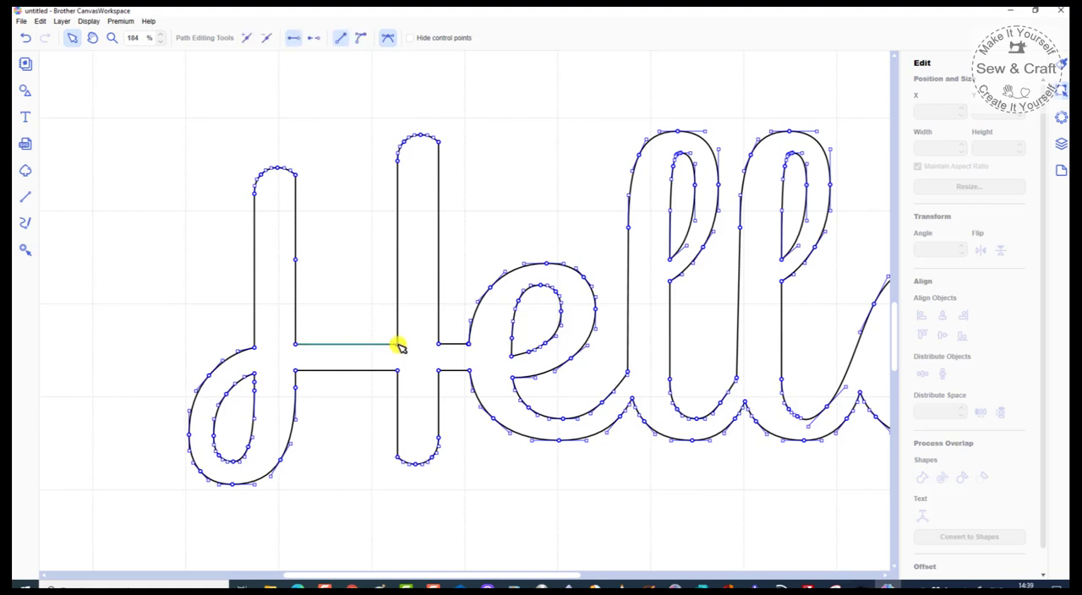
click(312, 40)
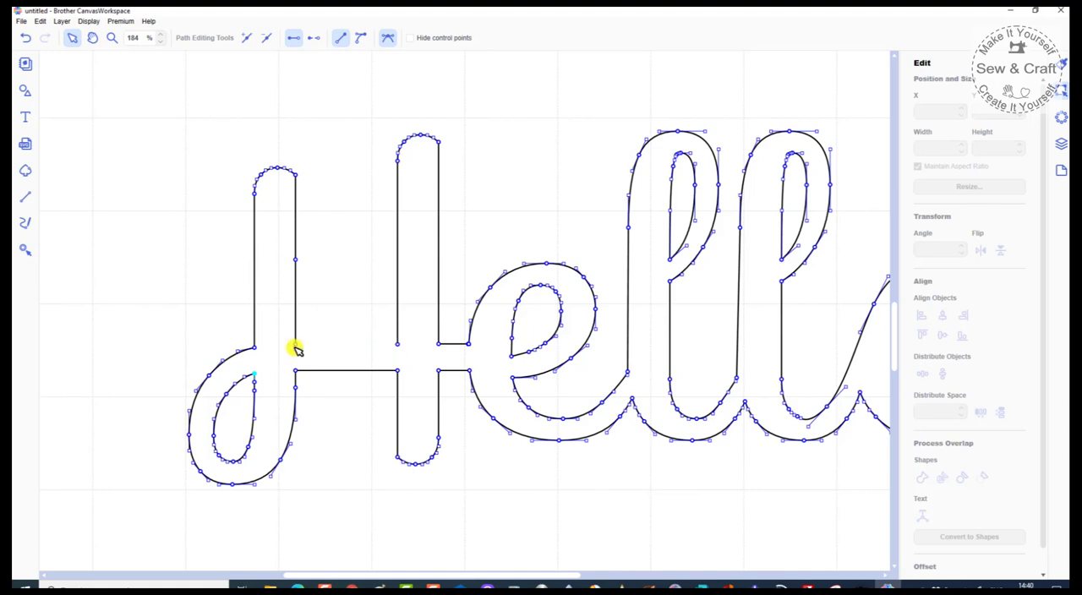
Step: Close the outline by joining the first stem's loose end to the second stem, and move the slanted edge's upper corner down to crossbar level
drag(298, 345, 395, 345)
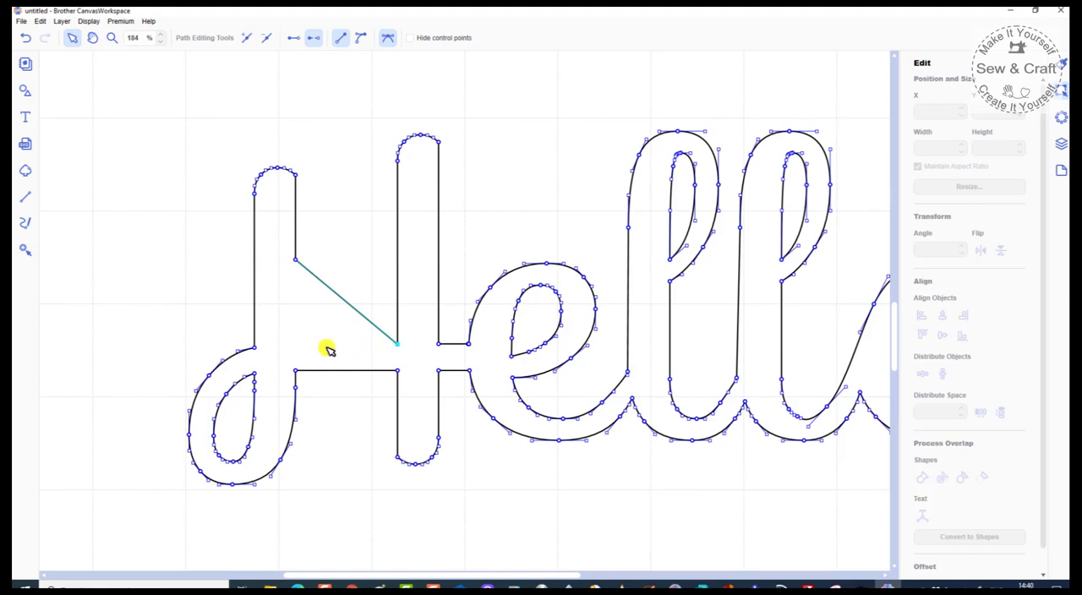
click(395, 344)
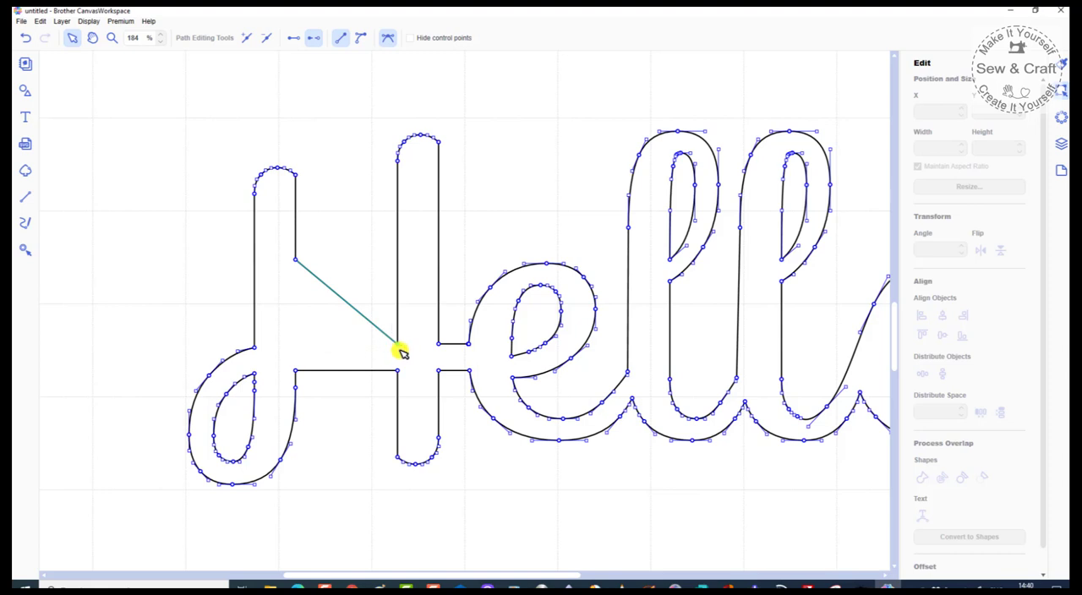
click(293, 41)
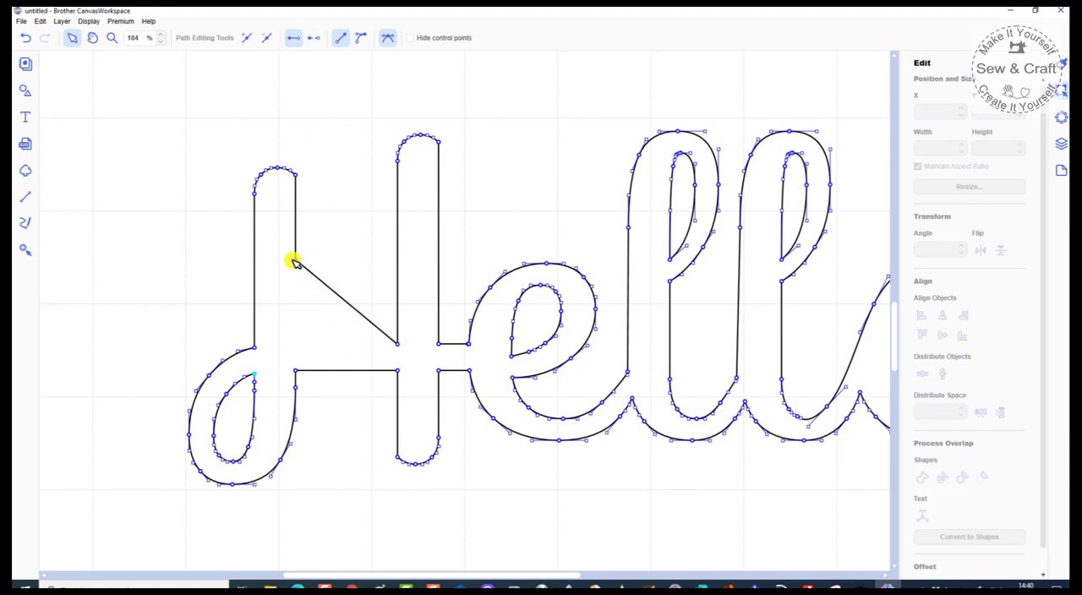
drag(298, 261, 298, 346)
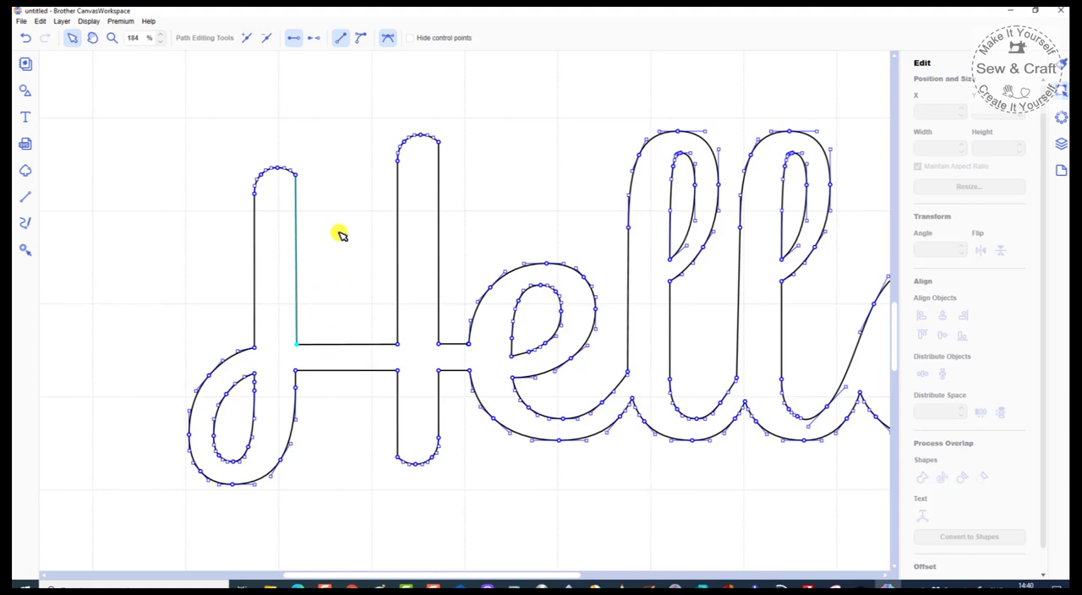
click(293, 39)
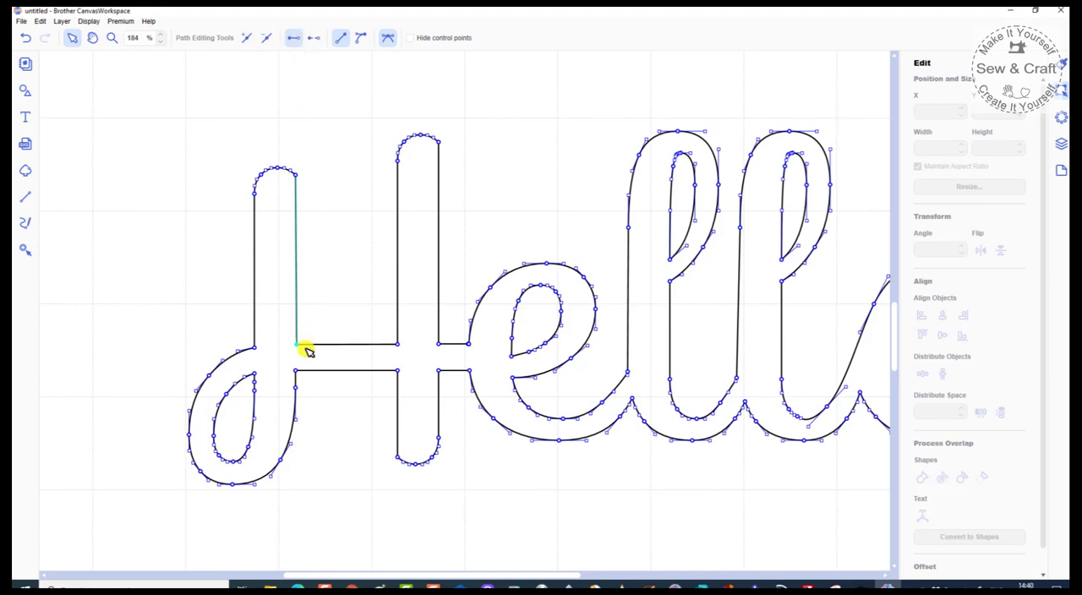
Step: Pull the crossbar corner by the first stem up into the gap between the stems, and bend the edge above it into a curve
drag(297, 343, 329, 279)
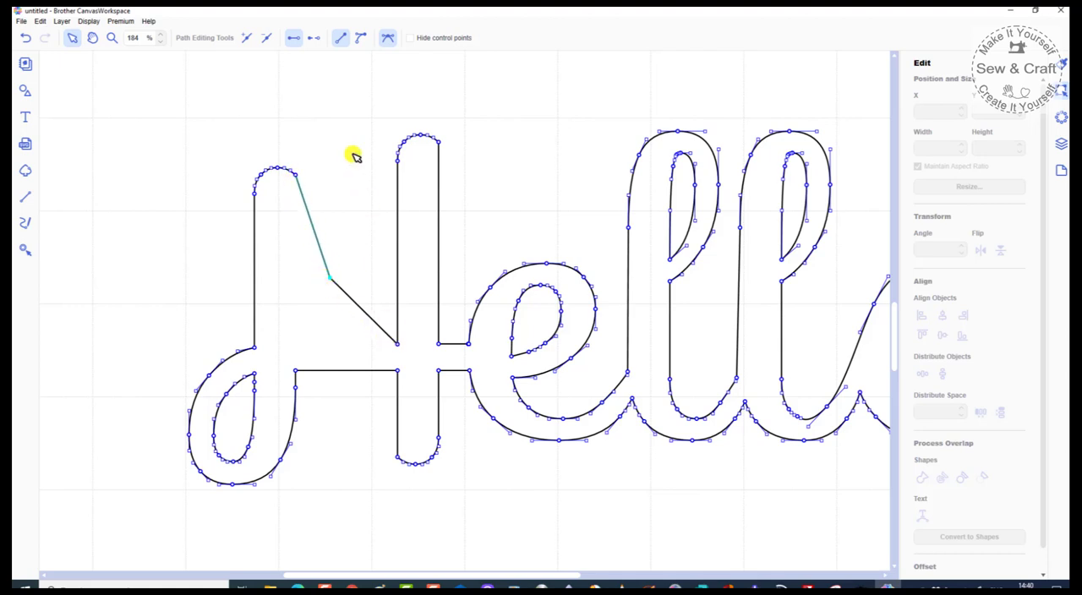
click(360, 39)
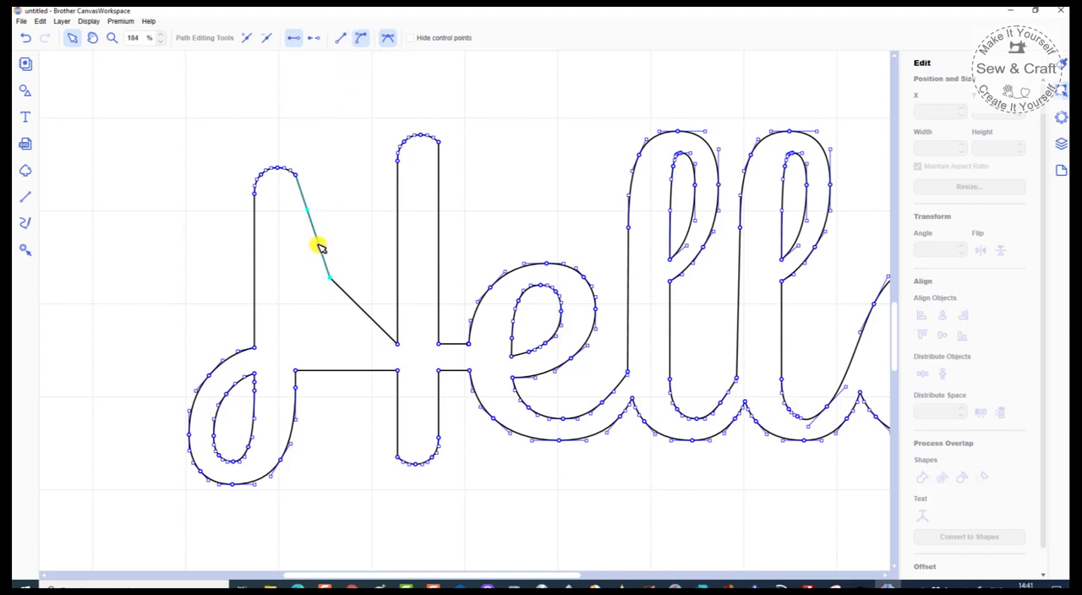
drag(319, 245, 367, 226)
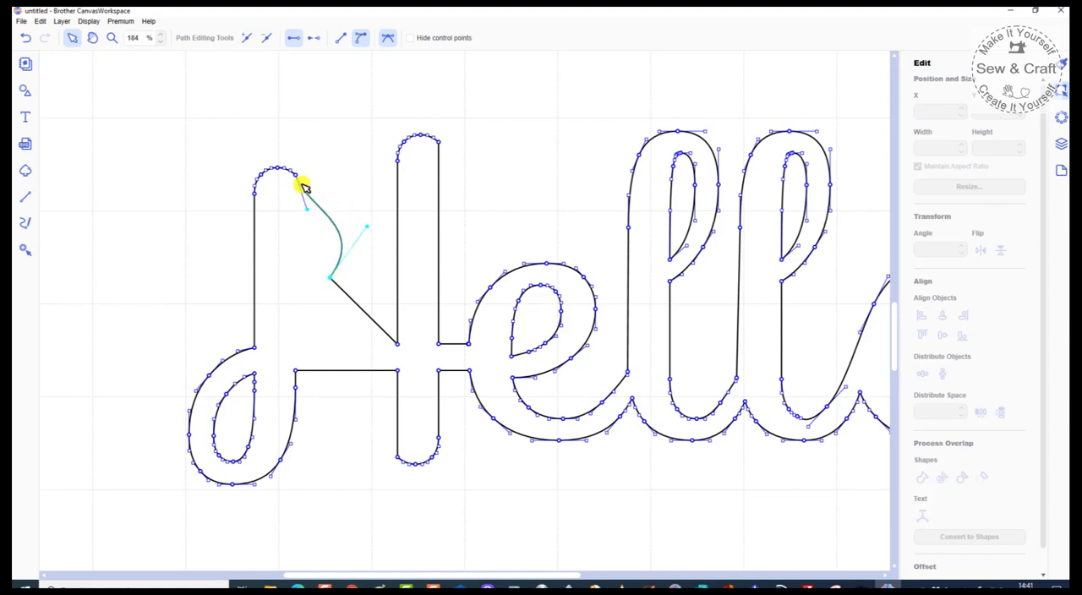
drag(310, 213, 314, 239)
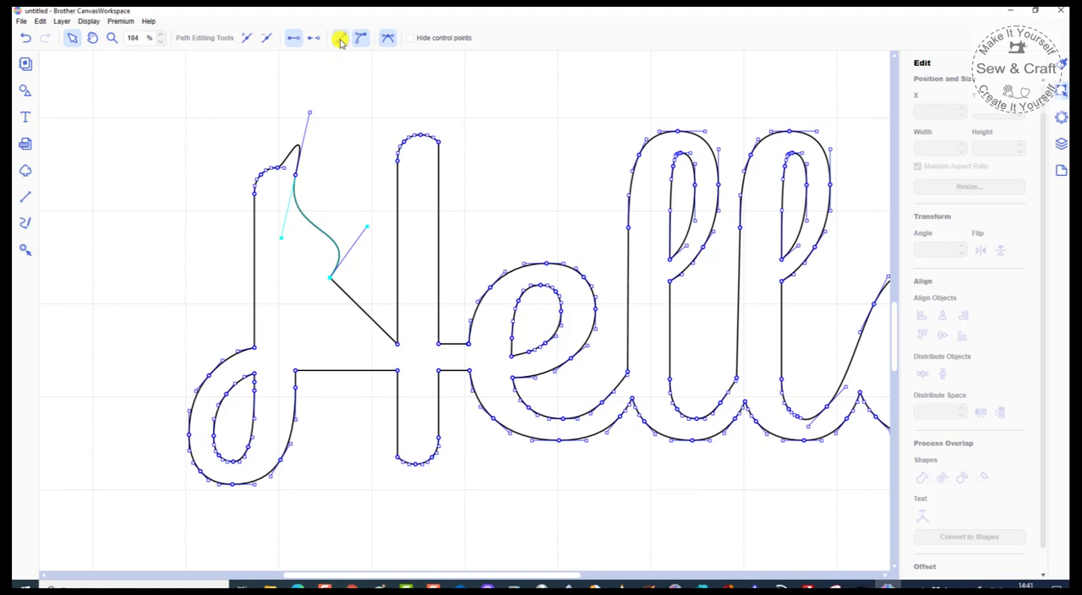
Step: Make the slanted edge of the H's first stem straight, and straighten the short segment at the stem's top
click(340, 38)
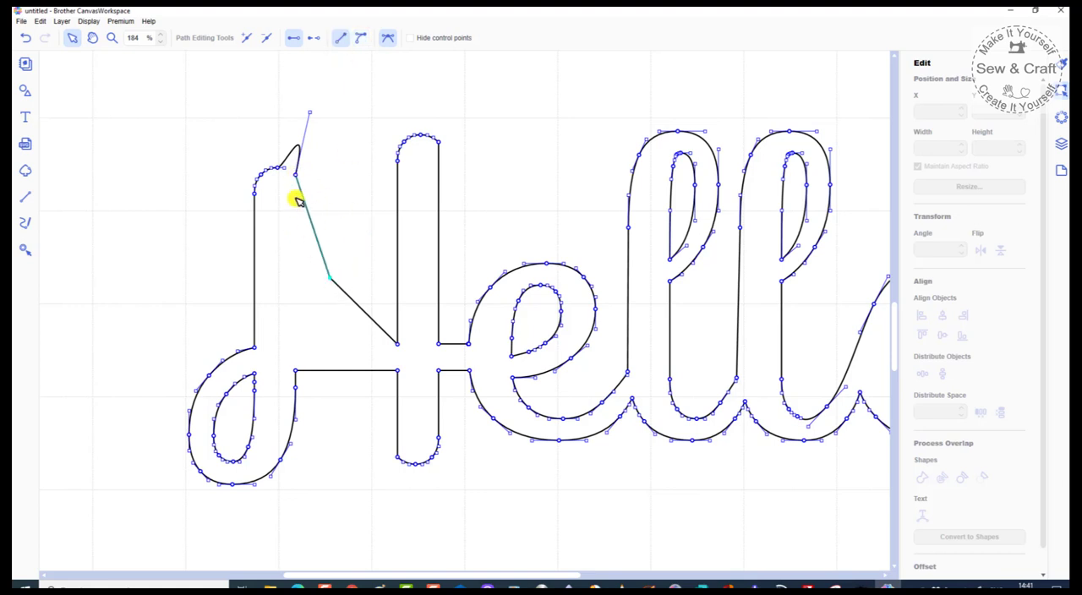
drag(310, 112, 295, 174)
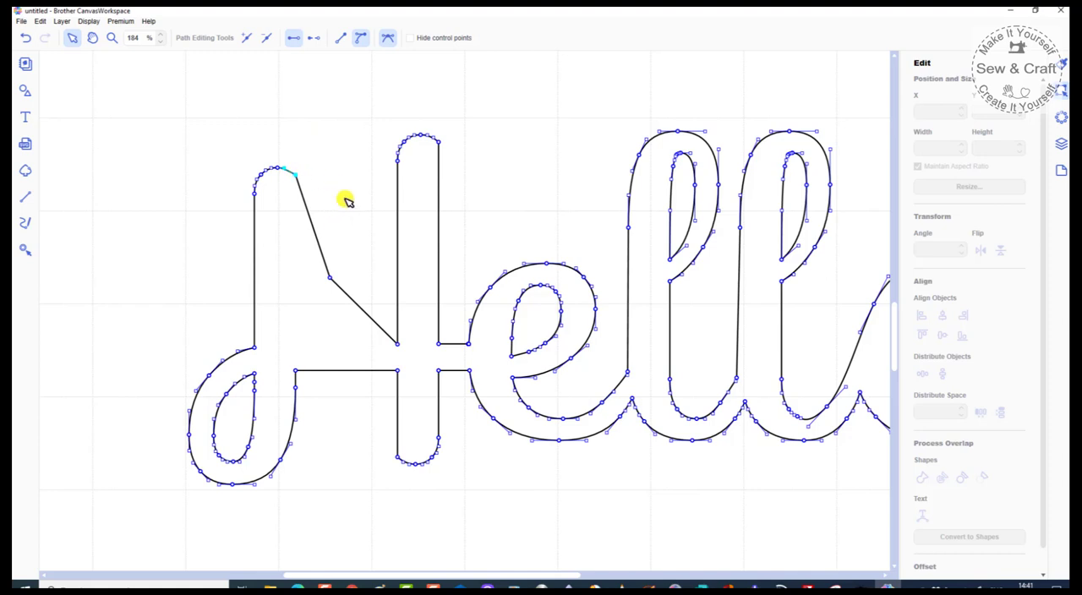
click(339, 42)
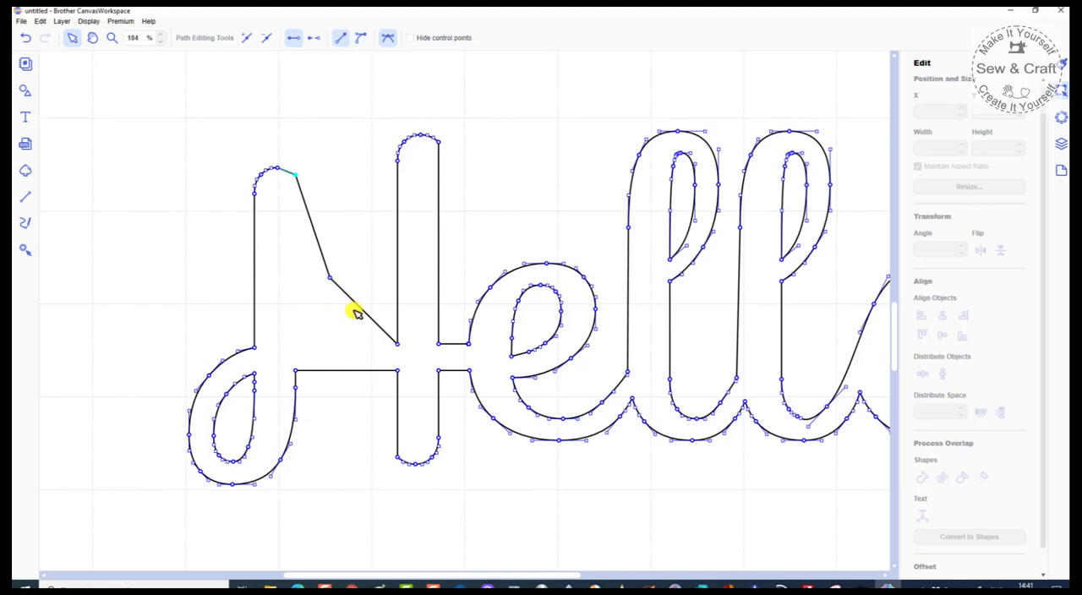
click(388, 39)
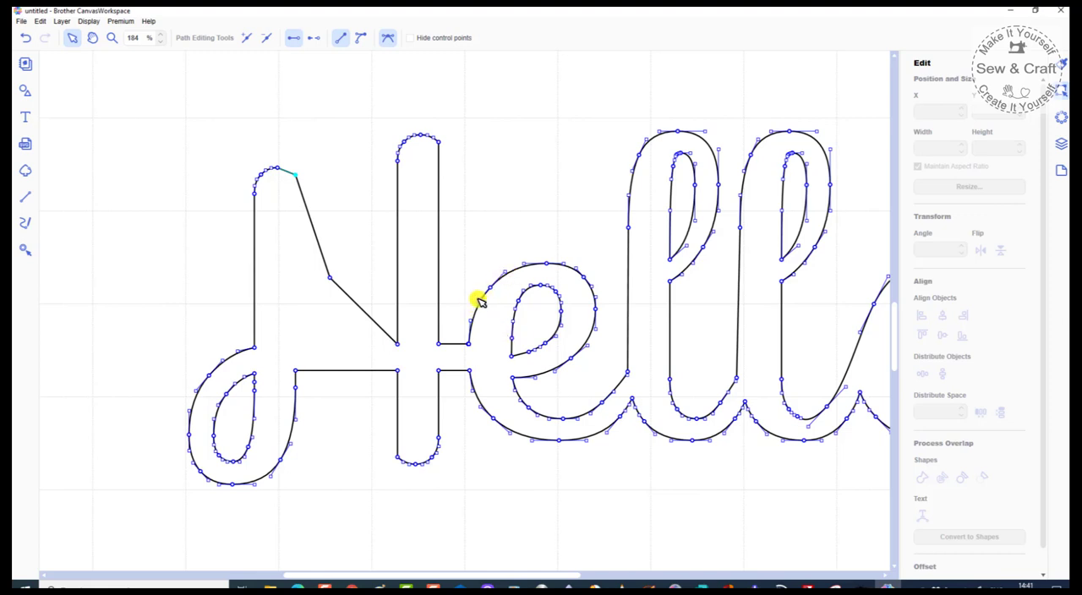
Step: Bulge the side segment of the E's inner loop outward as a curve, and convert it into a straight segment
click(513, 337)
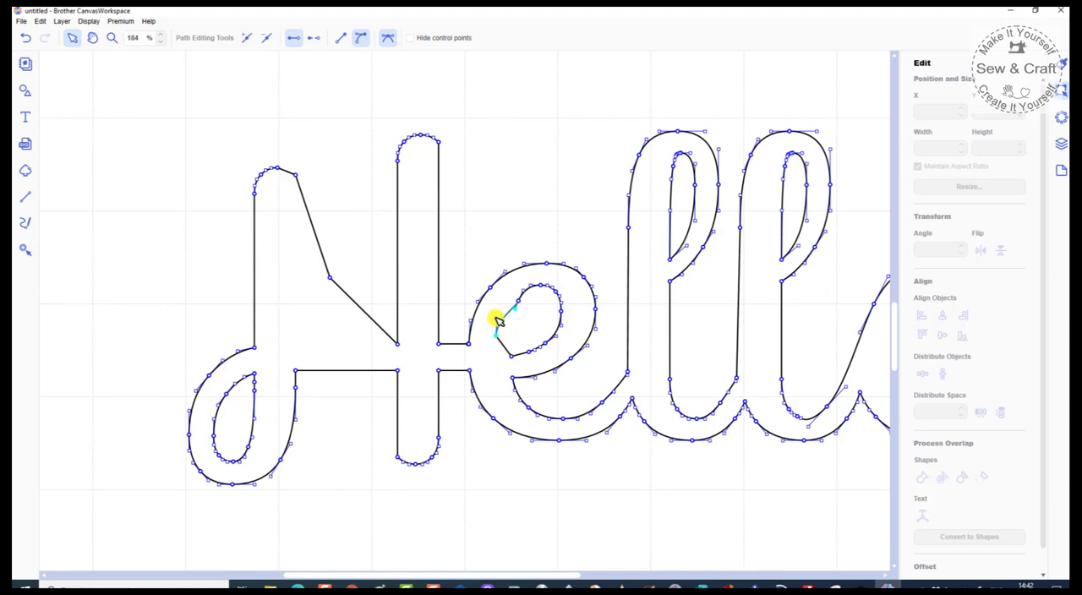
mouse_move(499, 323)
mouse_down()
mouse_move(485, 326)
mouse_move(511, 315)
mouse_move(530, 329)
mouse_move(499, 309)
mouse_move(486, 314)
mouse_move(497, 338)
mouse_move(519, 341)
mouse_move(498, 321)
mouse_move(488, 331)
mouse_move(499, 314)
mouse_move(487, 330)
mouse_up()
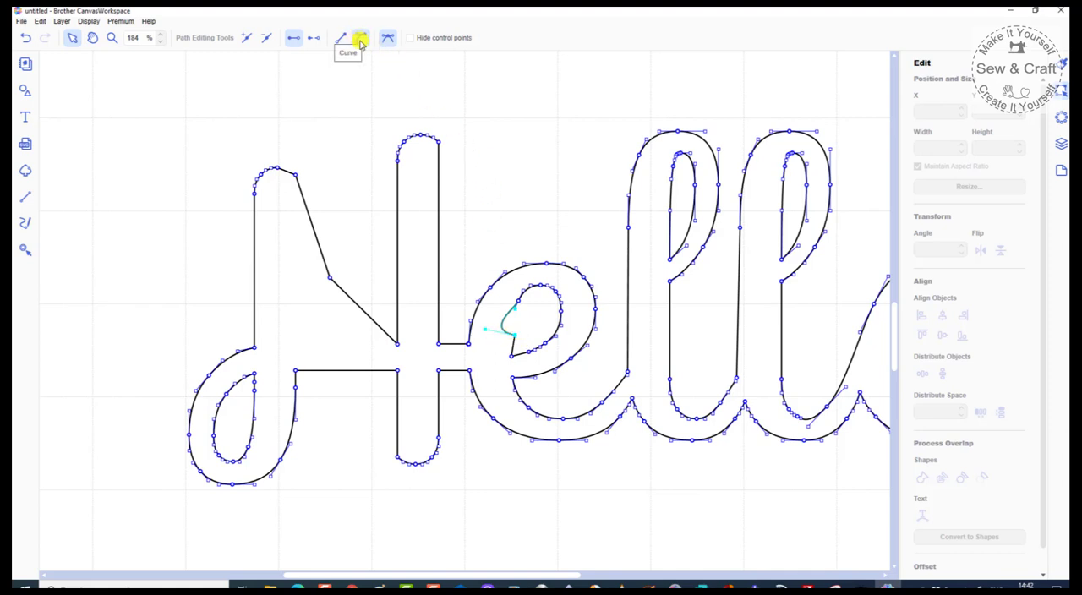
click(361, 40)
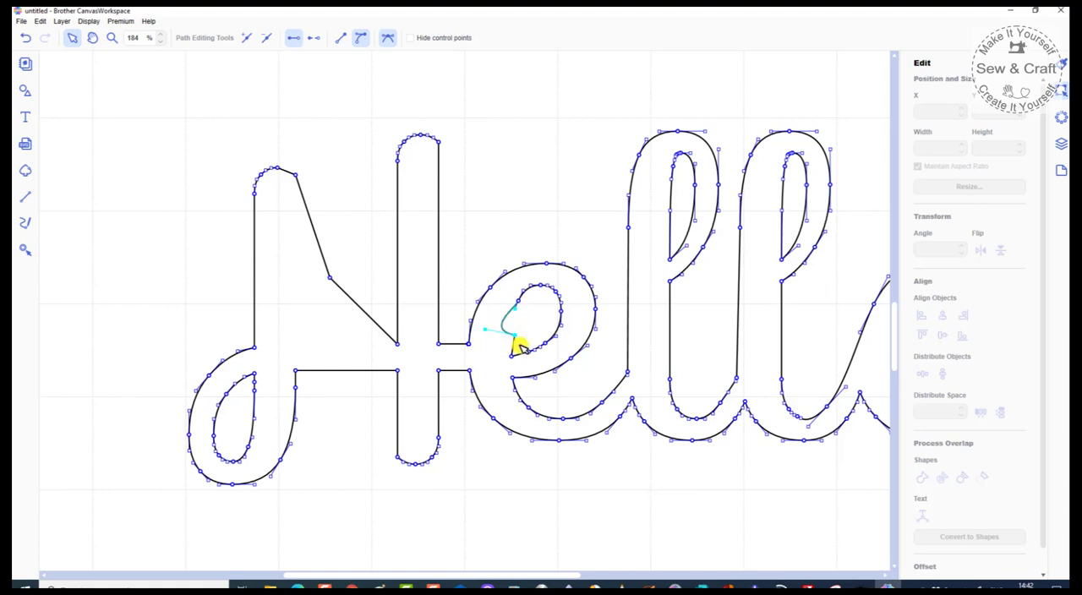
click(343, 40)
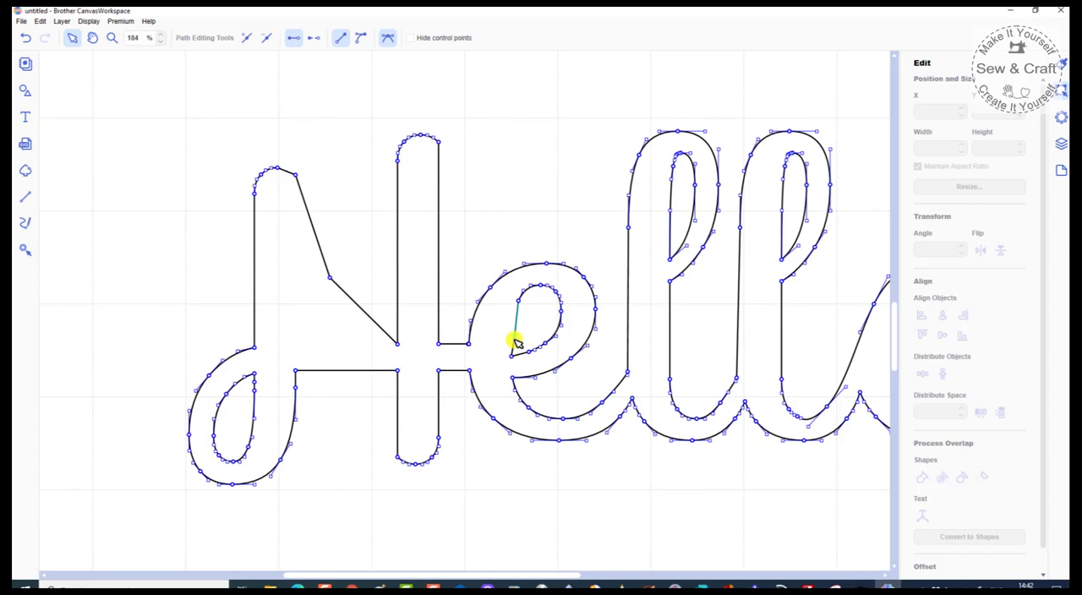
click(388, 39)
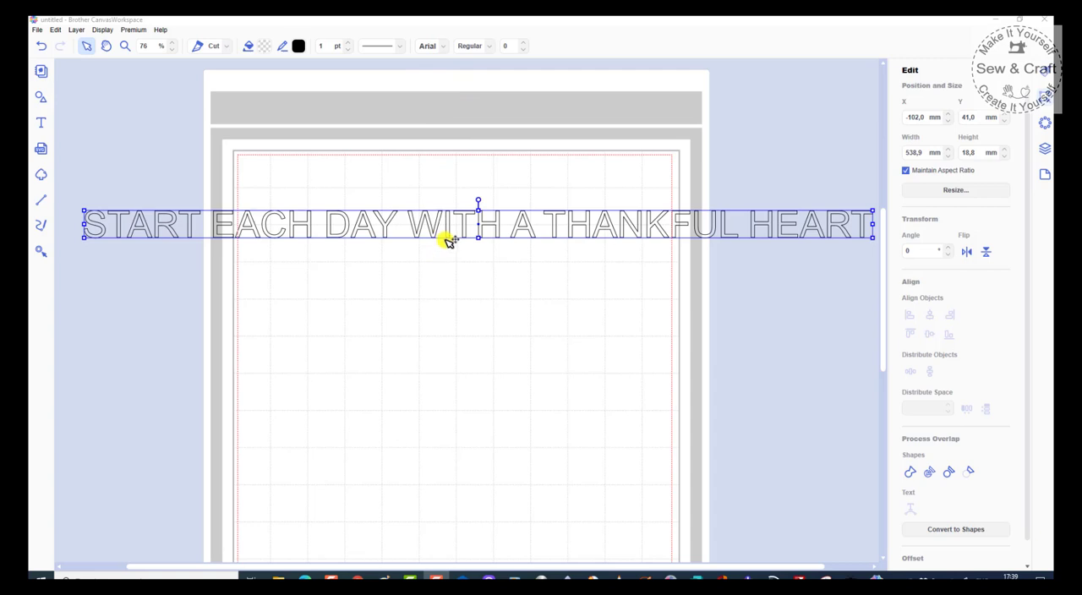
Step: Add a plain circle and place it below the START EACH DAY WITH A THANKFUL HEART text
click(40, 96)
click(104, 117)
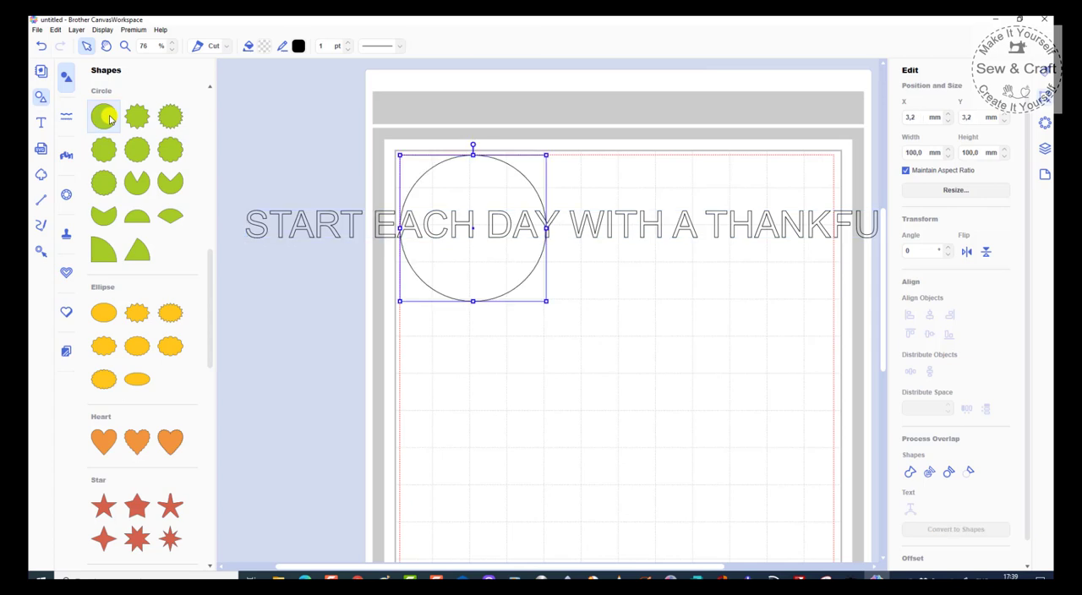
drag(464, 177, 605, 358)
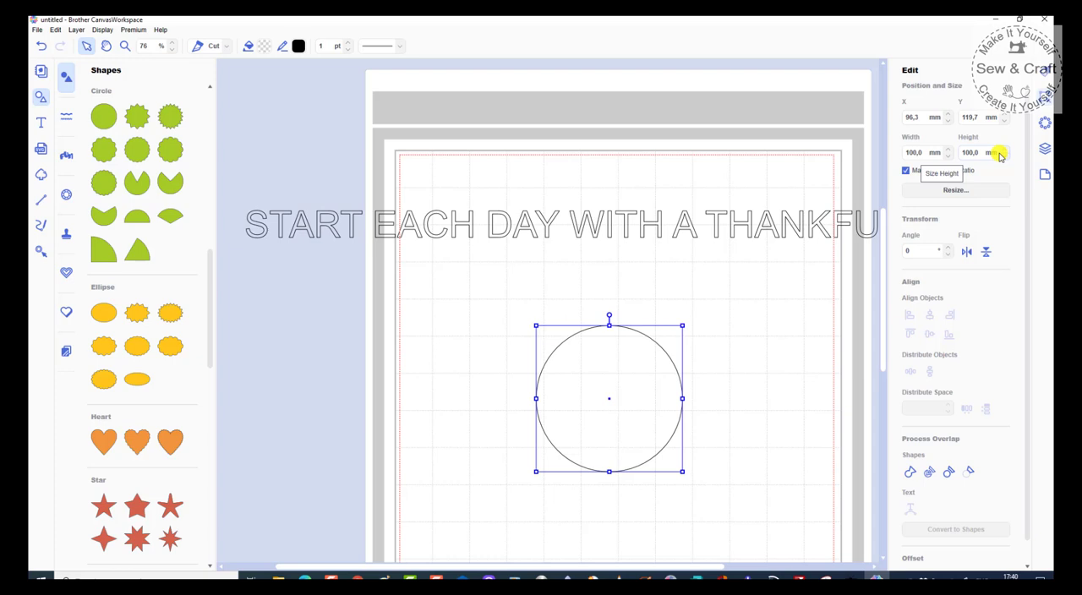
Step: Resize the circle proportionally to 180 mm and move it beneath the middle of the text
click(907, 171)
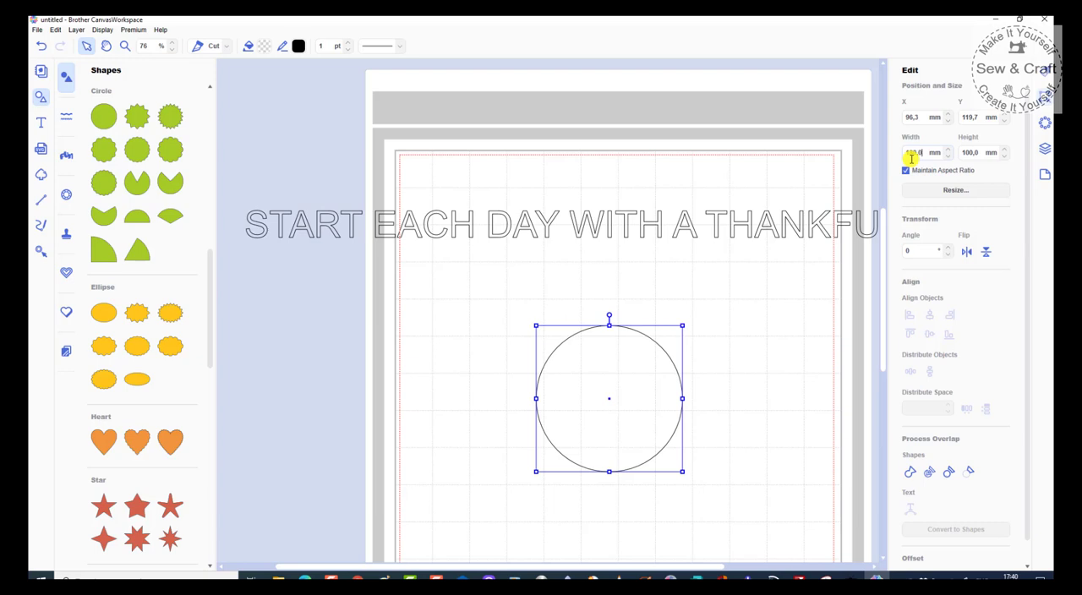
key(Return)
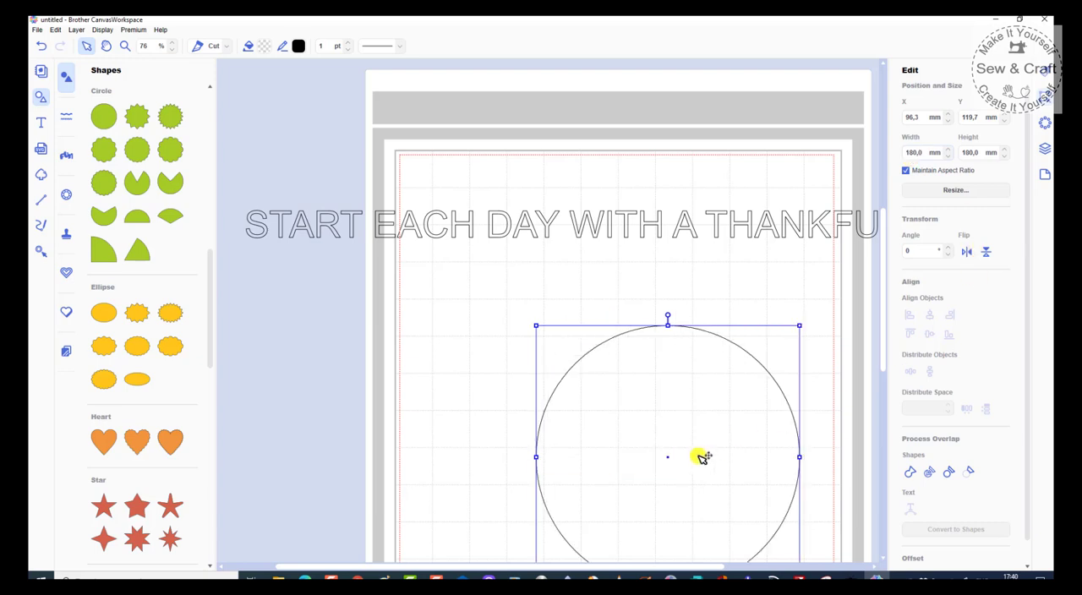
mouse_move(665, 407)
mouse_down()
mouse_move(645, 404)
mouse_move(663, 405)
mouse_up()
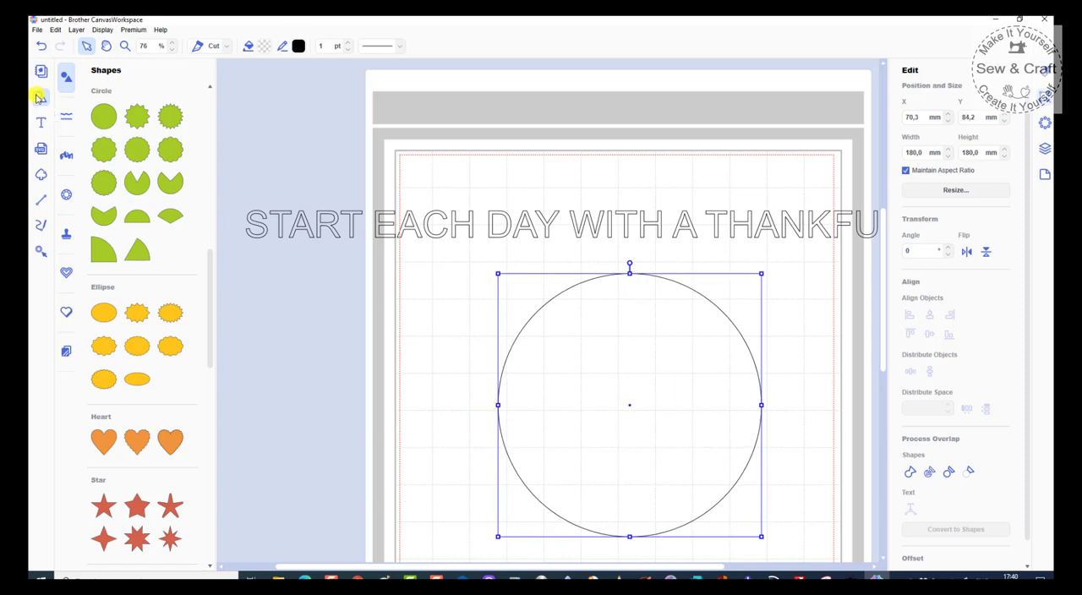
click(37, 98)
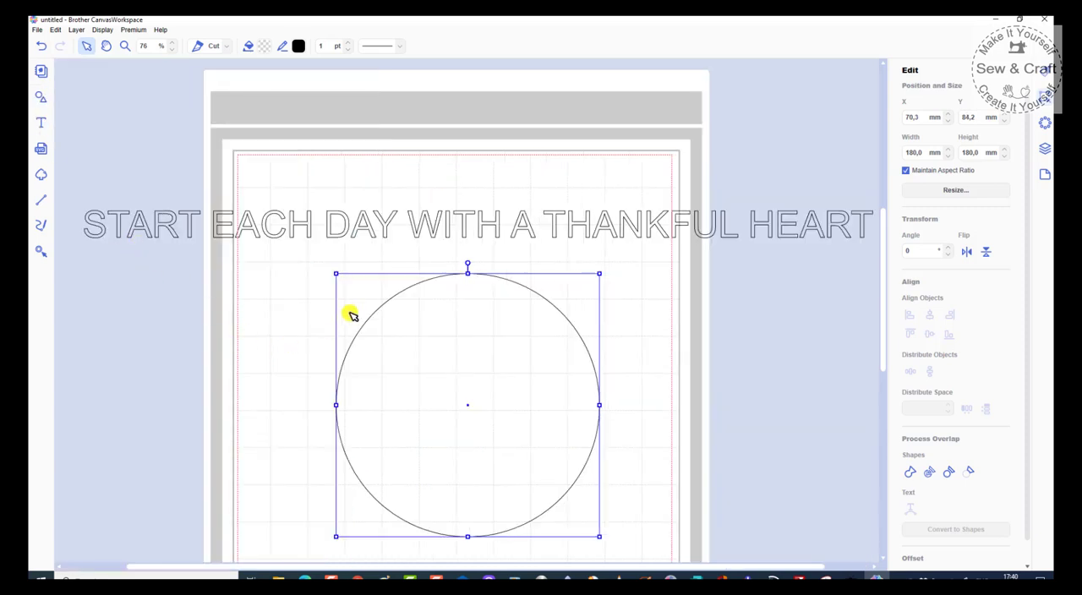
scroll(379, 295, down, 1)
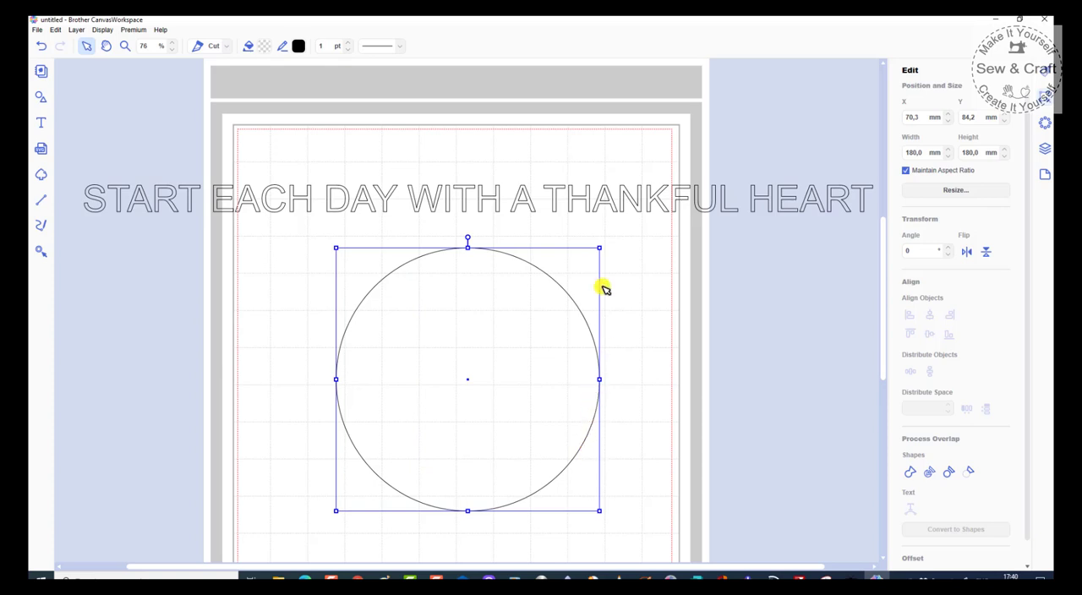
shift+click(598, 204)
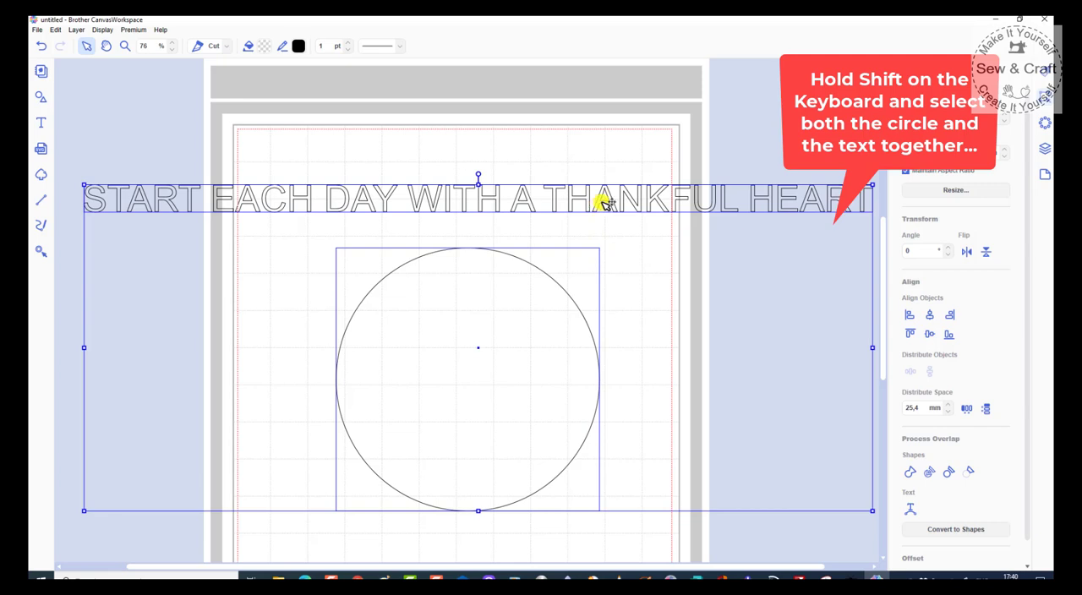
right_click(613, 253)
click(618, 260)
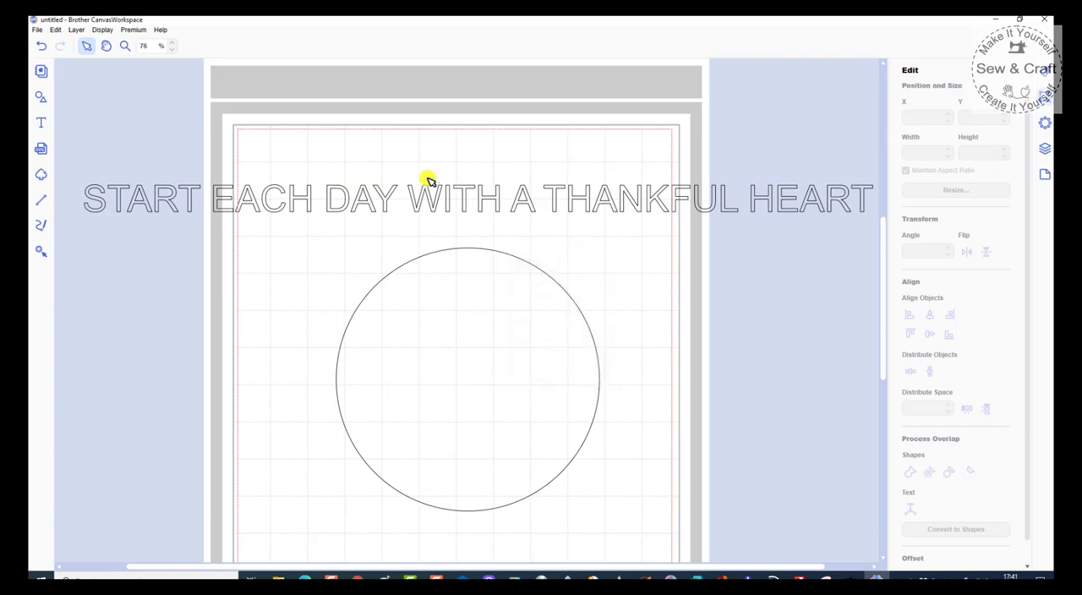
Step: Fit the START EACH DAY WITH A THANKFUL HEART text to the circle's path, and rotate the circular text to 95°
click(435, 196)
shift+click(446, 253)
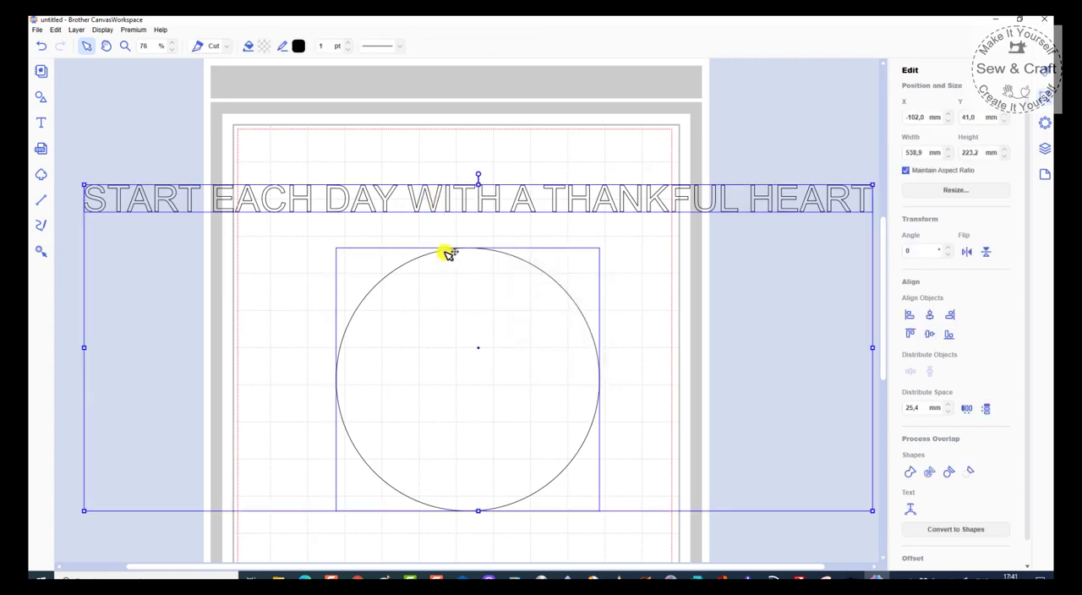
right_click(446, 255)
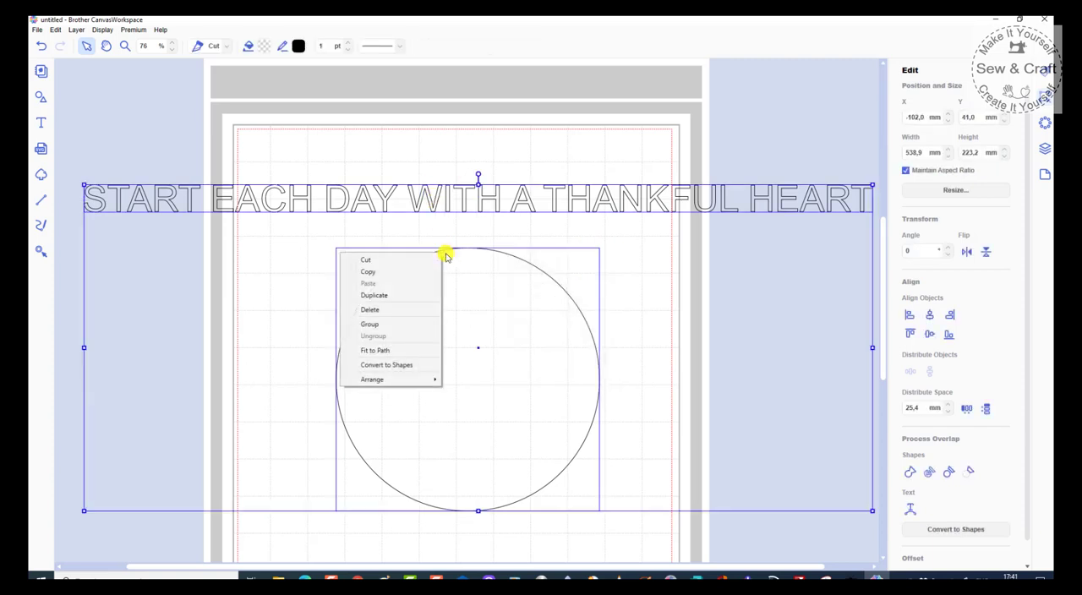
click(384, 351)
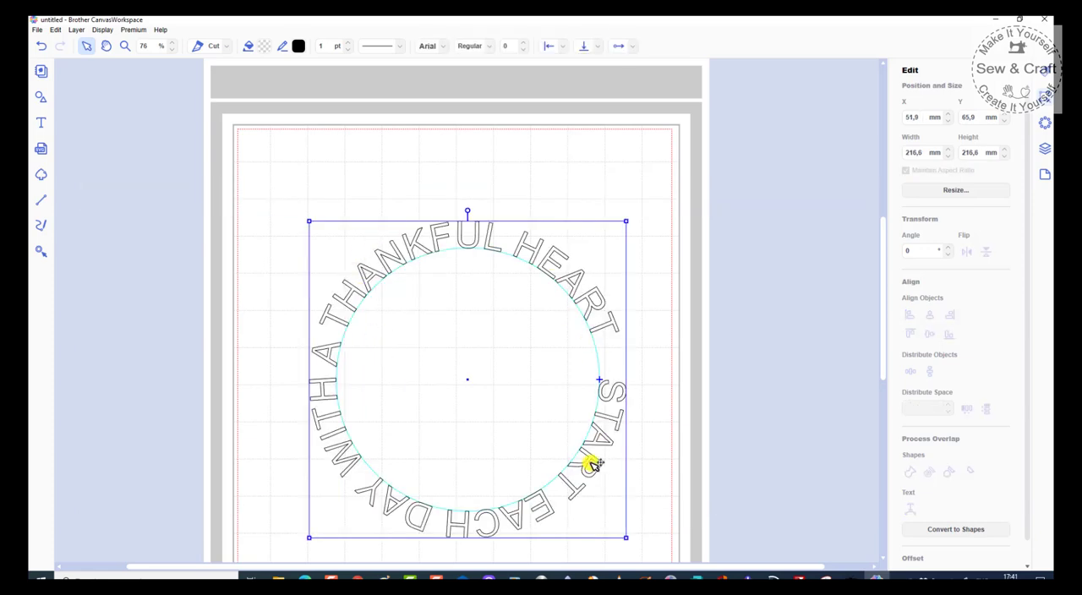
drag(468, 208, 631, 394)
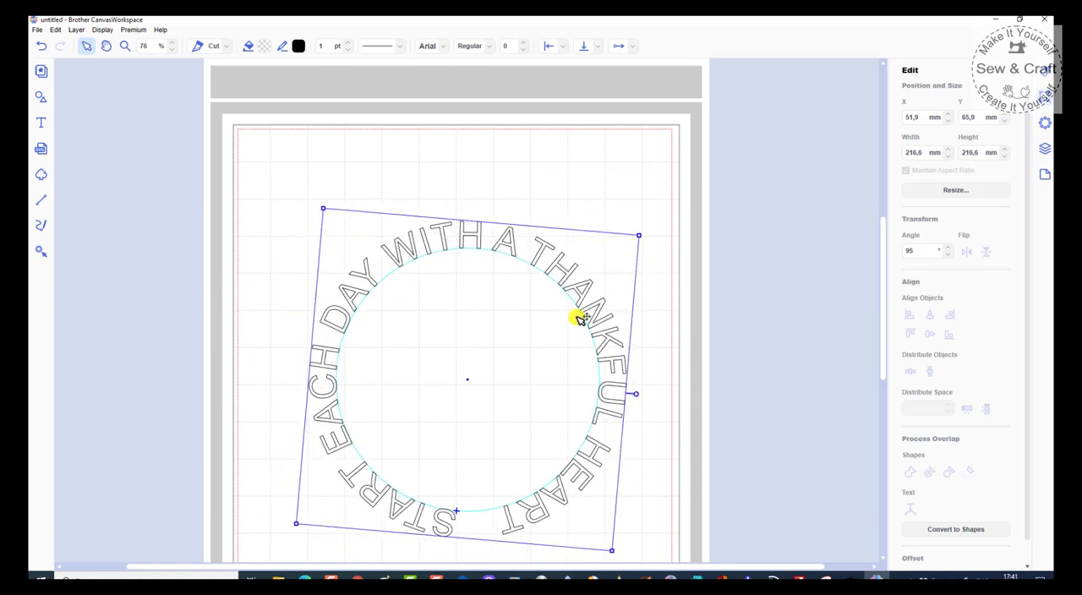
Step: Move the circular text up to about X 48.9 mm, Y 25.2 mm, and rotate it to 92°
drag(575, 306, 575, 248)
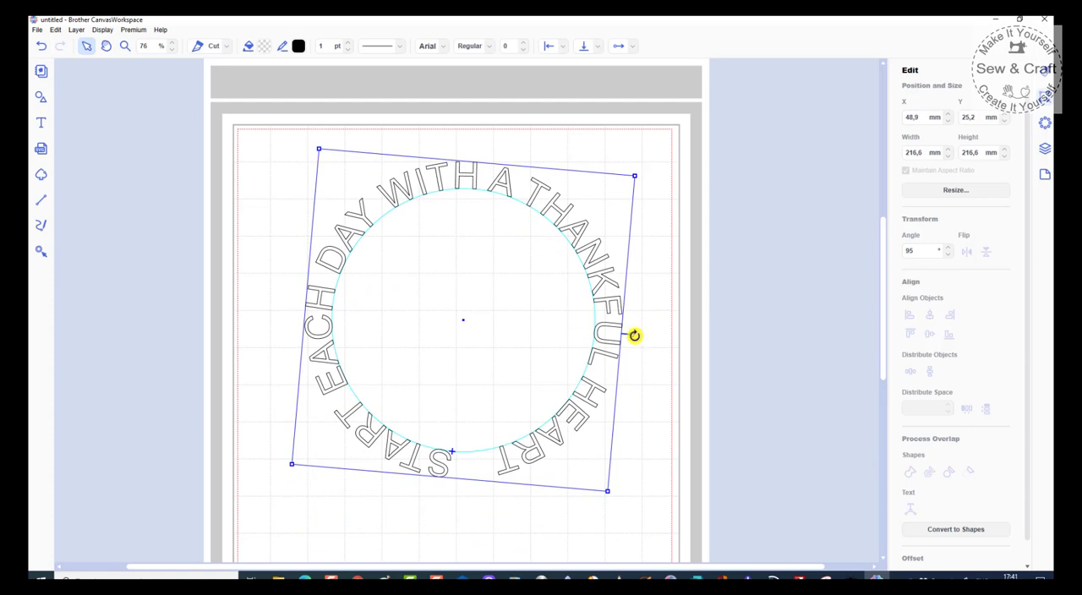
drag(633, 333, 631, 326)
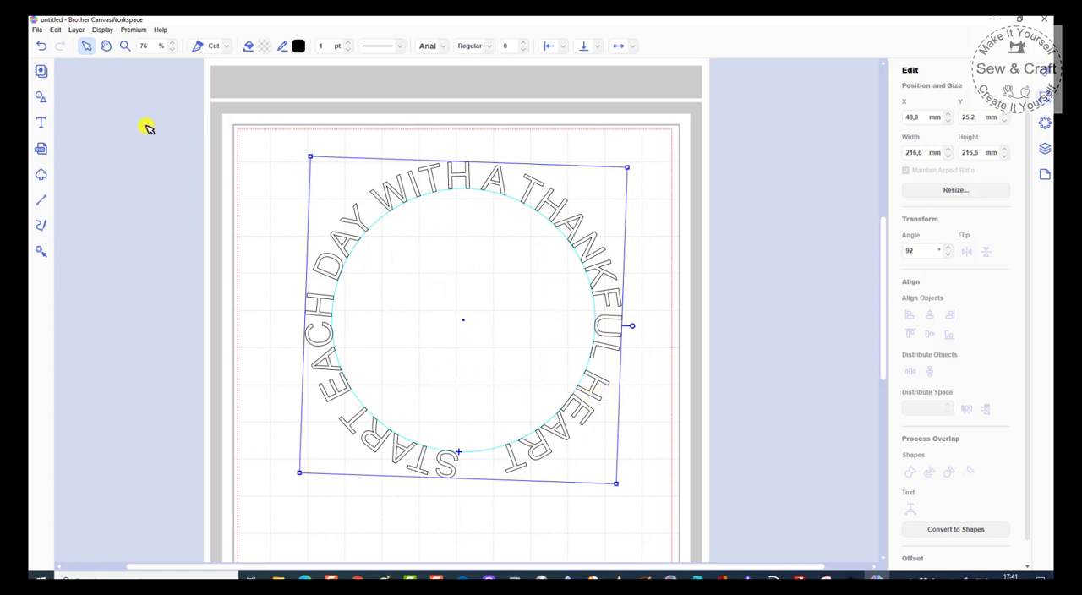
Step: Add the first basic heart shape, enlarge it to about 114 mm, and place it near the middle of the circular text
click(40, 99)
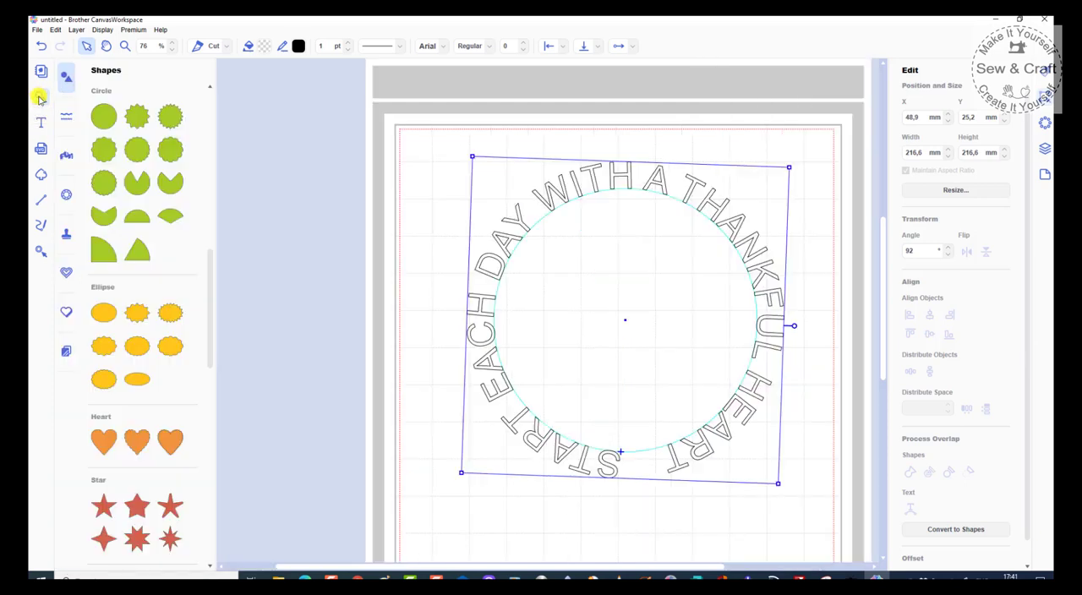
click(105, 448)
drag(457, 235, 612, 352)
drag(699, 245, 720, 230)
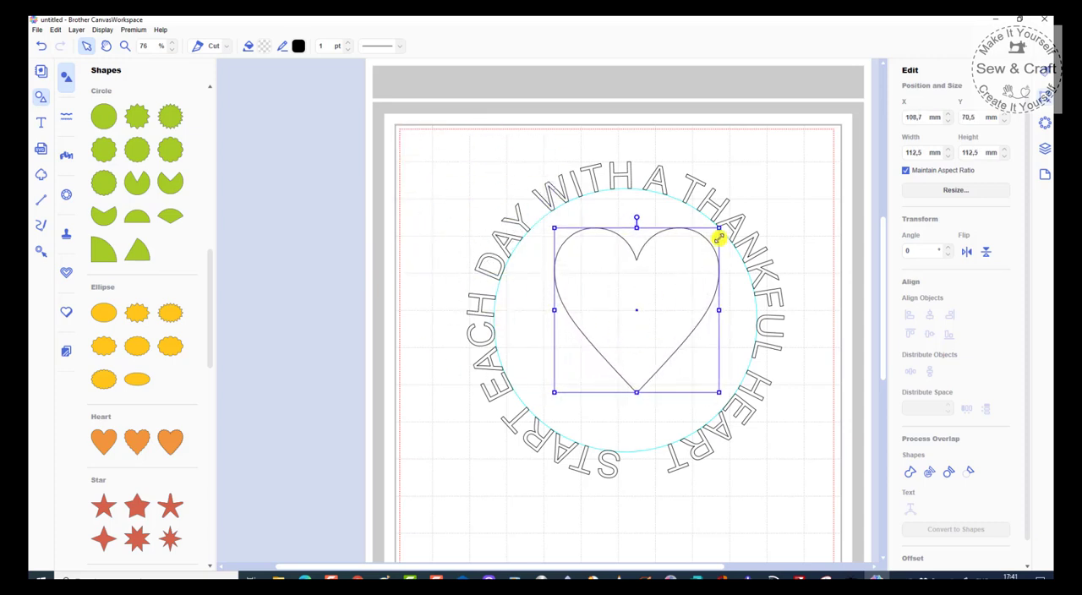
drag(672, 280, 669, 293)
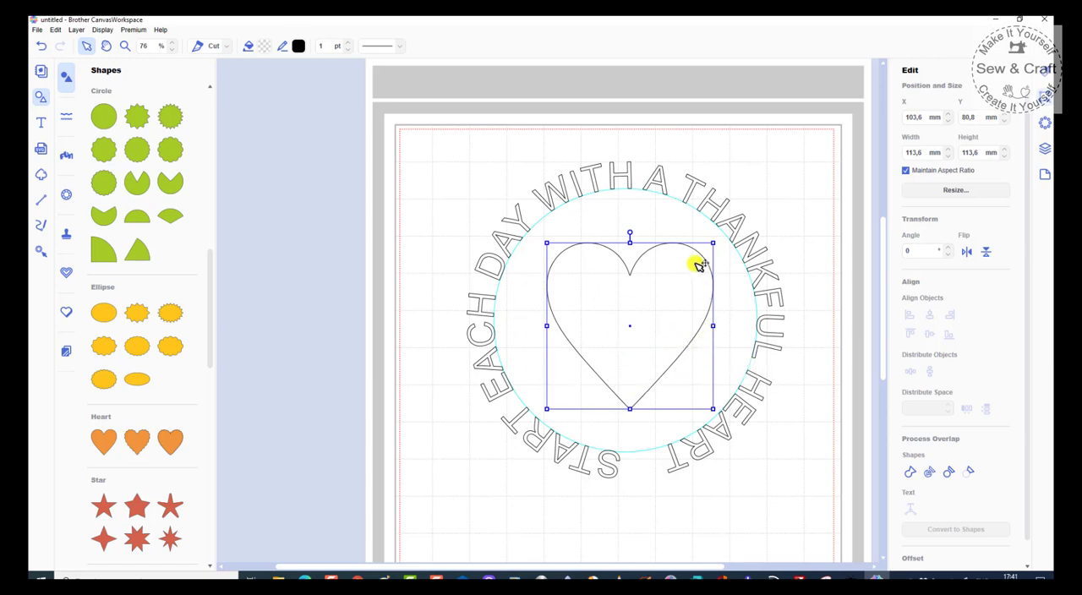
Step: Align the heart and the circular text to each other by their horizontal centres and vertical middles
shift+click(762, 263)
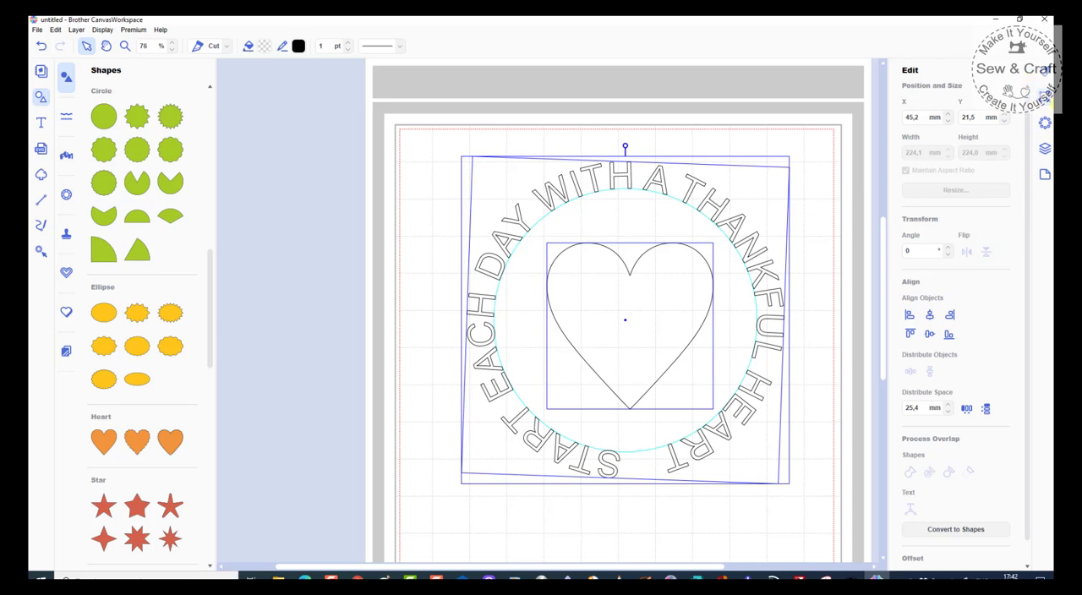
click(930, 317)
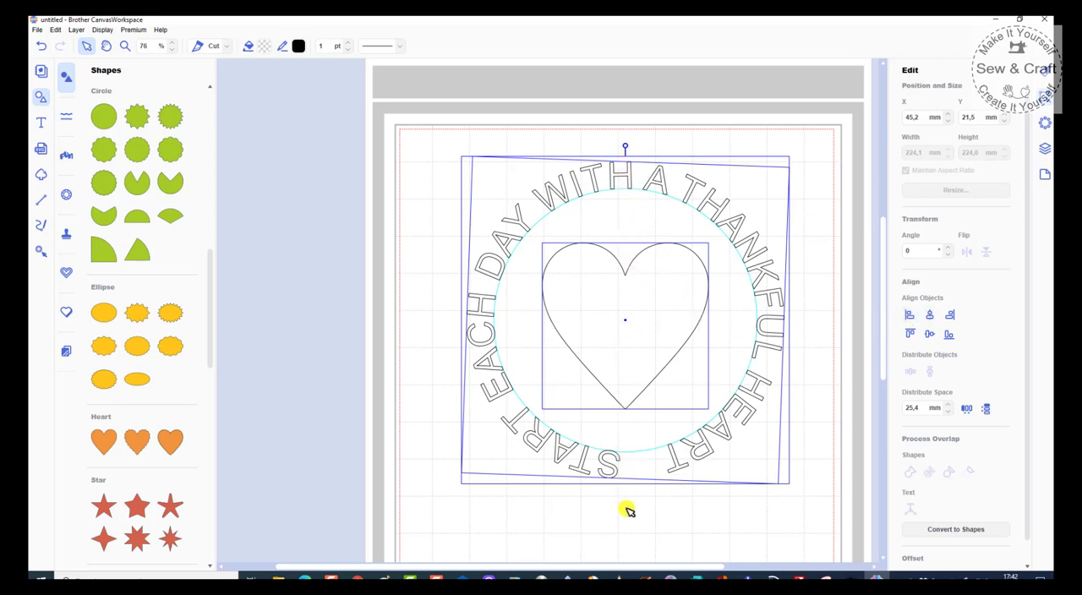
click(930, 336)
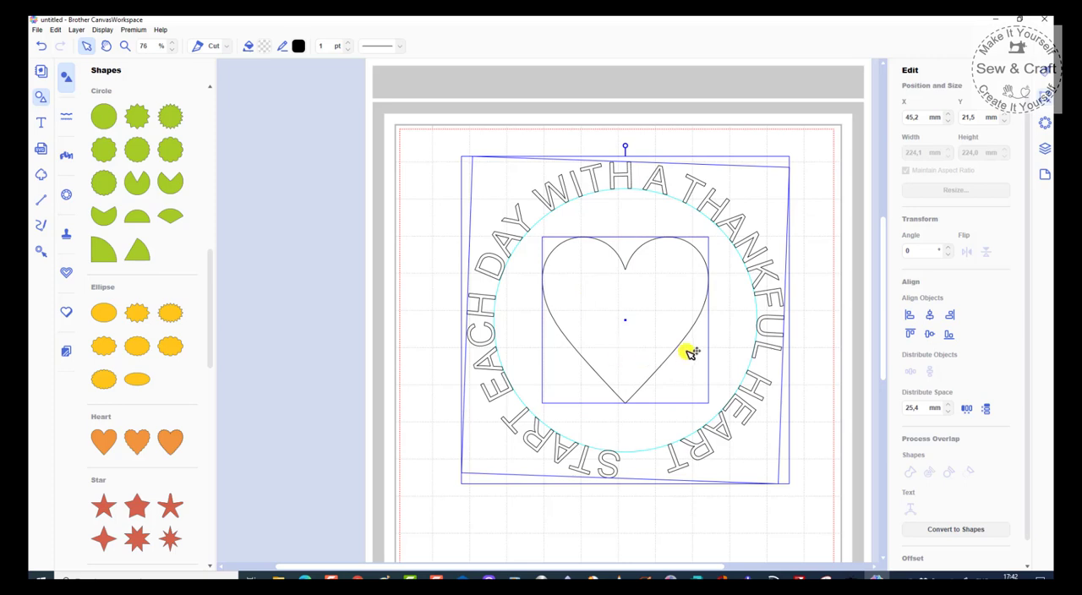
click(692, 519)
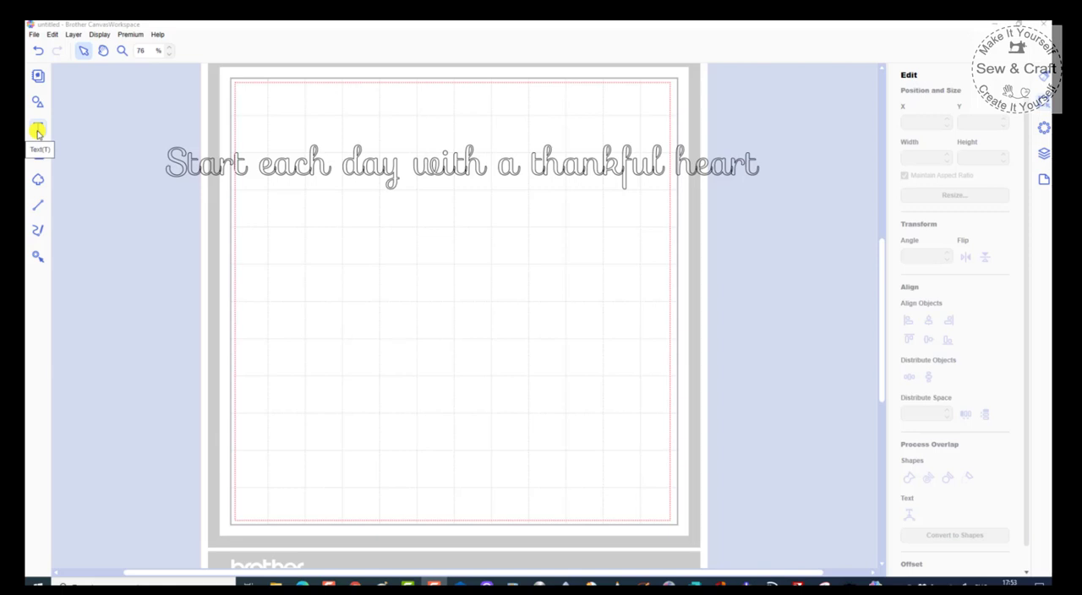
click(38, 131)
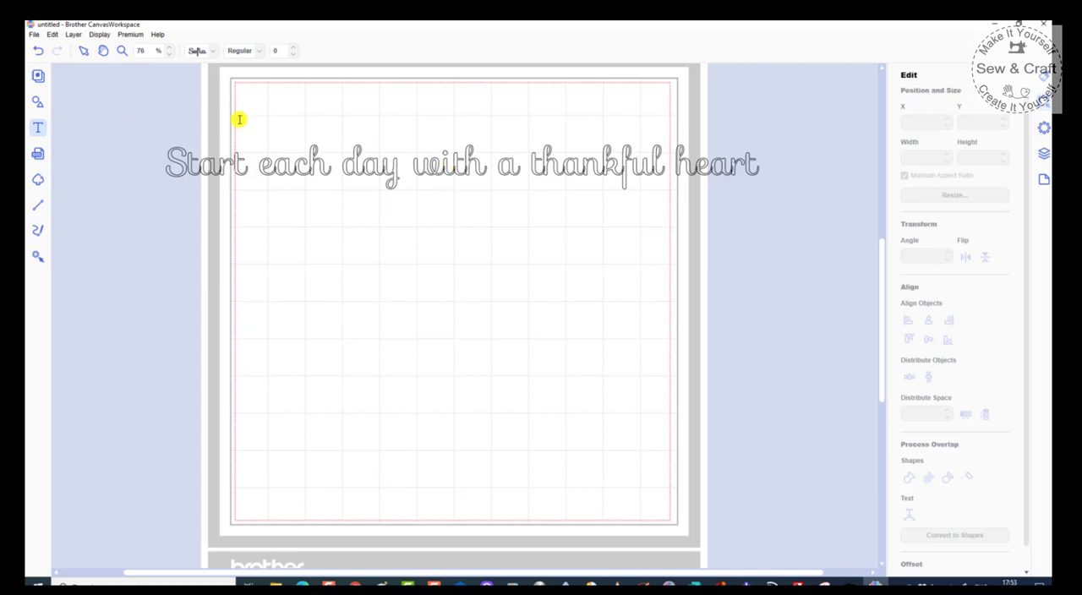
click(775, 160)
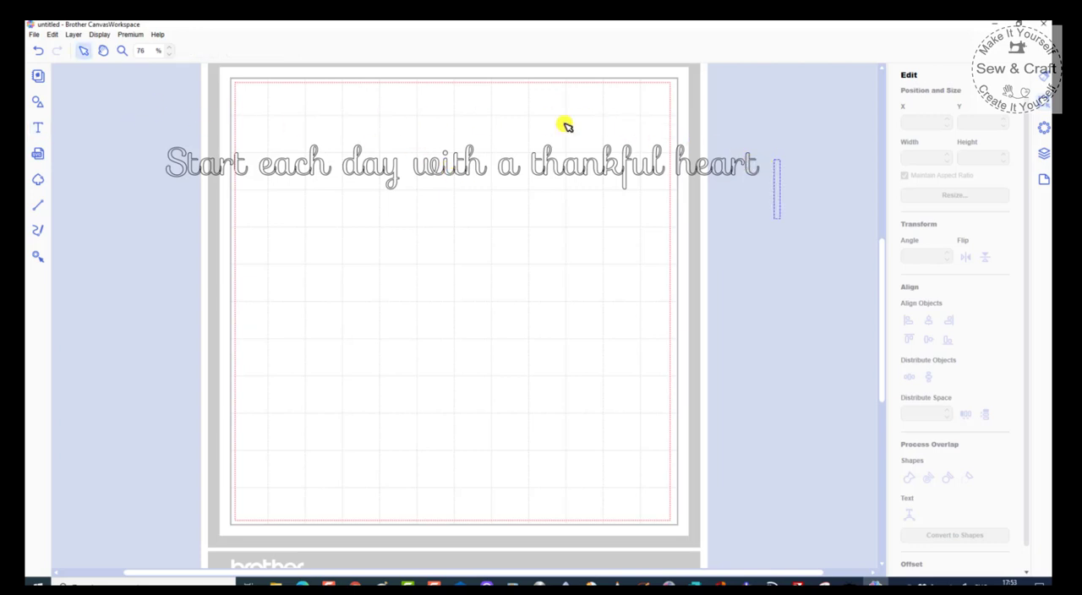
click(134, 137)
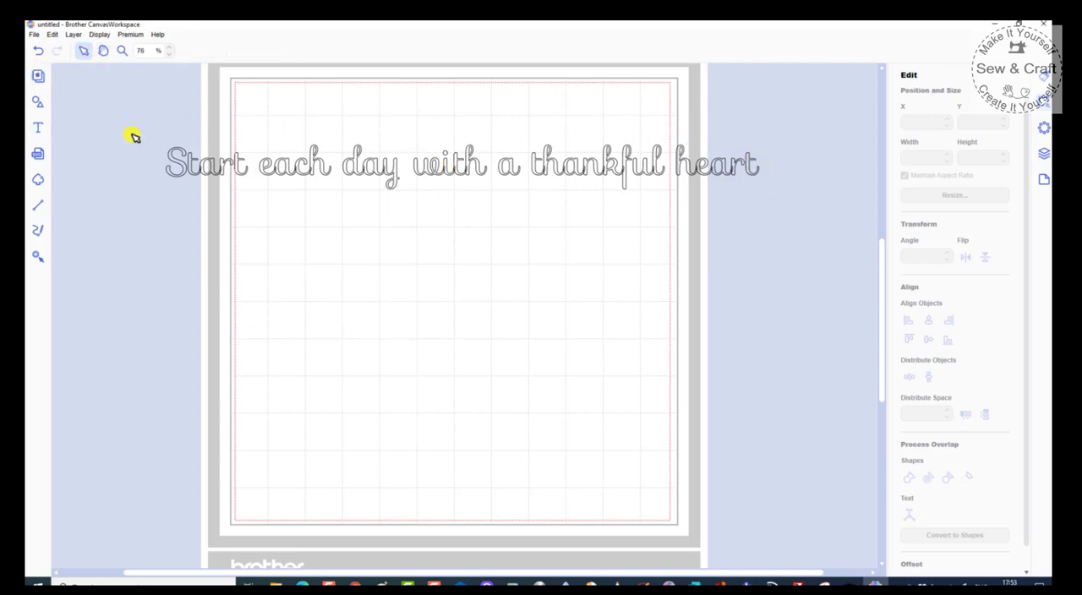
Step: Weld the letters of the script text "Start each day with a thankful heart" into one outline
drag(156, 145, 780, 208)
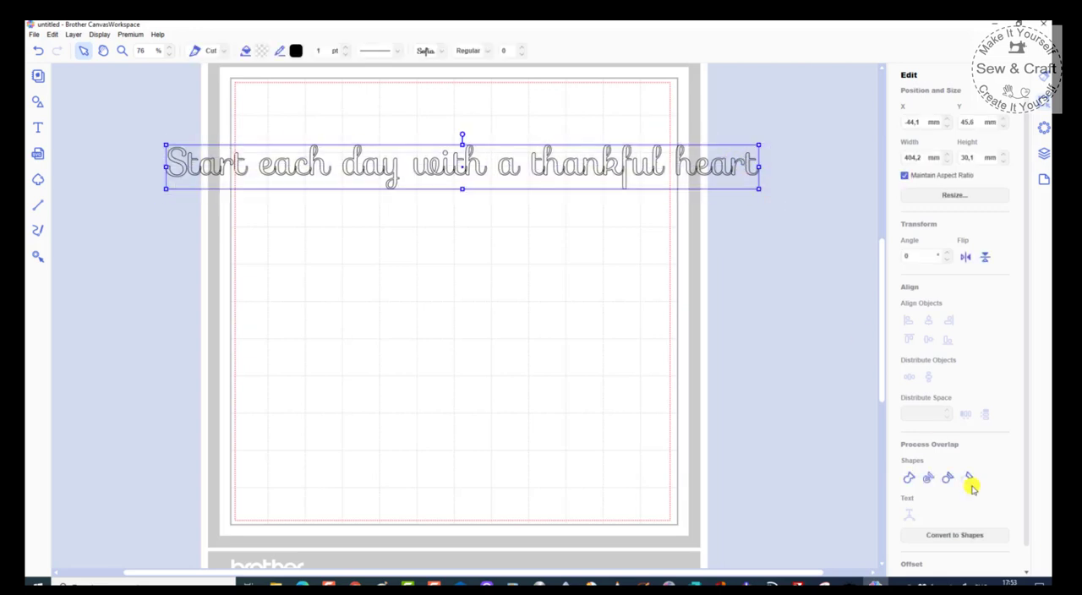
click(908, 480)
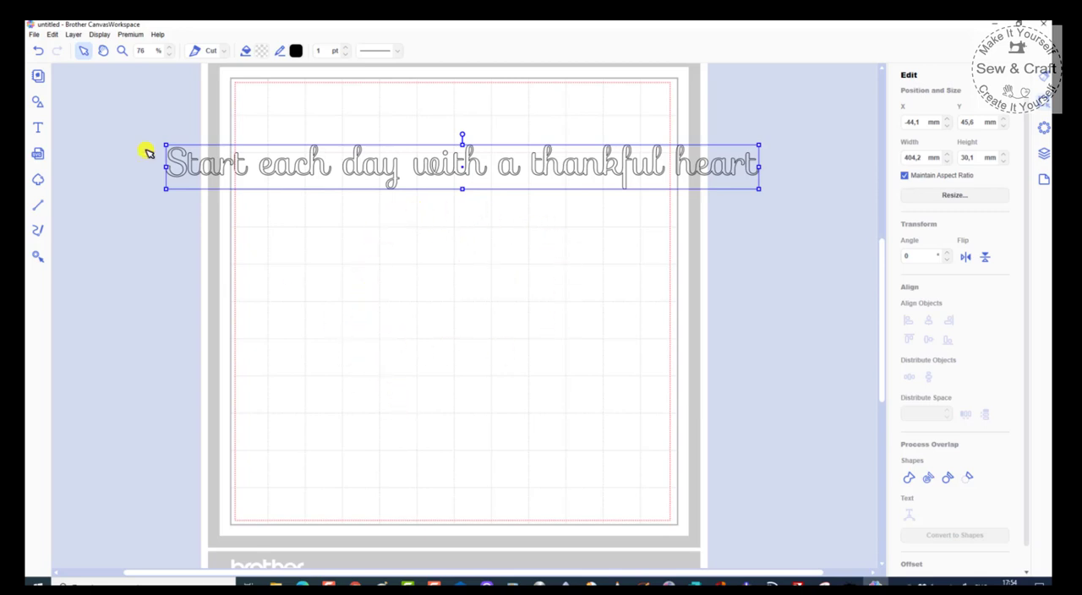
Step: Add a plain circle and place it below the welded script text
click(37, 101)
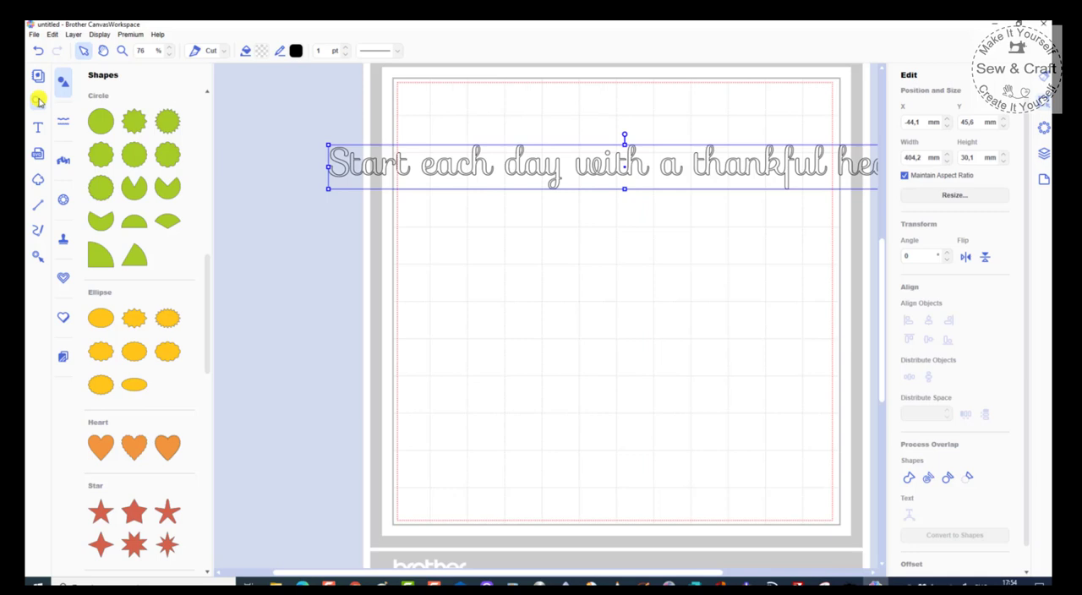
click(99, 119)
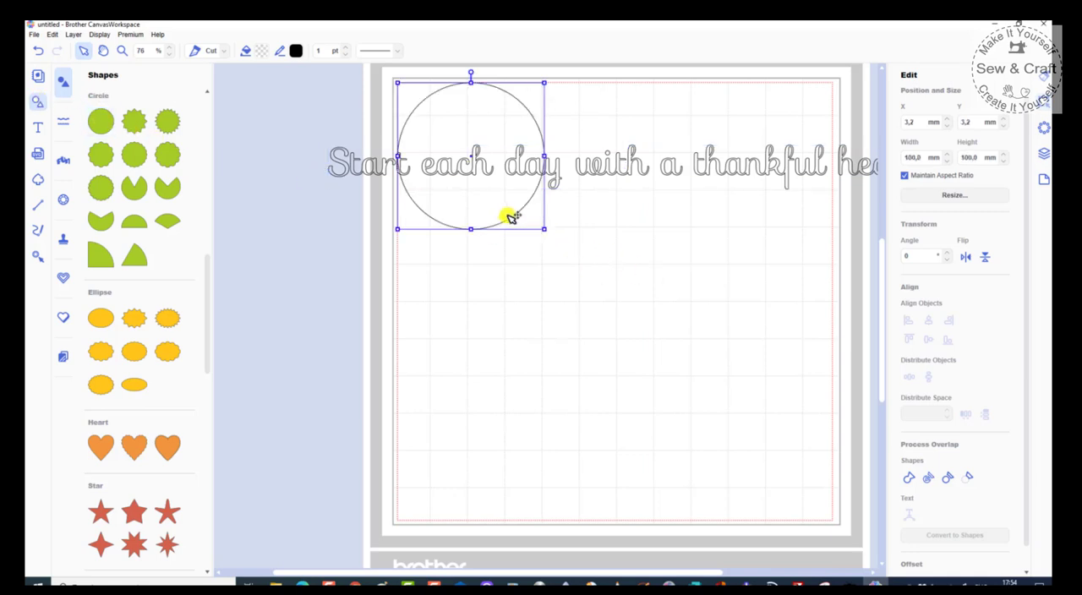
drag(509, 216, 653, 361)
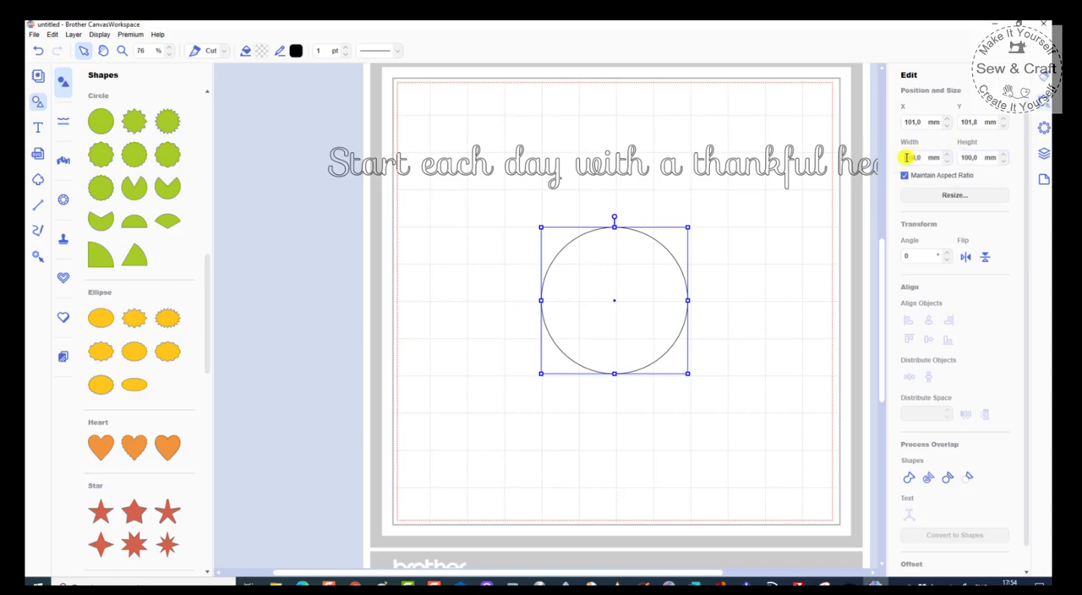
Step: Resize the circle proportionally to 150 mm and move it beneath the words "day with a"
drag(907, 157, 941, 158)
text(150,0)
key(Return)
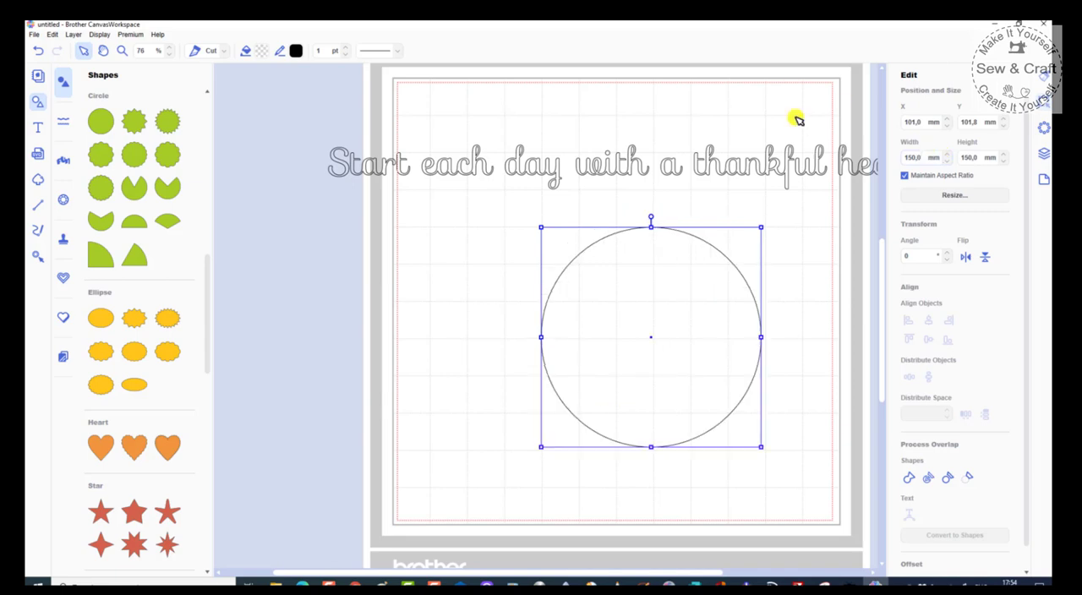
drag(652, 405, 586, 395)
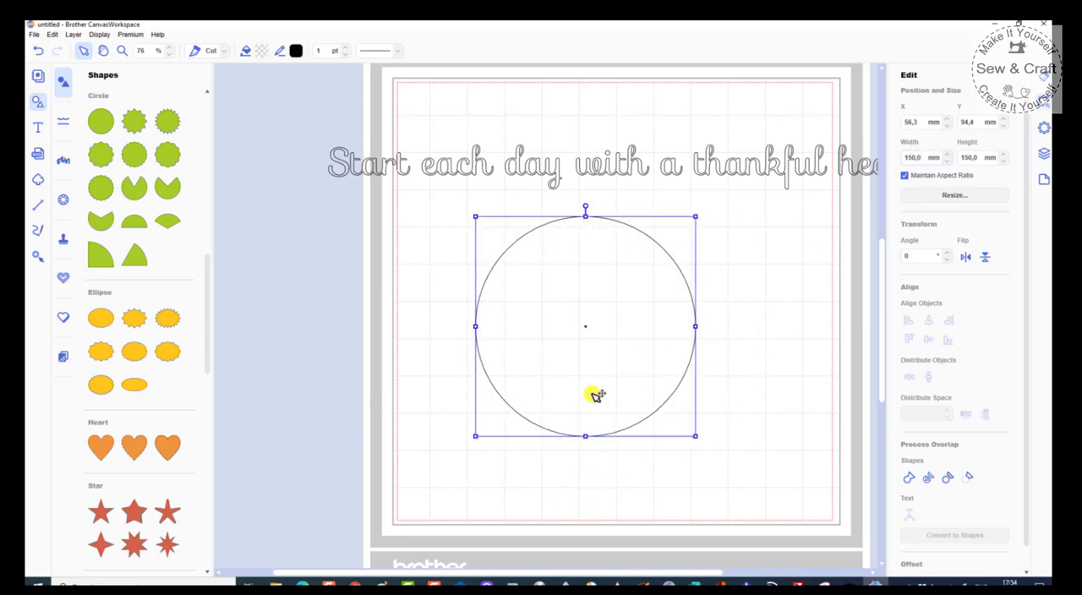
Step: Try to fit the welded script text to the circle's path
shift+click(597, 171)
right_click(597, 170)
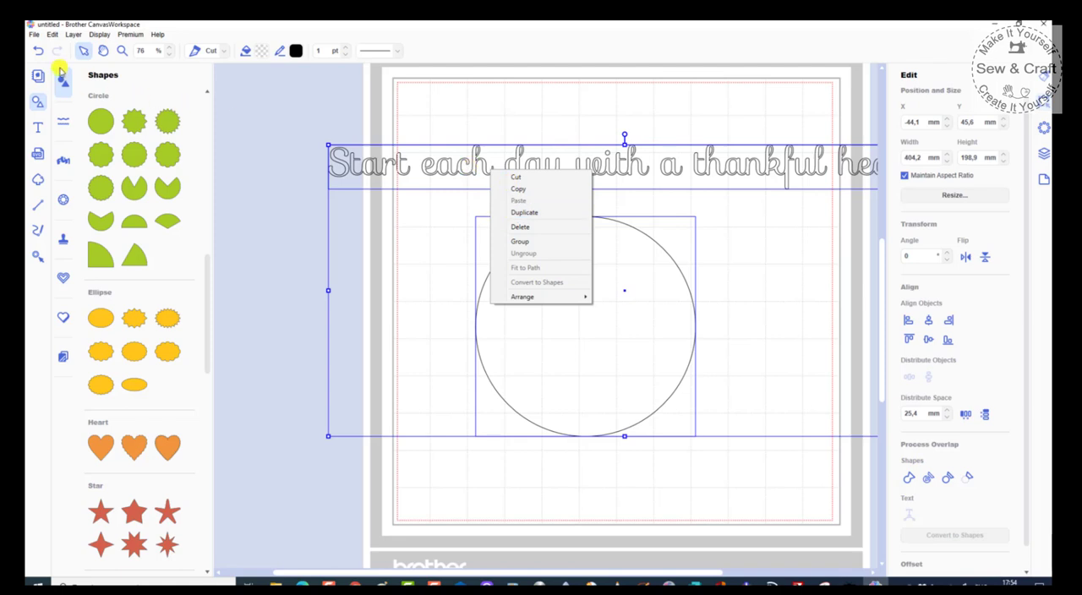
click(36, 101)
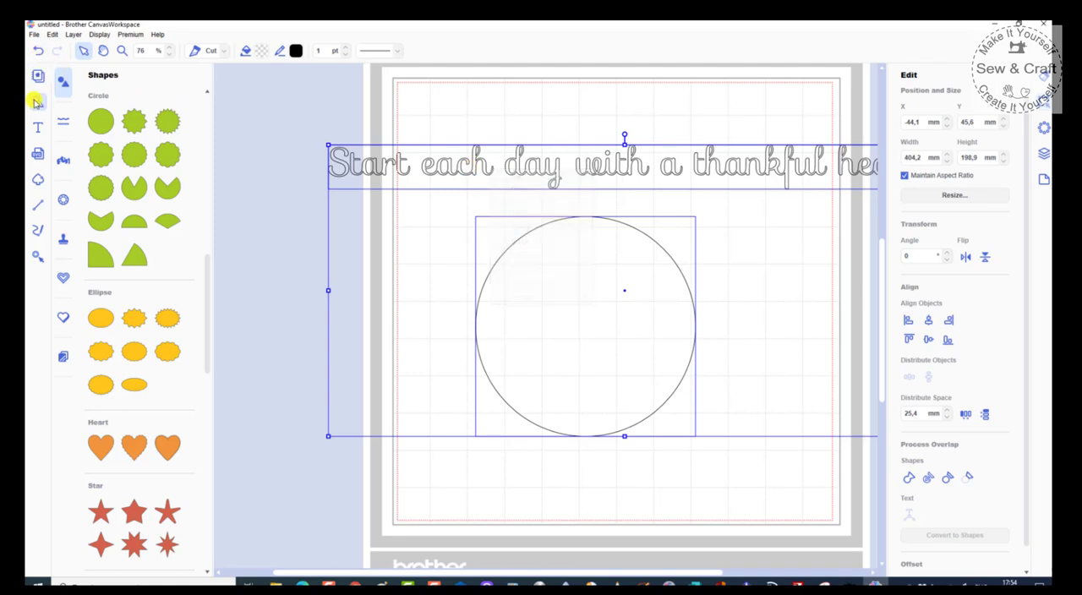
click(36, 101)
Step: Undo the circle's placement, resizing and insertion, along with the welding of the script text
click(37, 51)
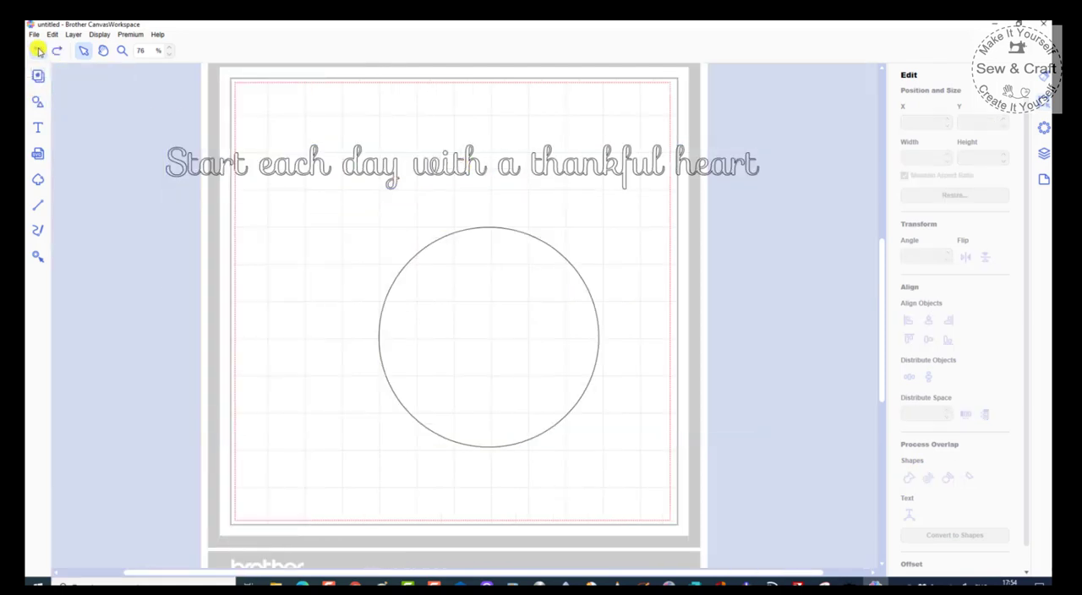
click(38, 52)
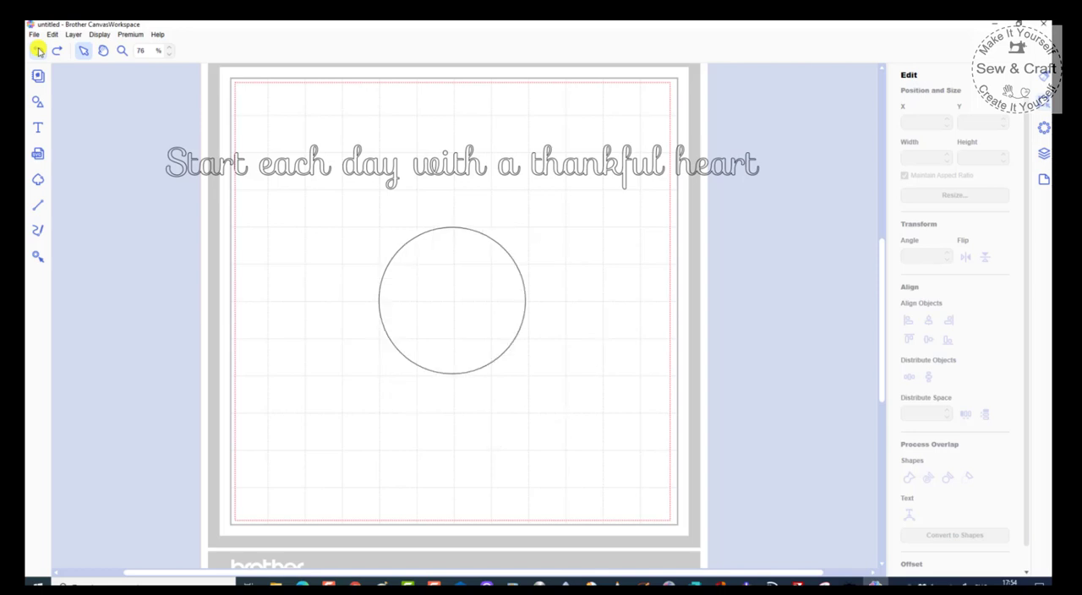
click(38, 51)
click(38, 52)
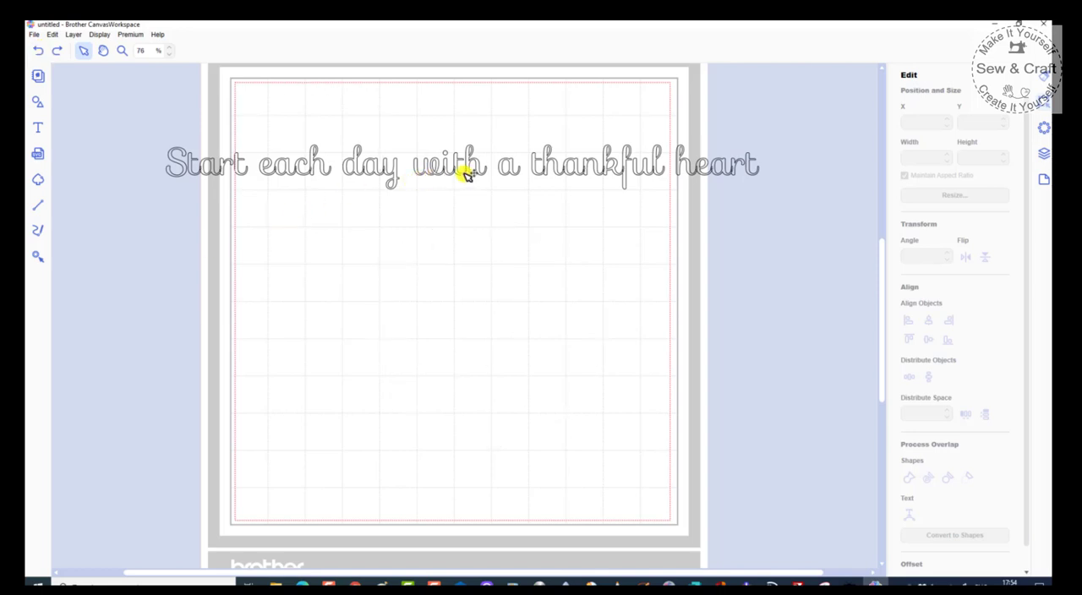
Step: Add a plain circle and place it below the unwelded script text at about X 91 mm, Y 86 mm
scroll(461, 166, up, 5)
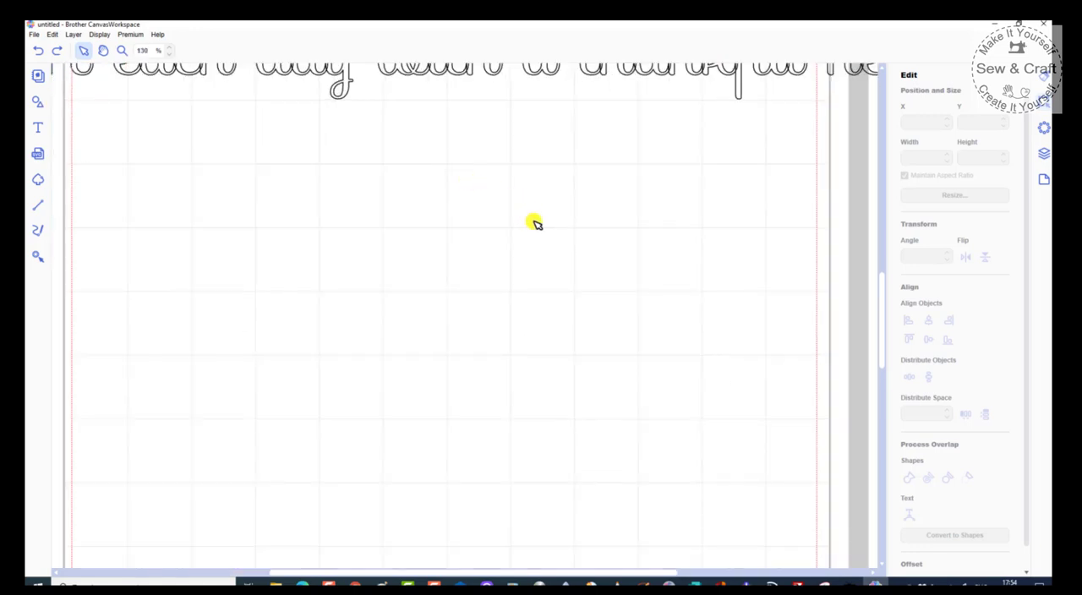
drag(882, 338, 882, 290)
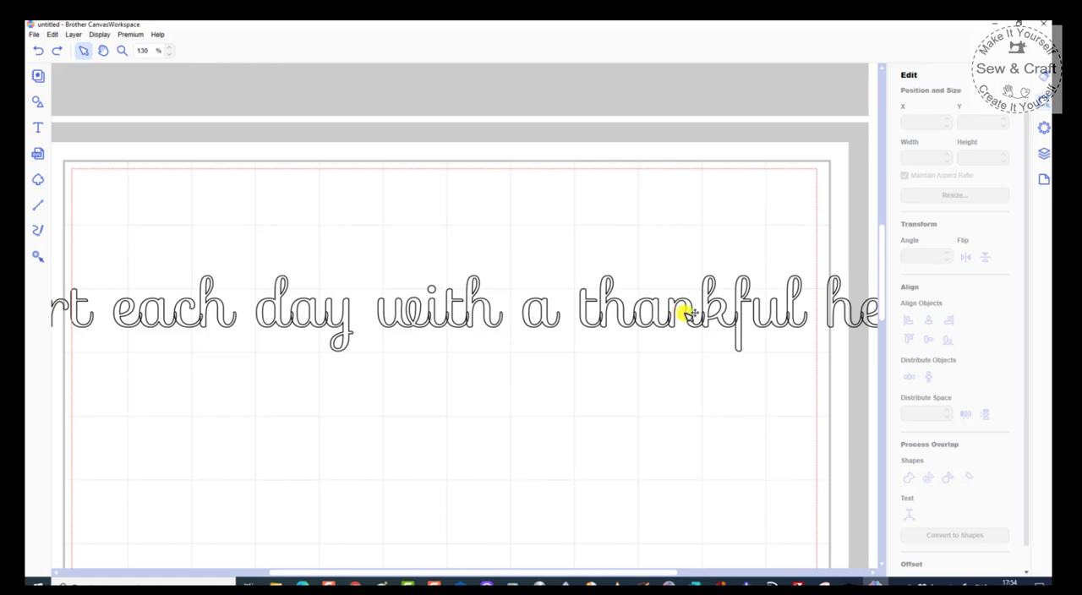
scroll(695, 315, down, 3)
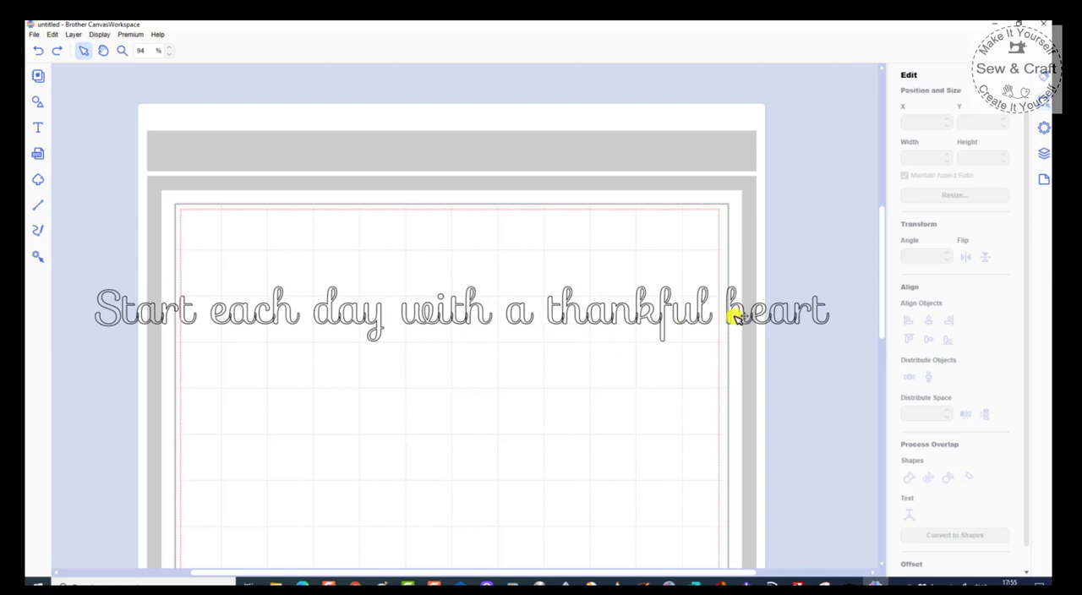
click(38, 103)
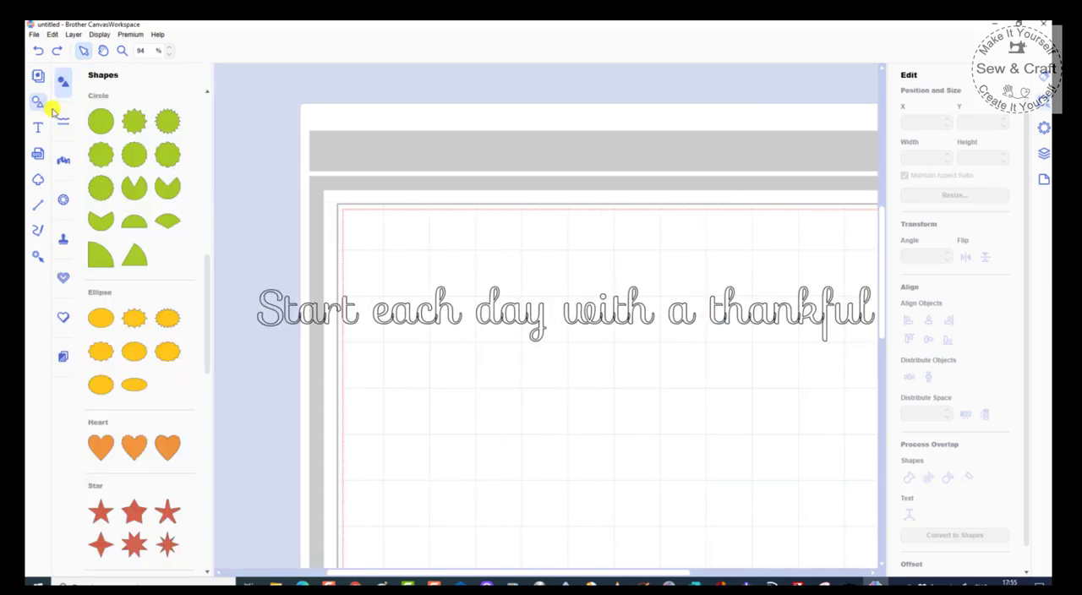
click(101, 121)
drag(496, 233, 609, 484)
click(504, 364)
drag(459, 382, 621, 536)
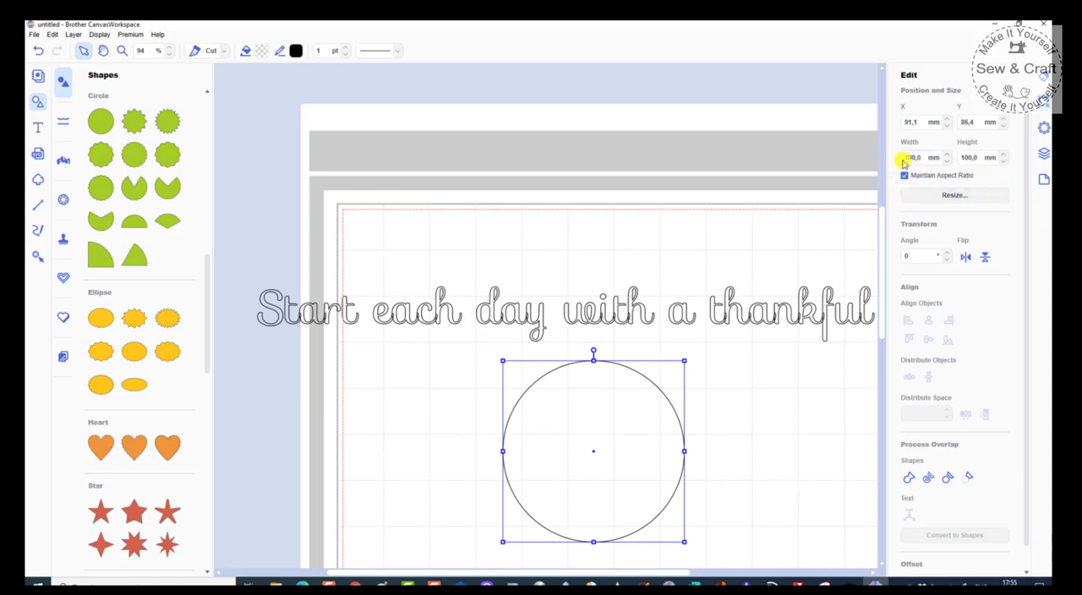
Step: Resize the circle proportionally to 150 mm
drag(909, 157, 946, 157)
key(Return)
scroll(542, 148, down, 3)
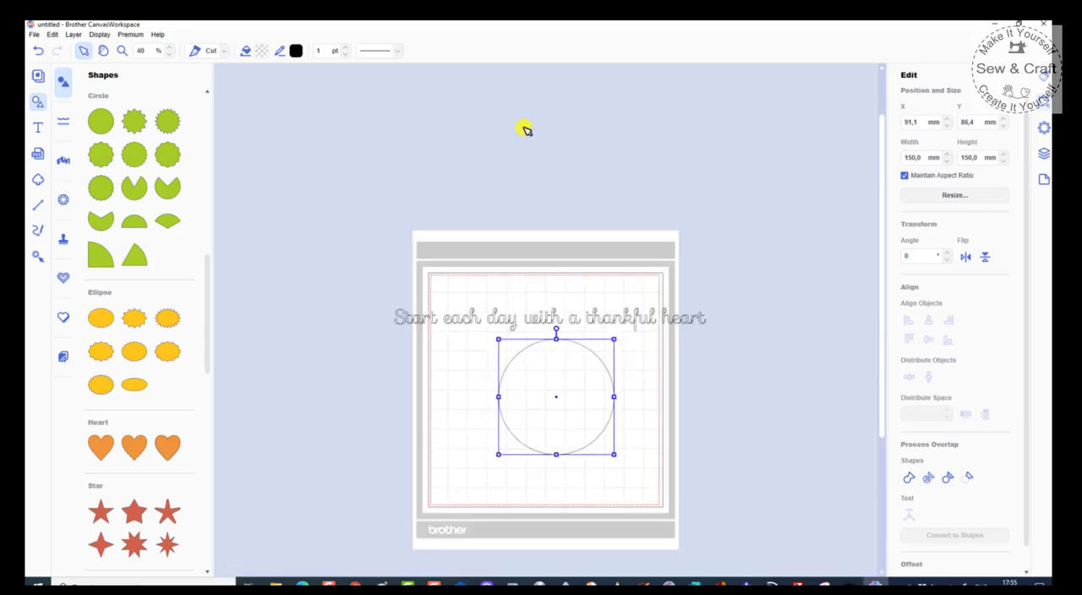
scroll(533, 399, up, 2)
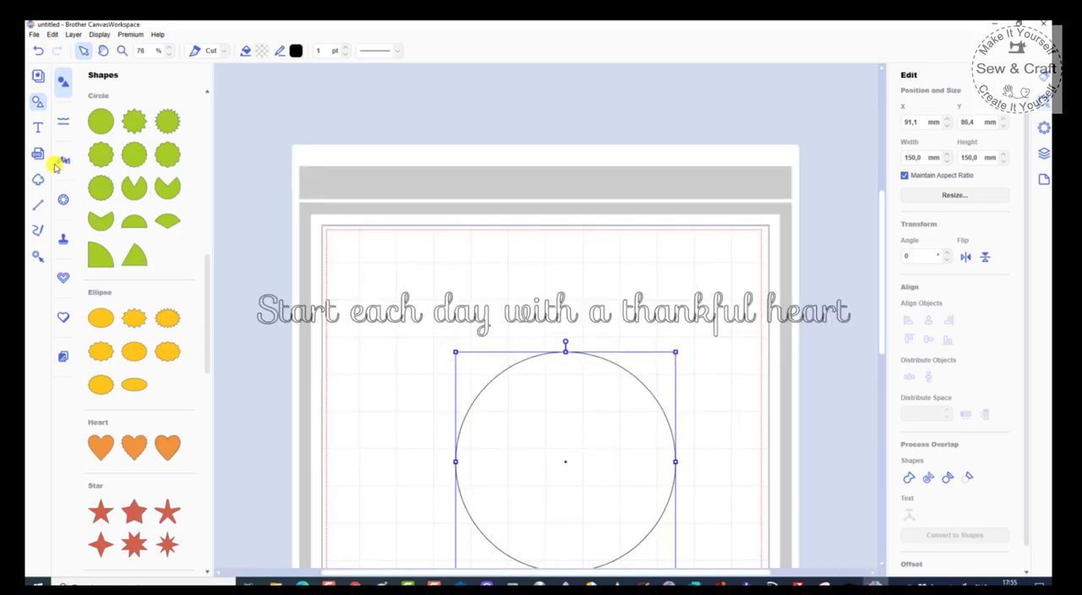
Step: Fit the unwelded "Start each day with a thankful heart" script text to the circle's path
click(38, 101)
scroll(447, 212, down, 2)
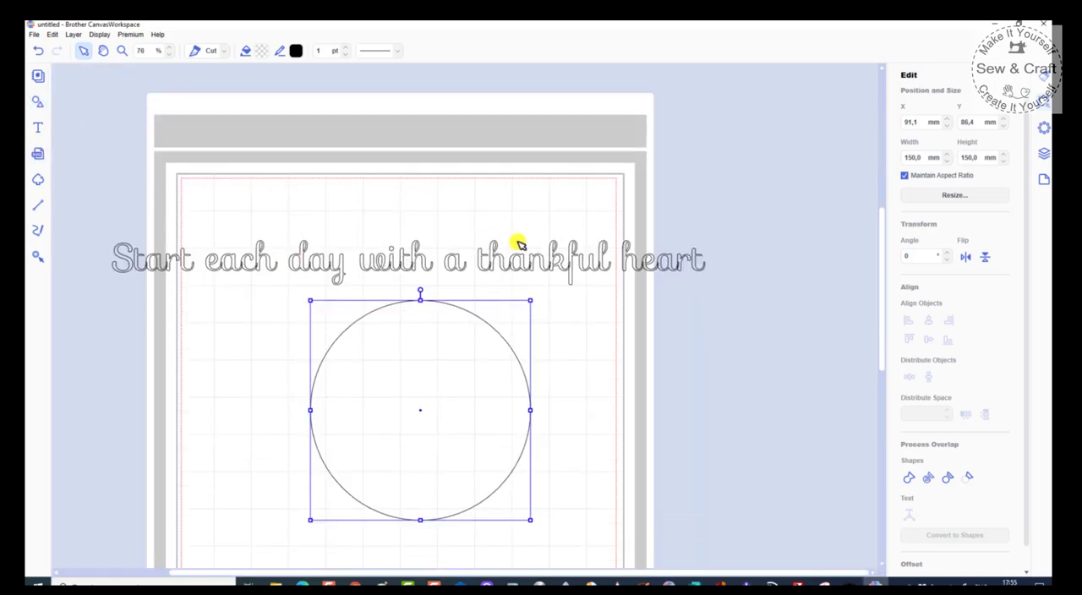
shift+click(460, 267)
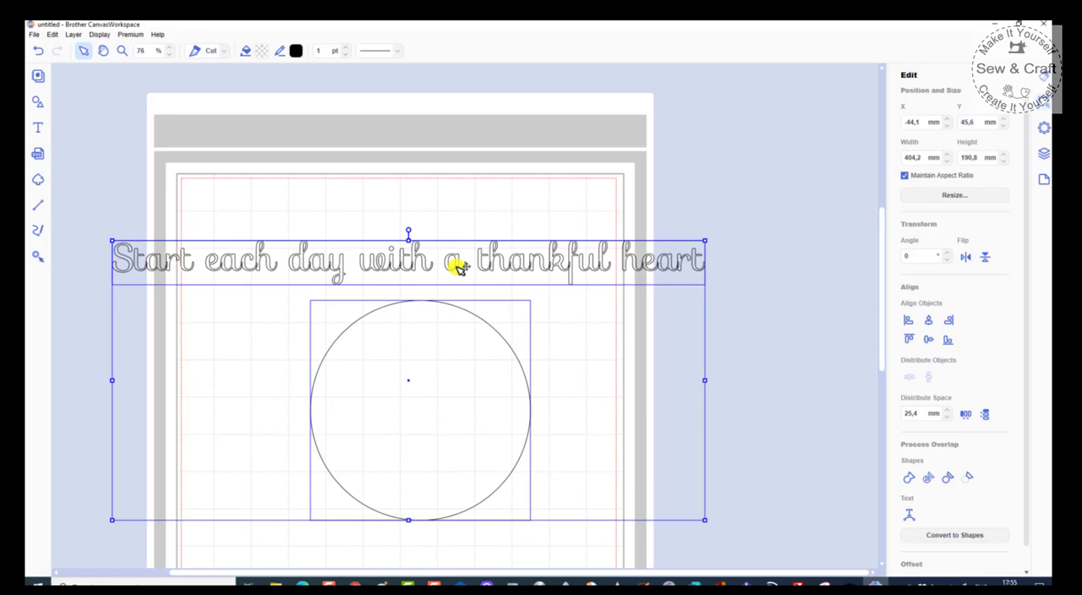
right_click(459, 267)
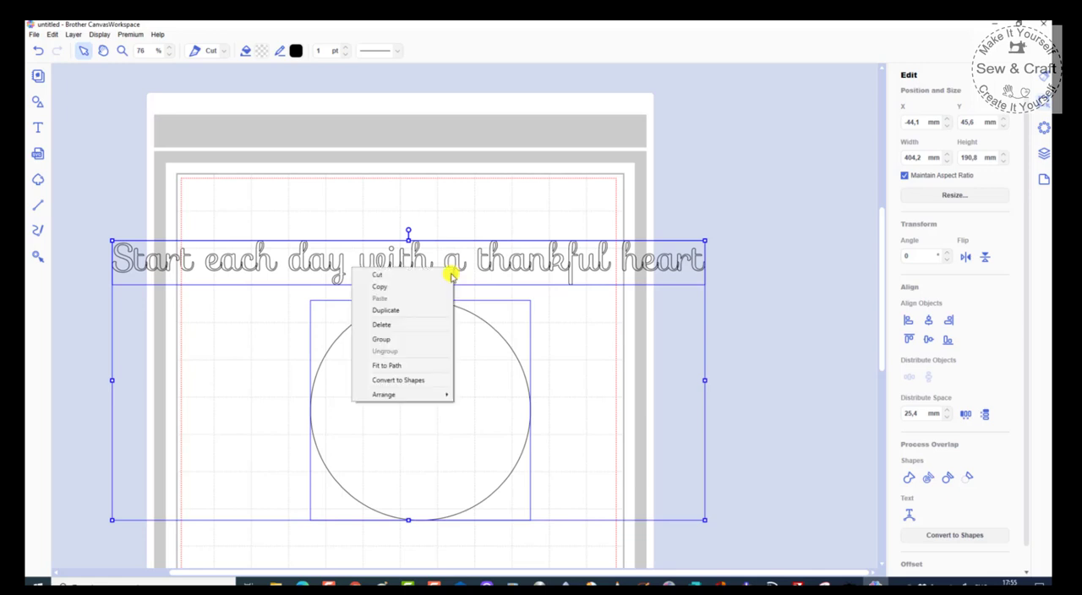
click(392, 367)
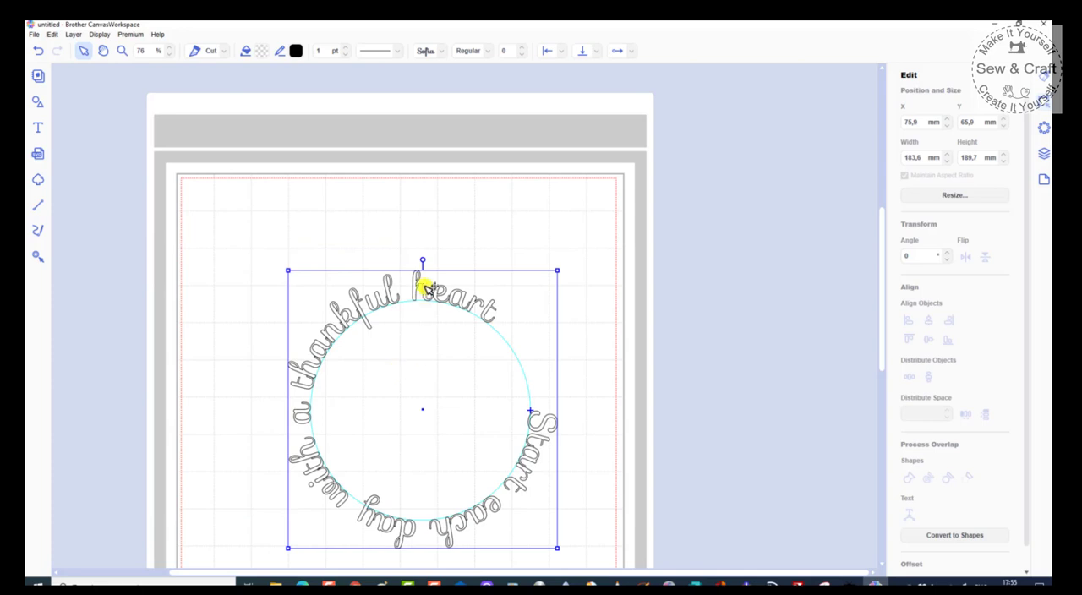
Step: Rotate the circular script text to about 116° so its gap faces down and move it up to about X 72 mm, Y 15 mm
drag(424, 261, 572, 485)
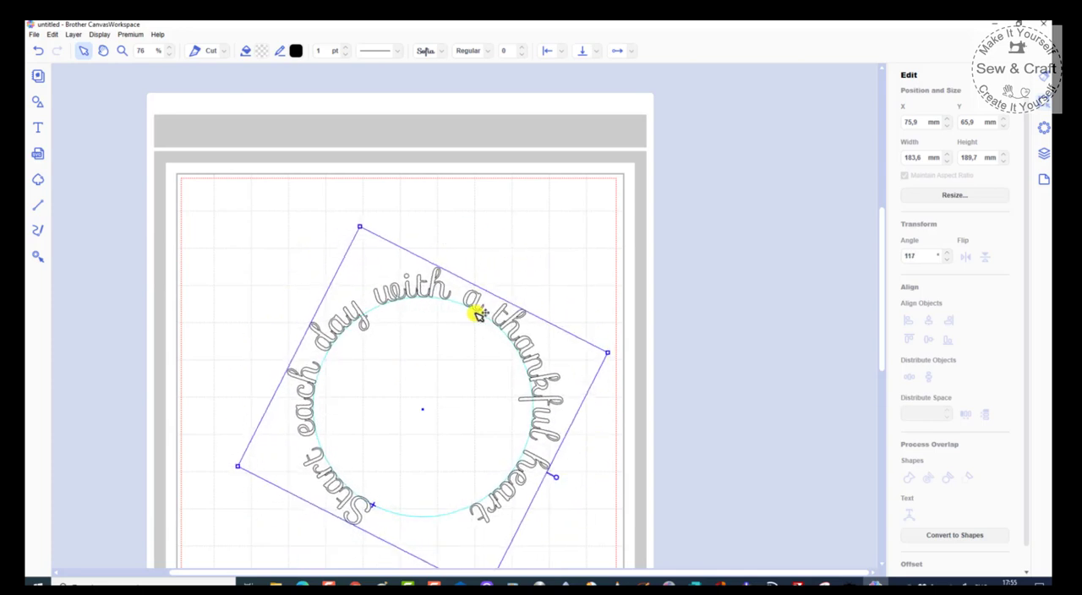
drag(433, 290, 429, 204)
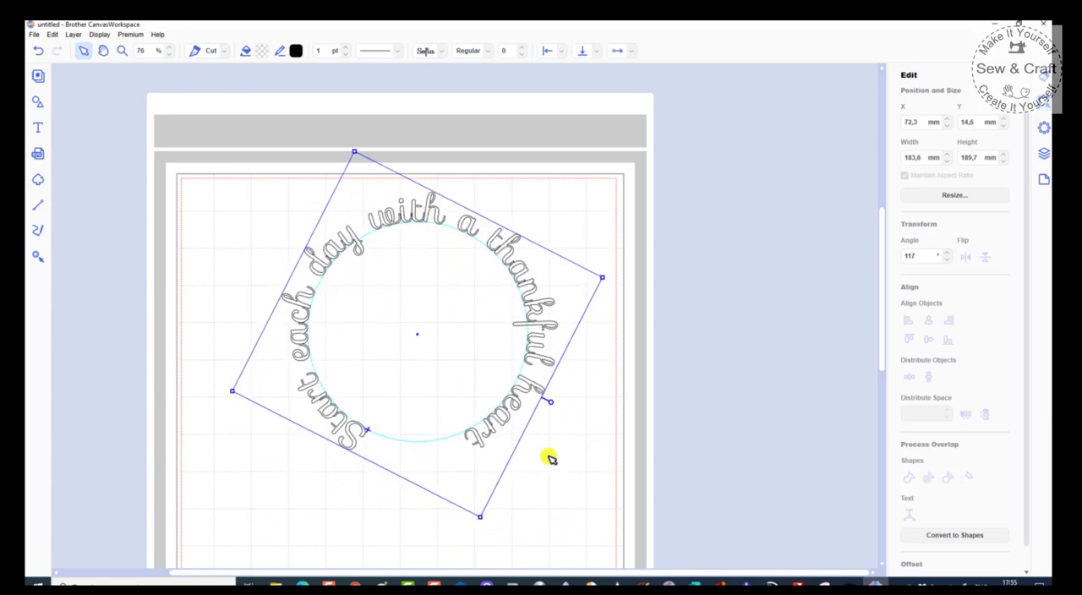
drag(553, 405, 551, 399)
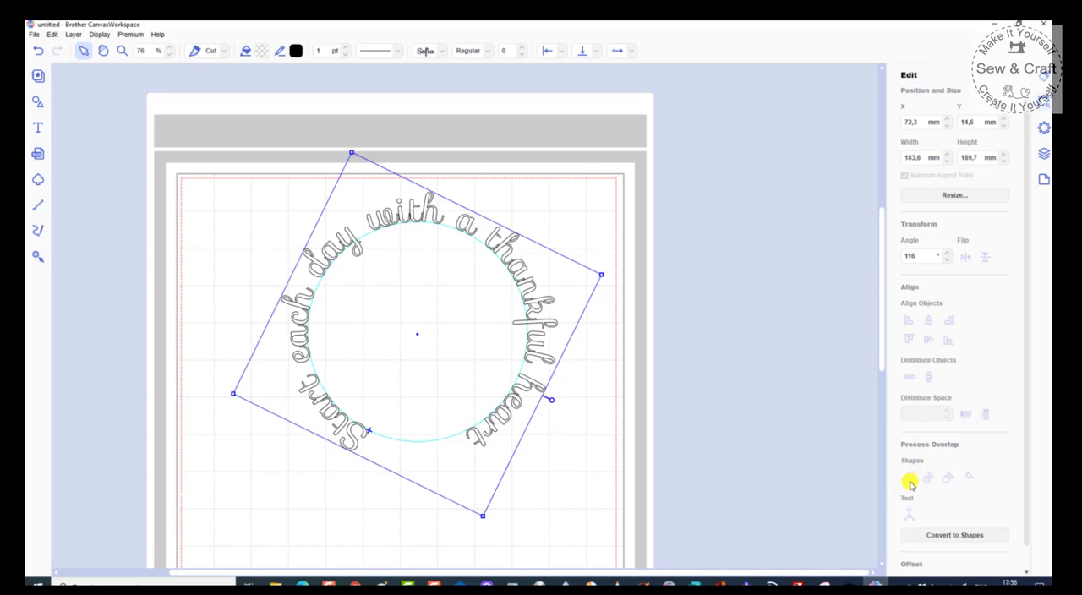
Step: Convert the rotated circular text to shapes and try welding its overlapping letters
click(963, 538)
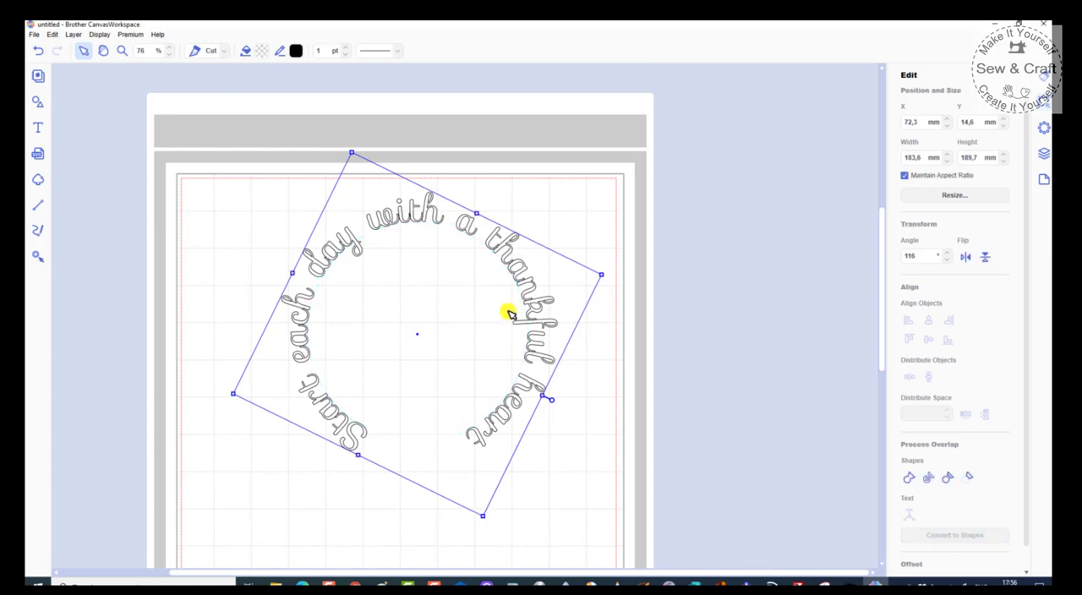
click(909, 480)
click(497, 522)
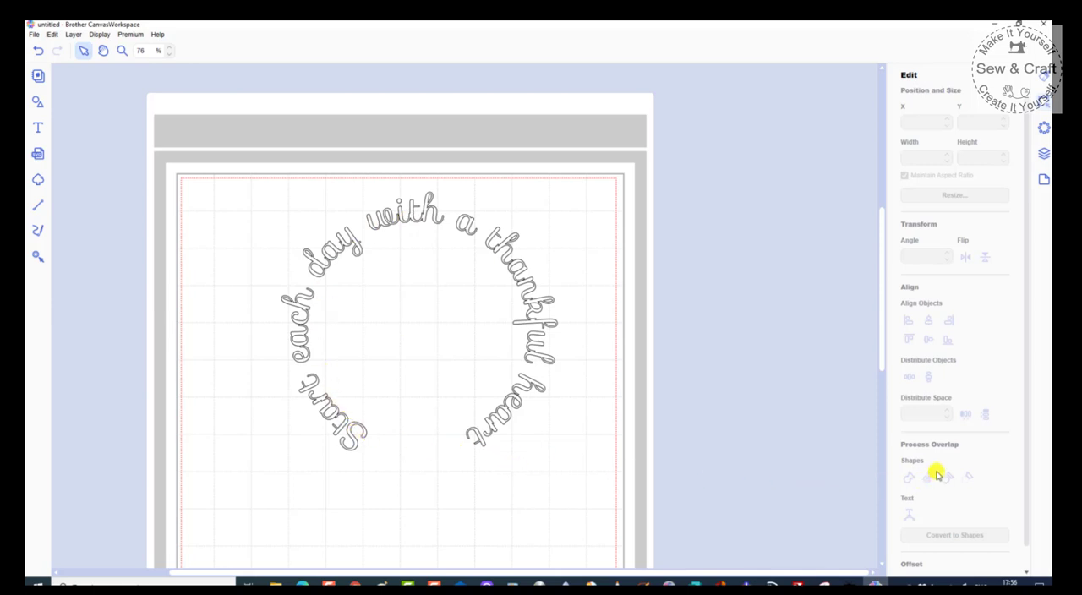
Step: Undo the welding and shape conversion of the circular text
click(40, 51)
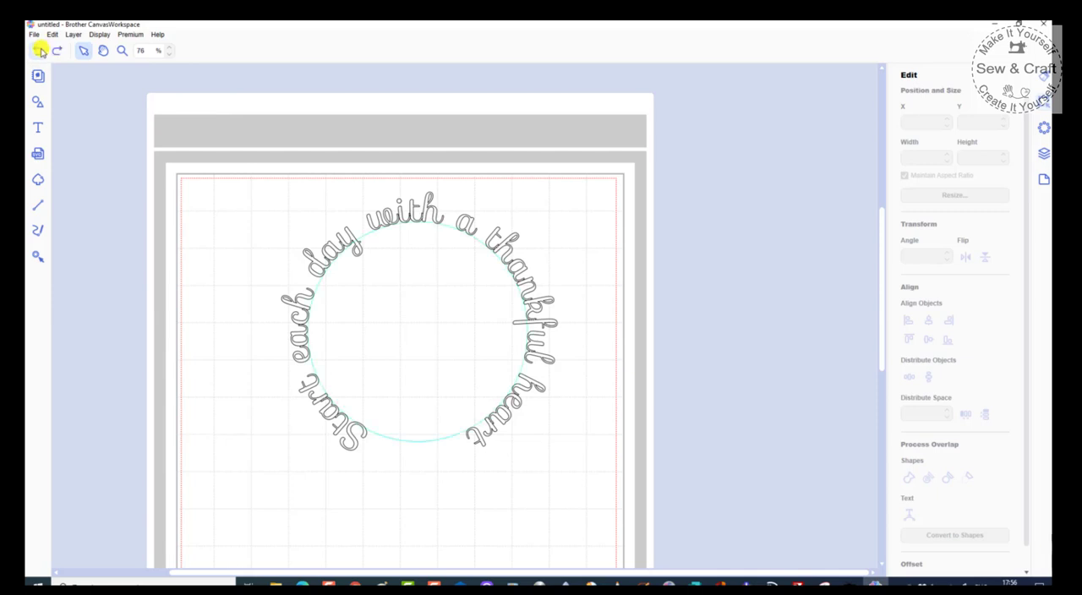
click(39, 51)
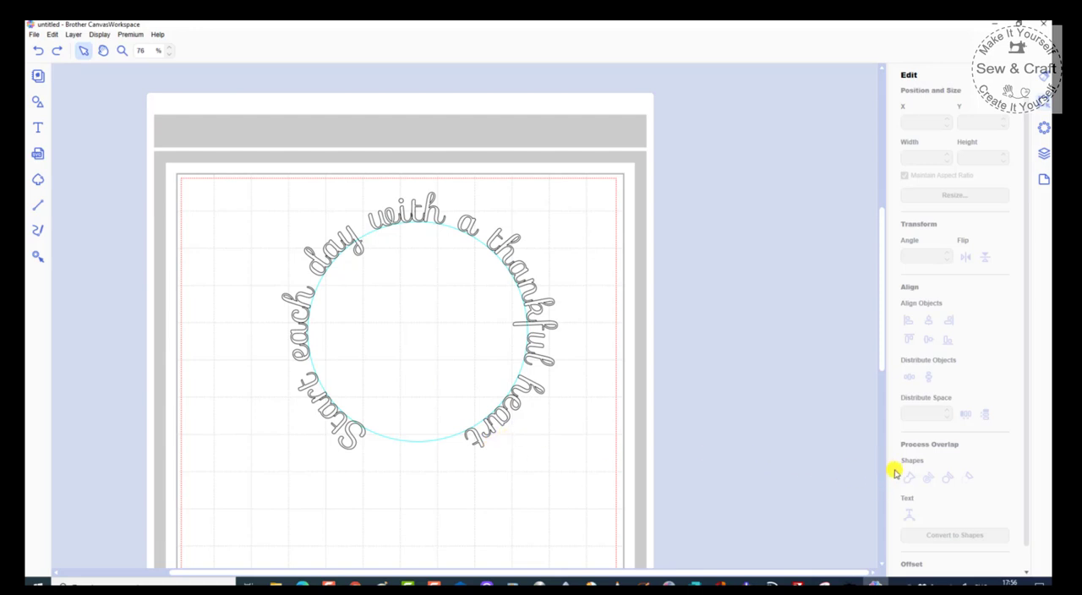
Step: Convert the circular script text to separate letter shapes and weld all of the letters together
click(548, 362)
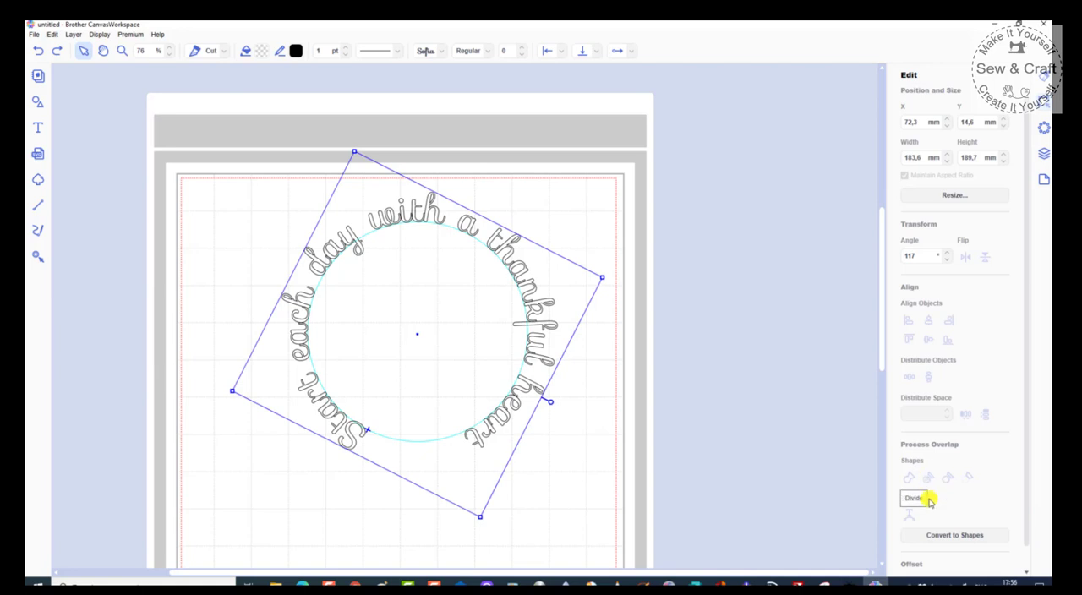
click(949, 539)
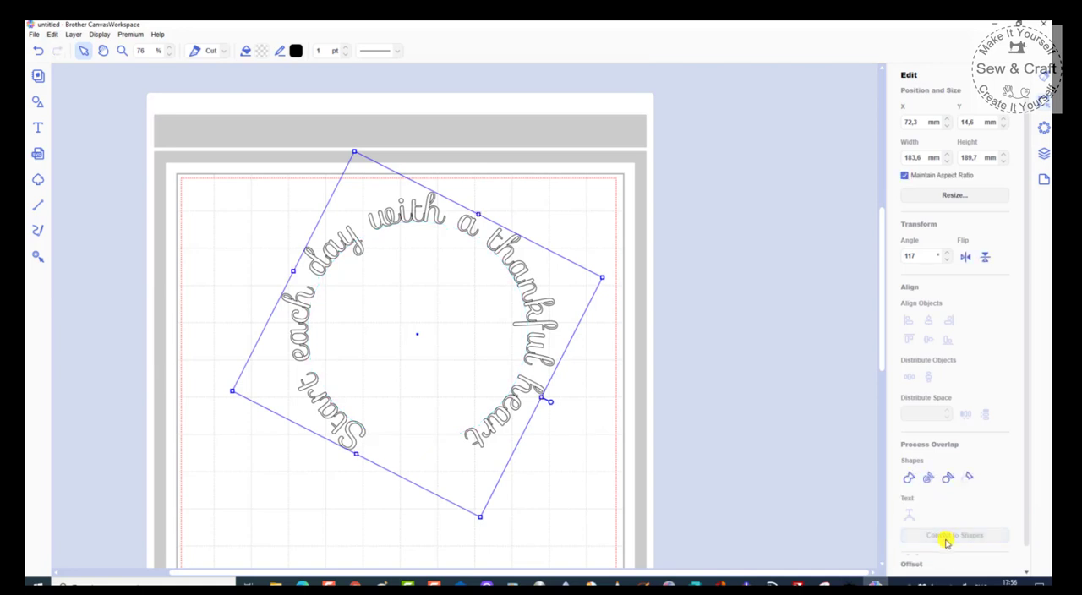
click(929, 478)
click(526, 447)
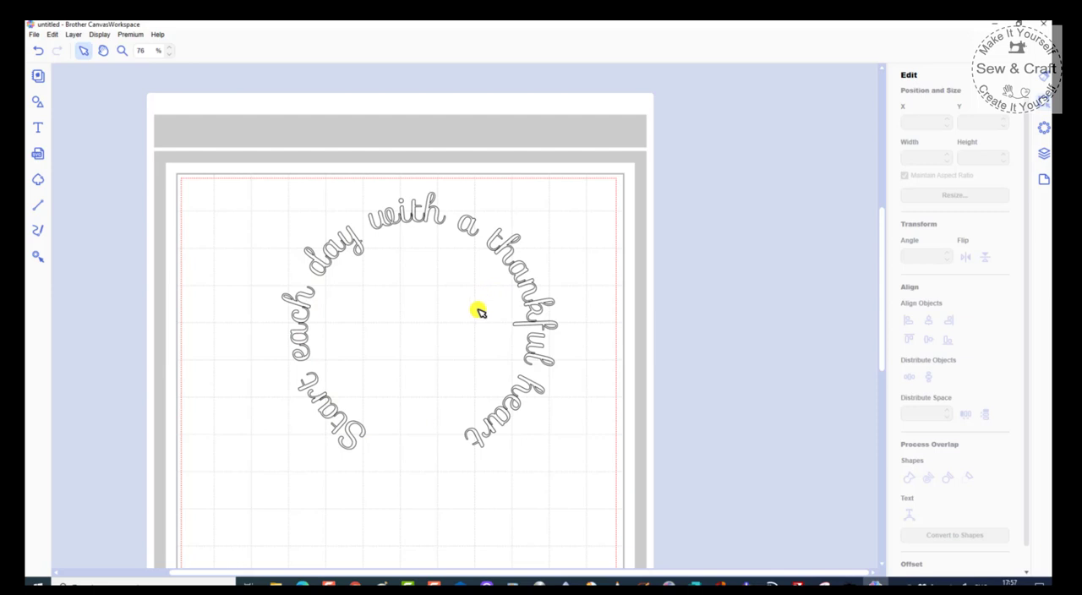
drag(236, 181, 603, 529)
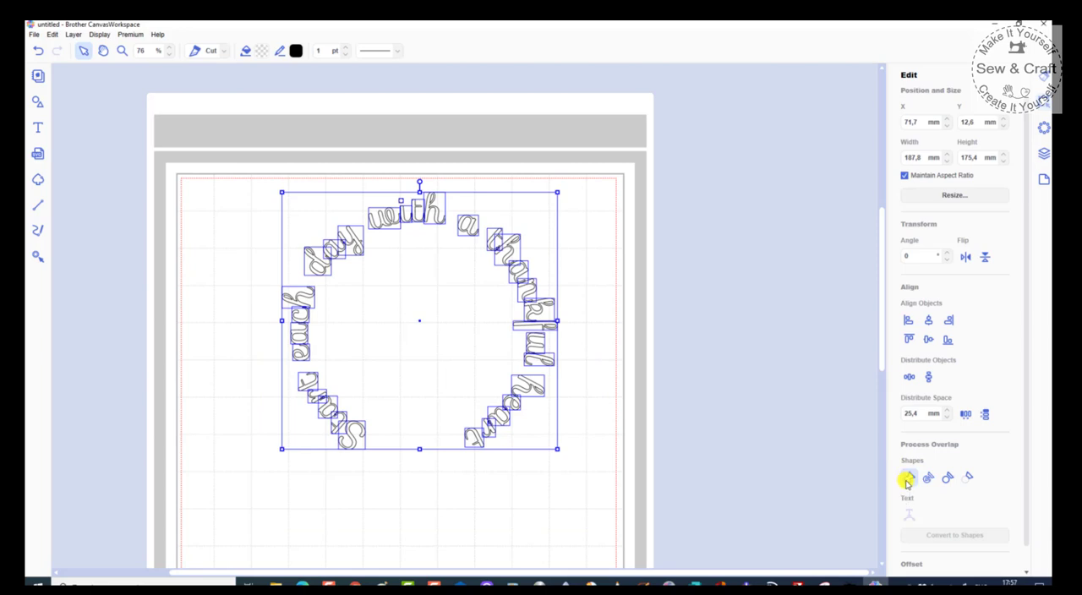
click(542, 491)
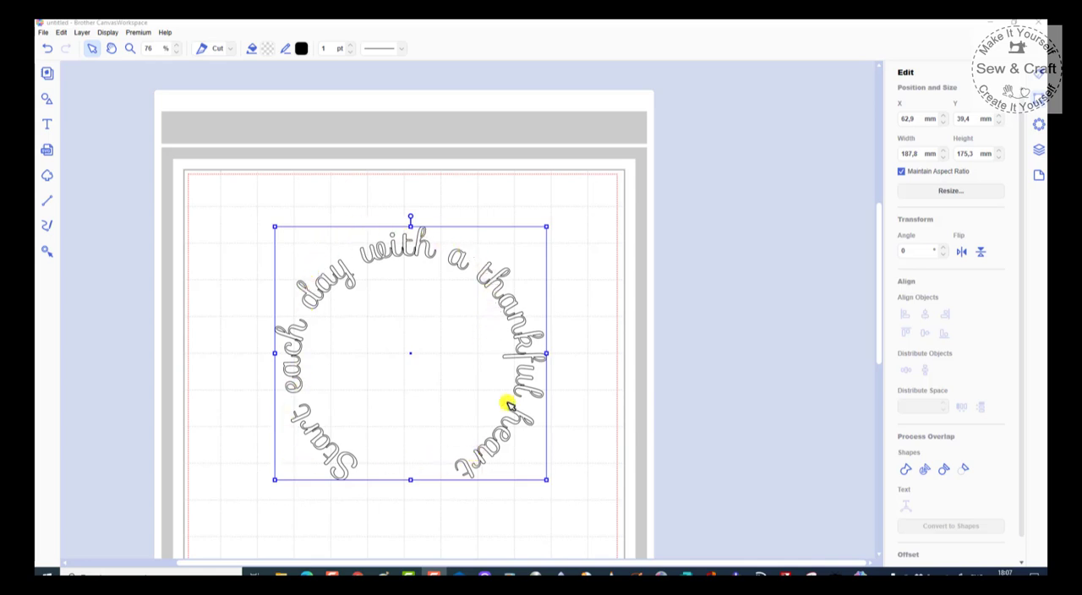
Step: Enlarge the welded text ring to about 215 × 188 mm and place it at about X 43 mm, Y 20 mm
drag(548, 227, 598, 197)
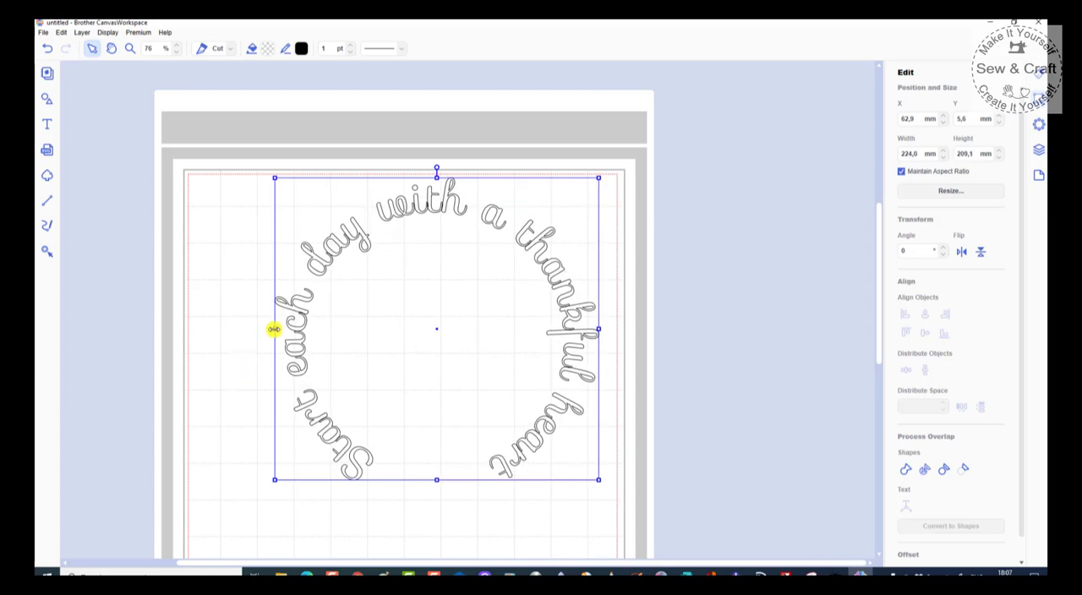
drag(274, 329, 204, 375)
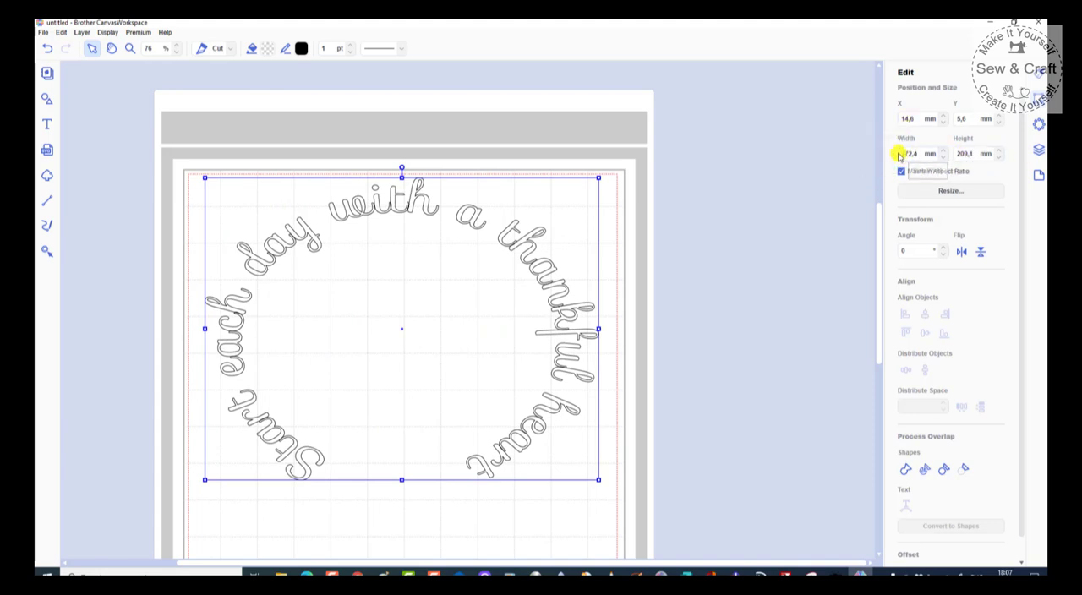
drag(205, 177, 247, 203)
drag(244, 341, 287, 338)
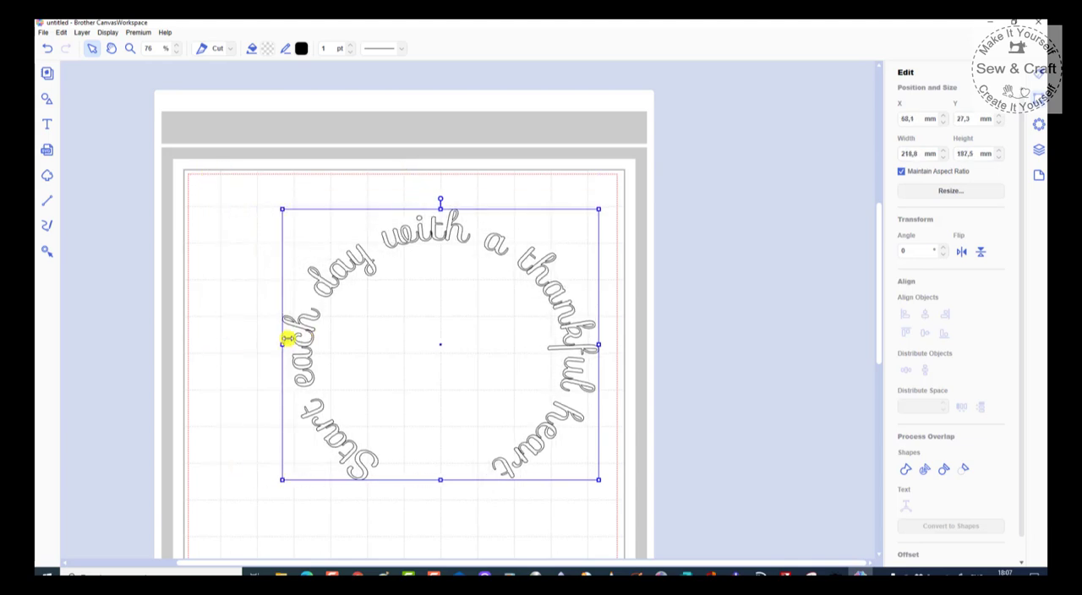
drag(448, 238, 411, 234)
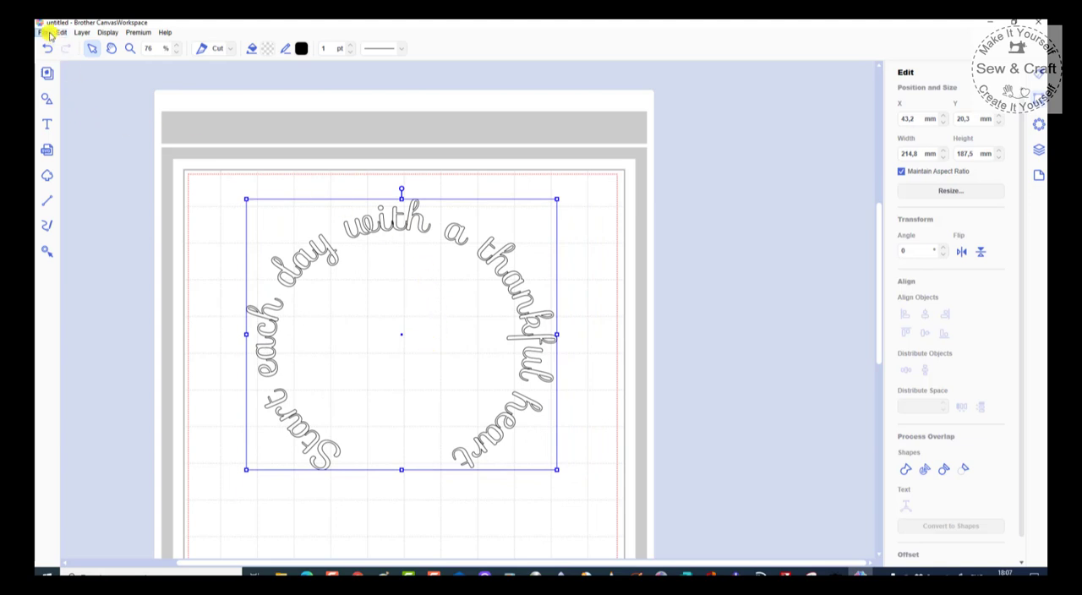
Step: Bring up the file commands for the welded text design
click(48, 34)
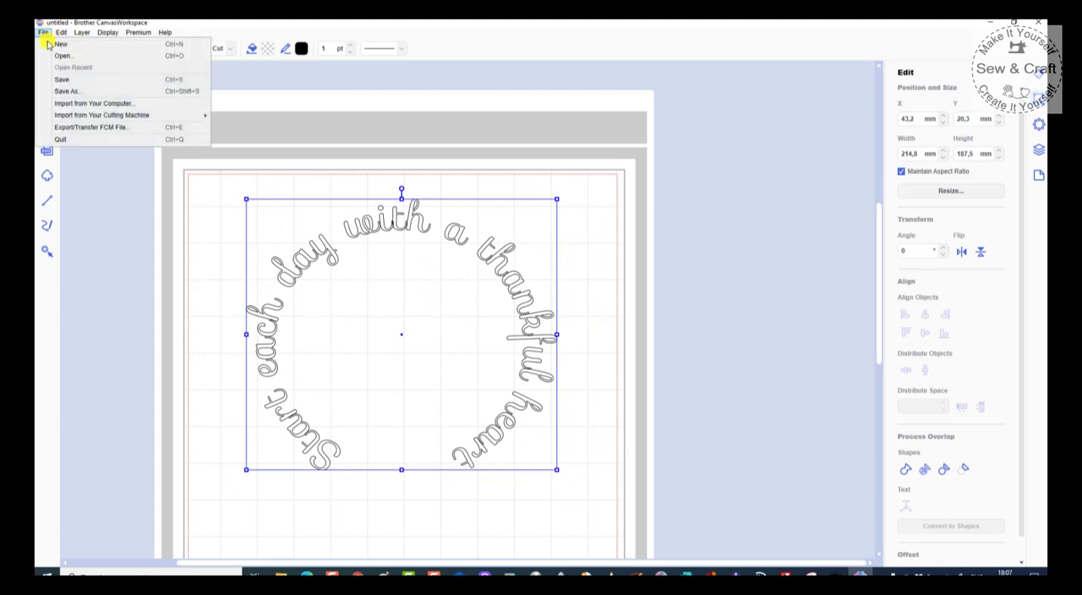
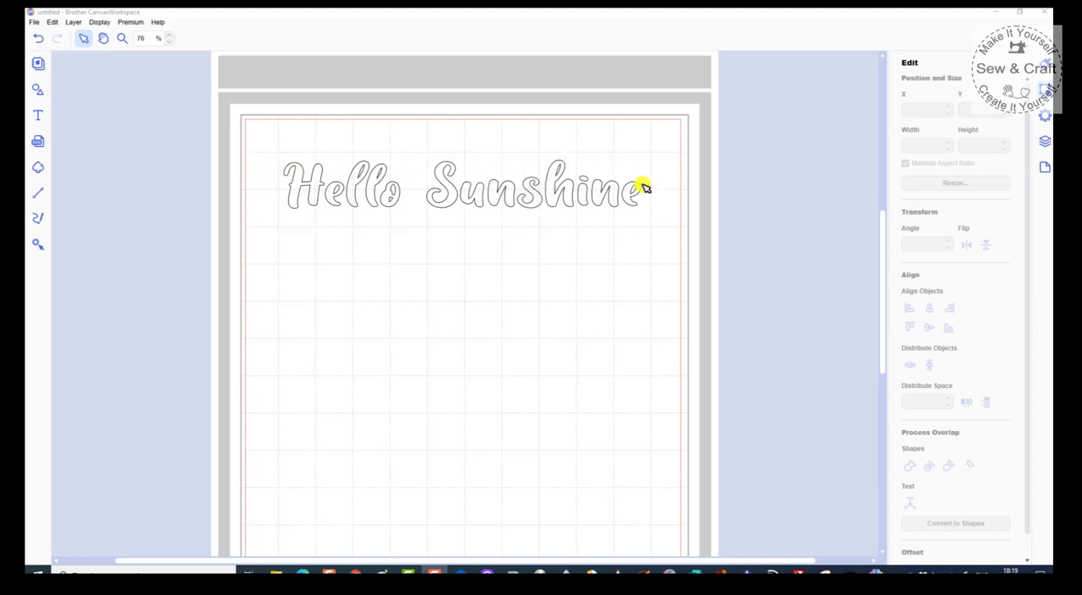
Step: Add a basic circle shape, place it below the Hello Sunshine text, and enlarge it to about 153 mm in diameter
click(36, 118)
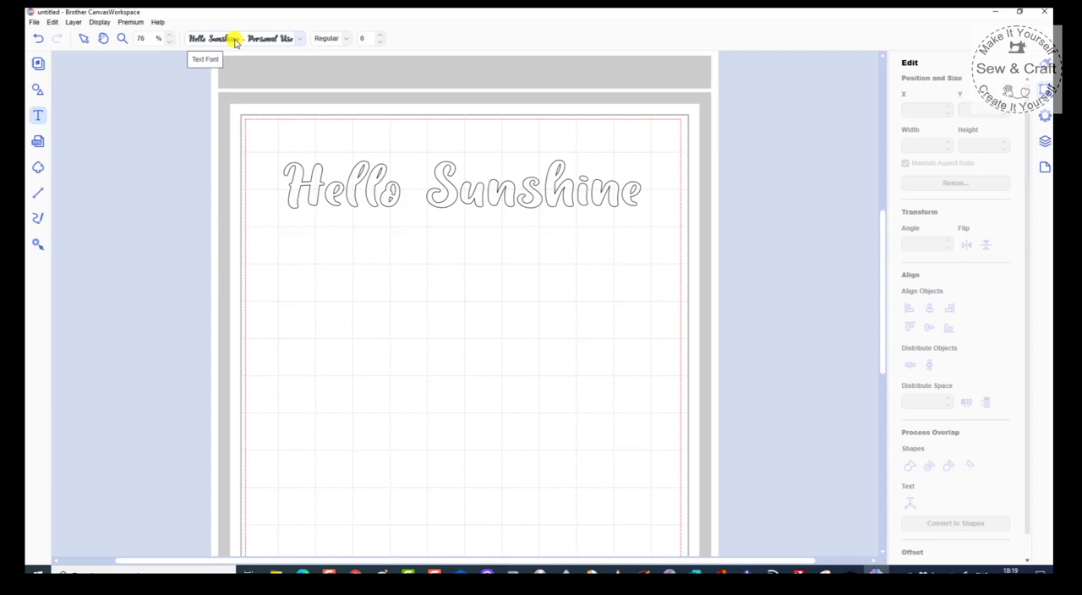
click(38, 89)
click(100, 118)
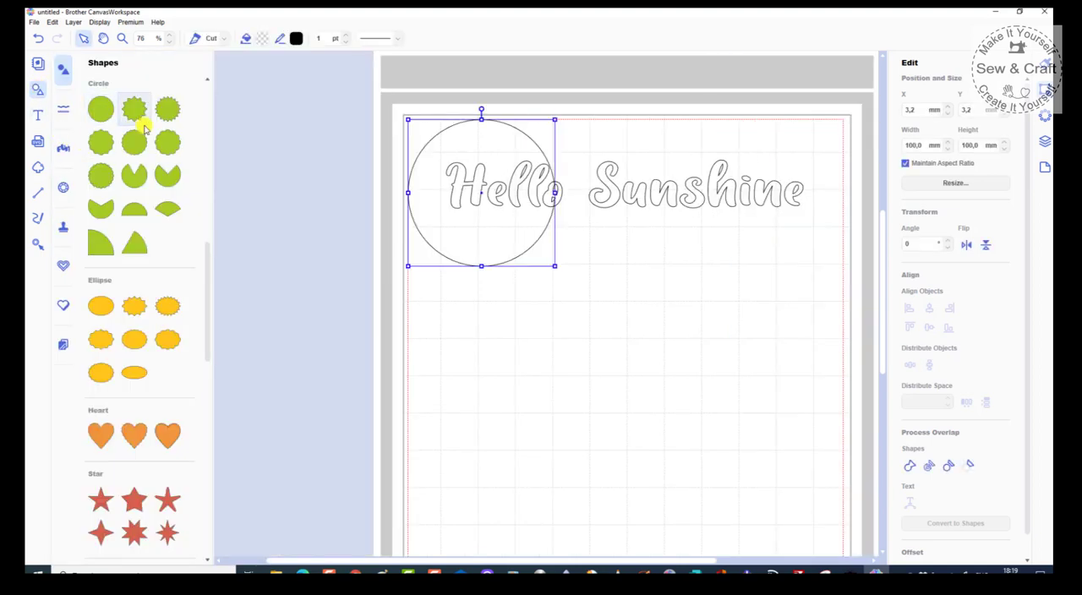
drag(495, 234, 648, 364)
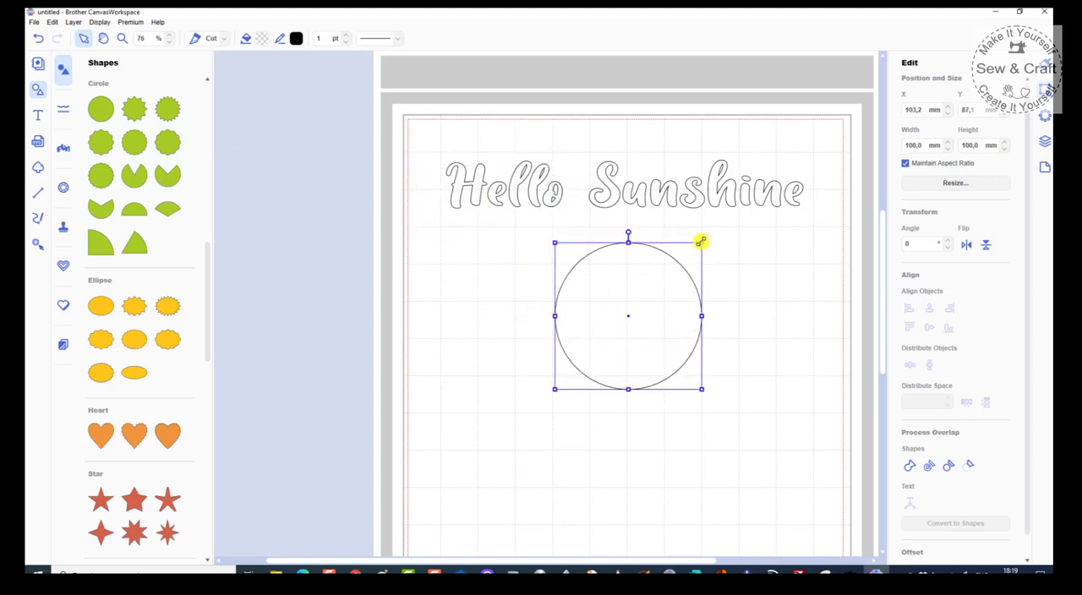
drag(701, 242, 744, 227)
drag(699, 278, 689, 347)
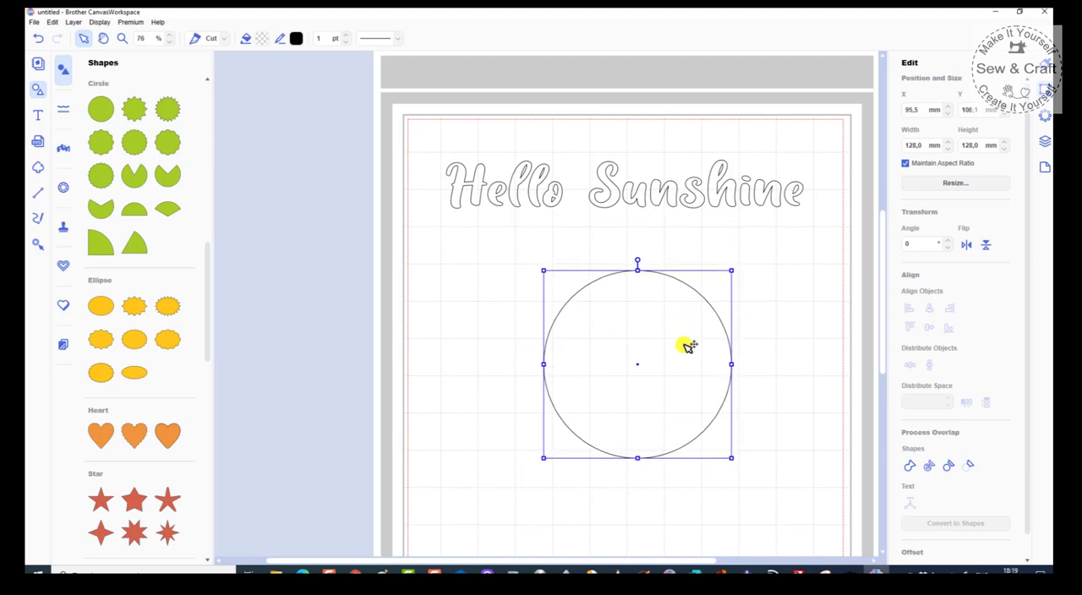
drag(732, 271, 767, 233)
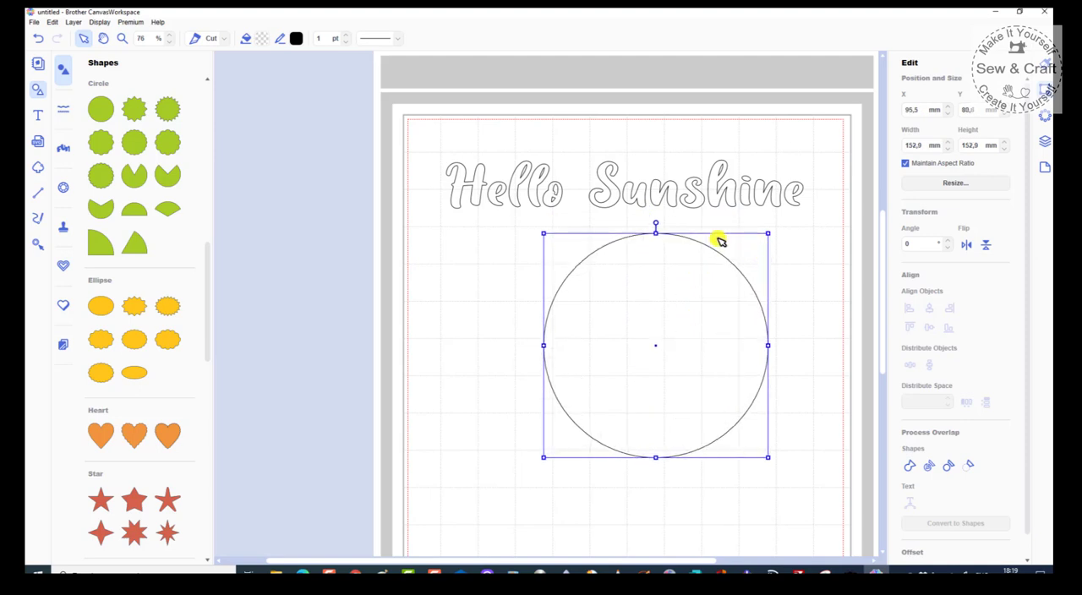
click(38, 93)
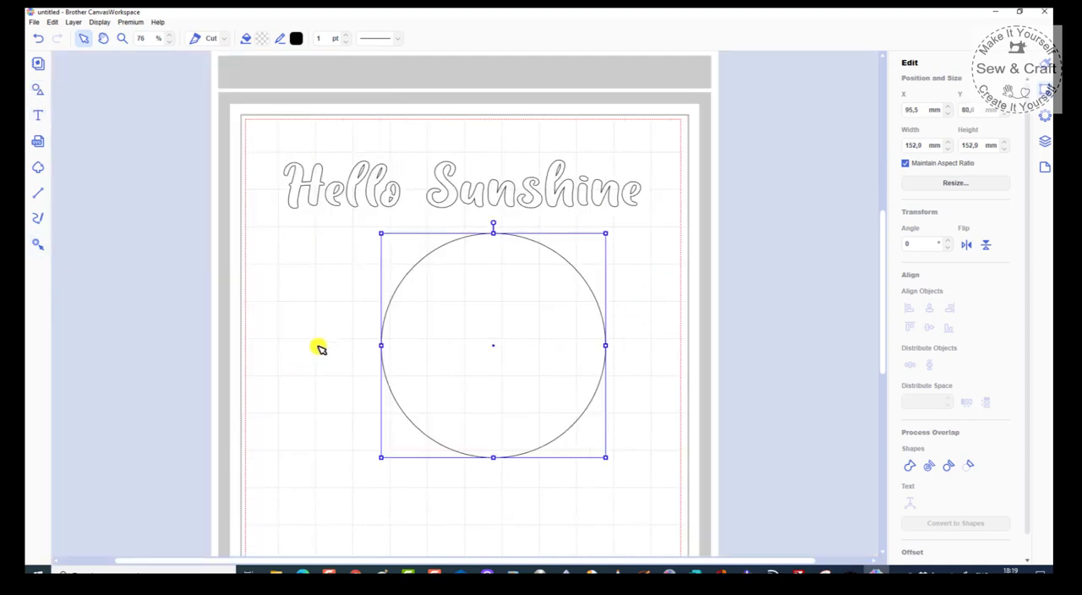
shift+click(454, 192)
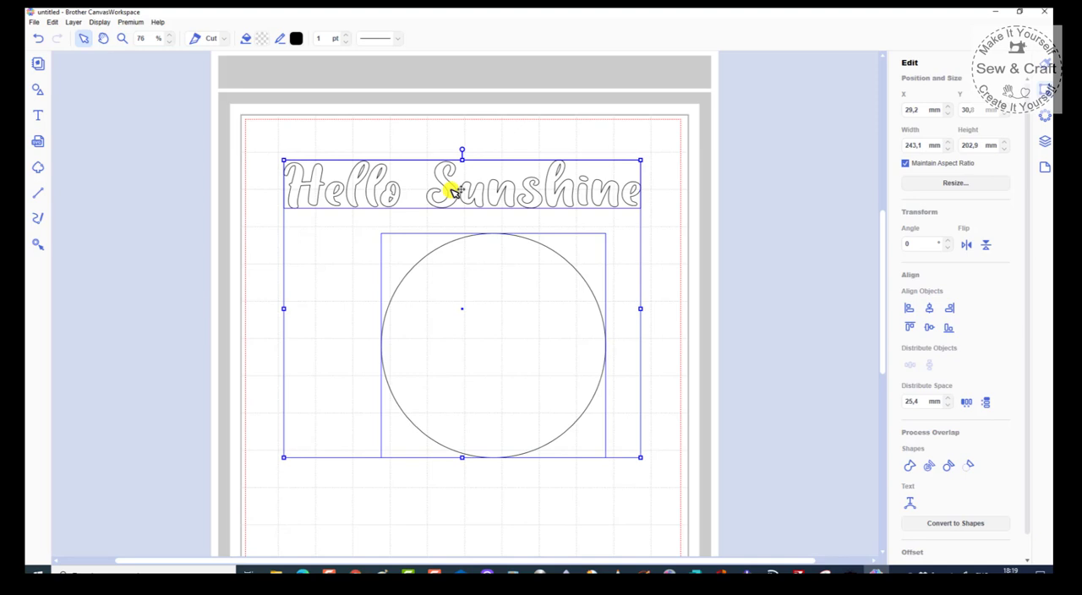
right_click(452, 189)
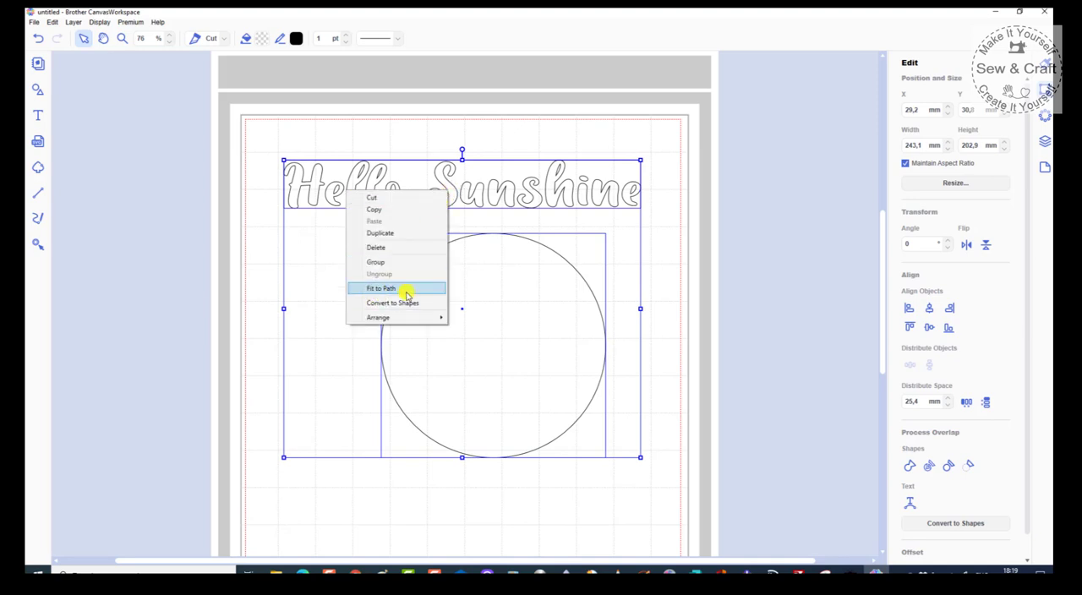
click(383, 526)
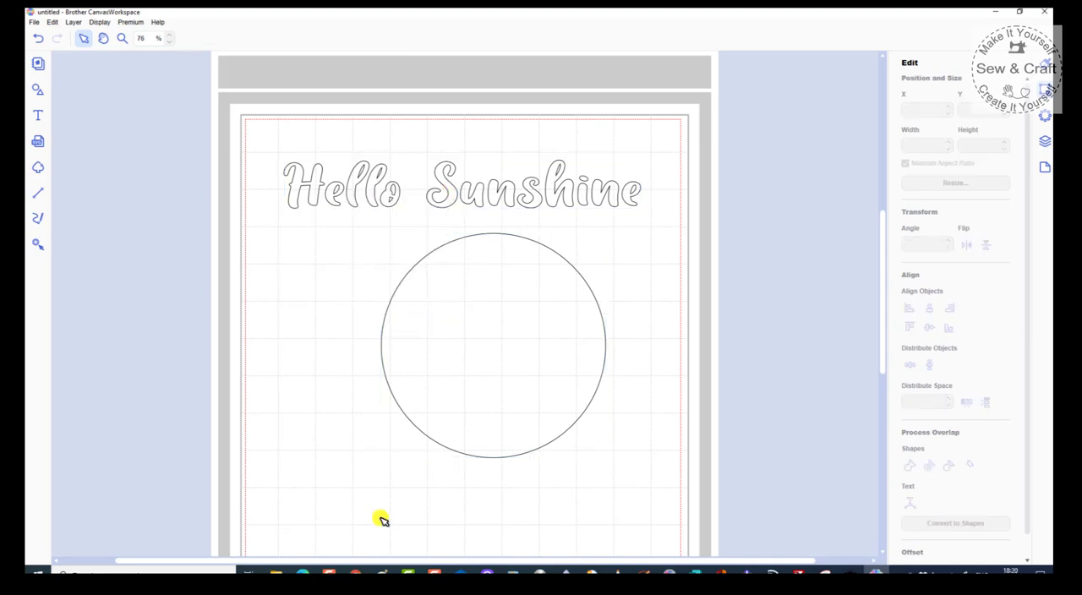
Step: Stretch the circle into a wide ellipse of about 345 × 153 mm and place it beneath the text at about X -18 mm, Y 97 mm
click(581, 274)
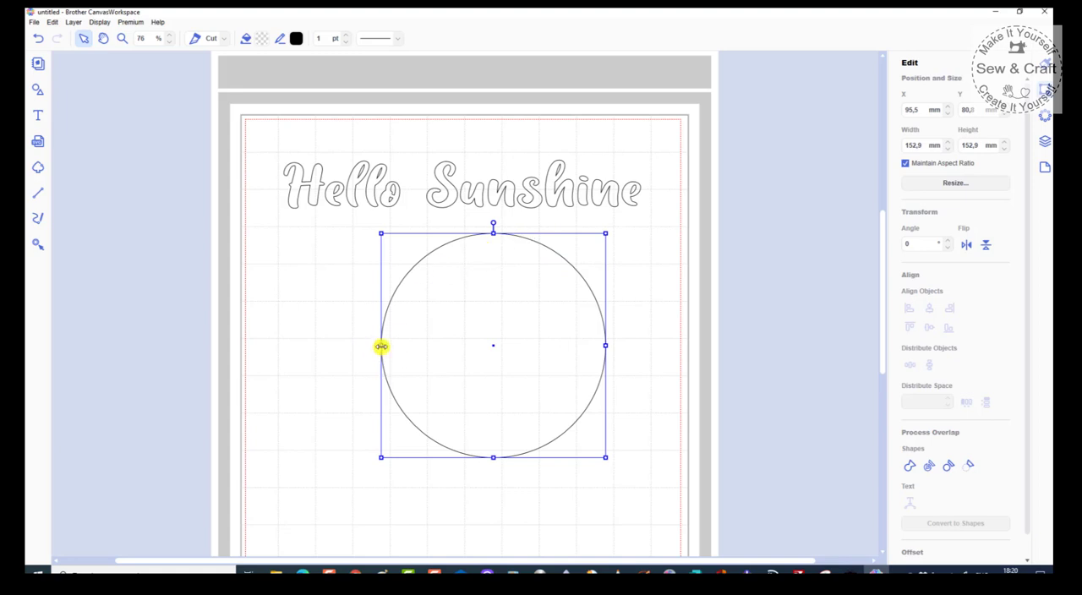
drag(382, 347, 174, 346)
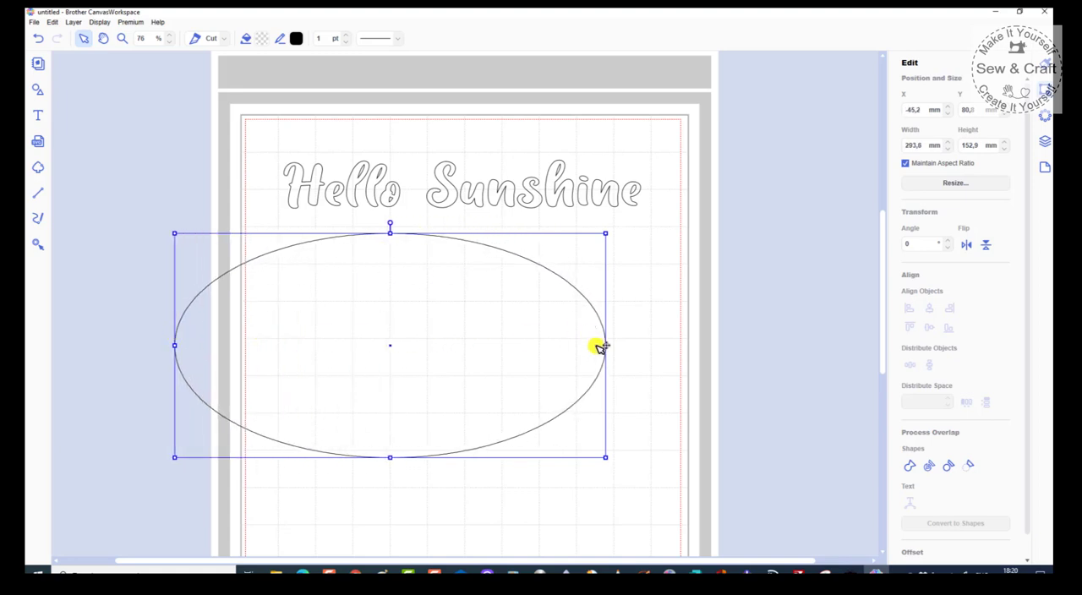
drag(602, 346, 709, 351)
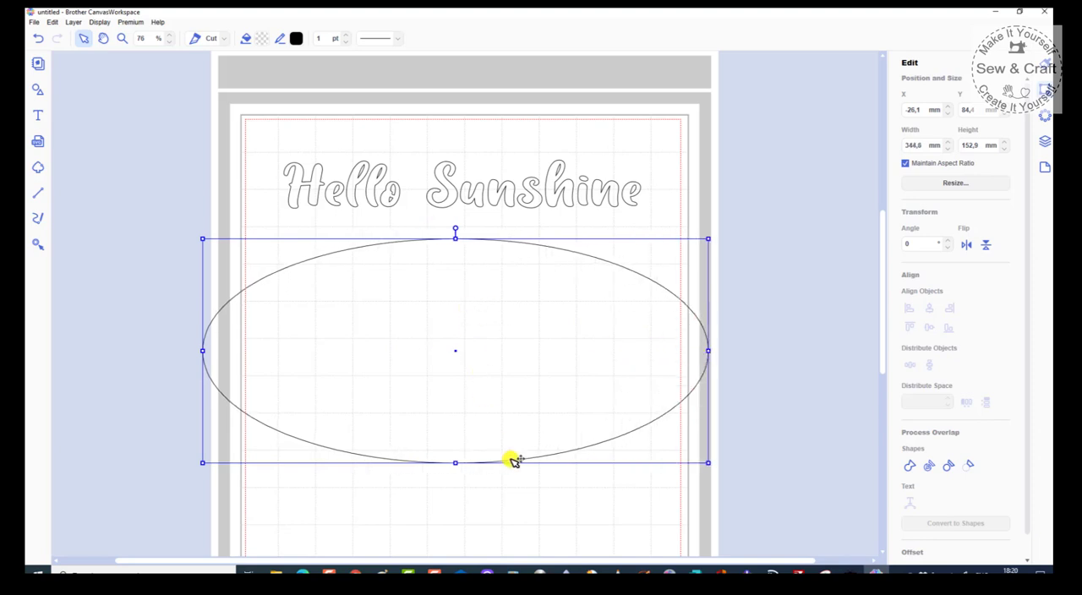
drag(511, 461, 523, 478)
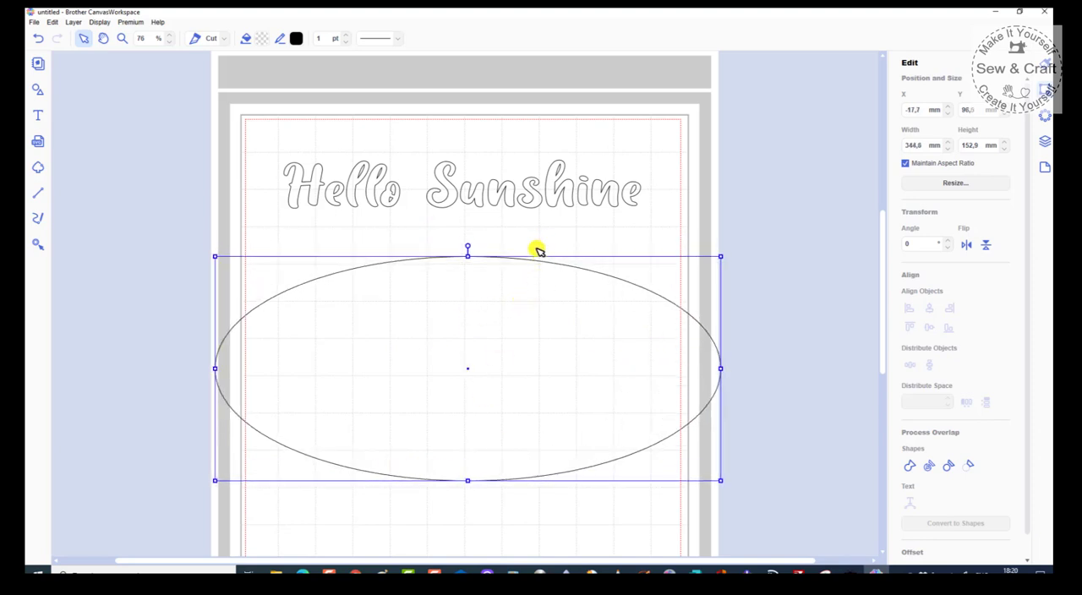
Step: Fit the Hello Sunshine text to the path of the ellipse
shift+click(530, 202)
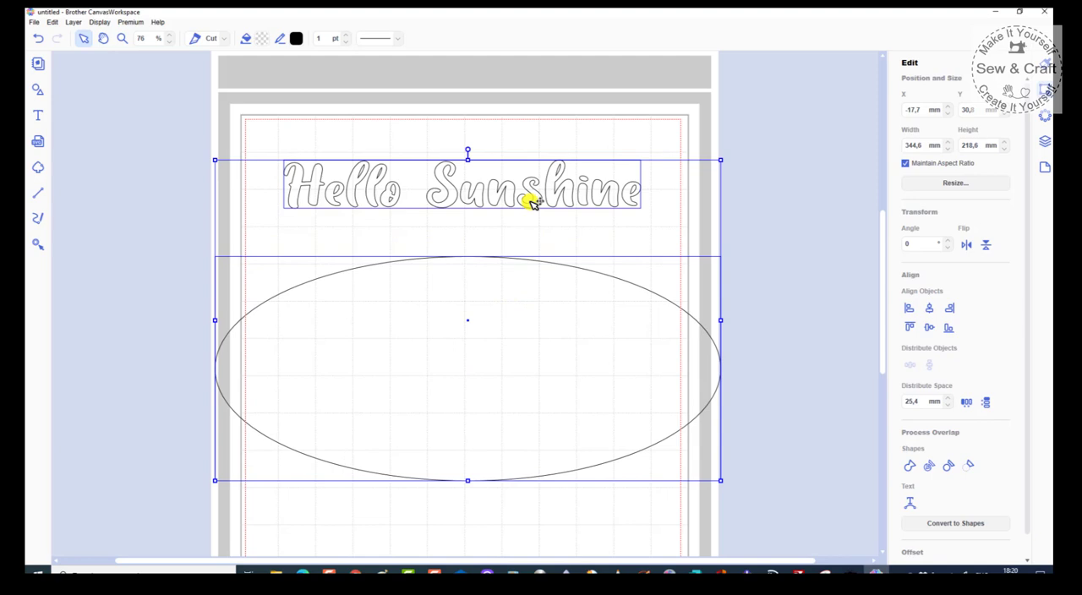
right_click(530, 202)
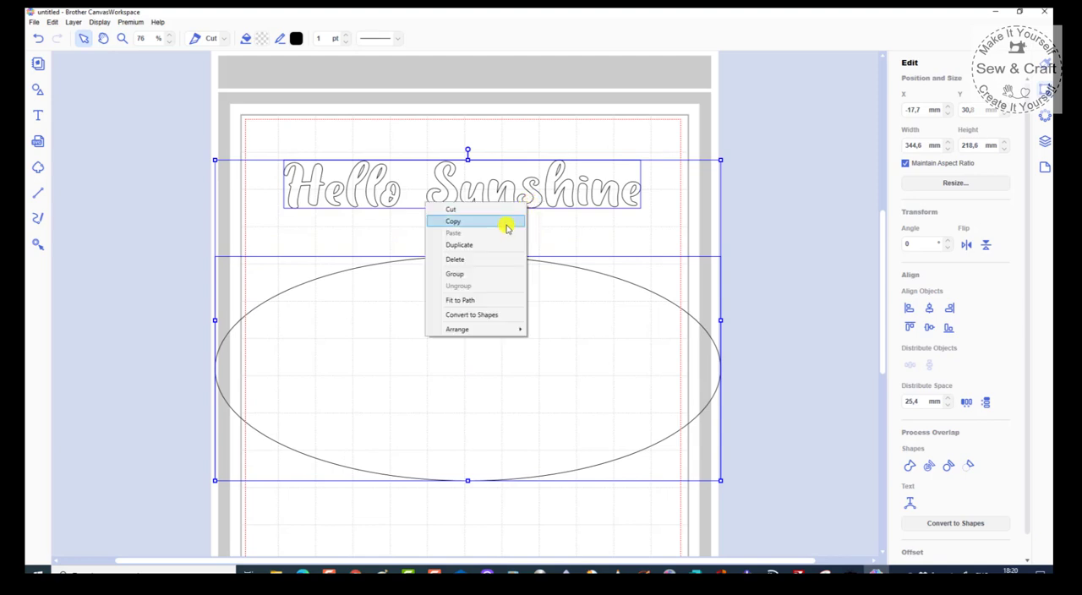
click(460, 301)
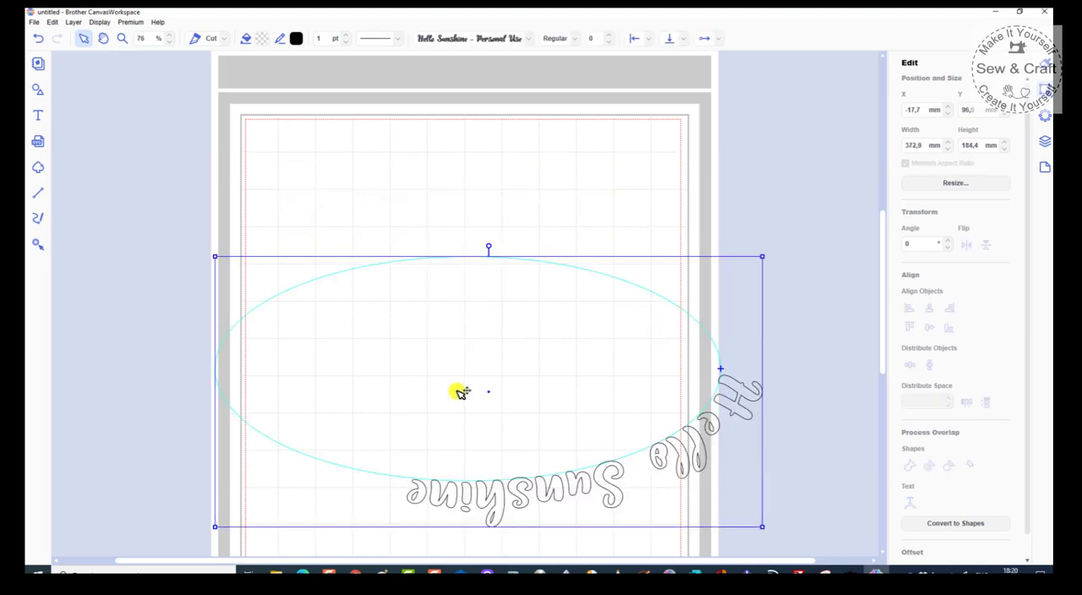
Step: Rotate the ellipse with its fitted text to about 182° and place it at about X 2 mm, Y 39 mm
drag(491, 246, 490, 537)
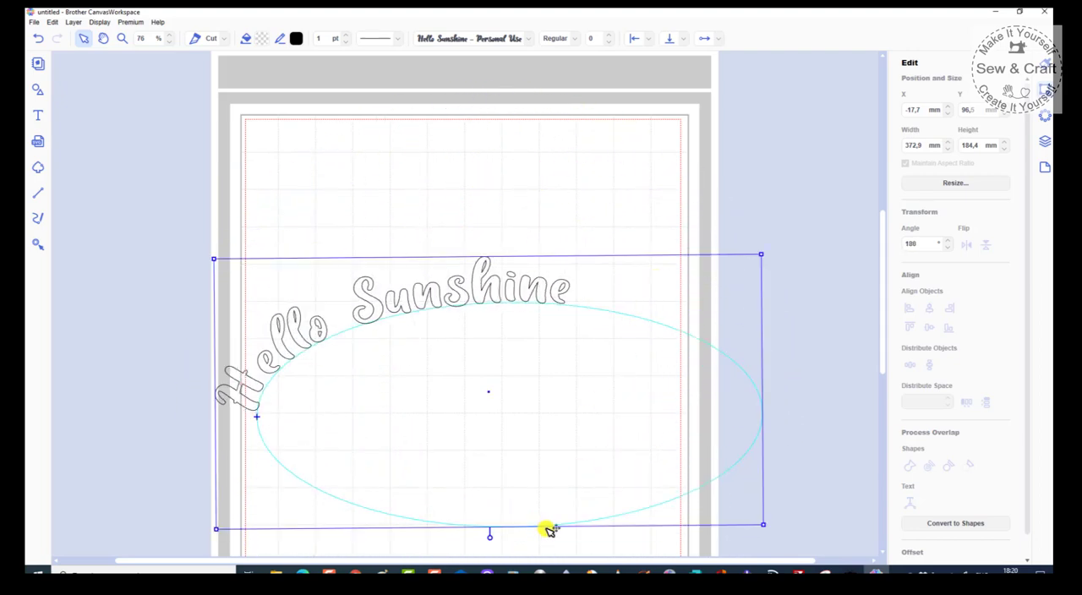
drag(551, 527, 468, 486)
drag(368, 443, 583, 438)
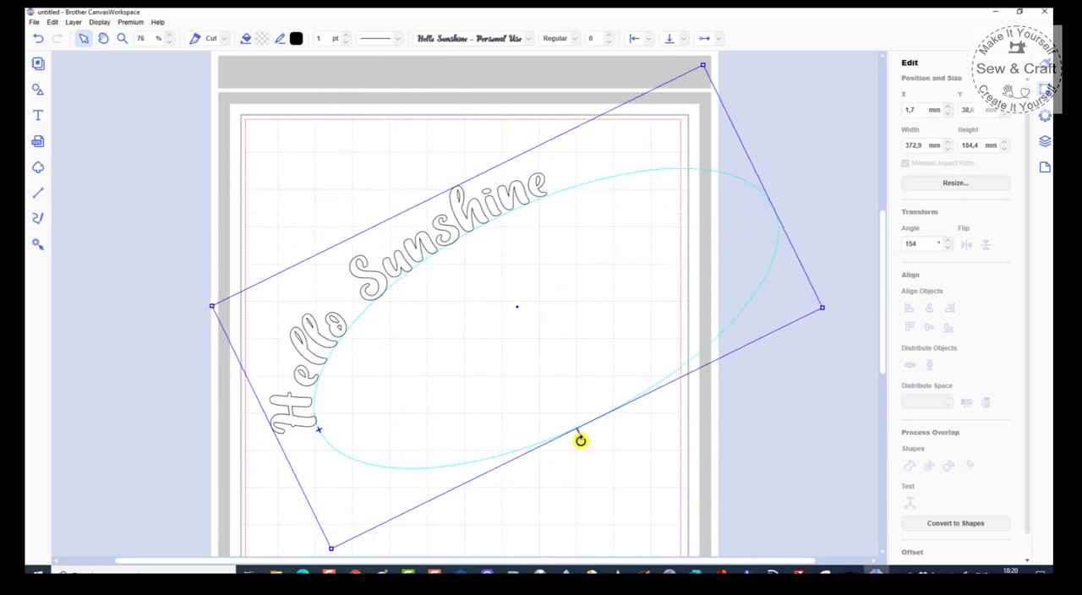
drag(578, 444, 510, 493)
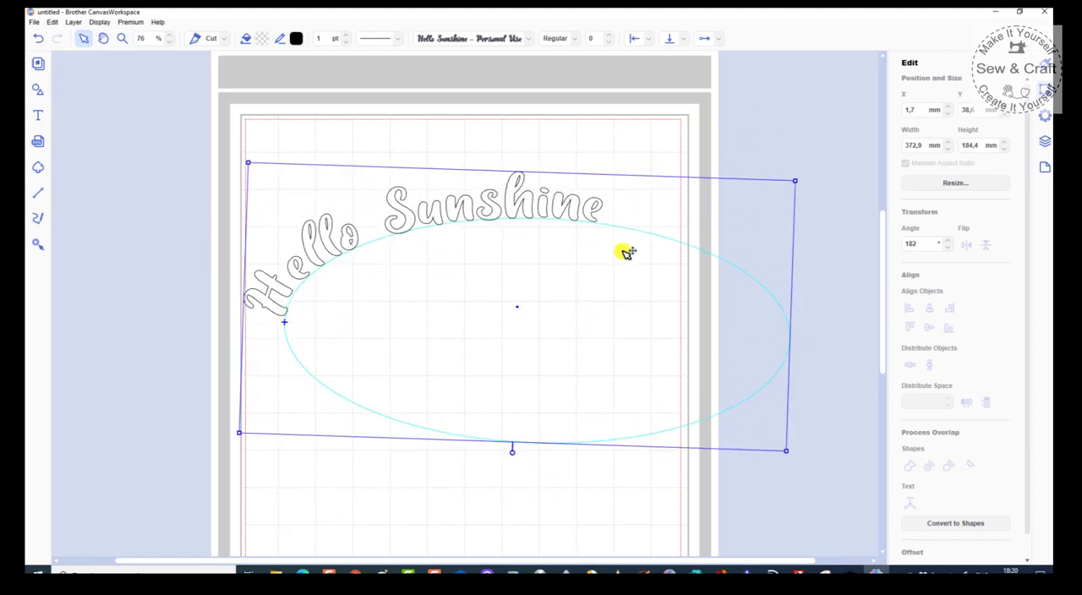
click(540, 519)
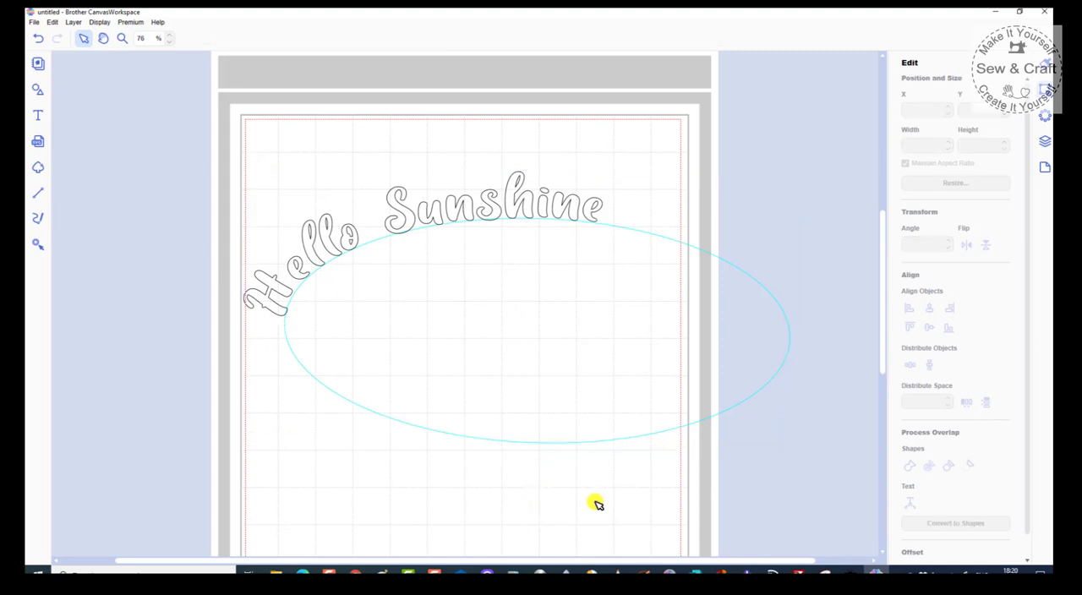
Step: Edit the ellipse path's points, pulling the symmetrical curve handles of its top and left nodes so the text follows a rising wave
click(594, 443)
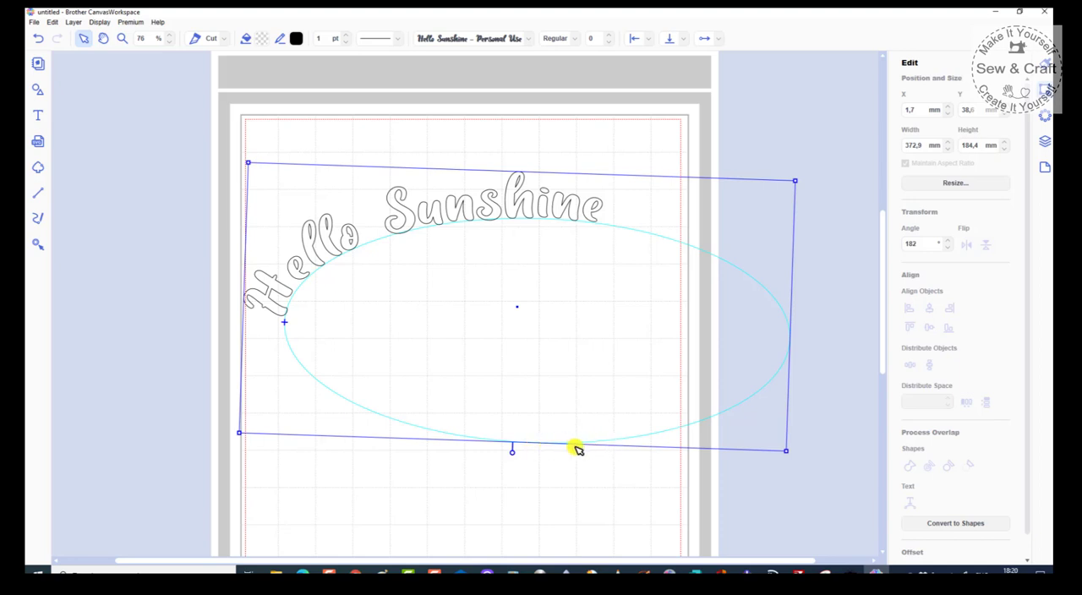
click(555, 363)
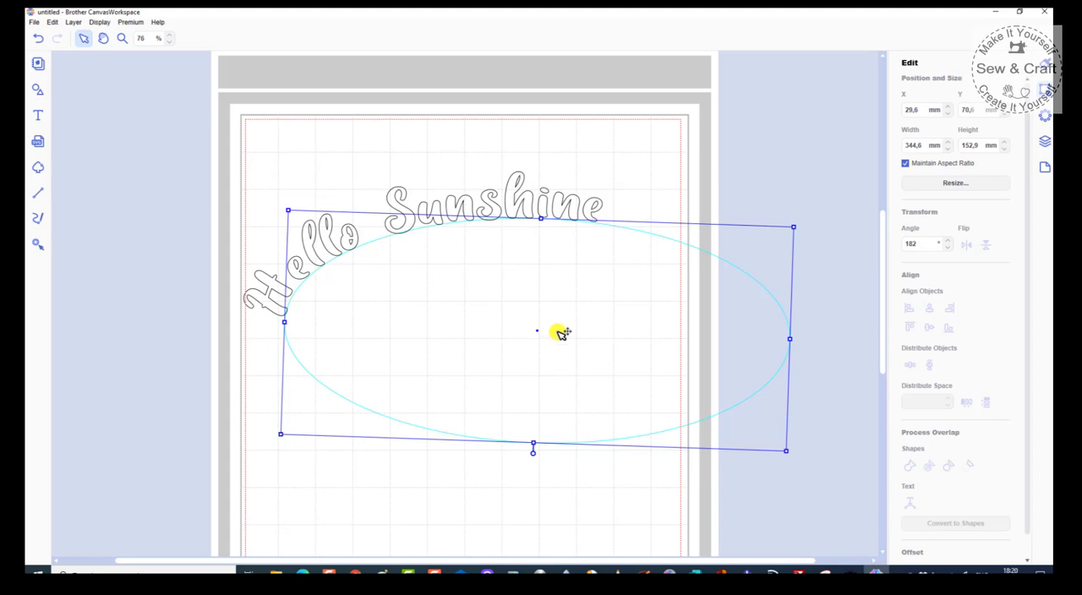
double_click(559, 332)
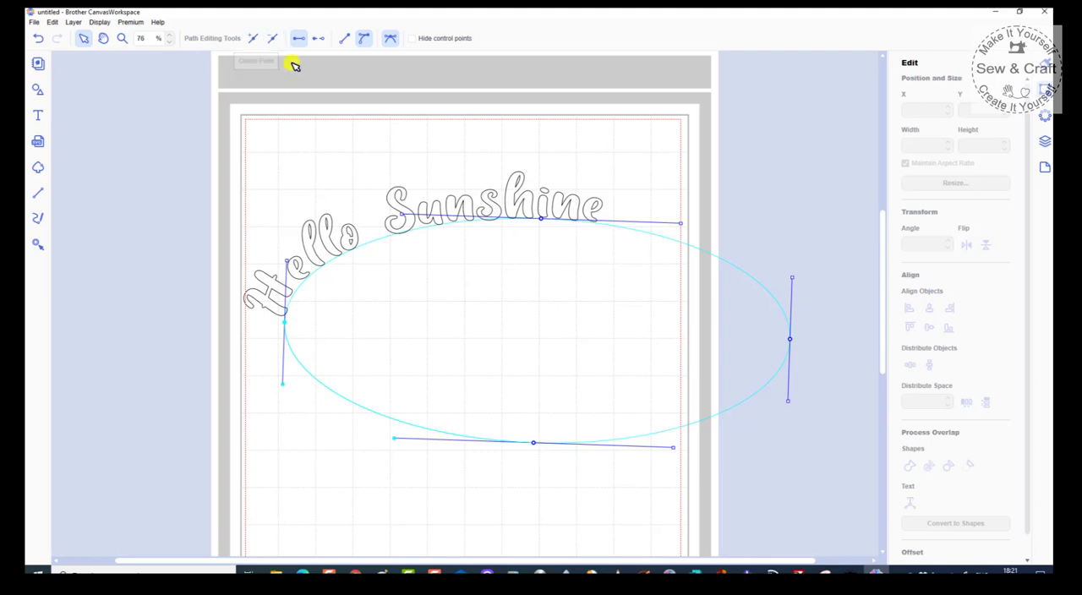
click(364, 39)
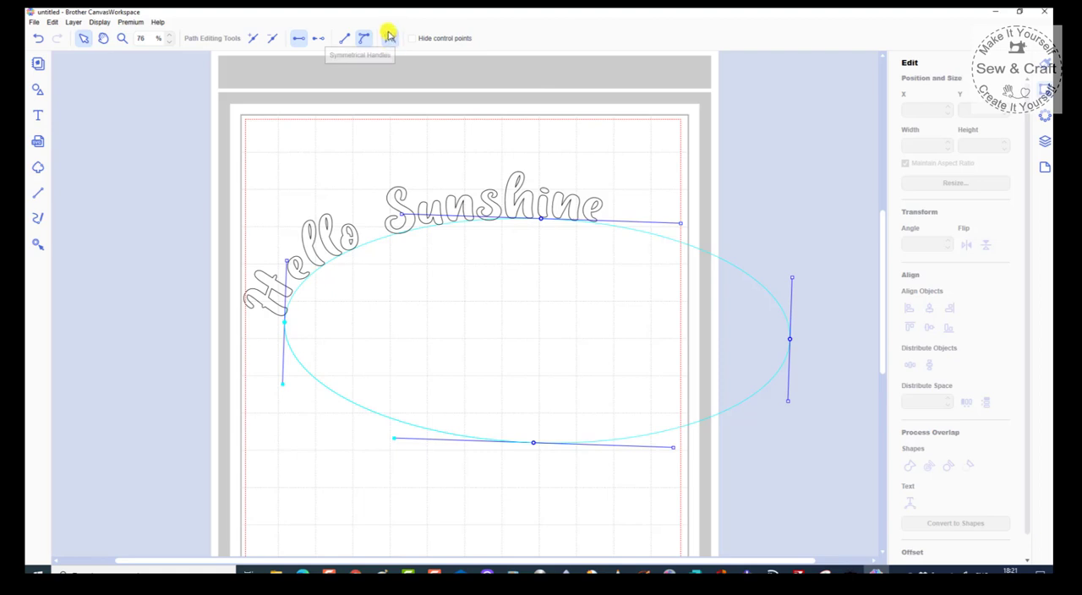
click(391, 34)
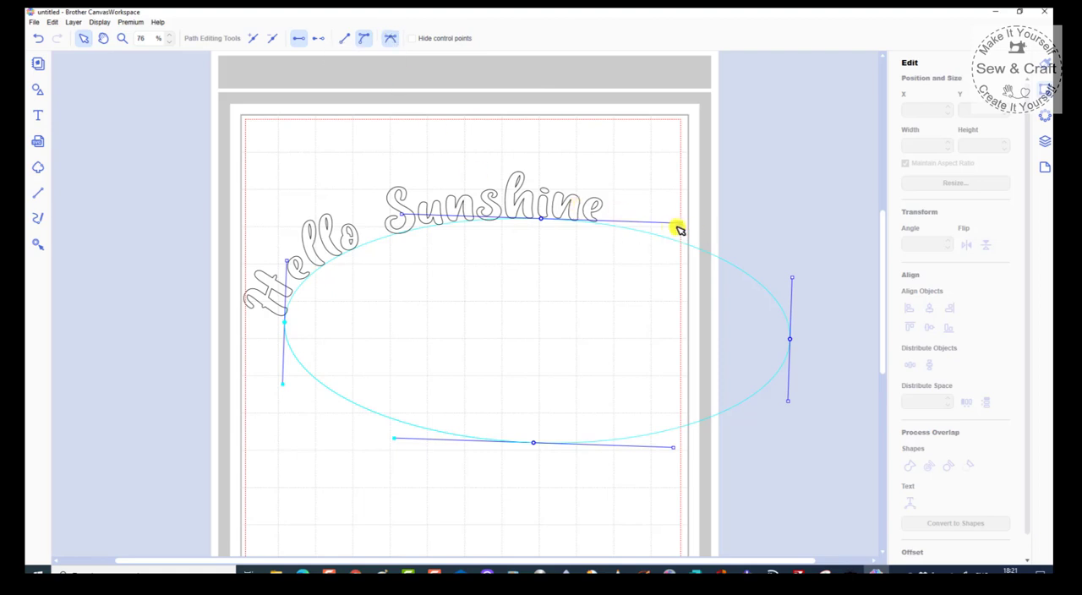
drag(683, 224, 592, 138)
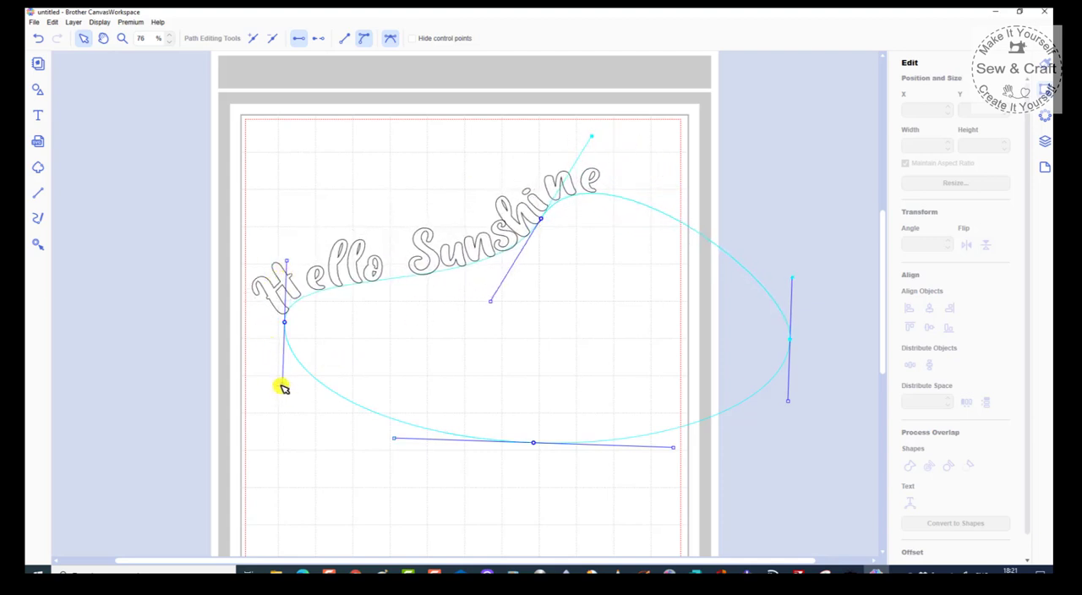
drag(282, 388, 244, 328)
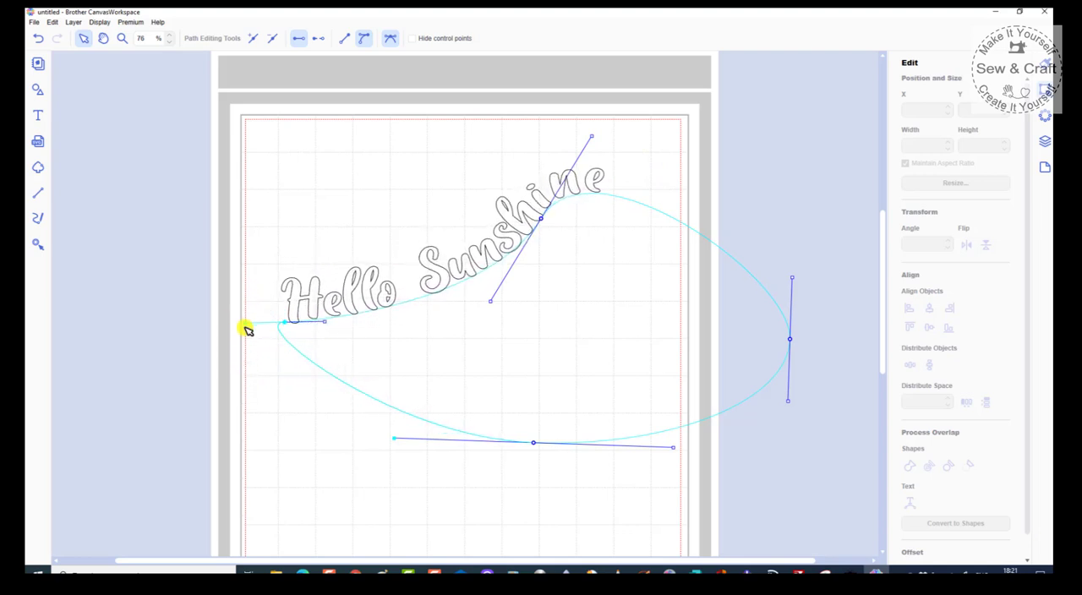
click(510, 399)
double_click(513, 439)
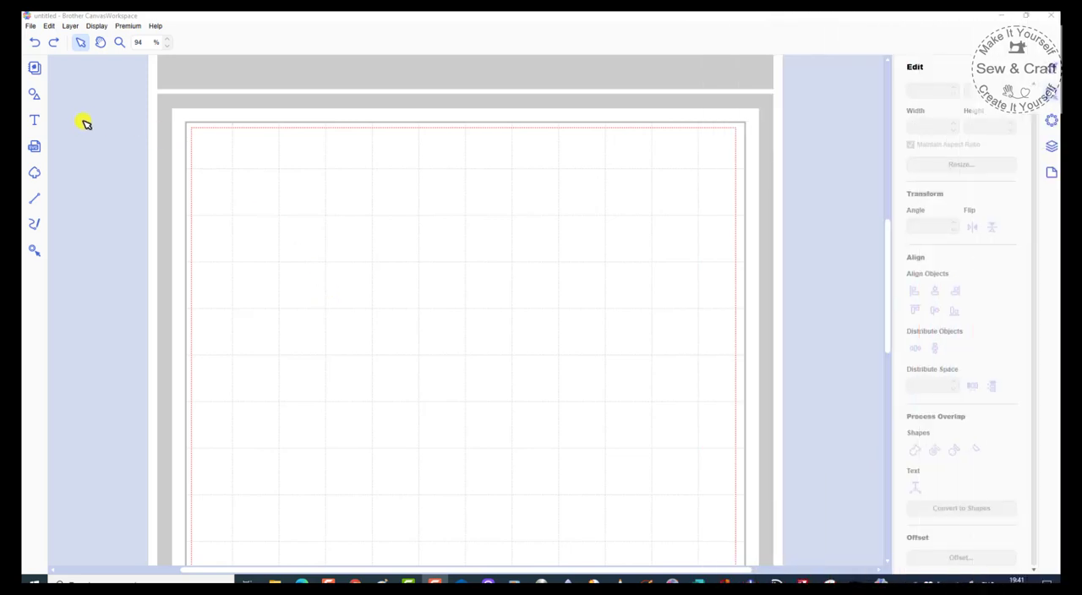
Step: Add the word "Sunshine" in the Sofia font on the empty mat and enlarge it to about 179 × 40 mm
click(35, 121)
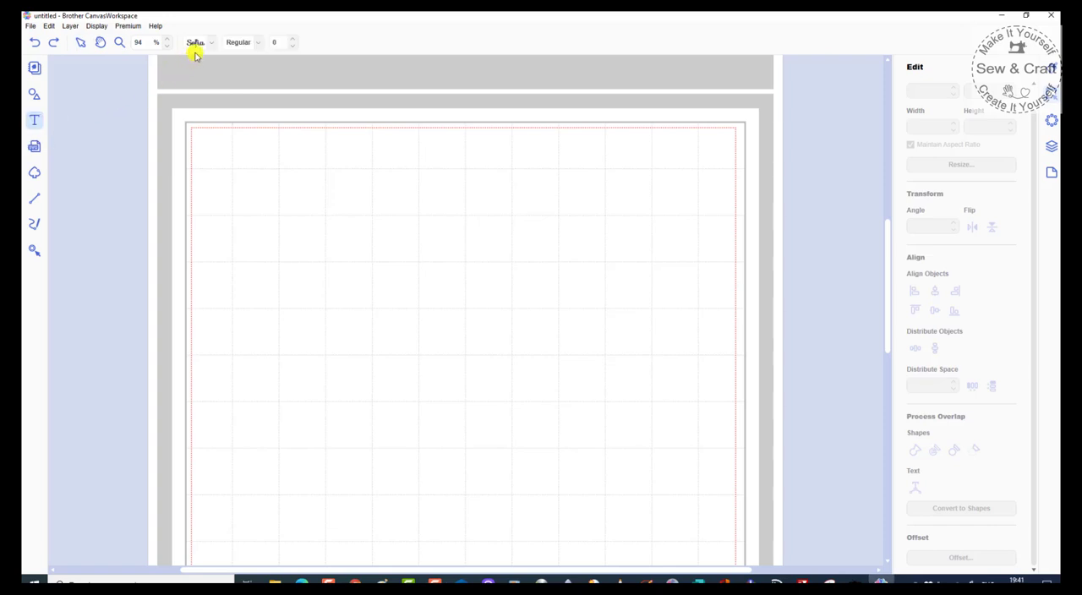
click(194, 43)
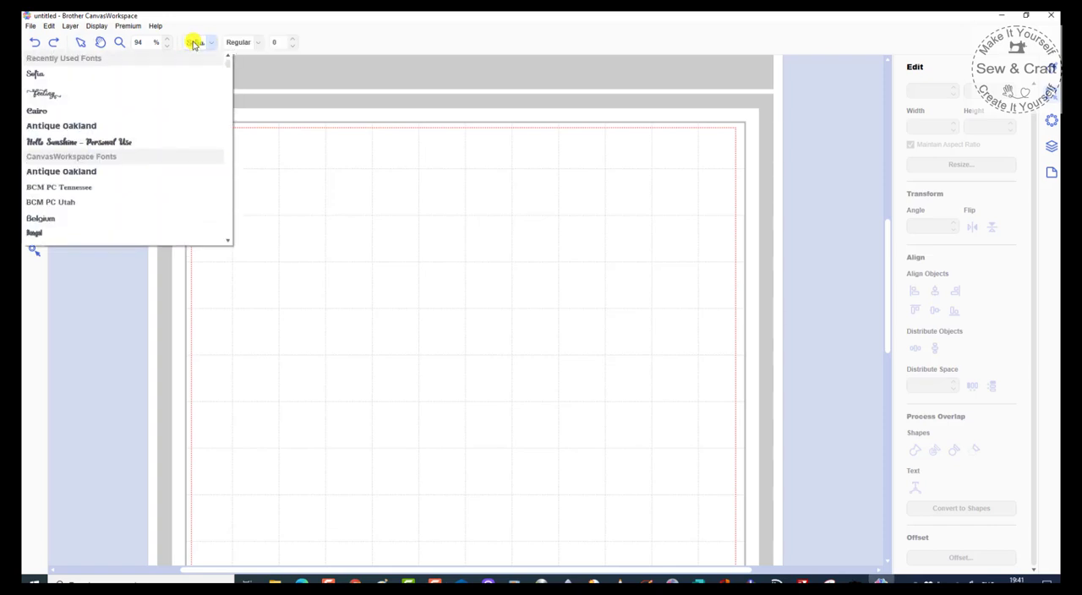
click(194, 43)
click(335, 274)
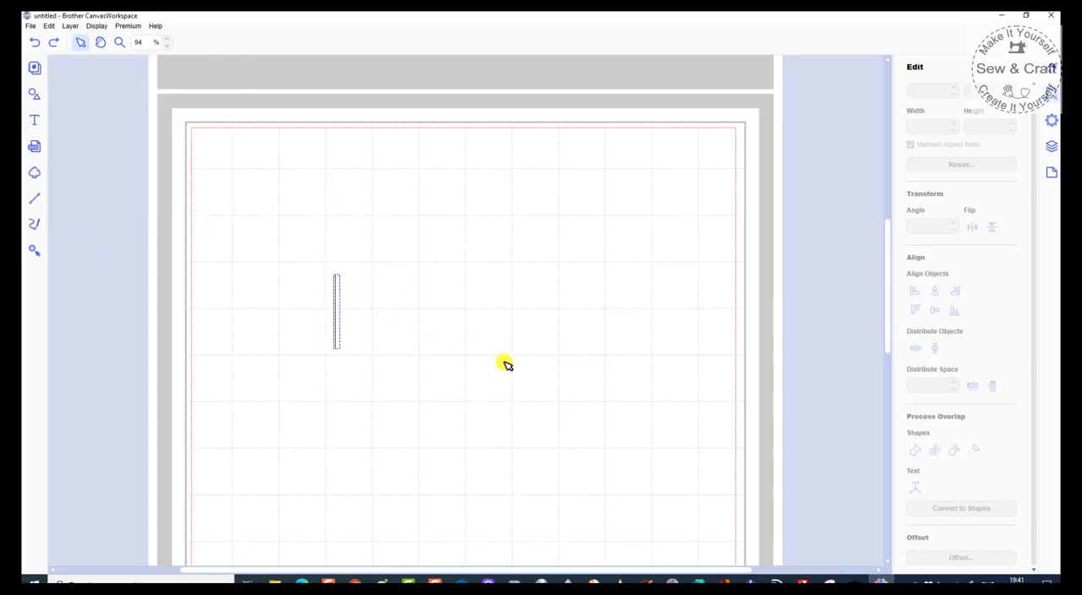
text(S)
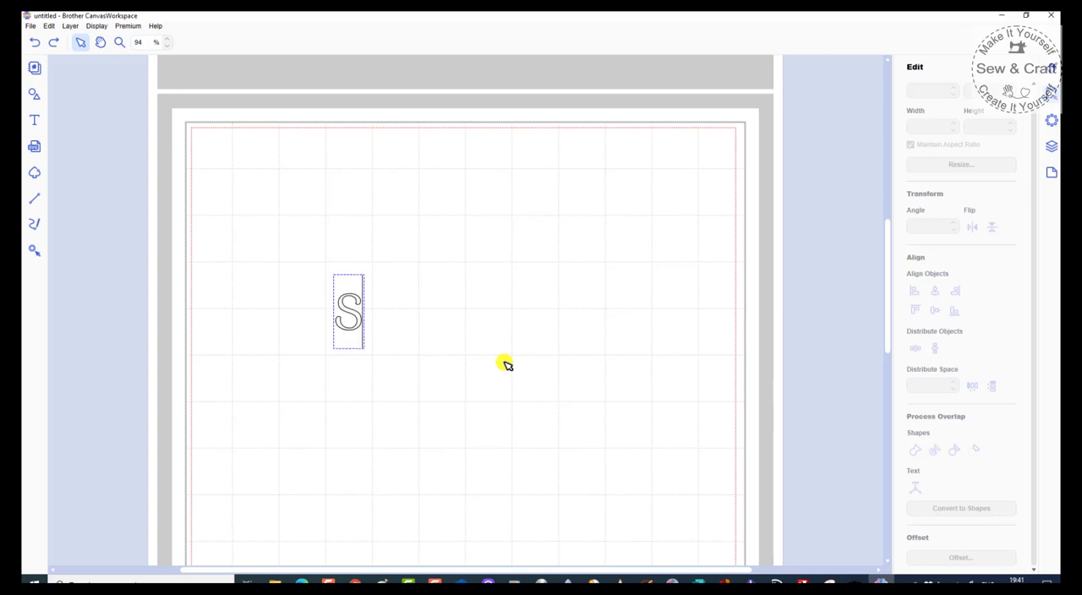
text(unshine)
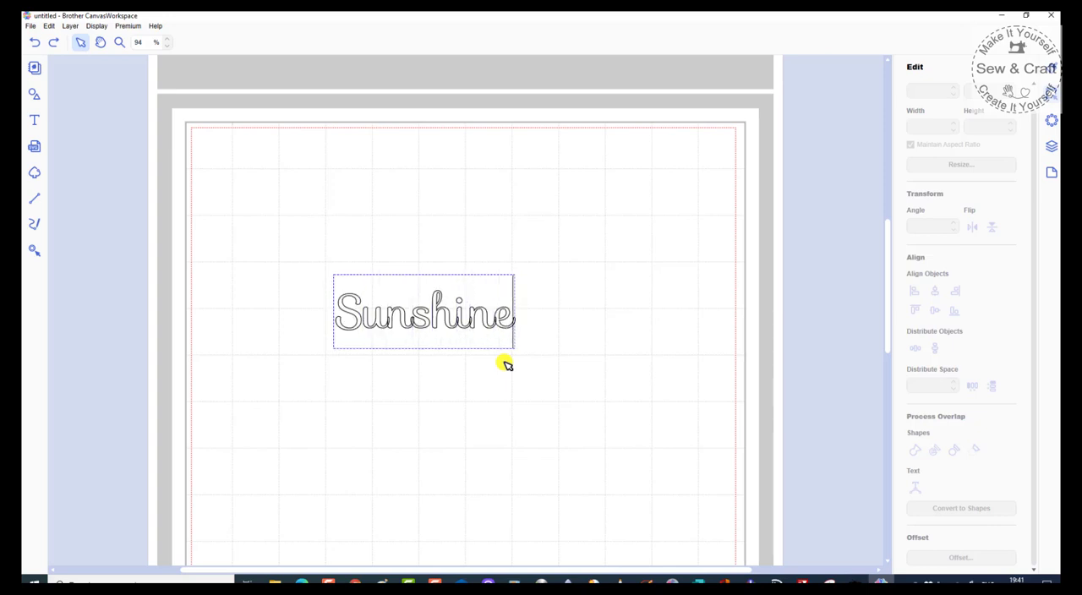
click(496, 327)
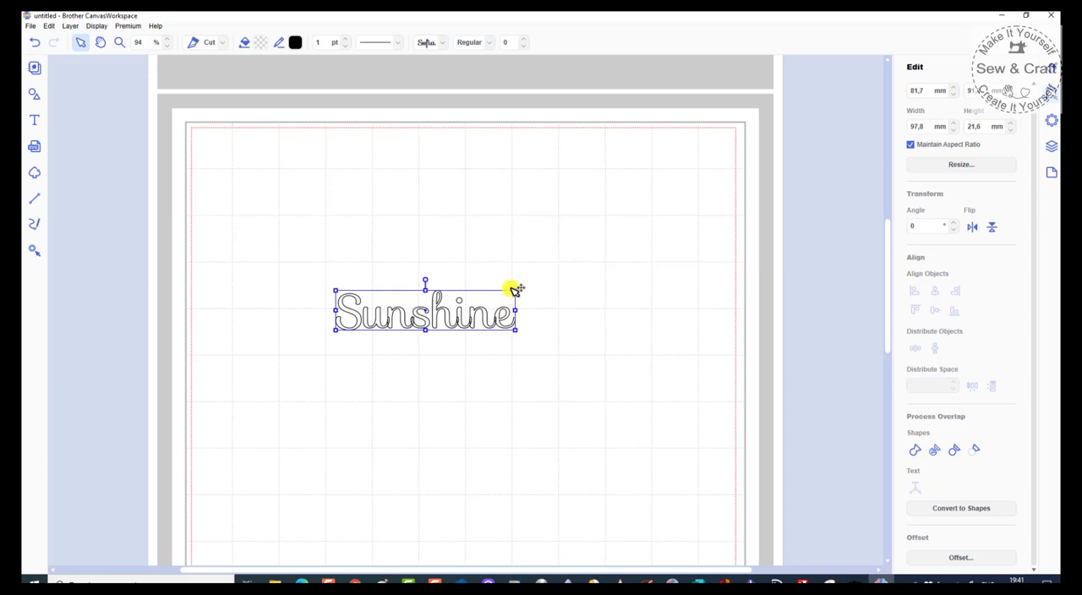
drag(515, 289, 664, 227)
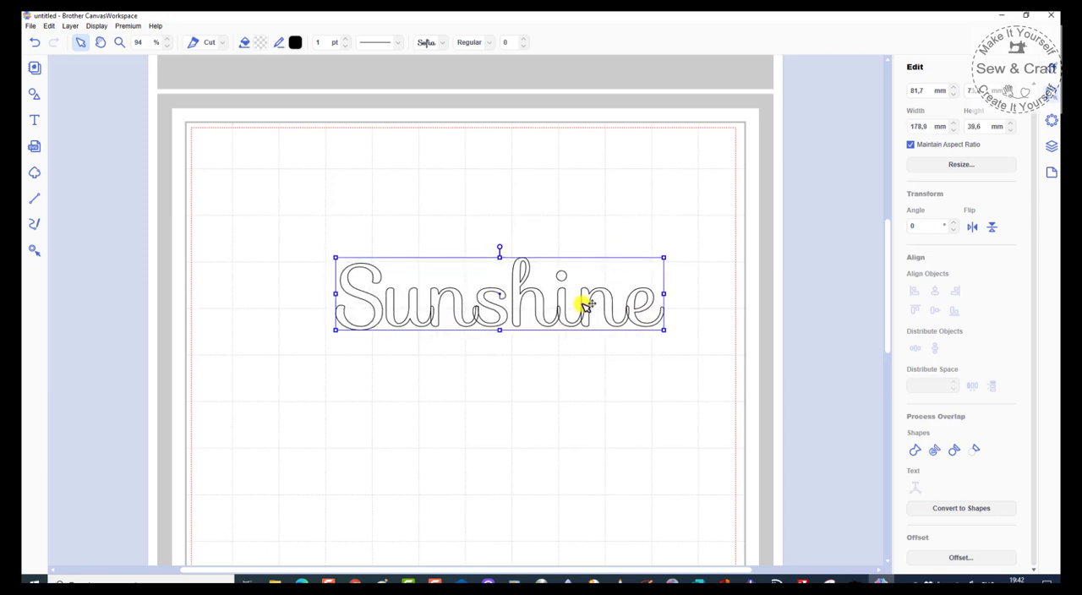
Step: Reposition the word Sunshine on the mat and weld its overlapping letters into one continuous outline
drag(587, 303, 560, 280)
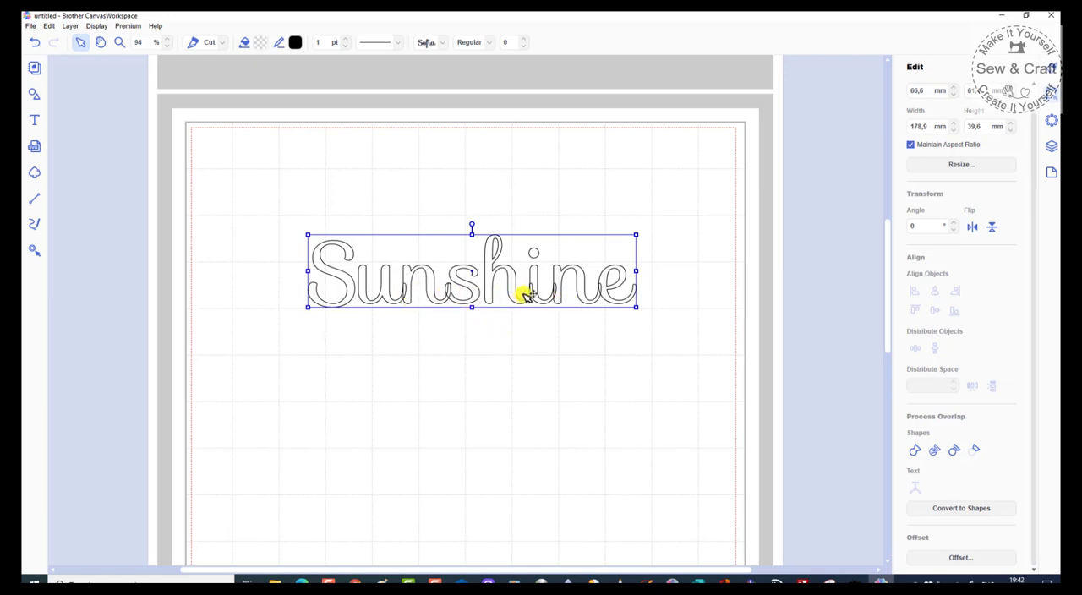
click(913, 451)
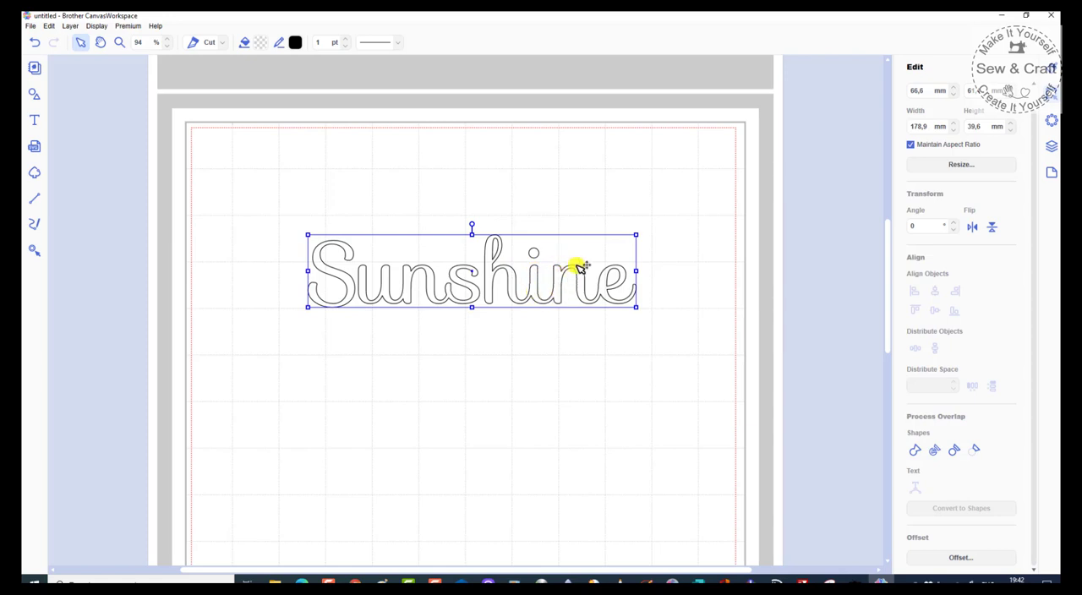
click(556, 402)
Step: Move the welded Sunshine outline as one object to about X 60.6 mm on the mat
click(540, 254)
drag(540, 254, 536, 290)
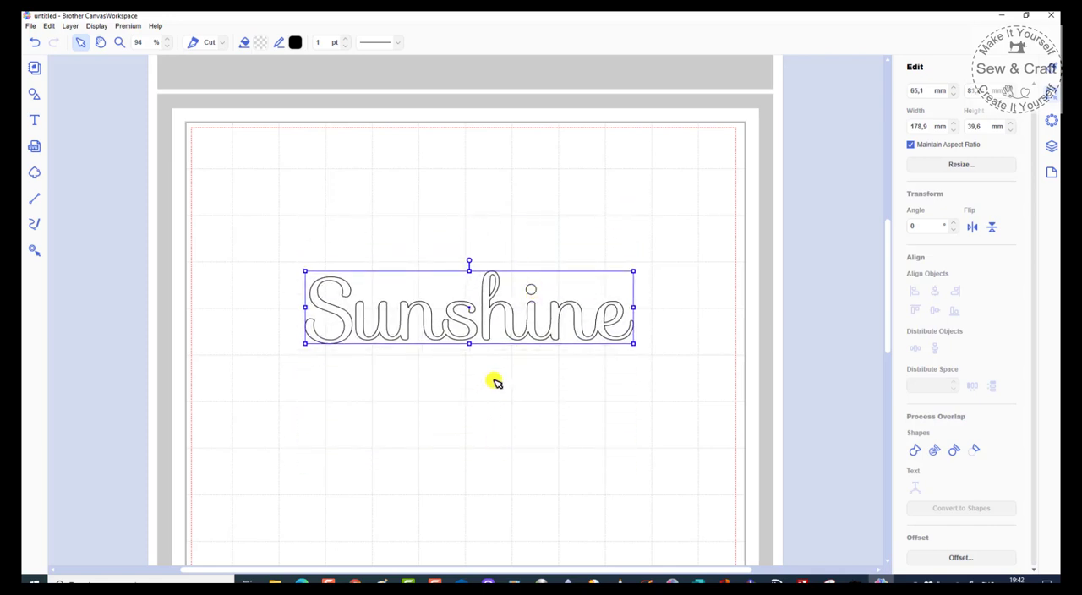
drag(535, 338, 536, 350)
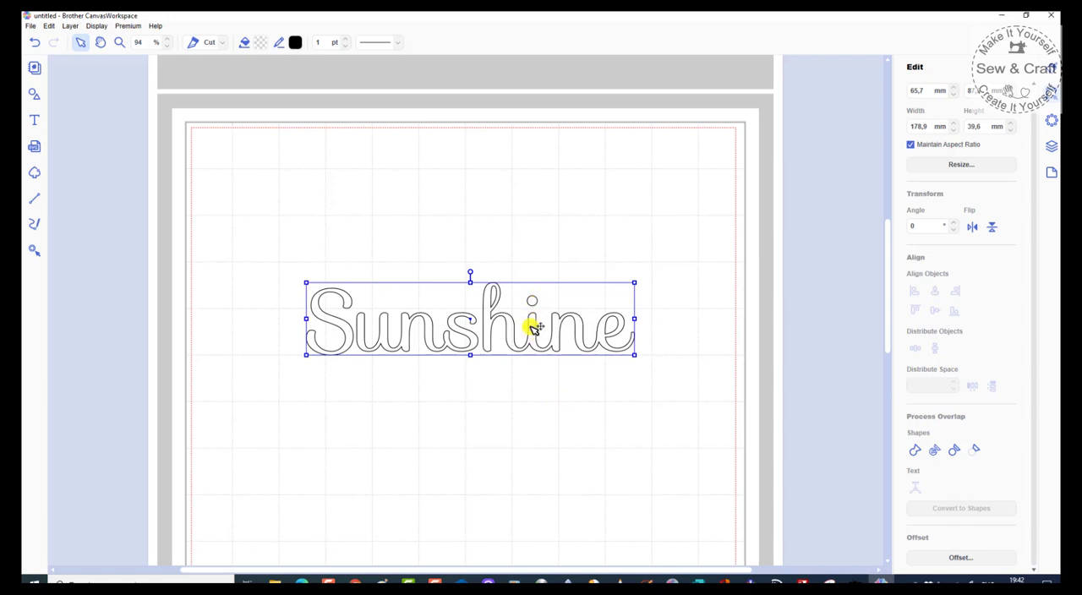
click(506, 427)
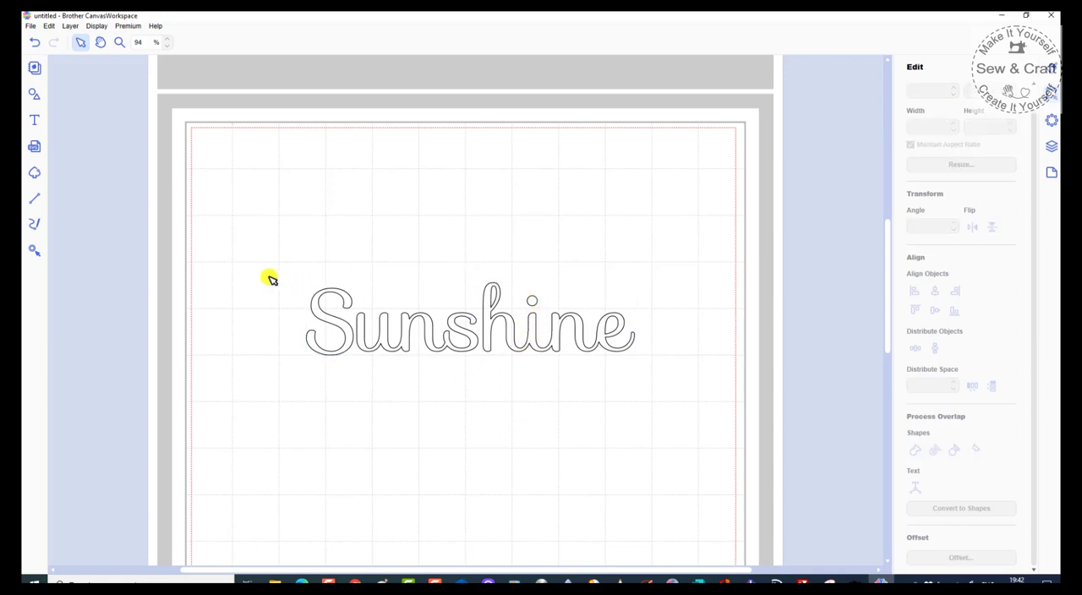
drag(272, 275, 656, 414)
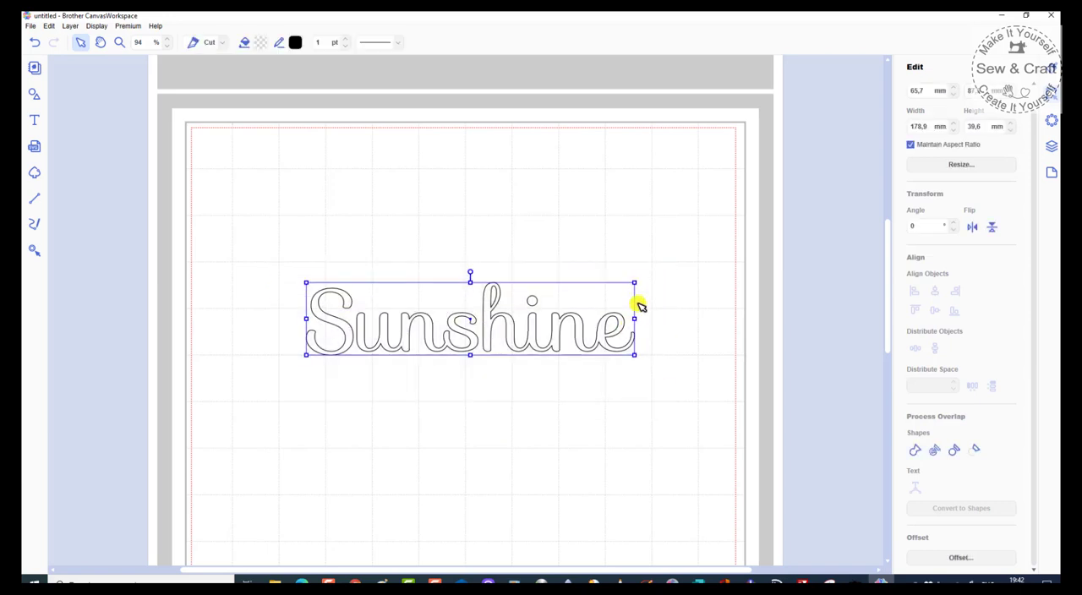
right_click(637, 301)
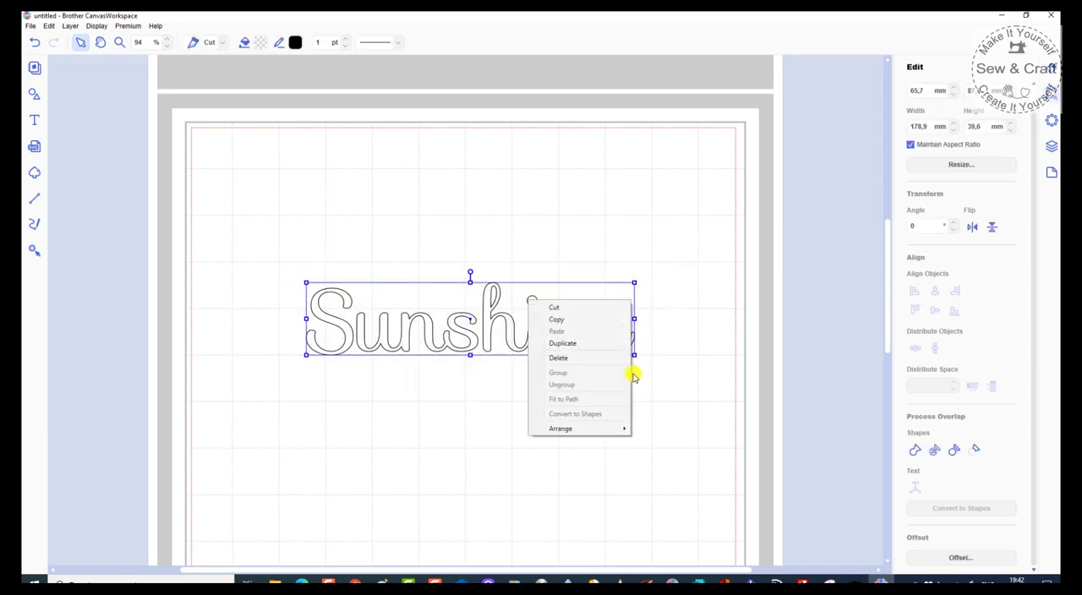
click(667, 418)
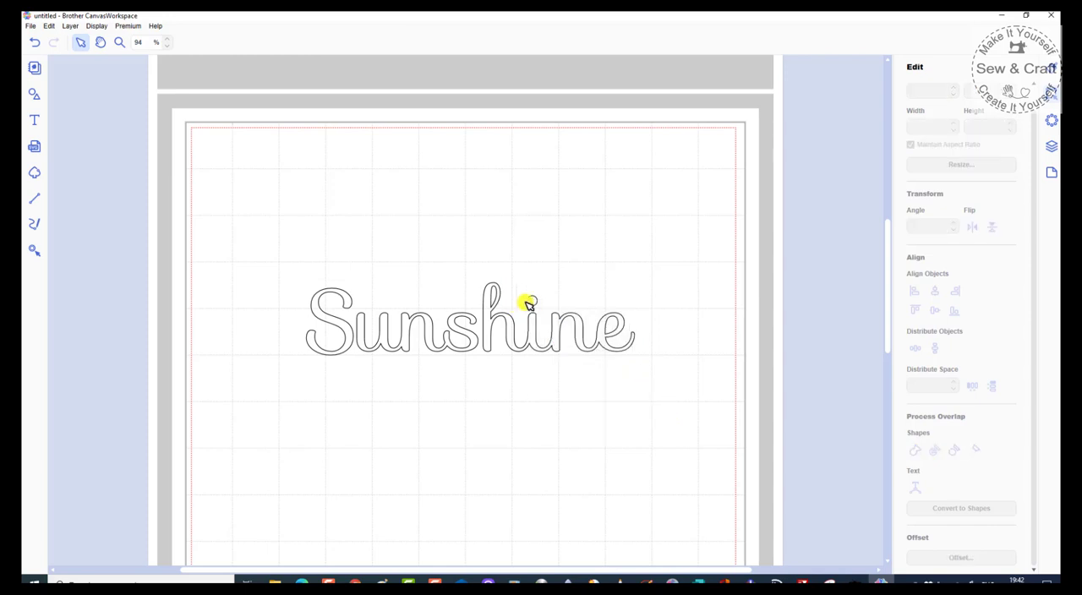
mouse_move(532, 328)
mouse_down()
mouse_move(535, 279)
mouse_move(527, 334)
mouse_up()
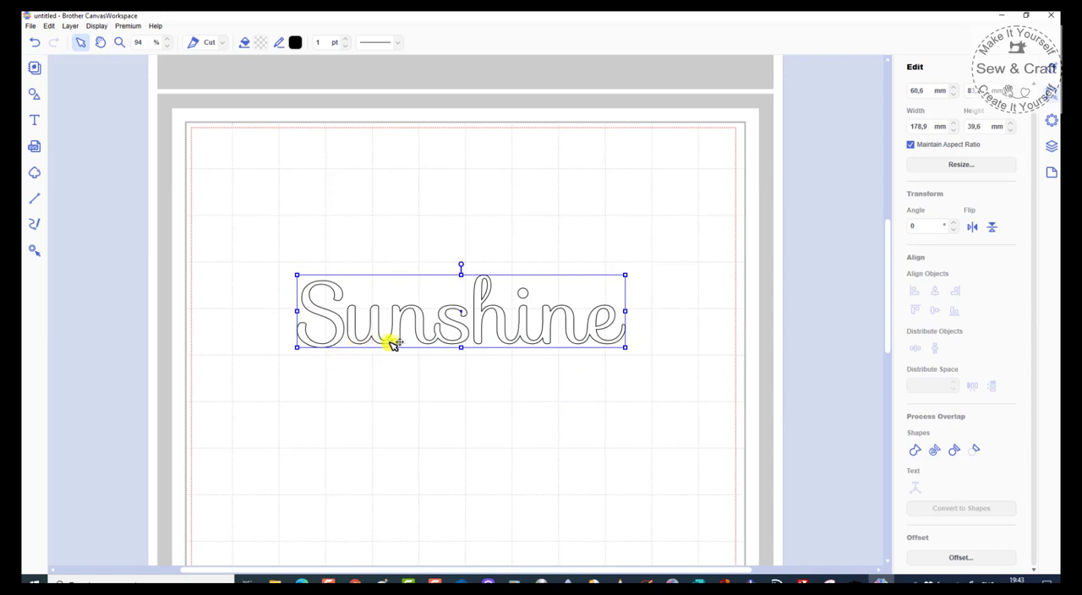
click(540, 376)
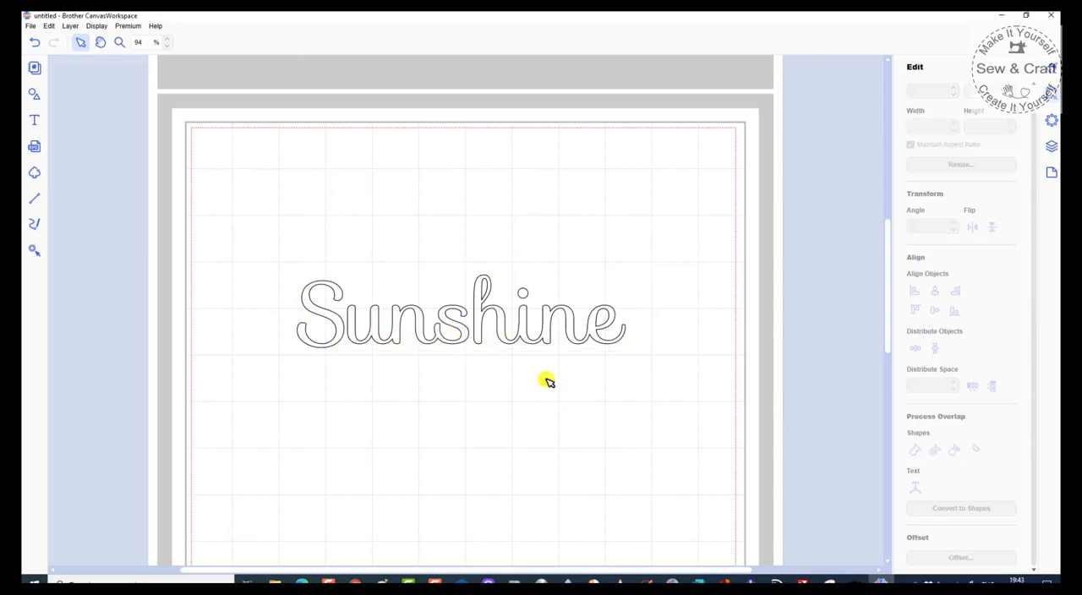
Step: Create a 5.5 mm outward offset around Sunshine's outer edge only, with round corners and the original line left as is
click(571, 328)
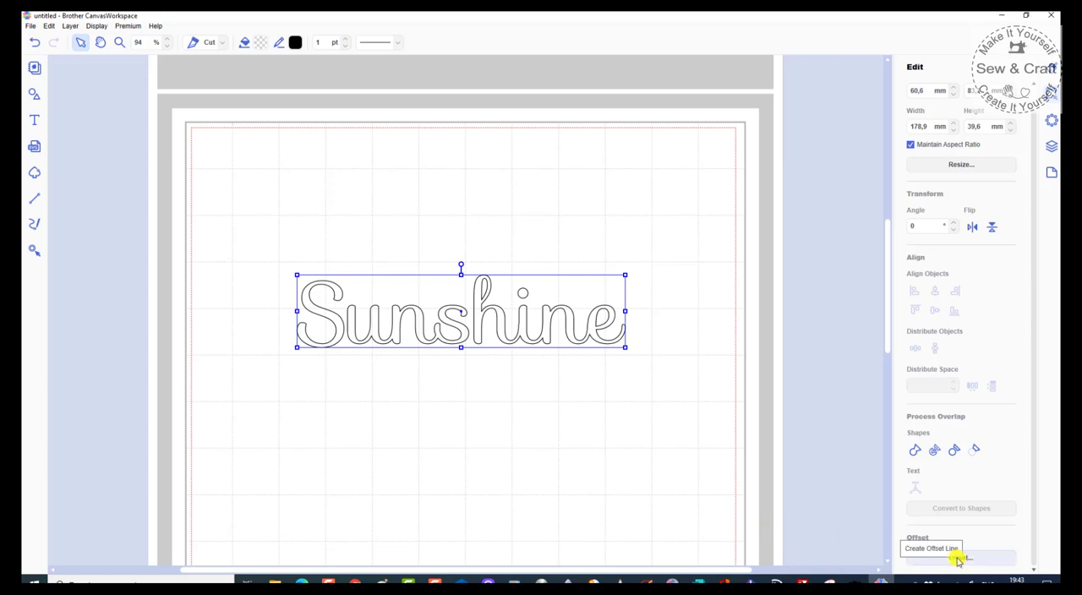
click(959, 558)
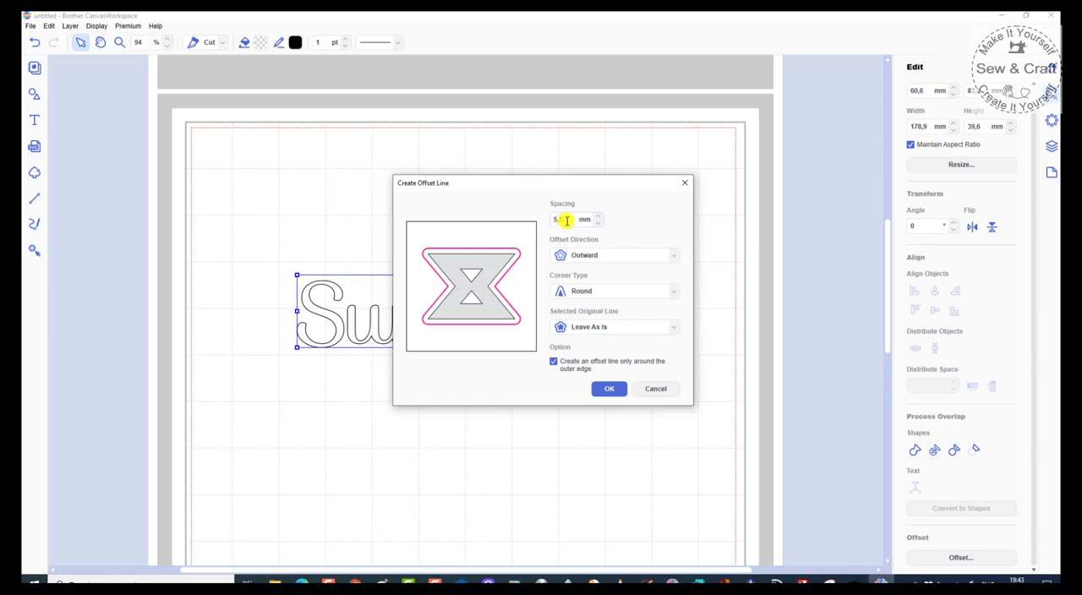
click(610, 389)
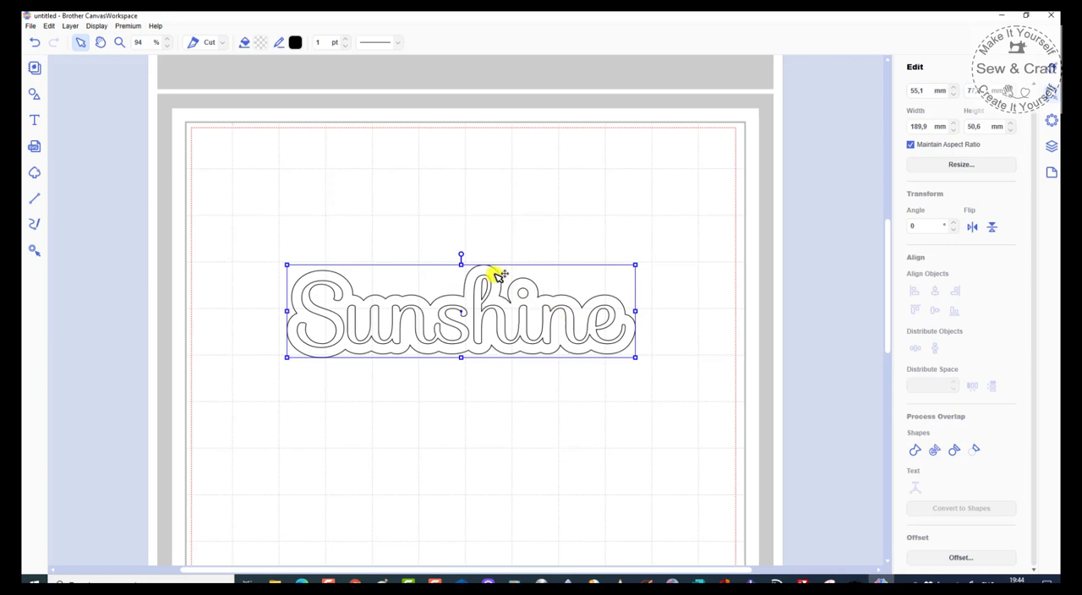
Step: Move the offset outline to the upper part of the mat and place the Sunshine lettering back inside it
drag(498, 275, 497, 165)
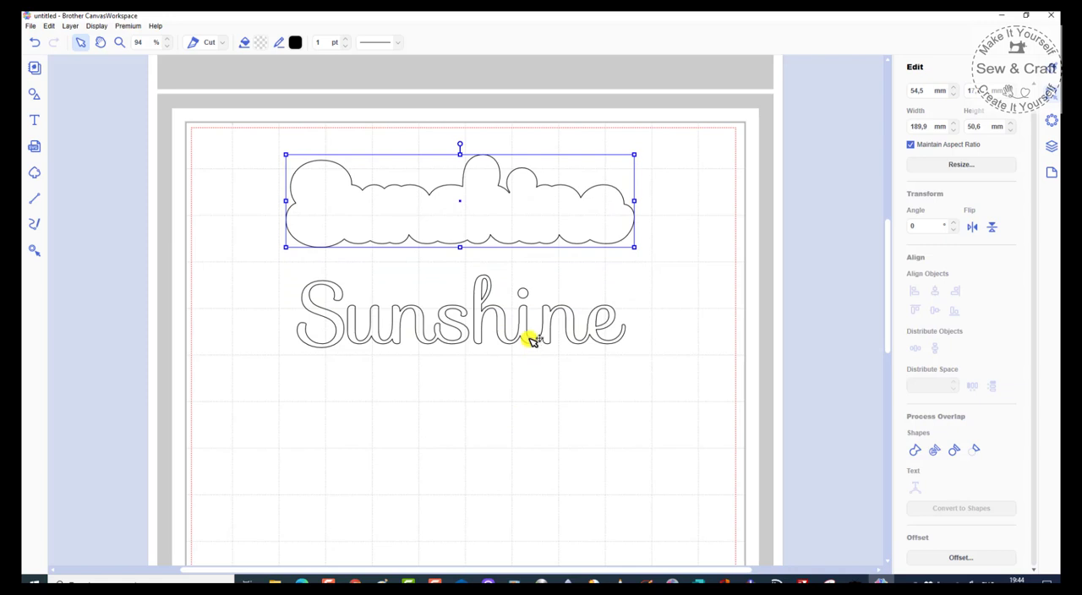
drag(574, 230, 576, 243)
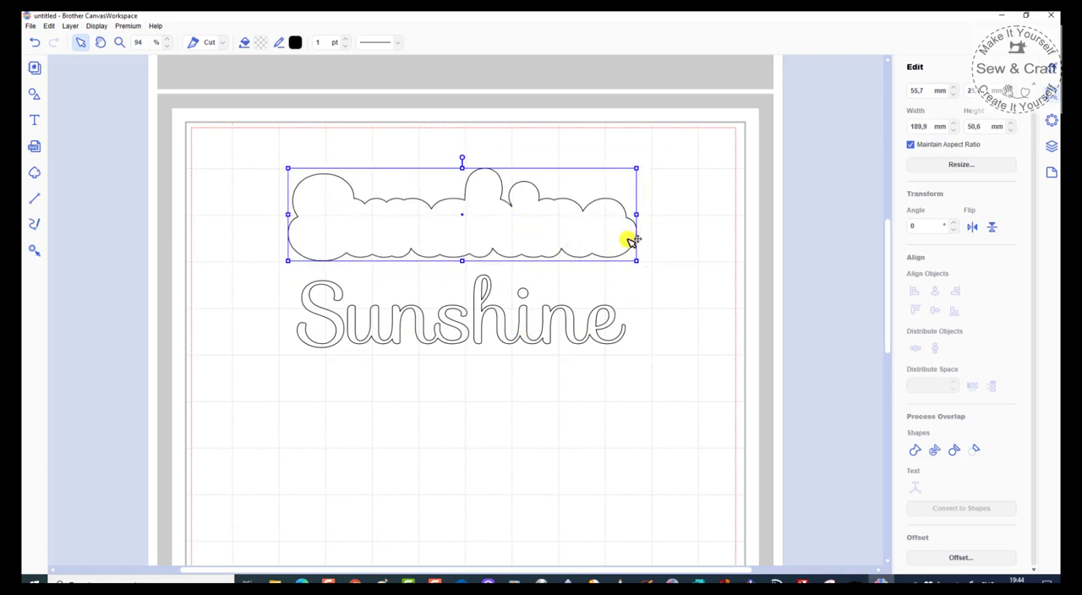
click(575, 338)
drag(573, 335, 574, 244)
click(538, 403)
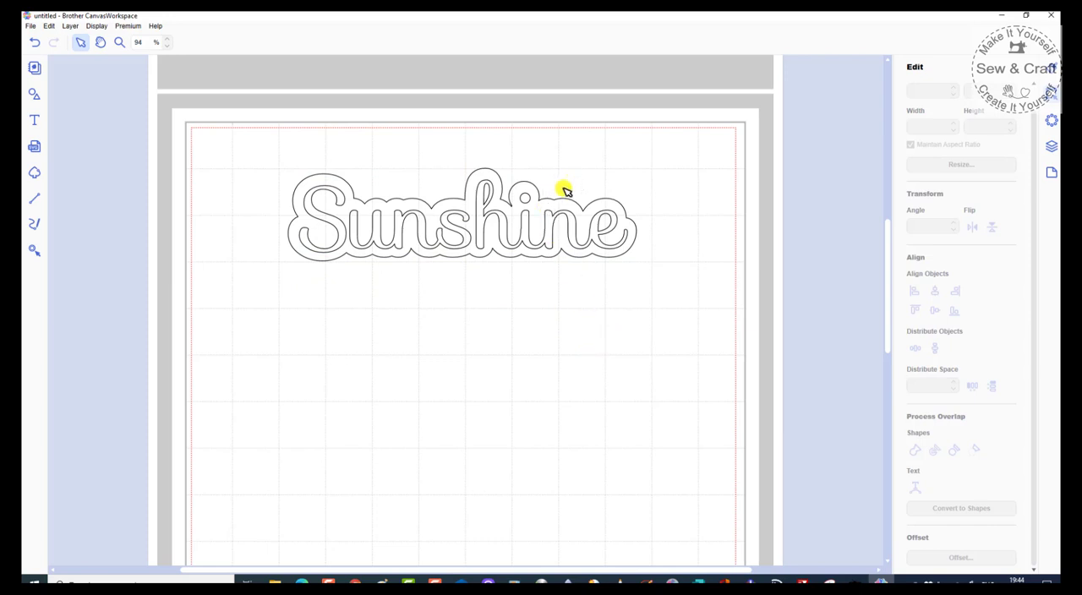
Step: Move the offset shape below the Sunshine lettering and fill it with magenta #E4007F
scroll(565, 190, up, 1)
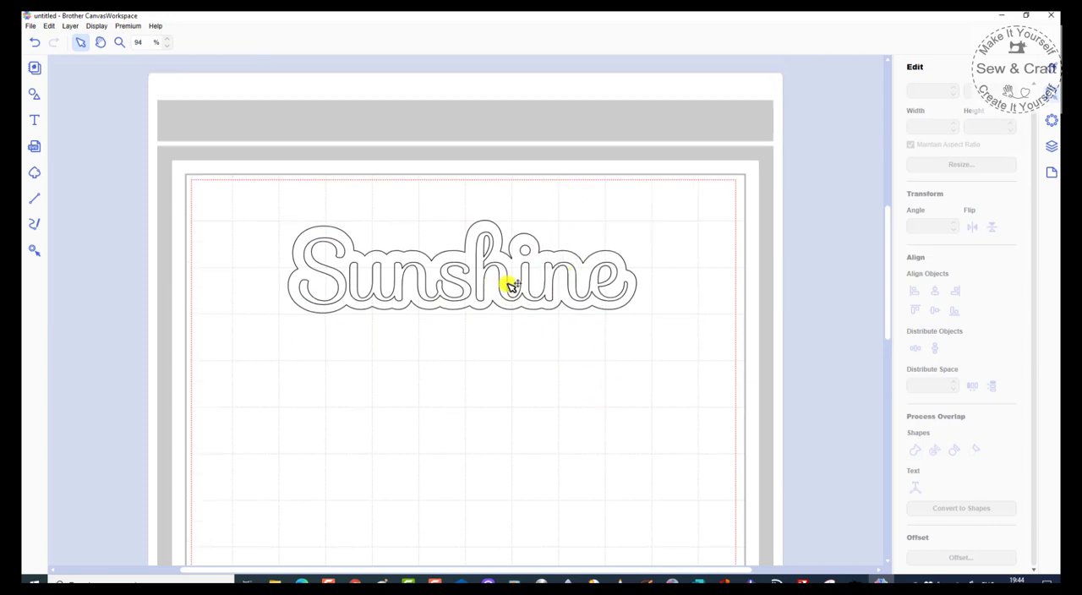
drag(508, 285, 509, 442)
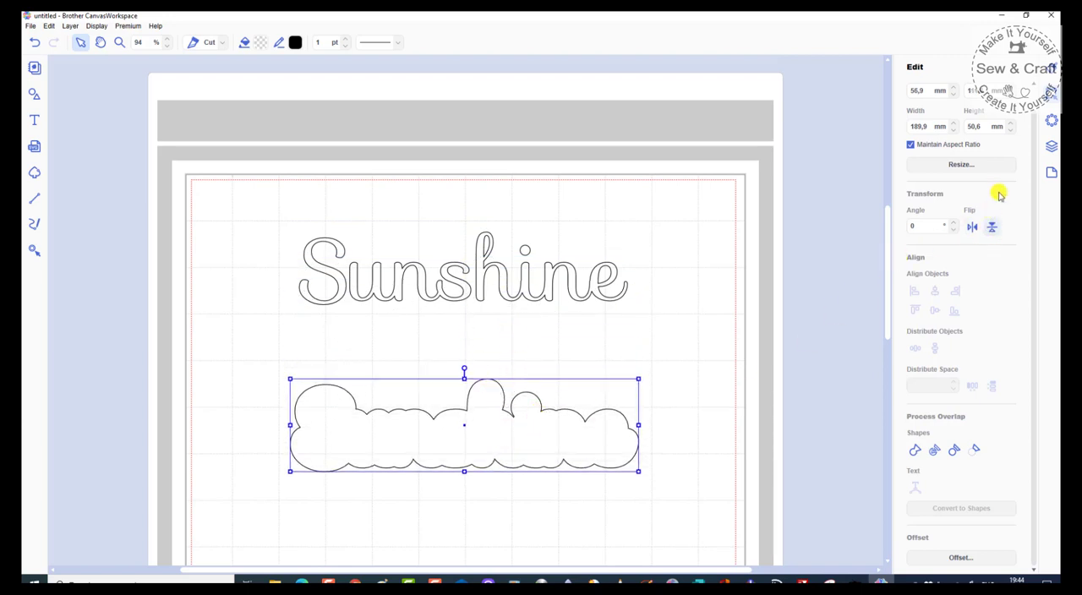
click(1053, 73)
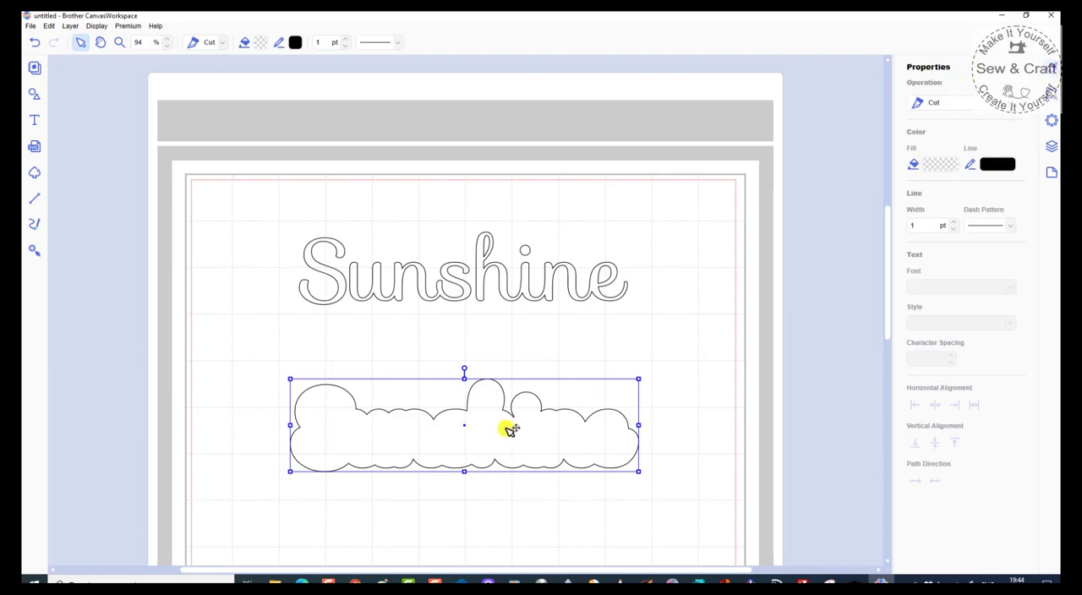
click(940, 166)
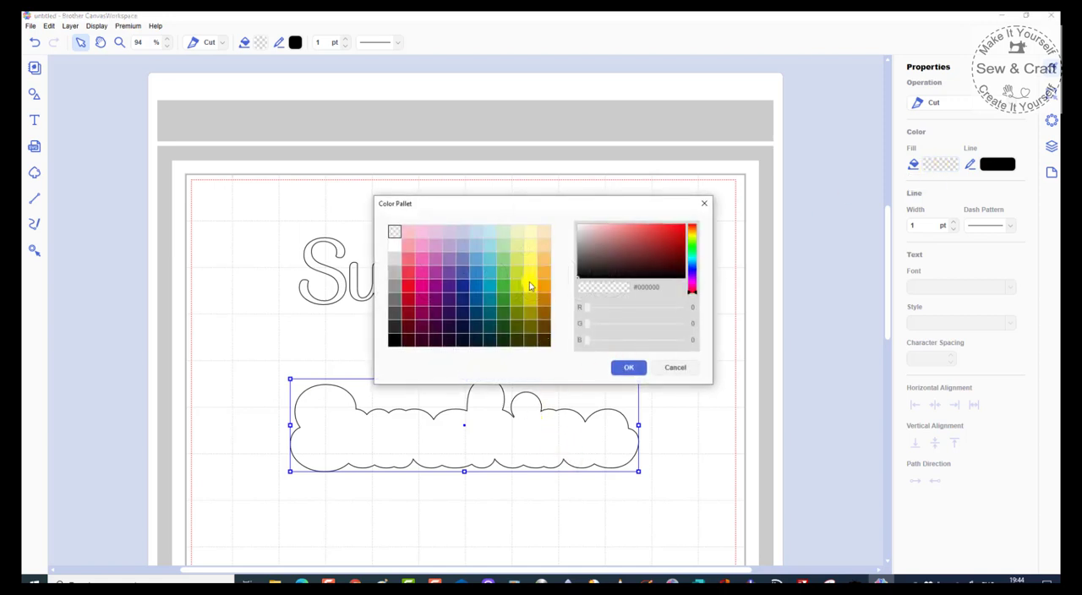
click(422, 290)
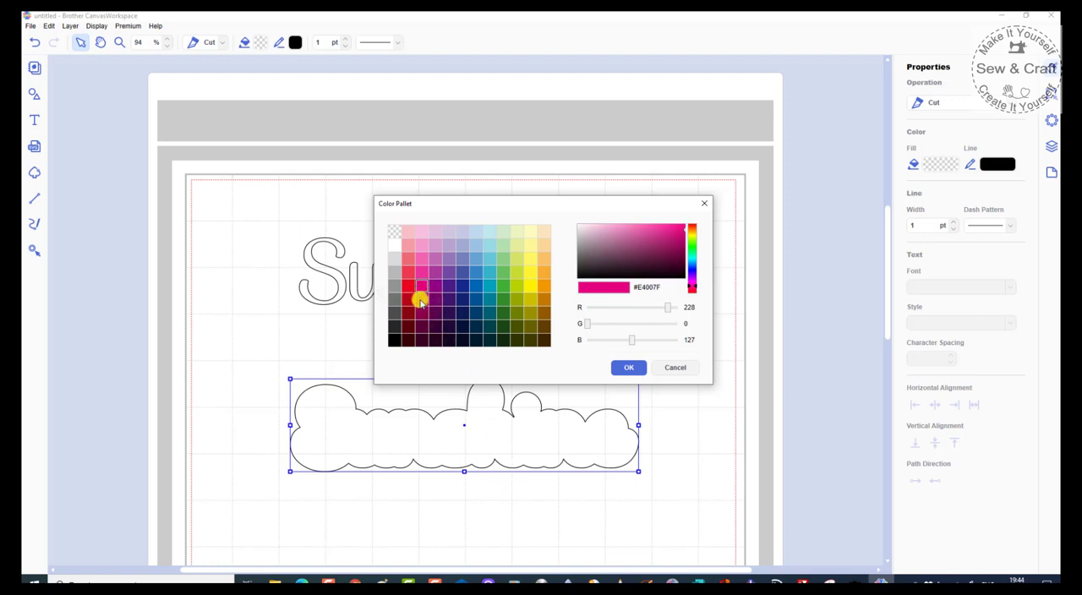
click(626, 367)
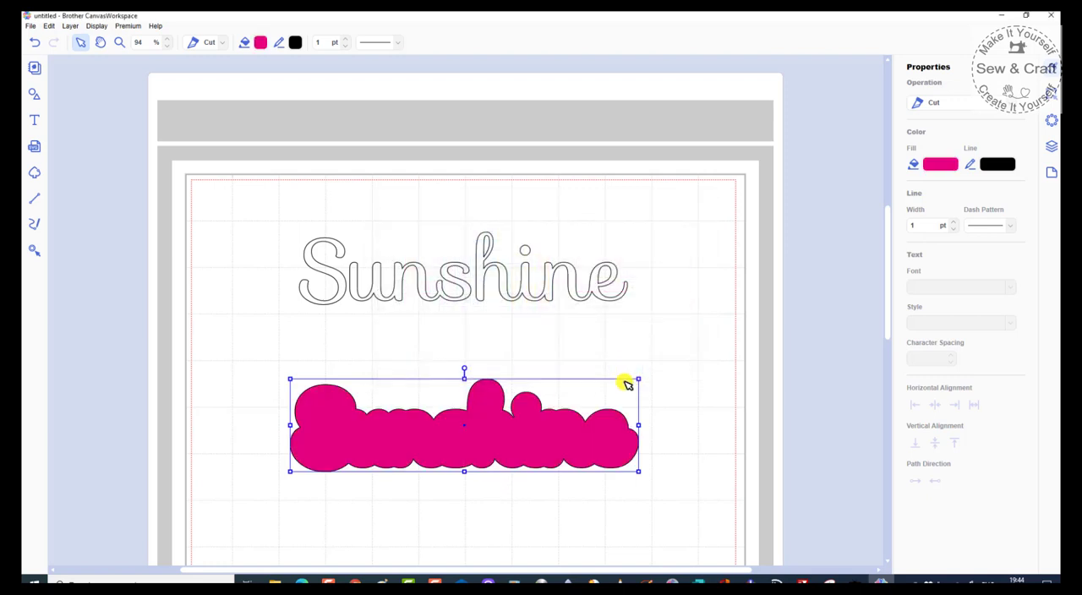
Step: Fill the welded Sunshine lettering with light blue #66C5D6
scroll(614, 365, down, 1)
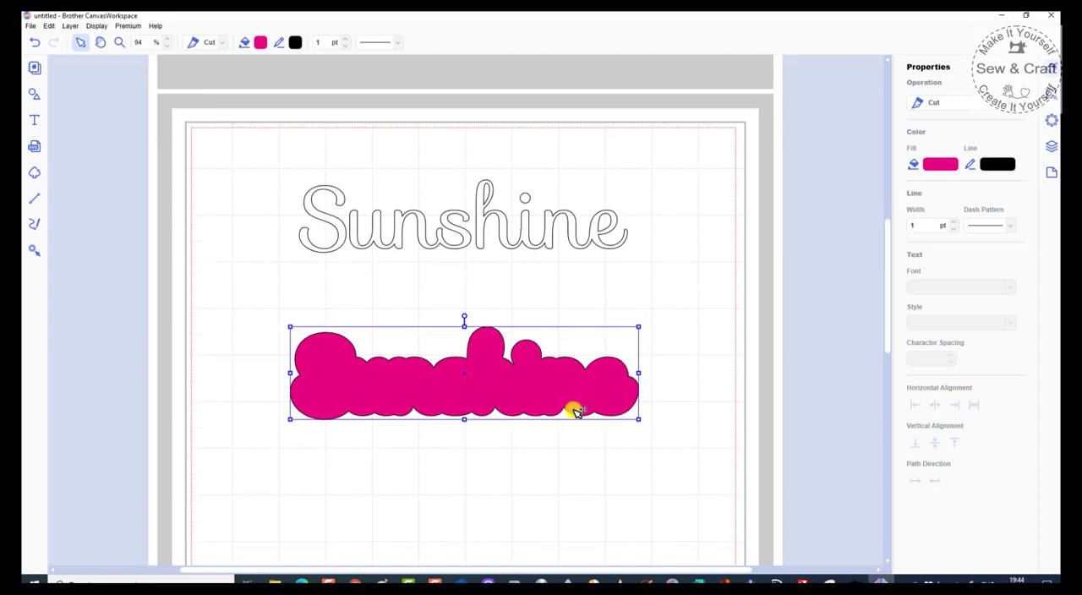
click(551, 229)
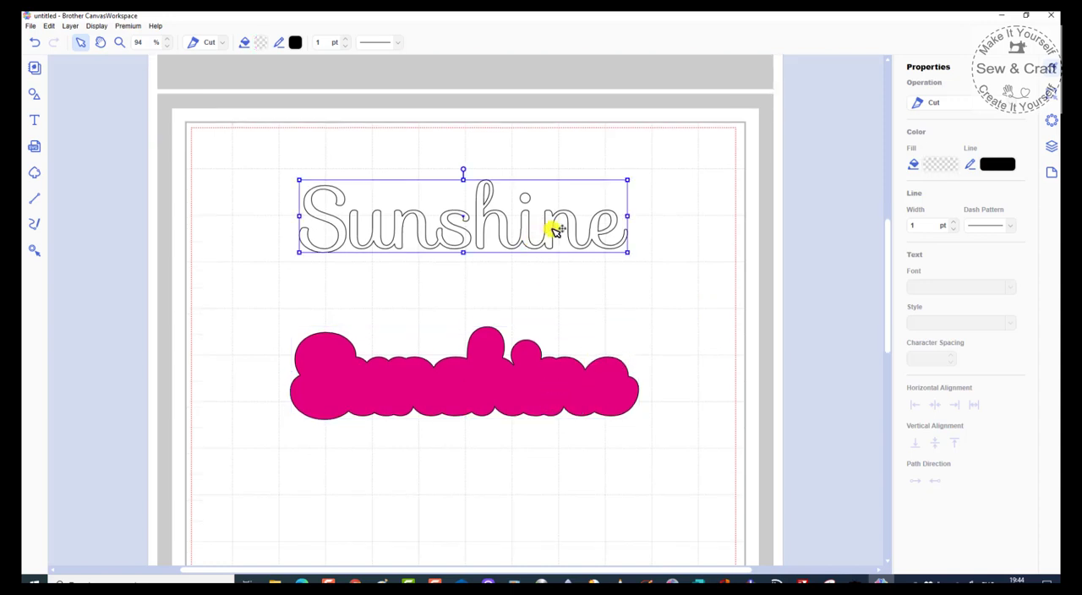
click(933, 163)
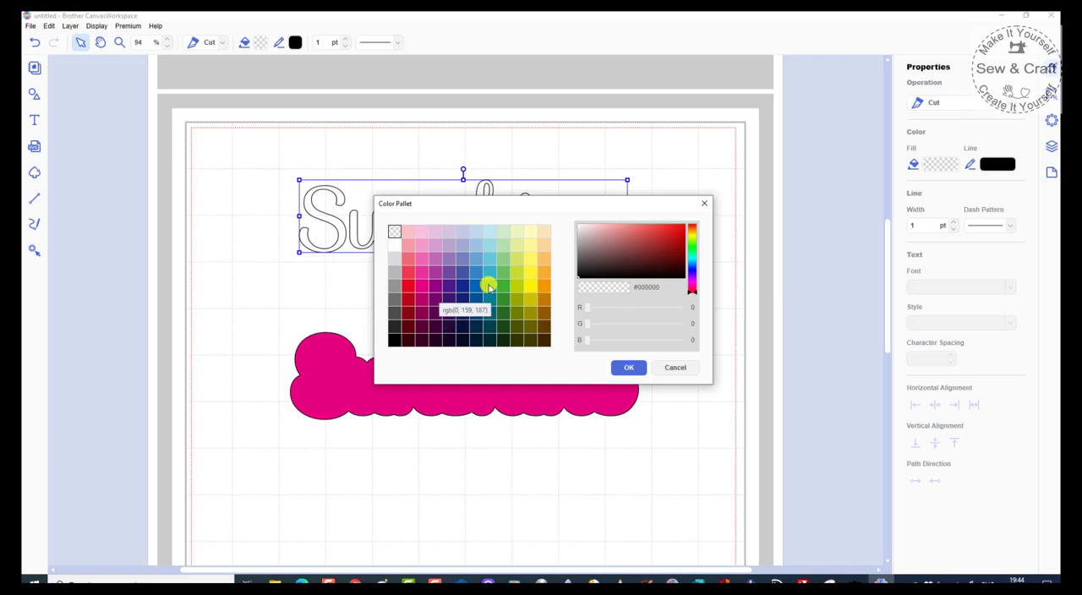
click(491, 258)
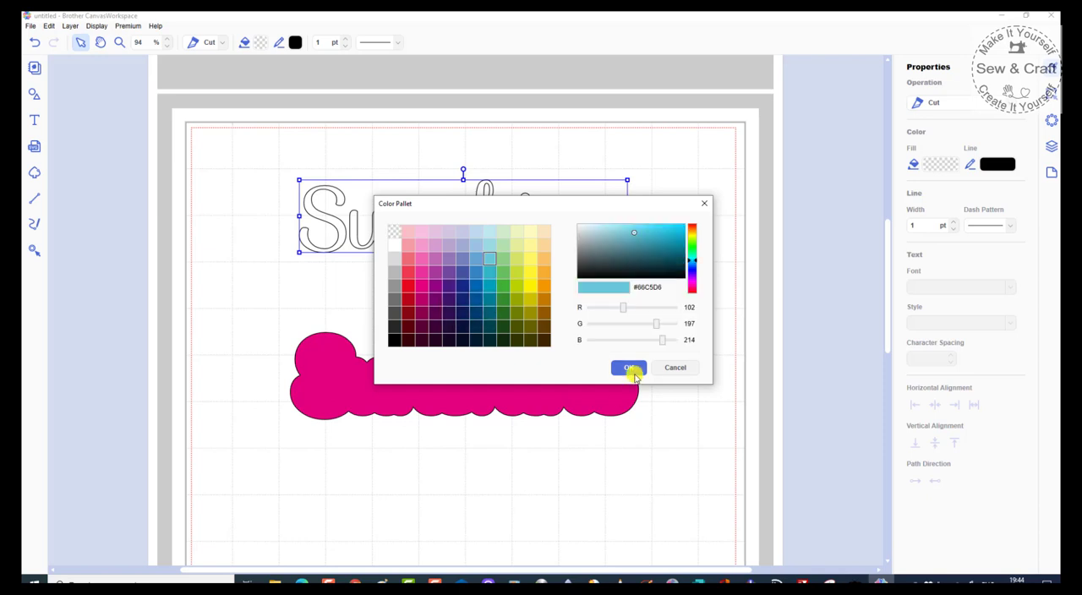
click(633, 369)
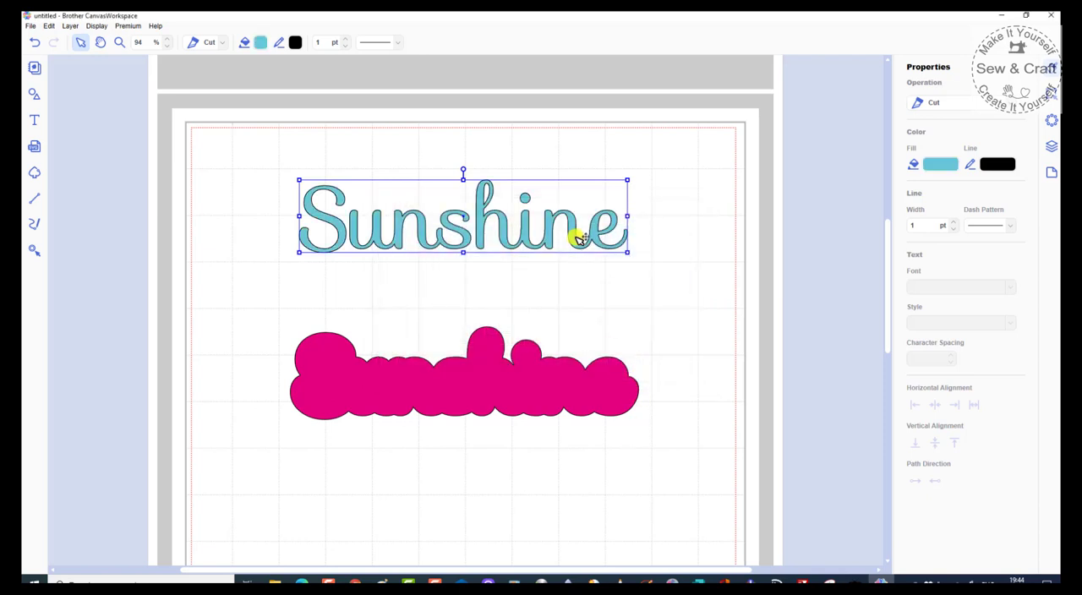
Step: Bring the blue Sunshine lettering to the front and place it over the magenta backing shape
drag(577, 239, 580, 283)
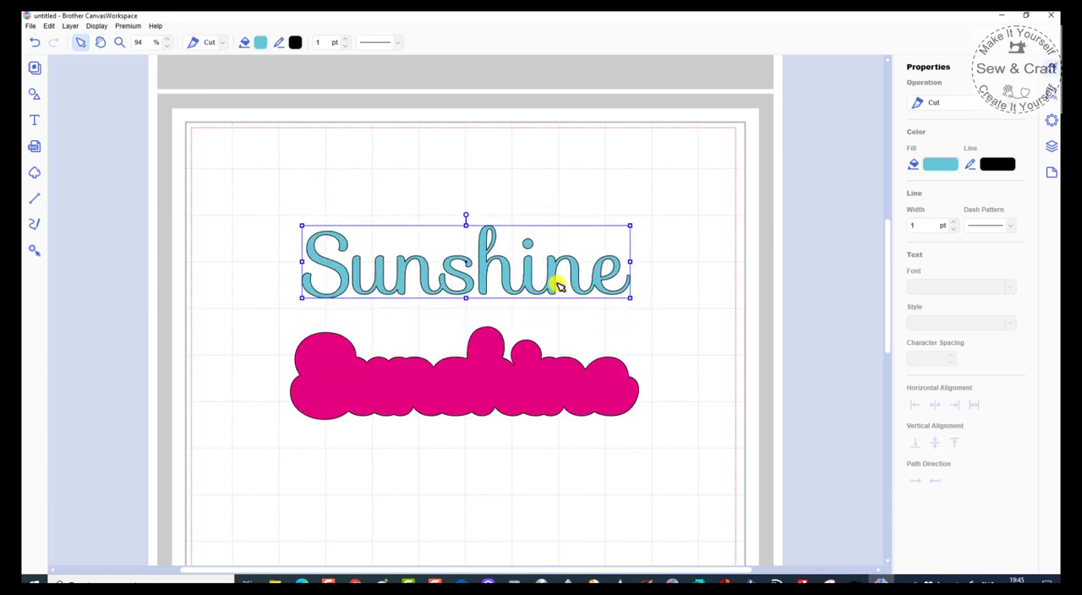
right_click(552, 280)
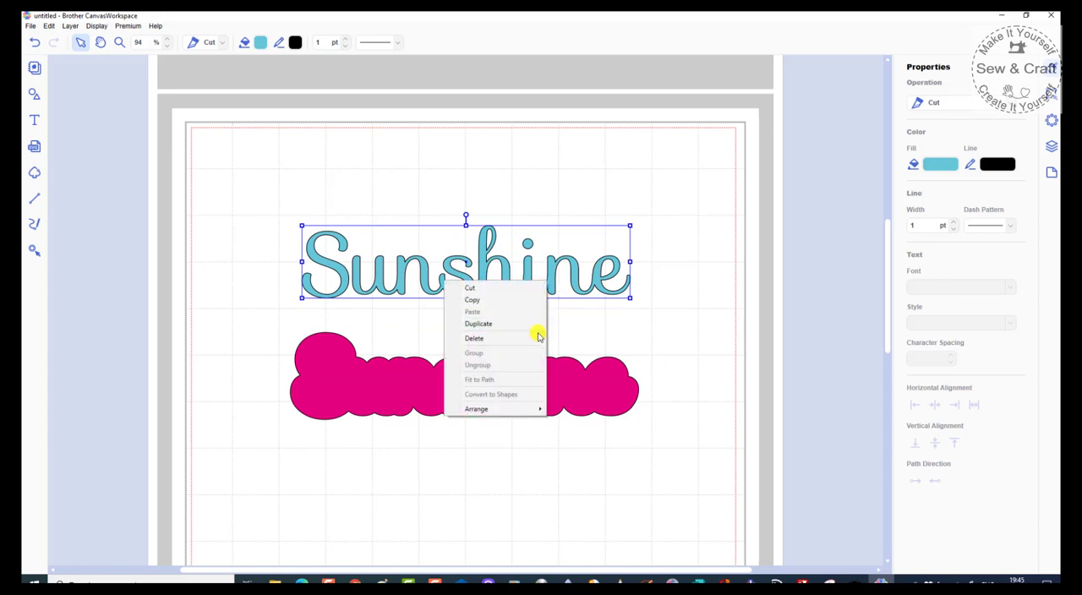
mouse_move(503, 415)
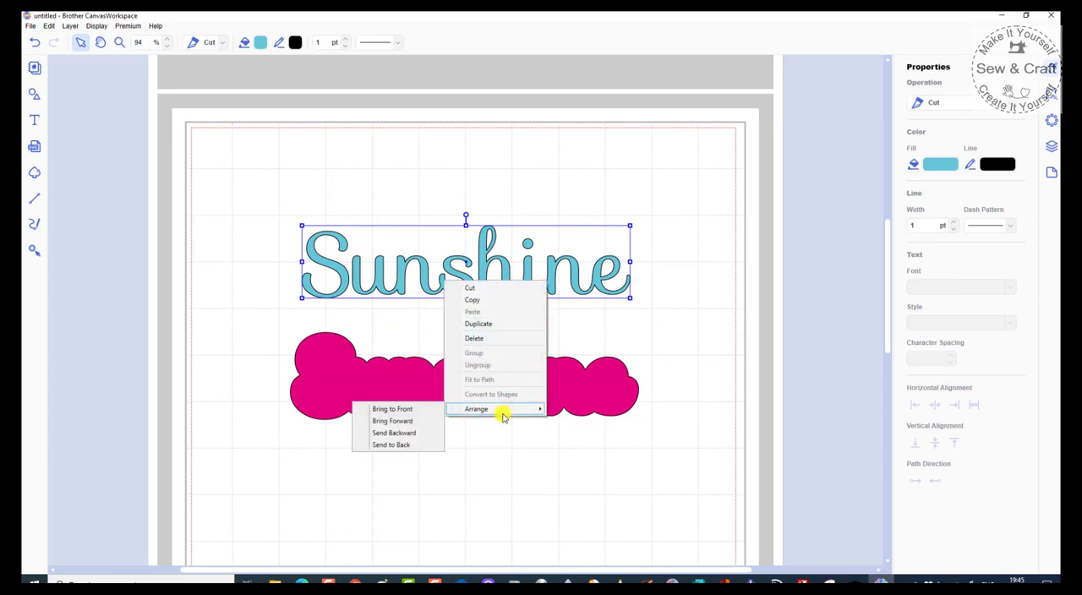
click(401, 412)
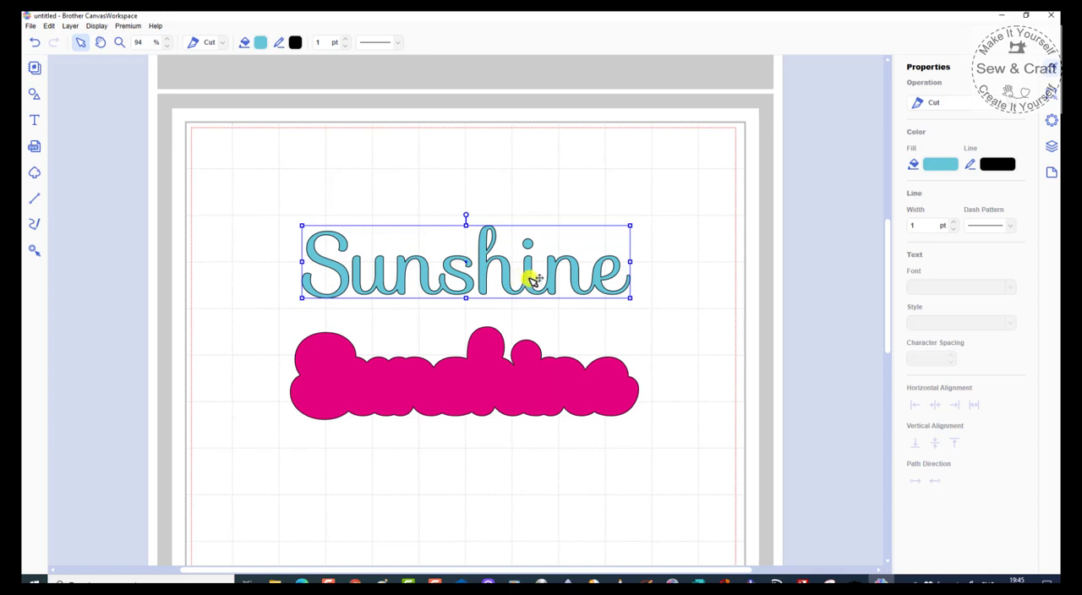
drag(521, 285, 533, 387)
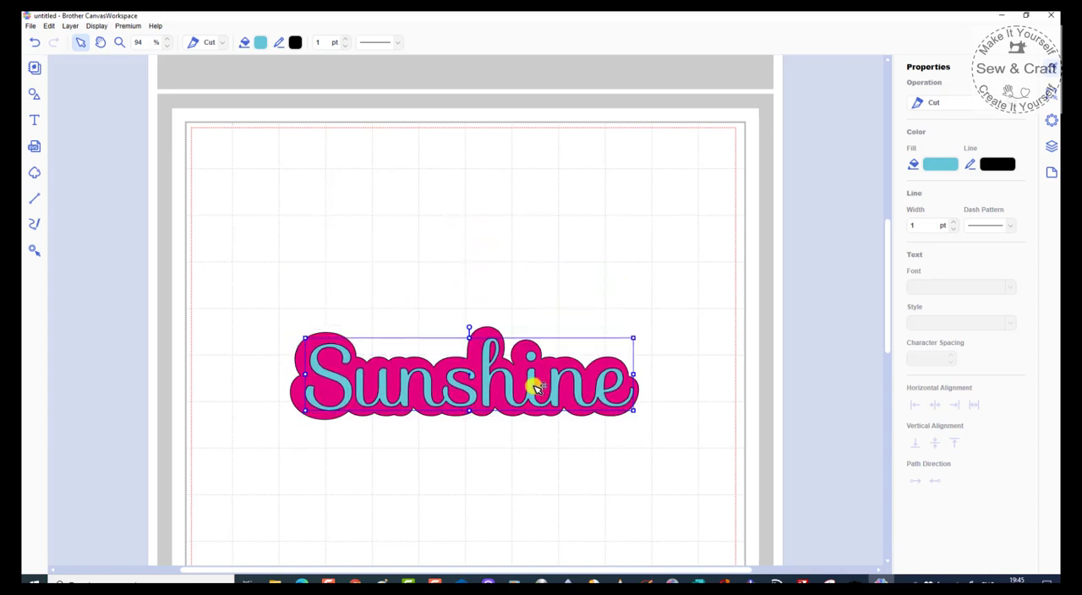
Step: Move the blue Sunshine lettering off the magenta backing into the empty space above it
click(550, 464)
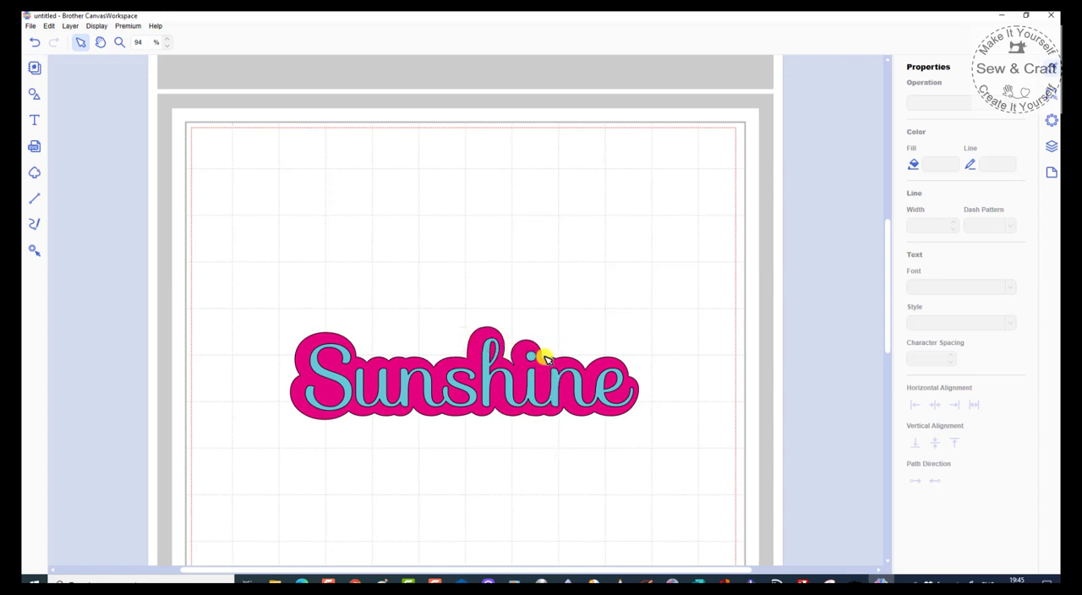
click(545, 408)
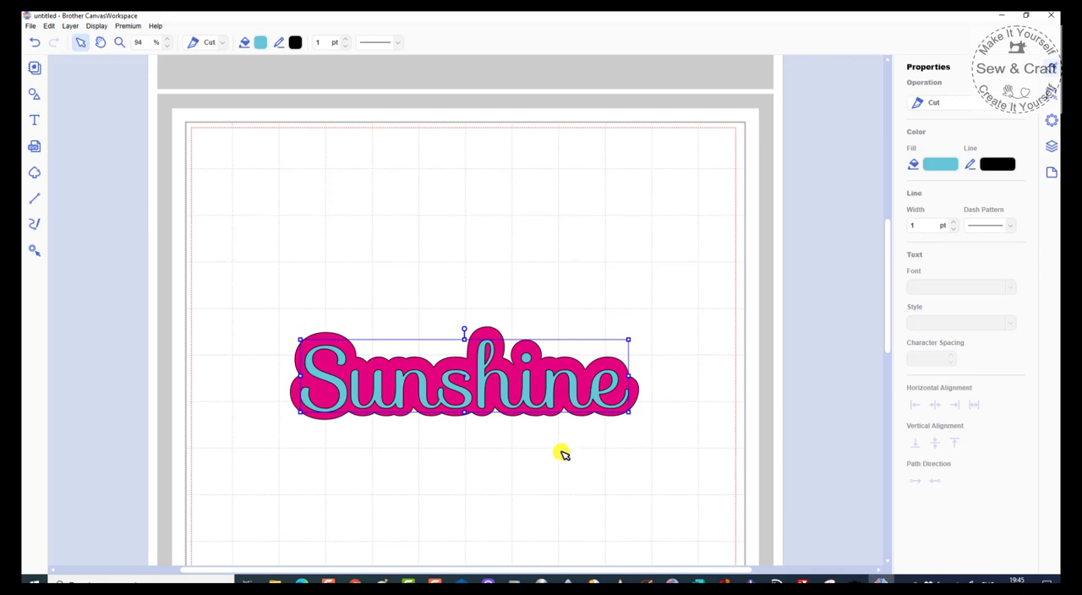
drag(376, 394, 383, 235)
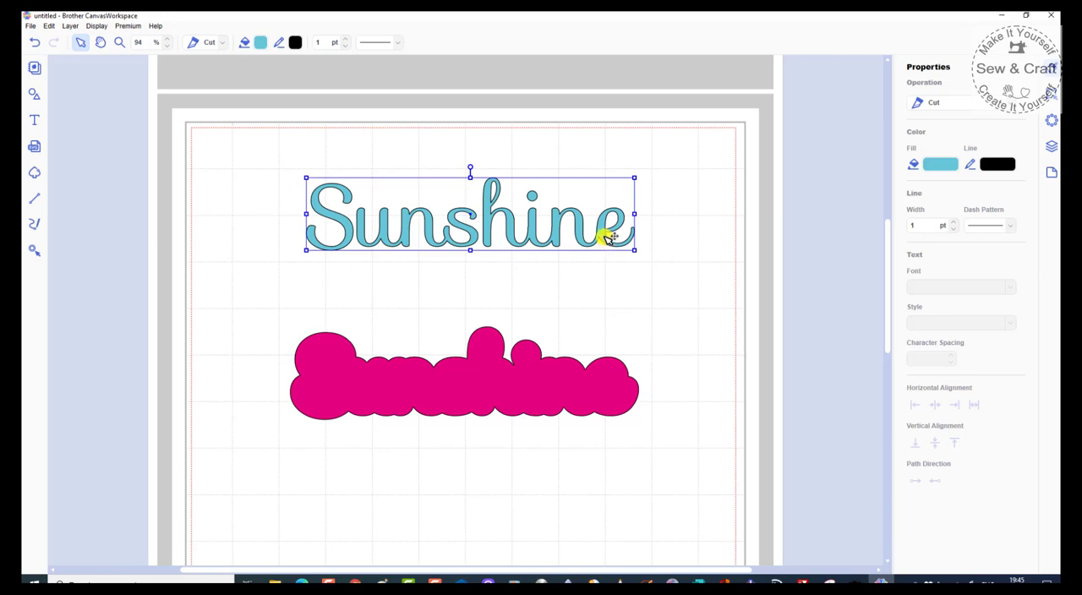
Step: Move the magenta backing shape up slightly and place the blue Sunshine lettering over it with an even margin
drag(608, 239, 597, 400)
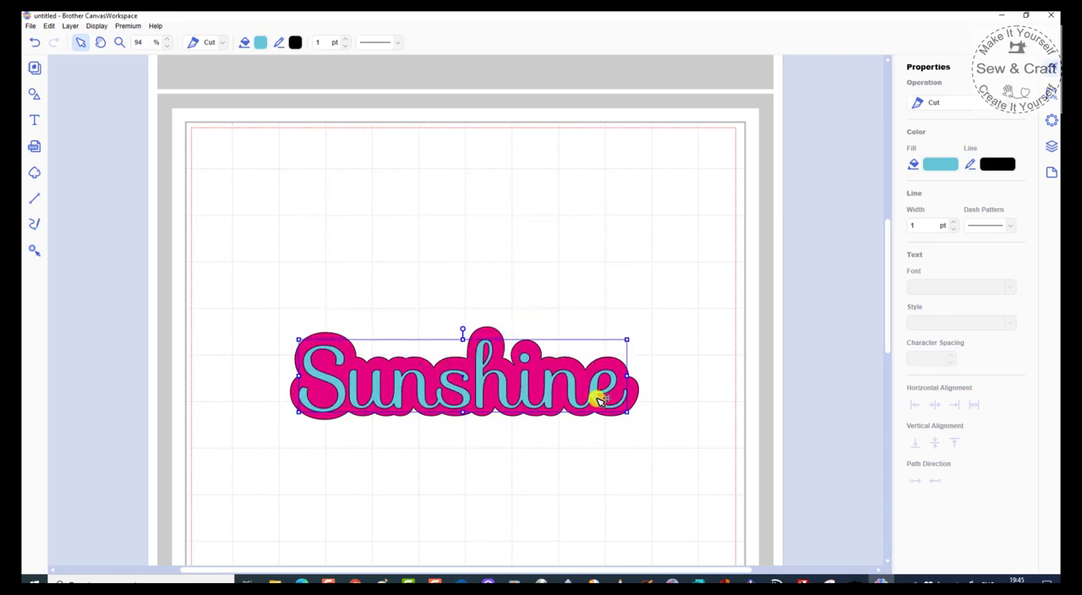
click(581, 442)
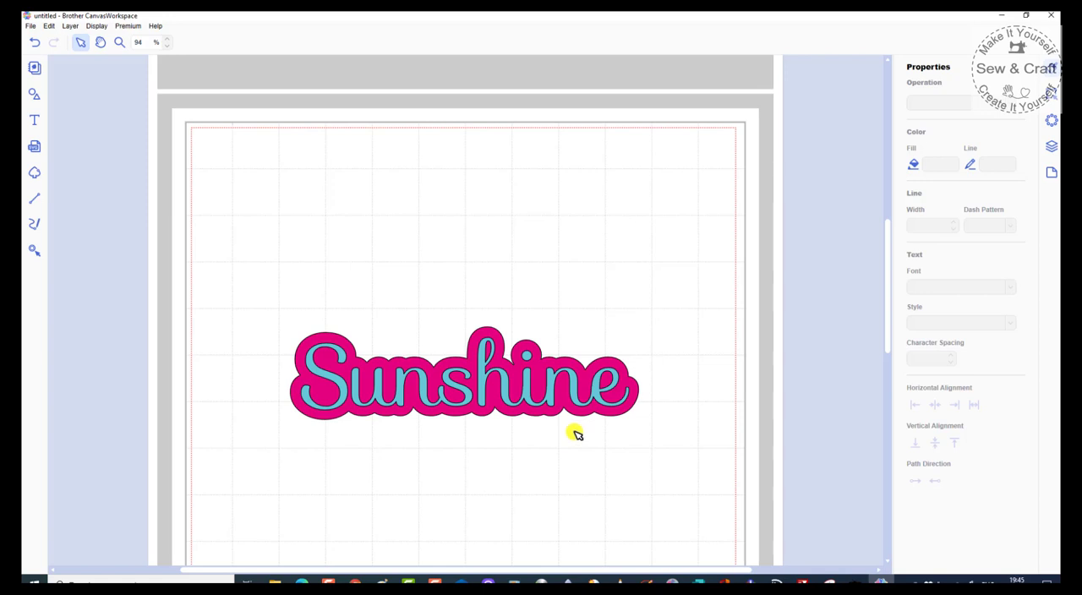
drag(527, 391, 522, 239)
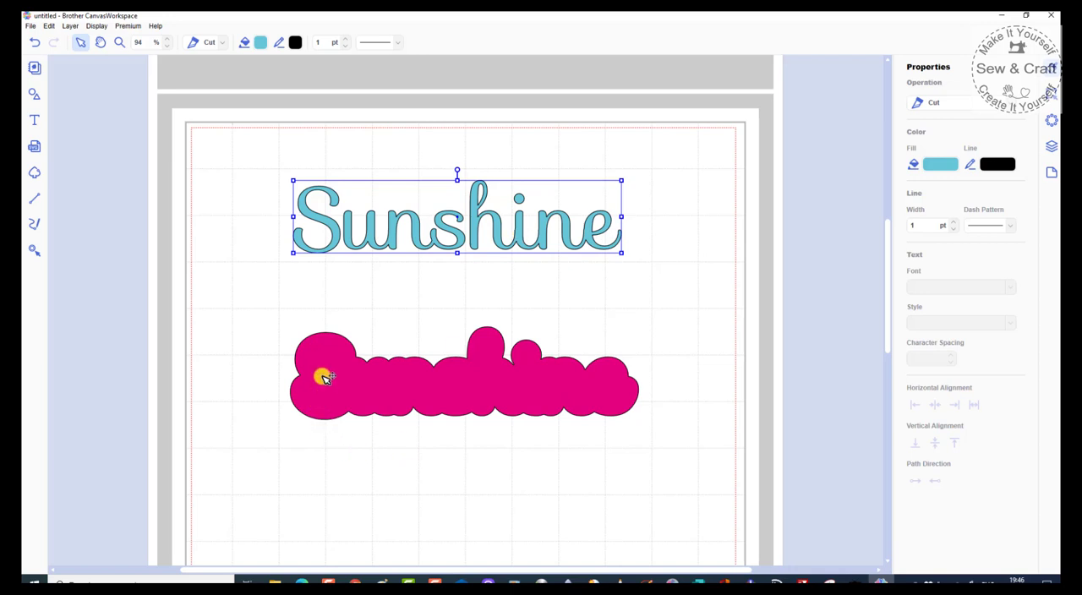
drag(345, 396, 347, 363)
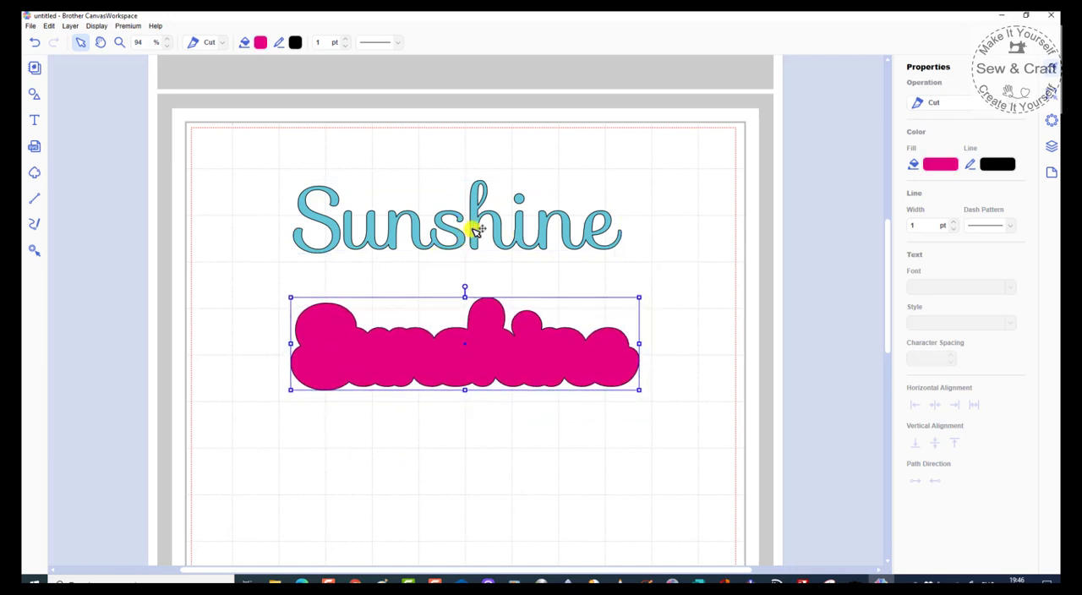
drag(475, 229, 482, 359)
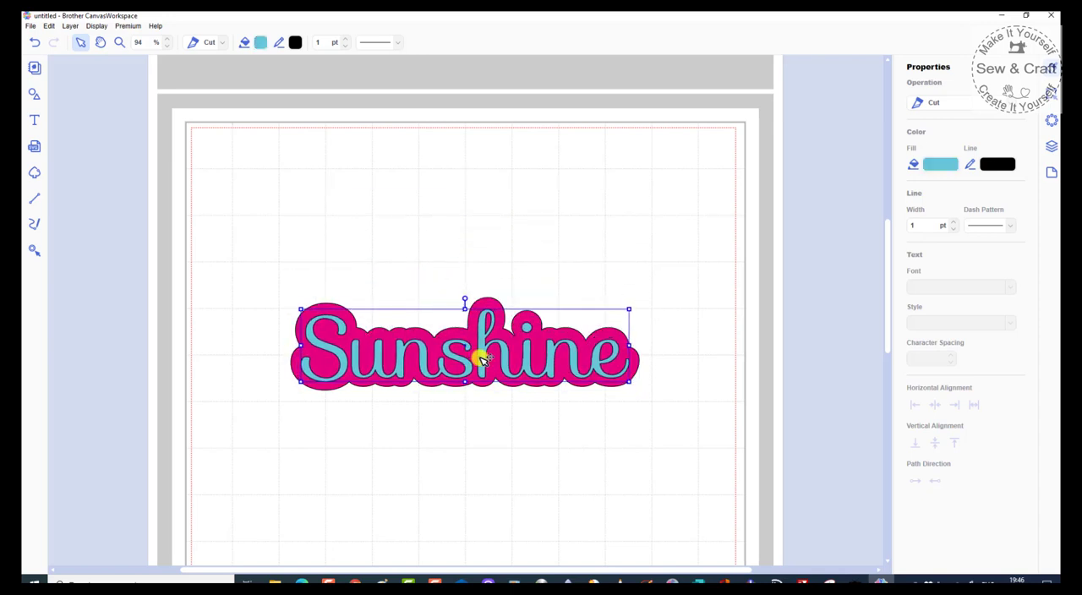
click(531, 451)
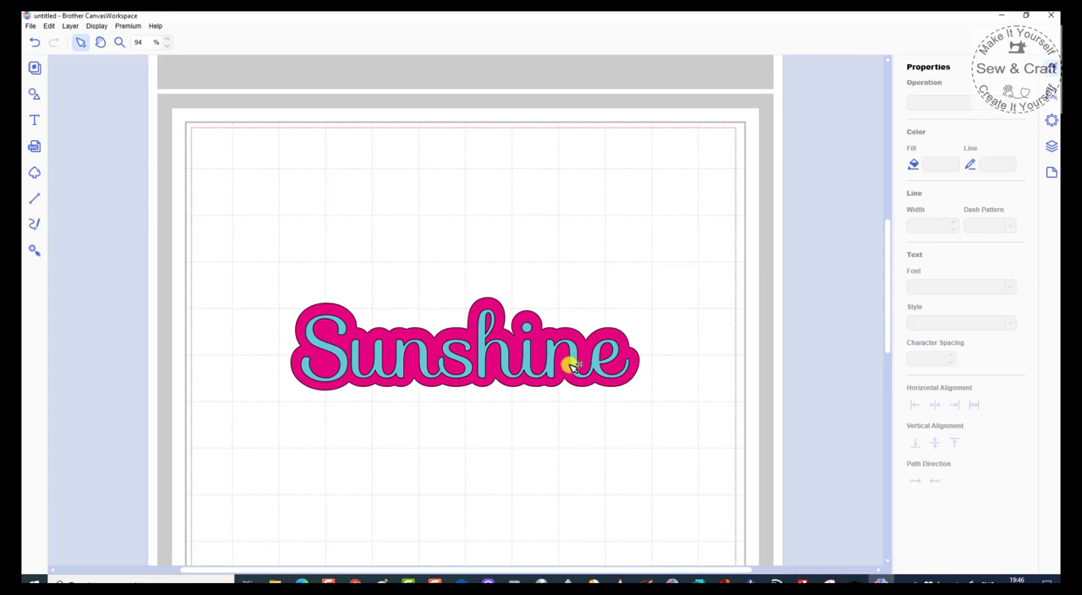
Step: Remove the overlap of the blue Sunshine lettering from the magenta backing shape and move the lettering above the cut-out
click(573, 363)
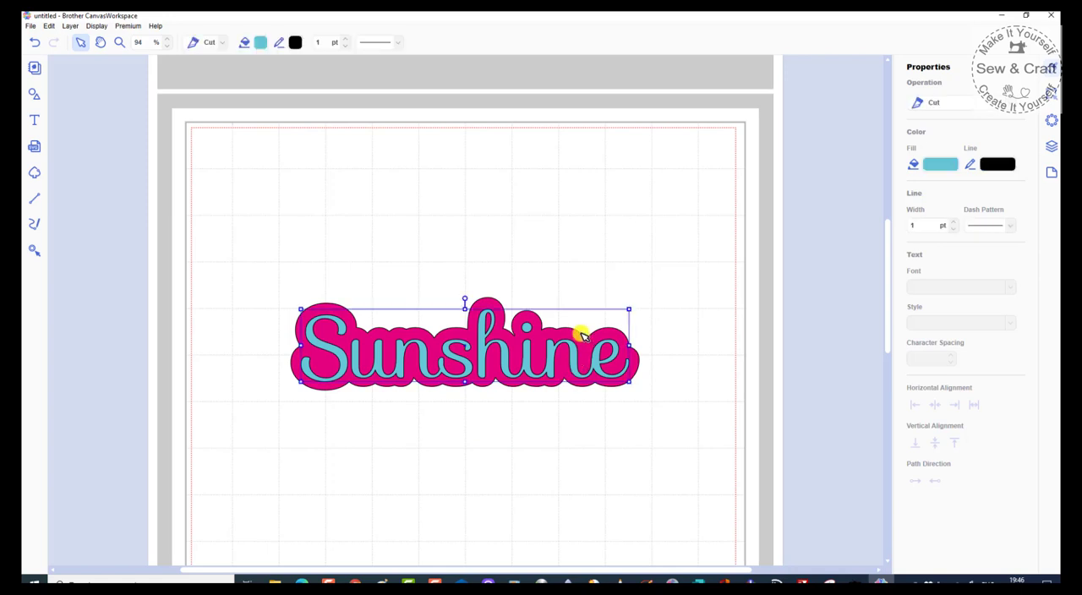
shift+click(581, 335)
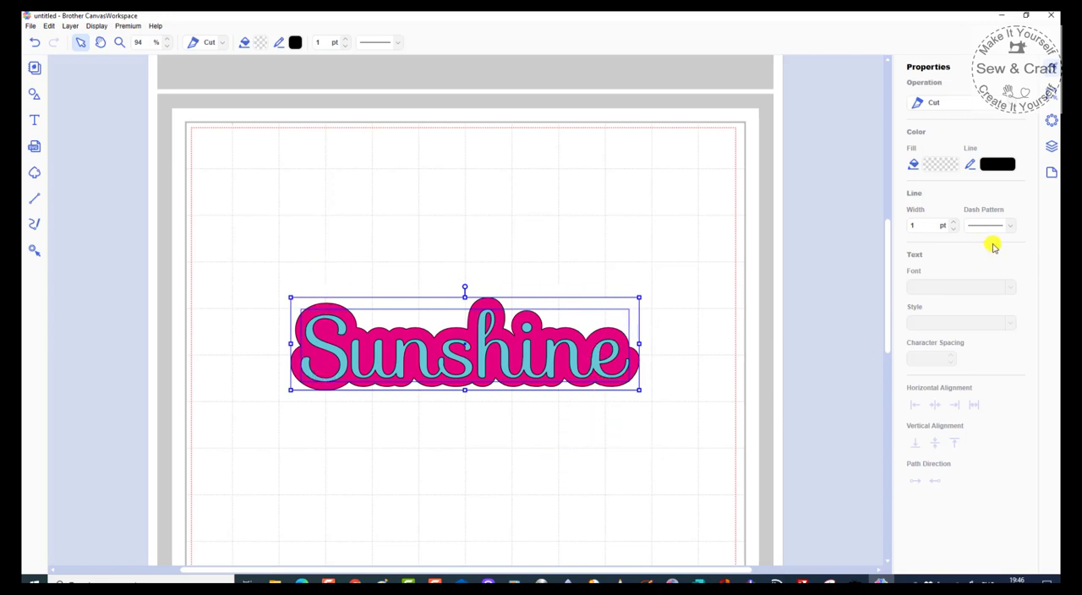
click(1052, 117)
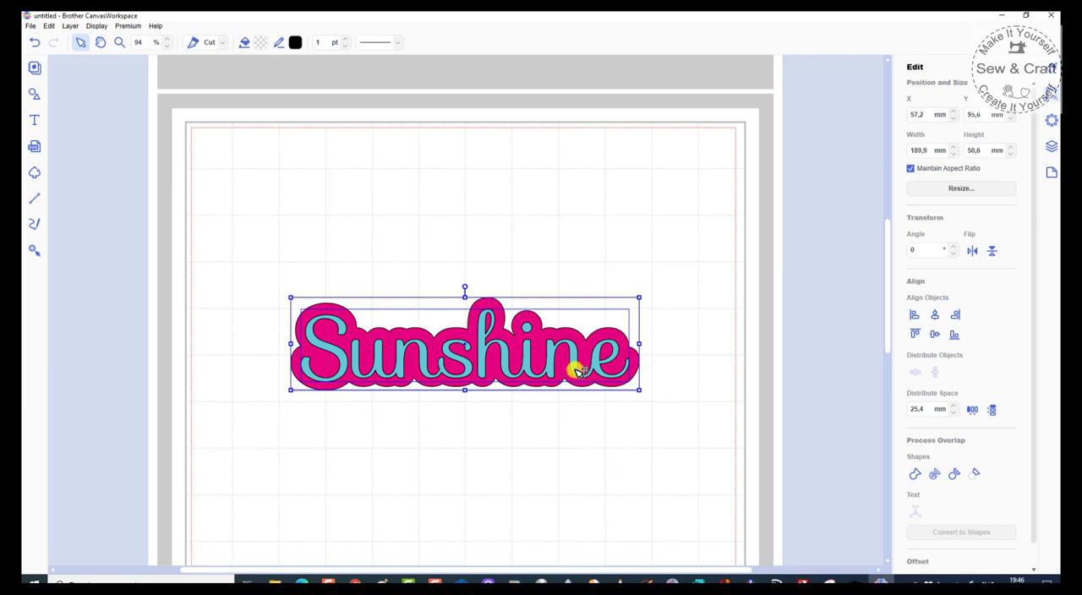
click(575, 447)
drag(570, 358, 585, 199)
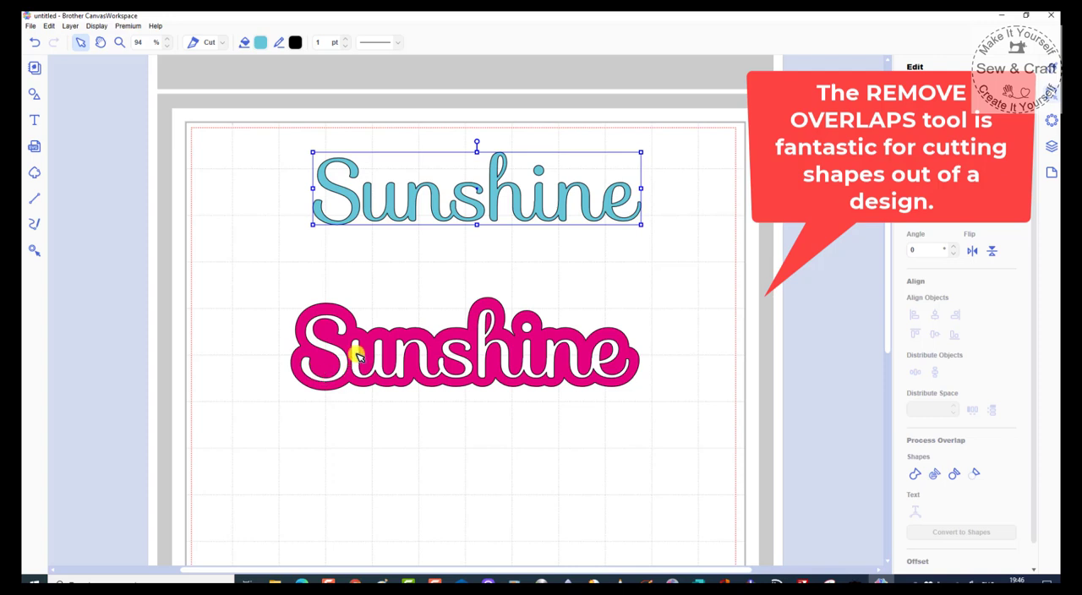
Step: Reposition the magenta cut-out slightly lower on the mat and delete the blue Sunshine lettering
mouse_move(486, 382)
mouse_down()
mouse_move(476, 520)
mouse_move(487, 346)
mouse_move(497, 365)
mouse_up()
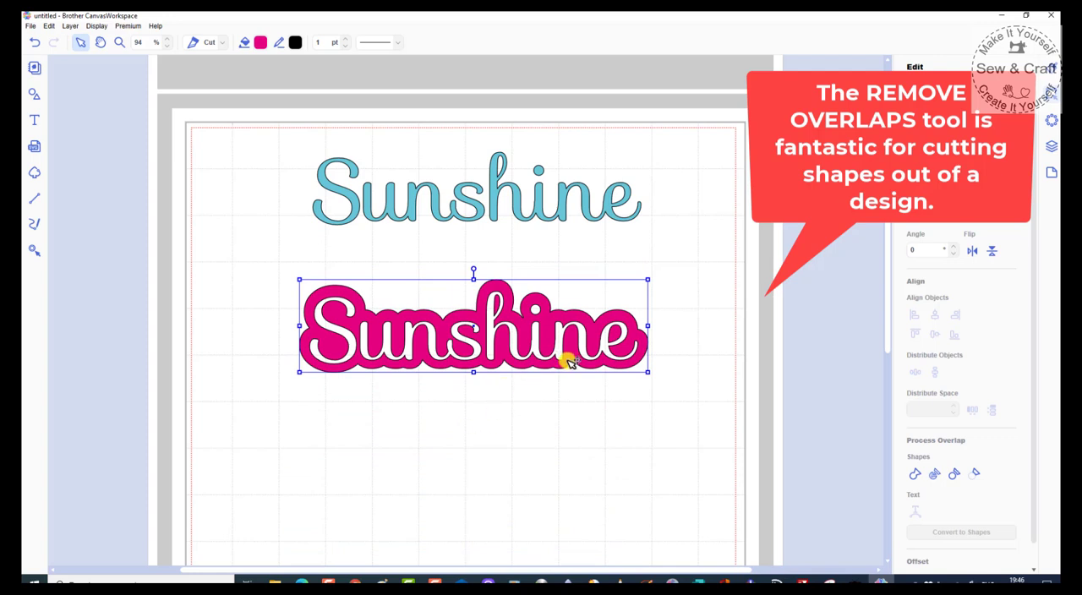
drag(571, 362, 571, 393)
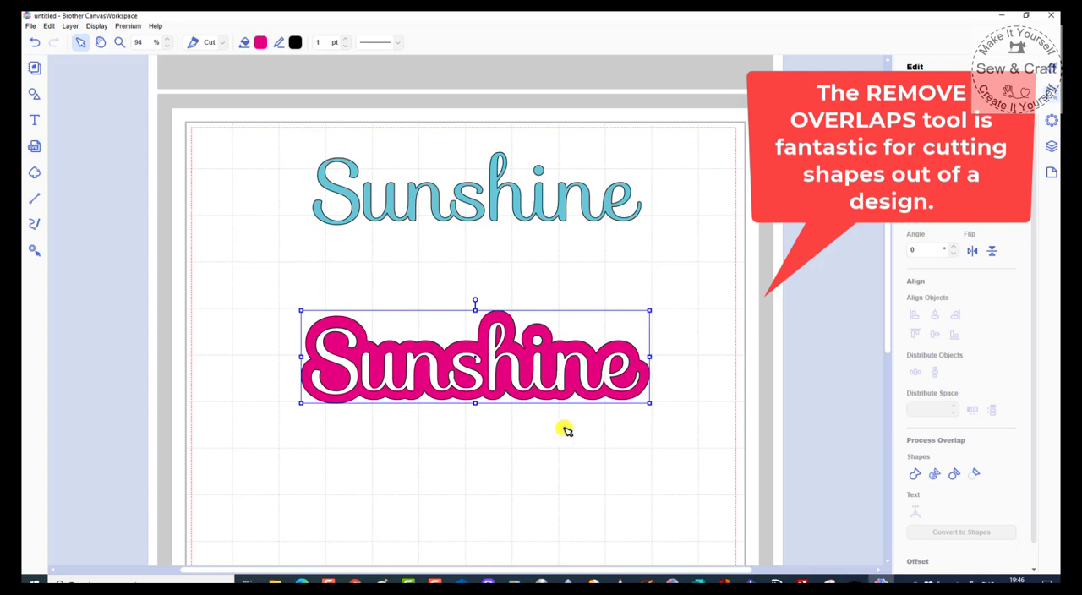
click(541, 213)
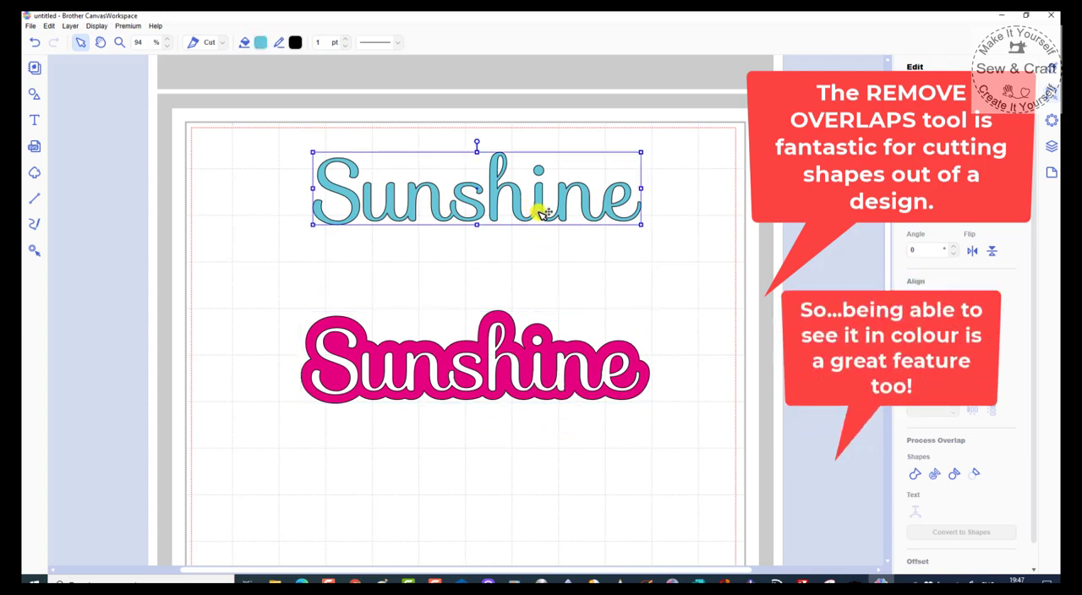
key(Delete)
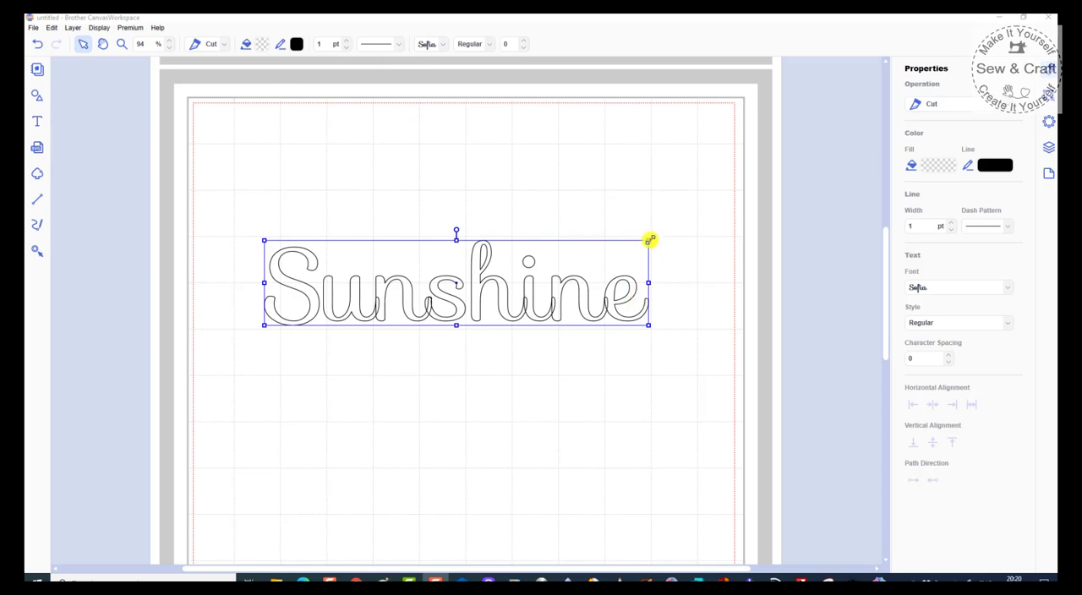
Step: Enlarge the Sunshine text to about 262 mm wide by 58 mm high and weld its overlapping letters
drag(657, 231, 704, 228)
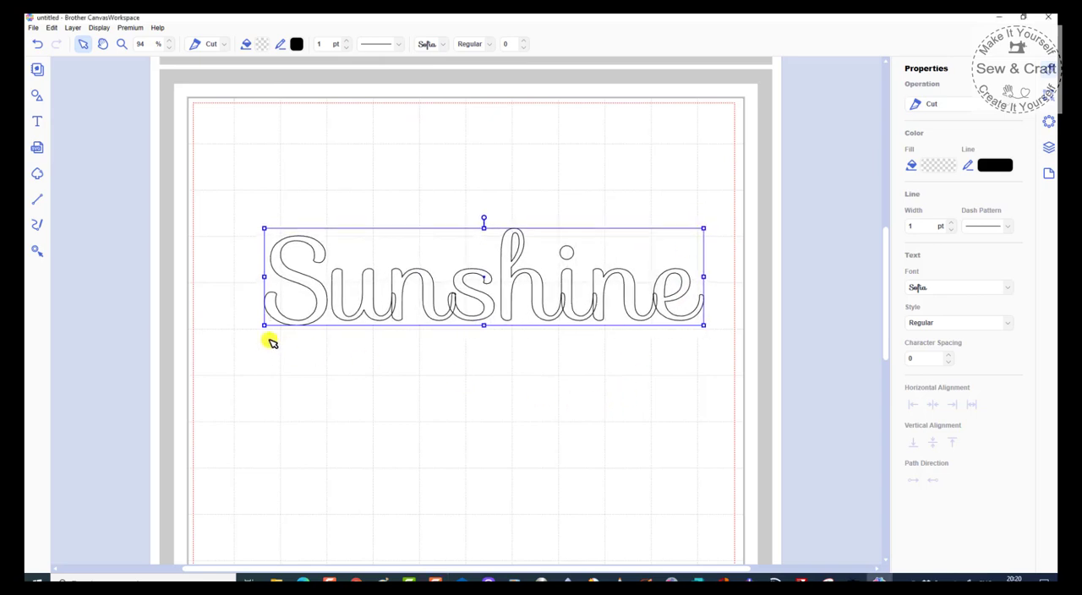
drag(265, 326, 224, 335)
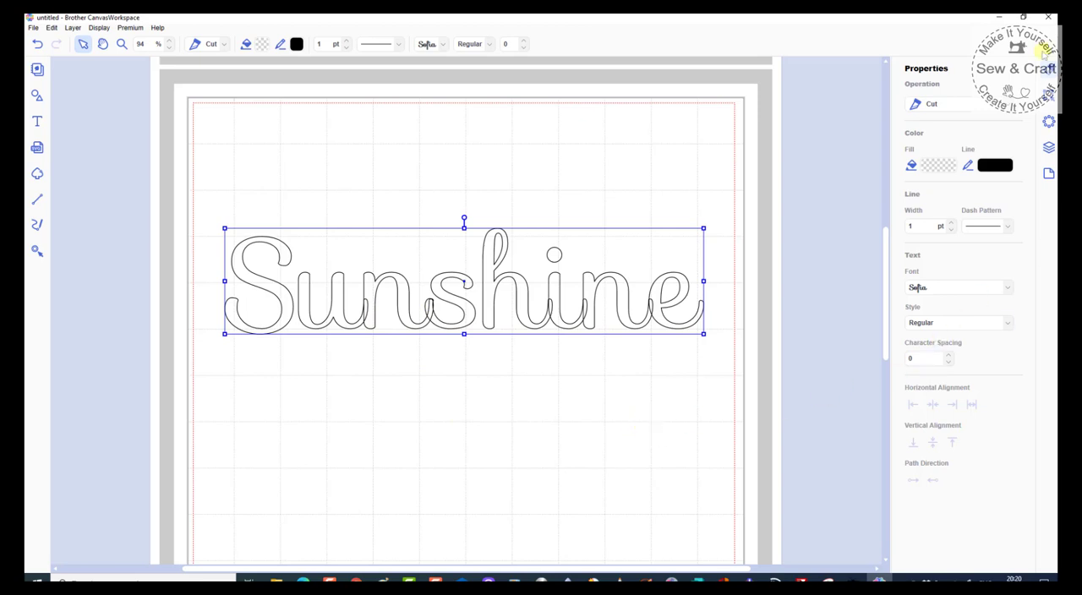
click(1050, 121)
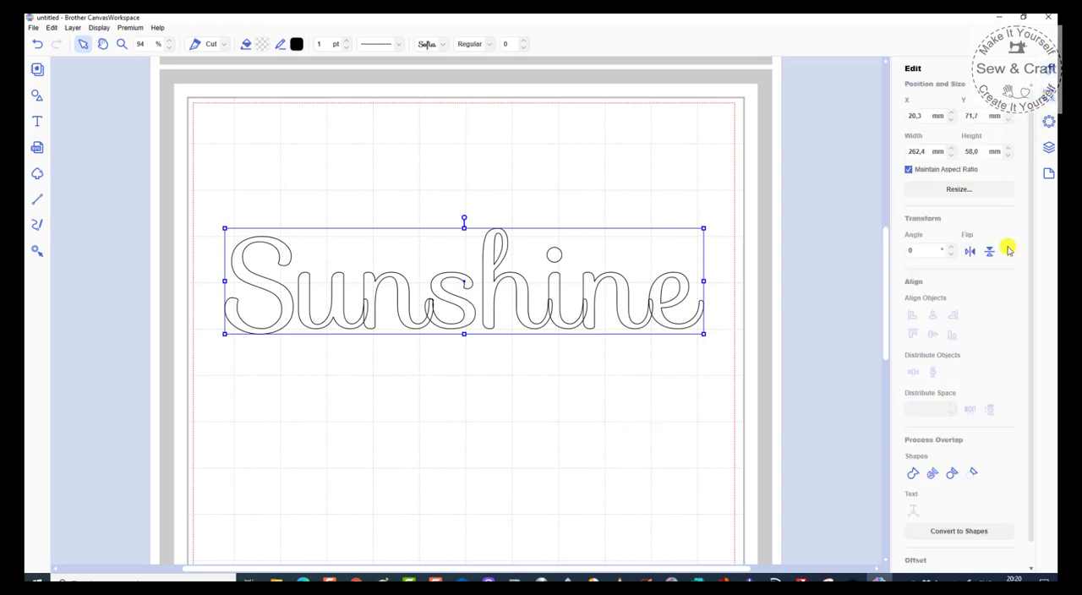
click(913, 473)
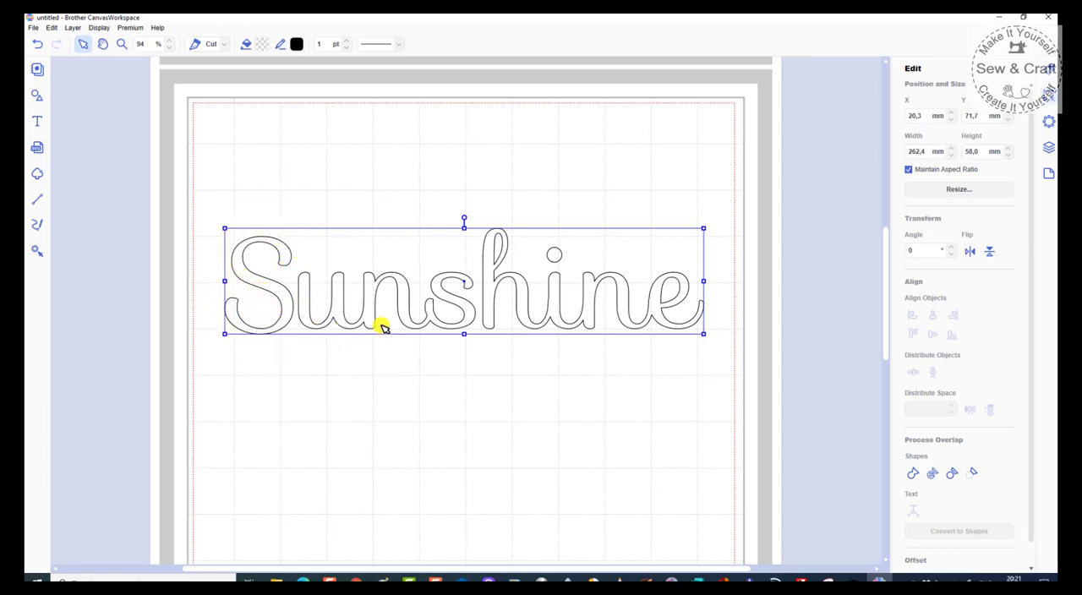
click(532, 405)
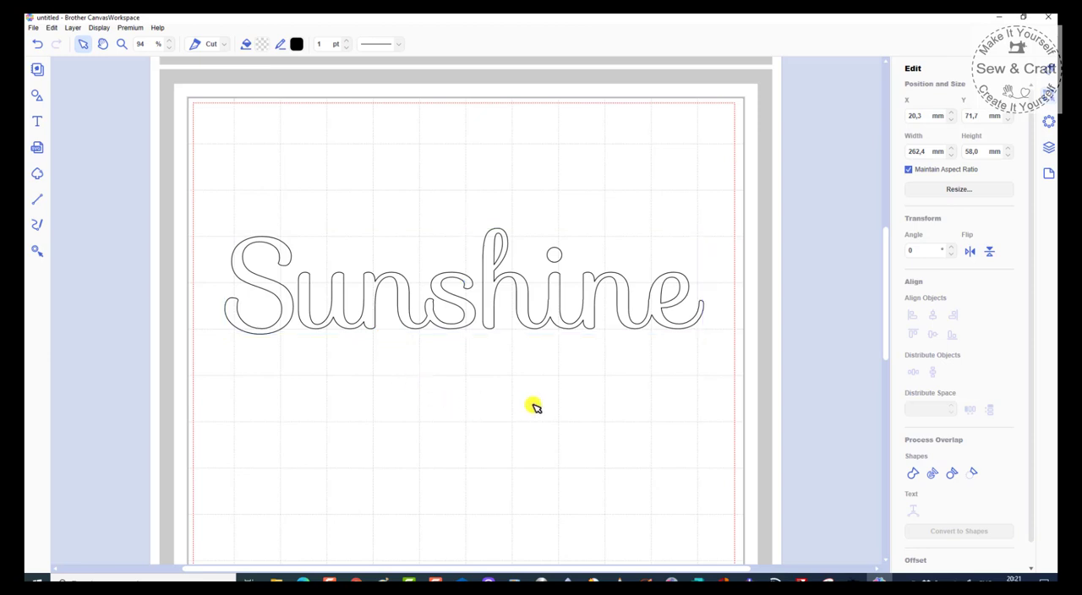
Step: Fill the welded Sunshine lettering with light blue rgb(153, 194, 225)
click(530, 319)
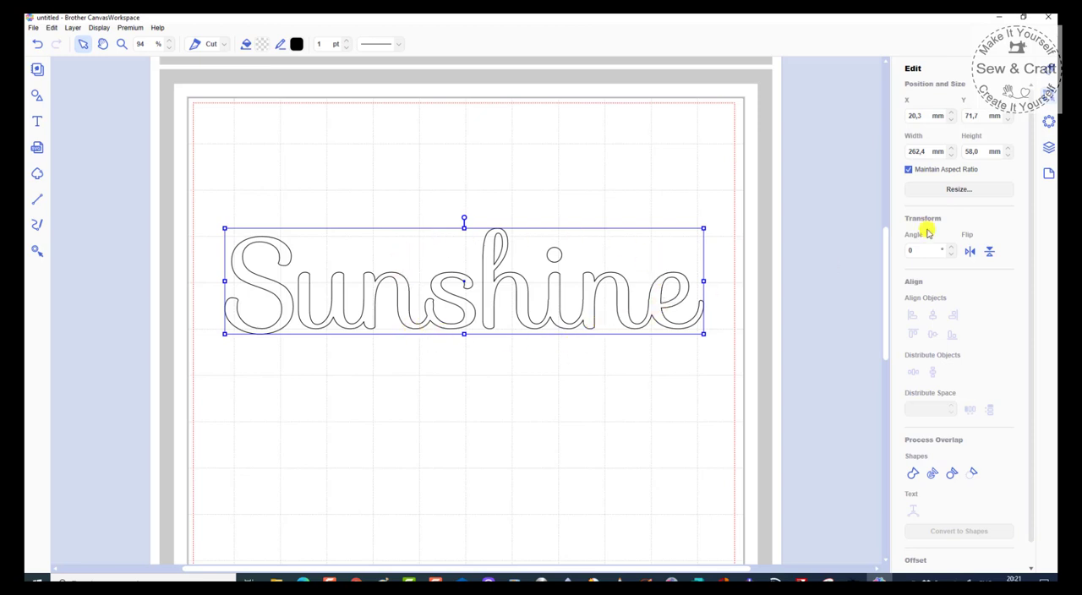
click(1049, 70)
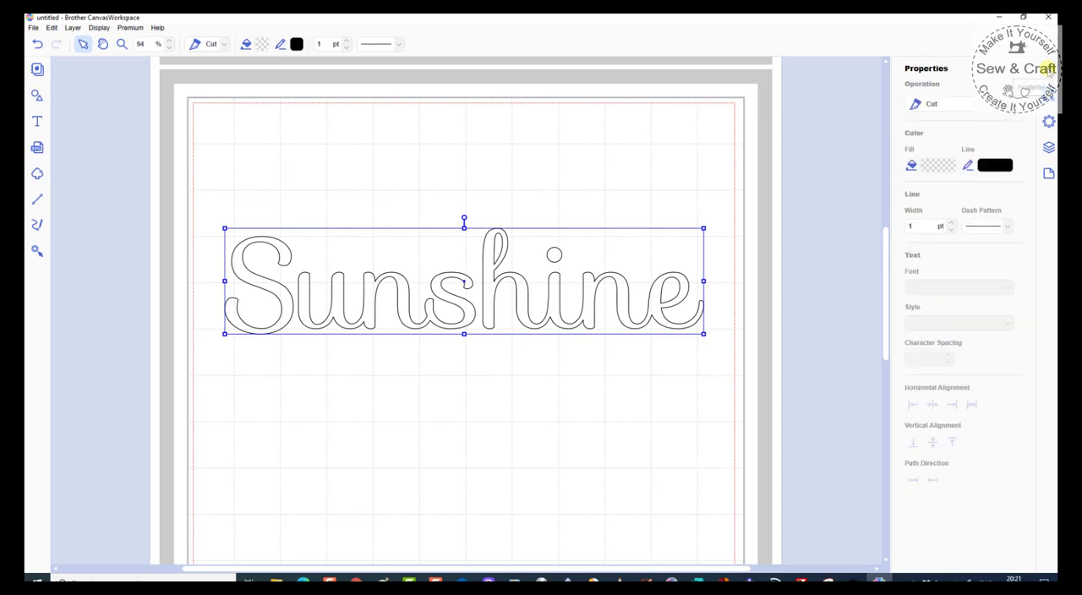
click(932, 167)
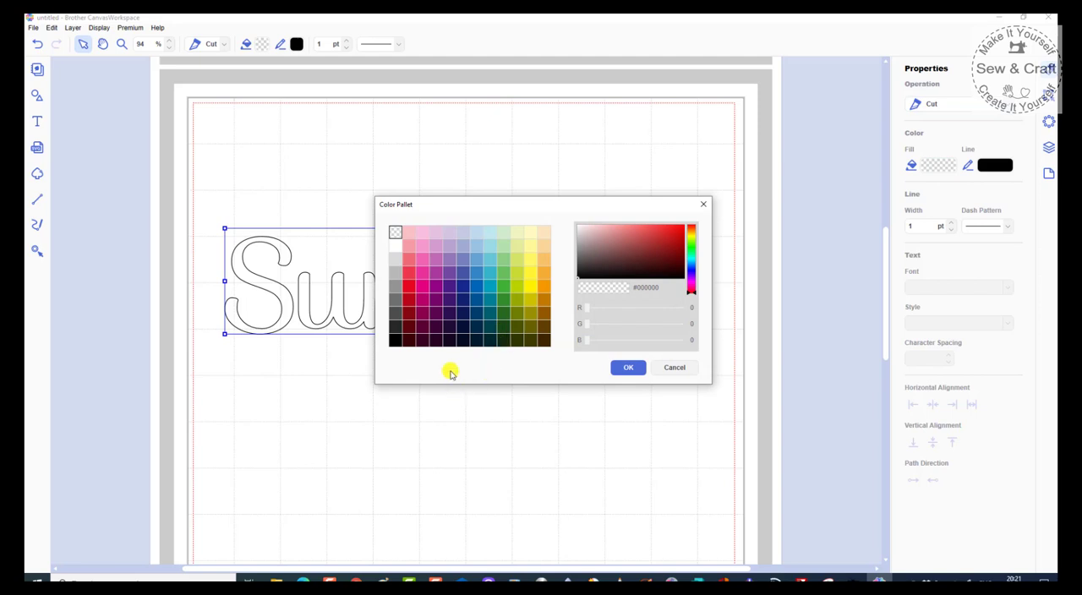
click(476, 246)
click(628, 368)
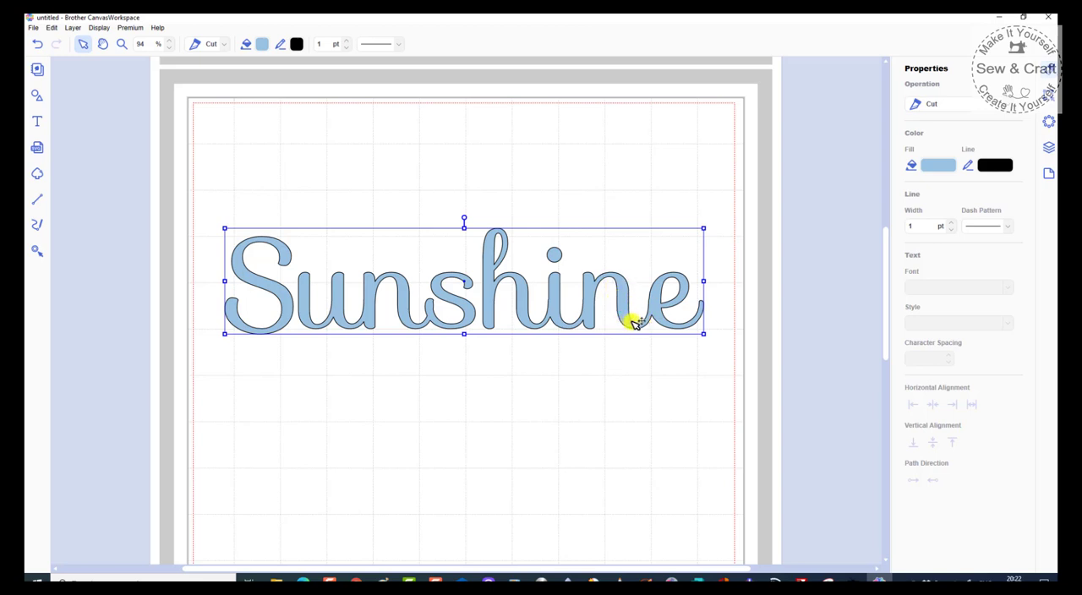
Step: Set the line colour of the Sunshine lettering to transparent and deselect it
click(996, 168)
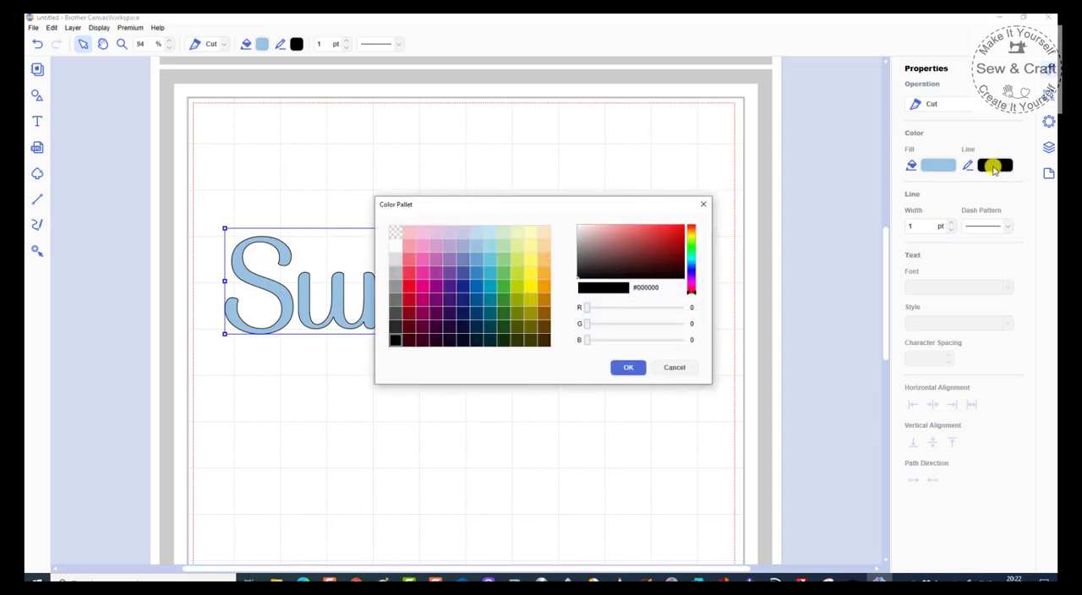
click(392, 232)
click(629, 367)
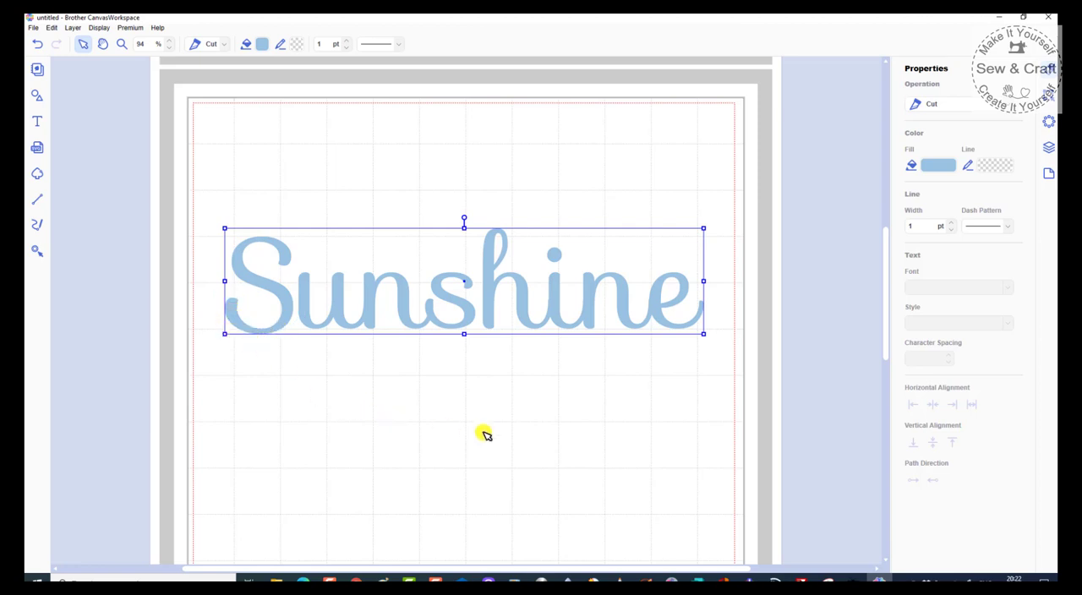
click(561, 413)
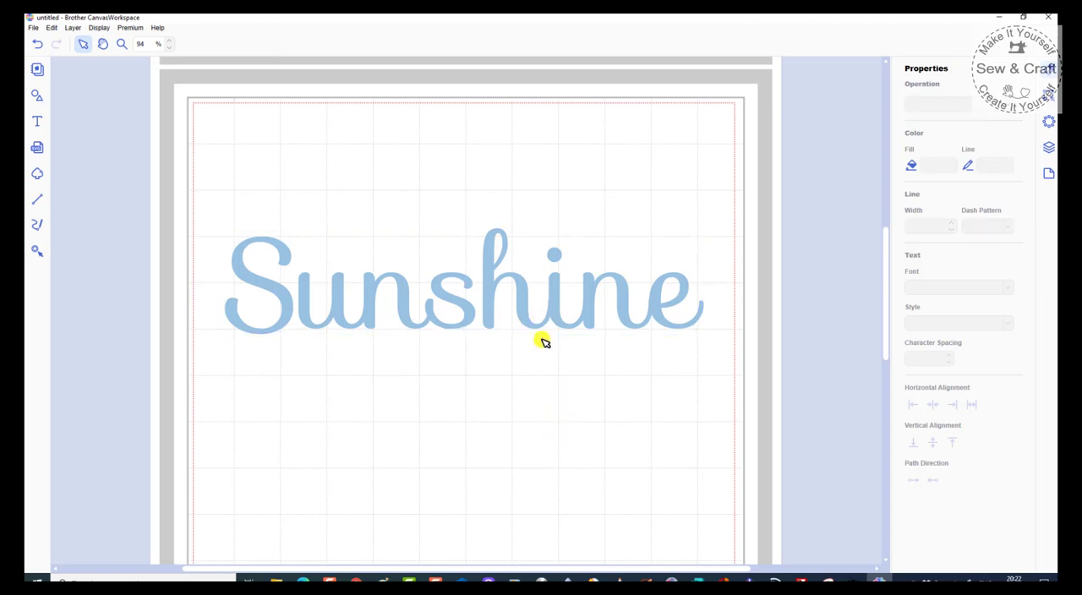